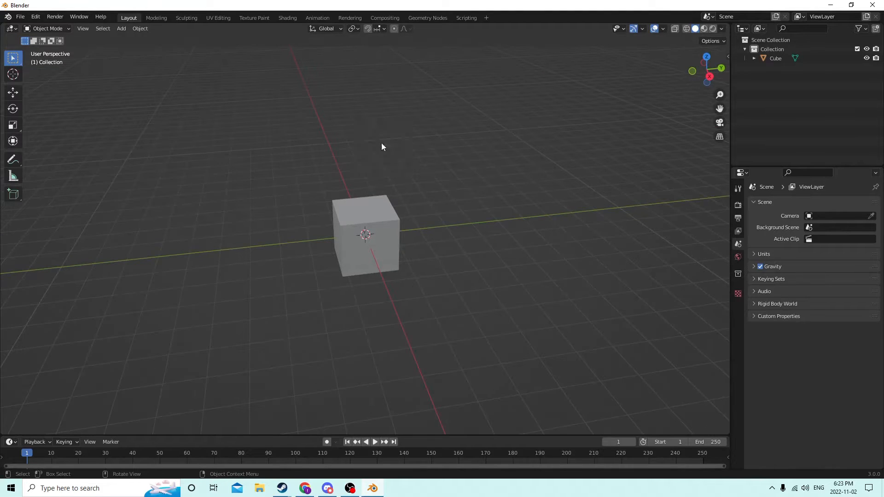
Select the cube and set the transform orientation to Local
{"action": "left_click", "coordinate": [360, 269]}
{"action": "left_click", "coordinate": [327, 29]}
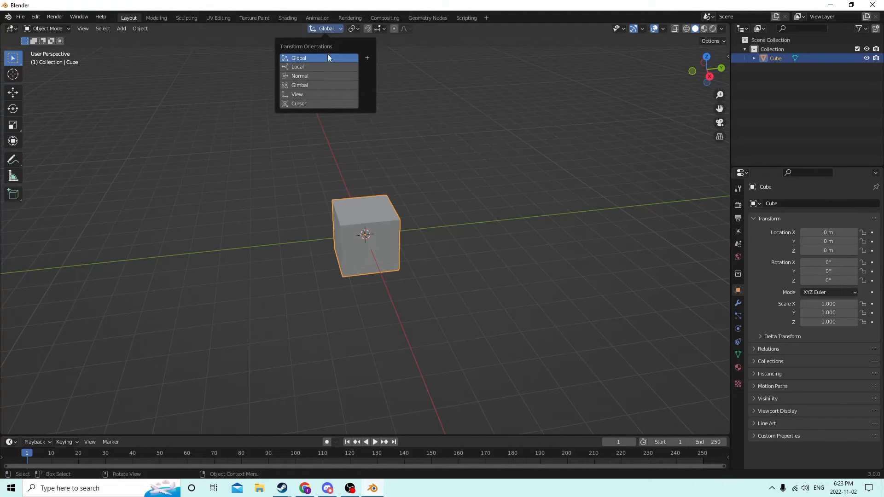
{"action": "left_click", "coordinate": [319, 69]}
{"action": "mouse_move", "coordinate": [424, 106]}
{"action": "middle_mouse_down"}
{"action": "mouse_move", "coordinate": [355, 93]}
{"action": "mouse_move", "coordinate": [429, 106]}
{"action": "middle_mouse_up"}
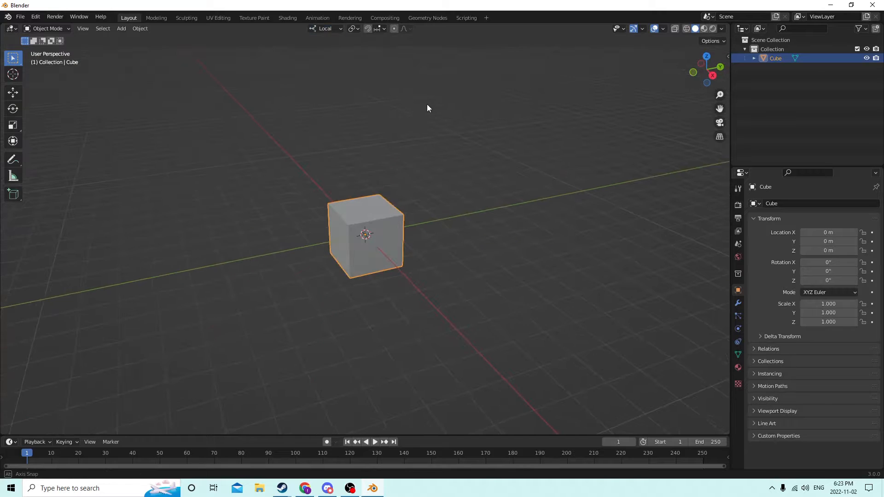
{"action": "scroll", "coordinate": [429, 105], "scroll_direction": "up", "scroll_amount": 2}
{"action": "middle_click_drag", "start_coordinate": [336, 100], "coordinate": [308, 98]}
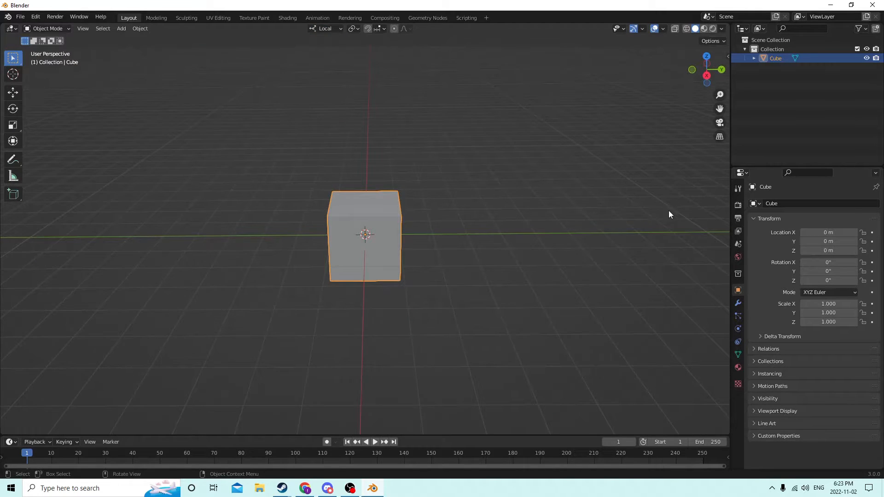
{"action": "middle_click_drag", "start_coordinate": [669, 215], "coordinate": [606, 213]}
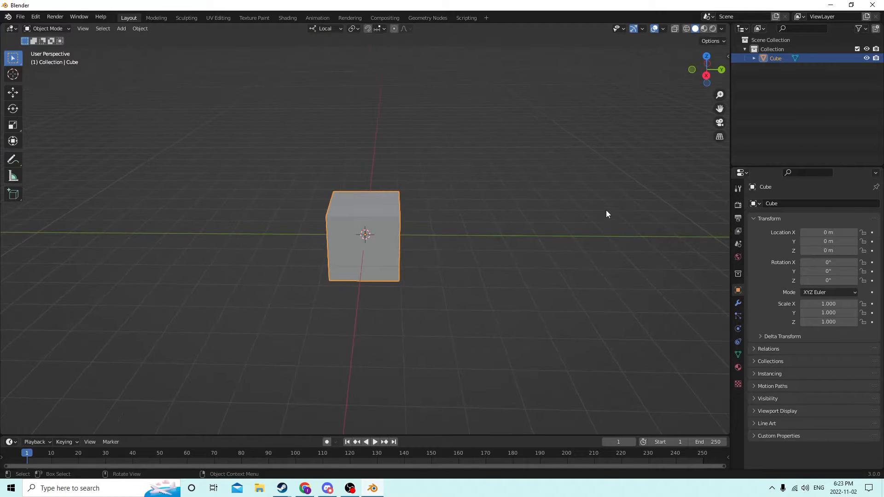
Set the scene's unit scale to 0.01
{"action": "left_click", "coordinate": [738, 304]}
{"action": "left_click", "coordinate": [739, 291]}
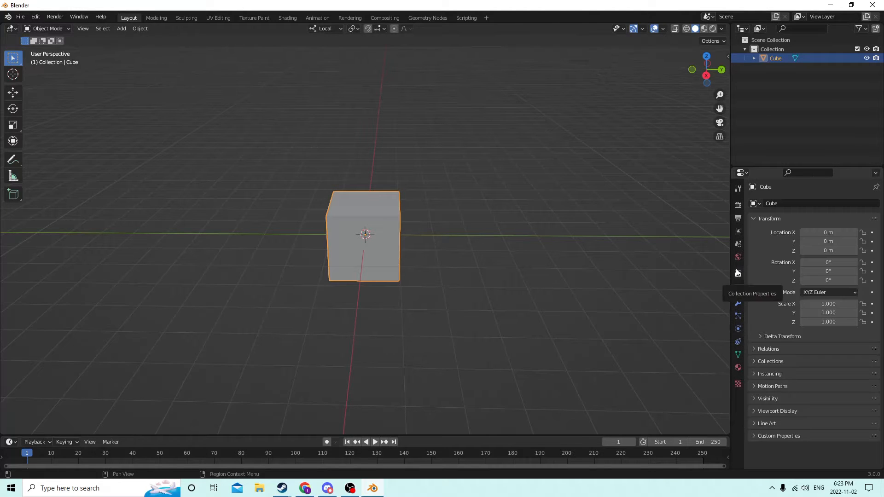
{"action": "left_click", "coordinate": [738, 244]}
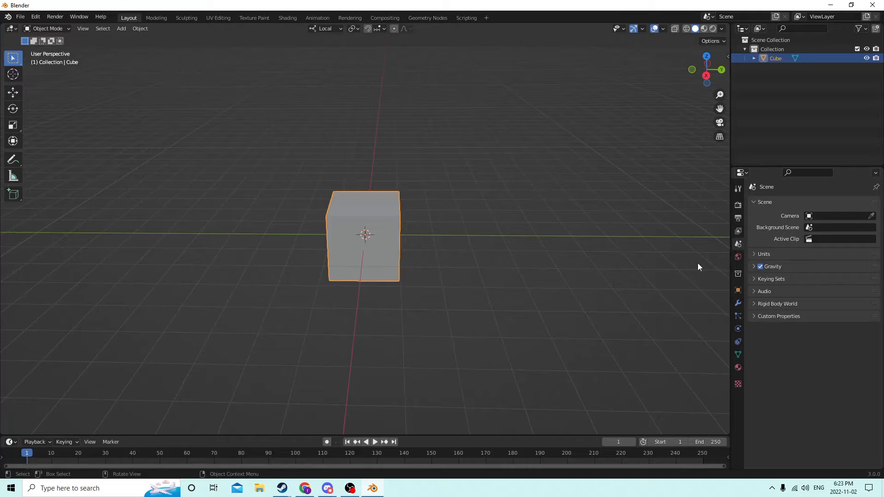
{"action": "left_click", "coordinate": [763, 254]}
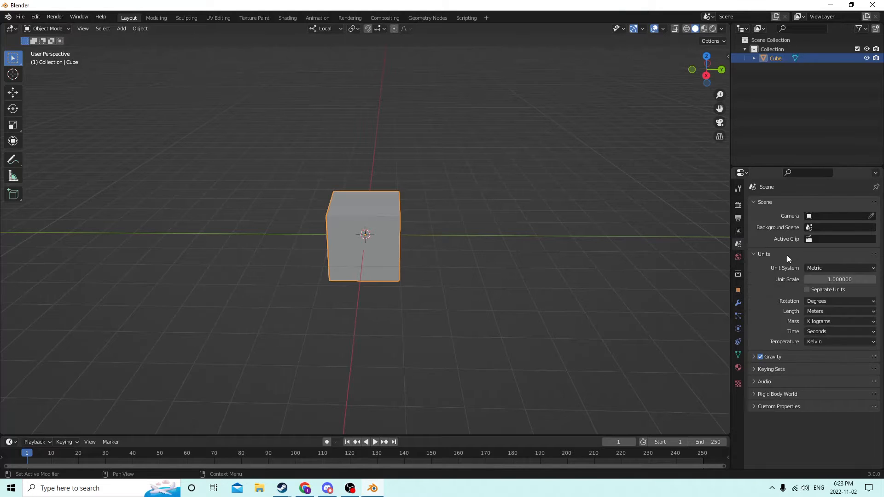
{"action": "left_click", "coordinate": [823, 279]}
{"action": "type", "text": ".01"}
{"action": "key", "text": "Return"}
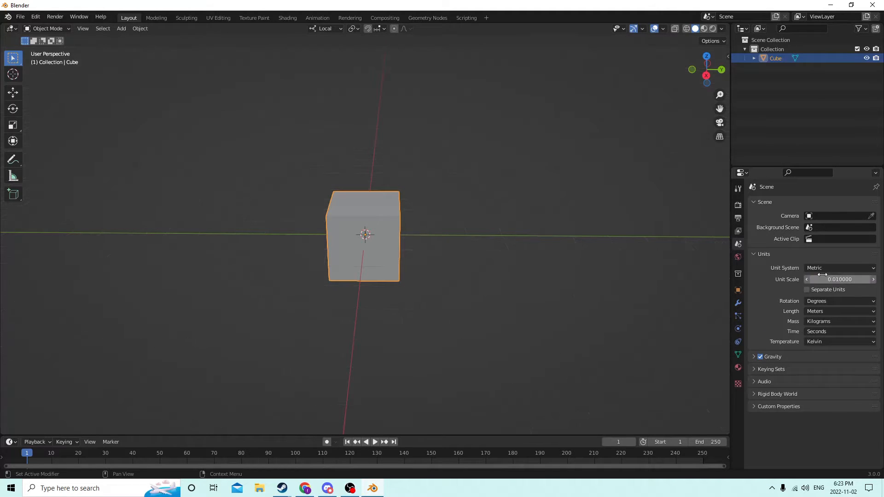
Set the viewport overlay's grid scale to 0.01
{"action": "middle_click_drag", "start_coordinate": [273, 152], "coordinate": [231, 108]}
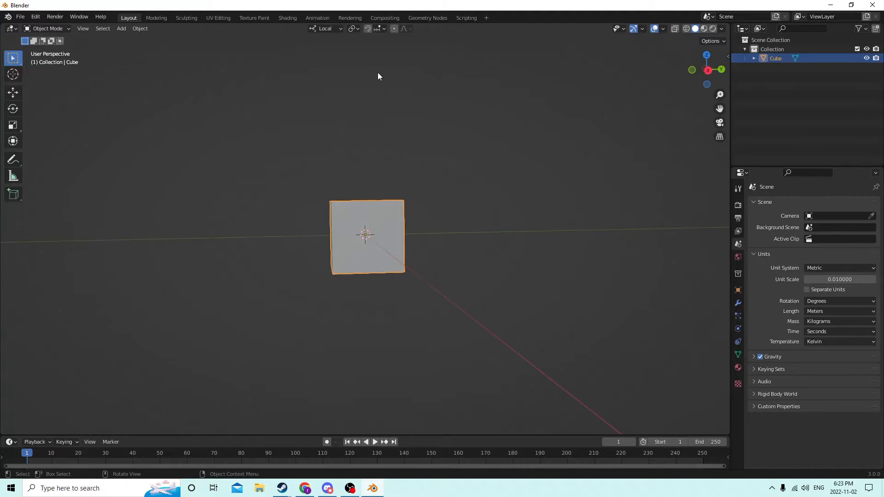
{"action": "left_click", "coordinate": [664, 29]}
{"action": "left_click", "coordinate": [635, 82]}
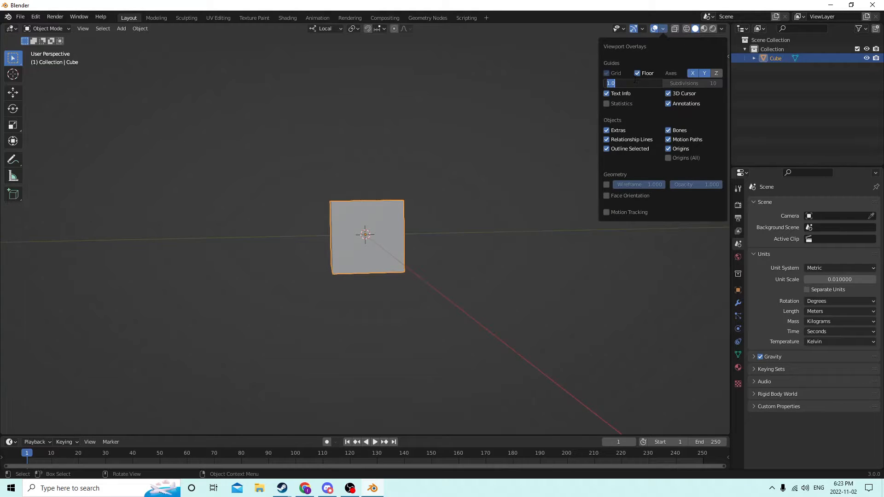
{"action": "type", "text": ".01"}
{"action": "key", "text": "Return"}
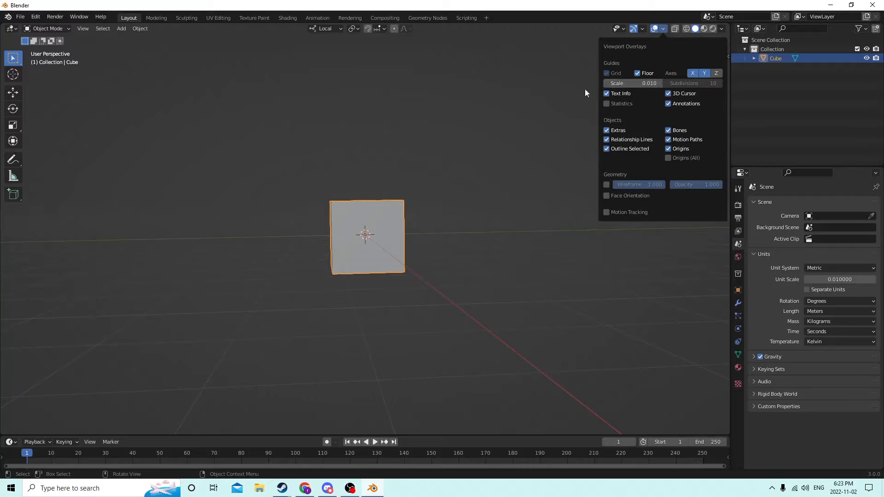
Use the Scale tool to stretch the cube along Y and adjust its Z height, forming a block about twice as long as tall
{"action": "middle_click_drag", "start_coordinate": [428, 138], "coordinate": [376, 151]}
{"action": "middle_click_drag", "start_coordinate": [260, 118], "coordinate": [373, 210]}
{"action": "left_click", "coordinate": [12, 125]}
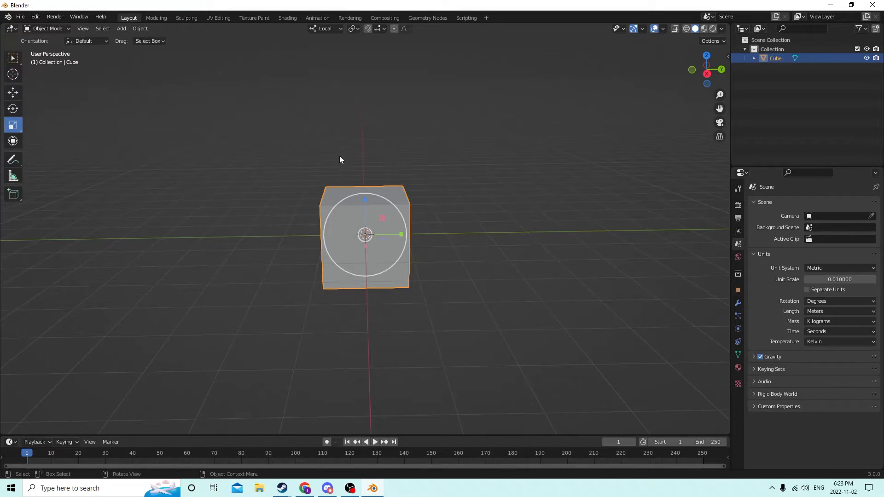
{"action": "middle_click_drag", "start_coordinate": [339, 156], "coordinate": [449, 200]}
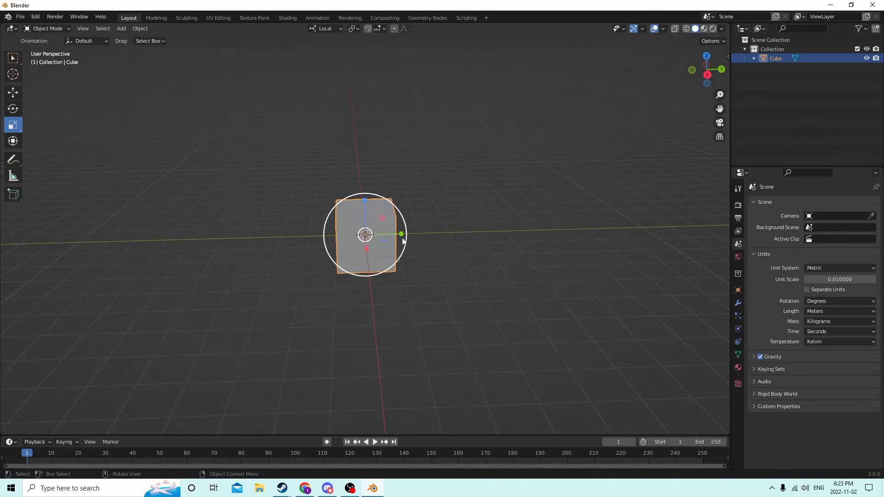
{"action": "left_click_drag", "start_coordinate": [401, 234], "coordinate": [460, 225]}
{"action": "mouse_move", "coordinate": [460, 225]}
{"action": "middle_mouse_down"}
{"action": "mouse_move", "coordinate": [439, 189]}
{"action": "mouse_move", "coordinate": [456, 210]}
{"action": "middle_mouse_up"}
{"action": "left_click_drag", "start_coordinate": [364, 198], "coordinate": [365, 181]}
{"action": "left_click_drag", "start_coordinate": [402, 235], "coordinate": [412, 233]}
{"action": "middle_click_drag", "start_coordinate": [412, 233], "coordinate": [406, 231]}
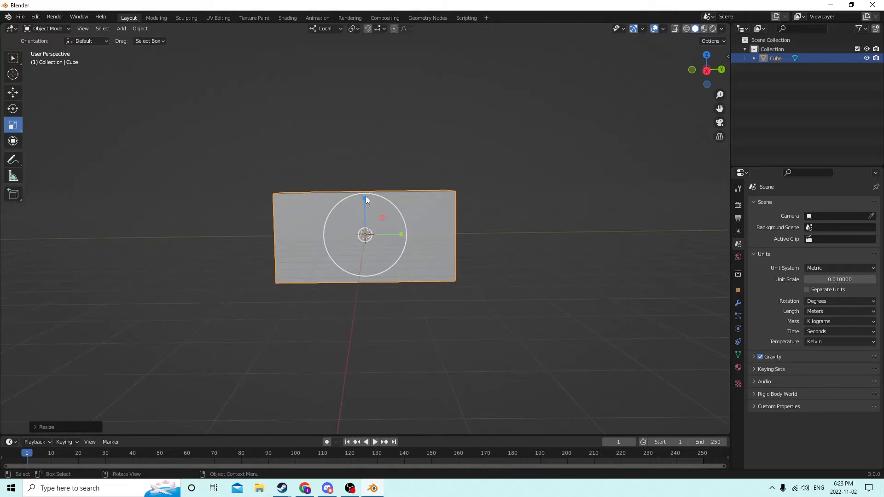
{"action": "left_click_drag", "start_coordinate": [366, 196], "coordinate": [363, 194]}
{"action": "middle_click_drag", "start_coordinate": [363, 194], "coordinate": [514, 190]}
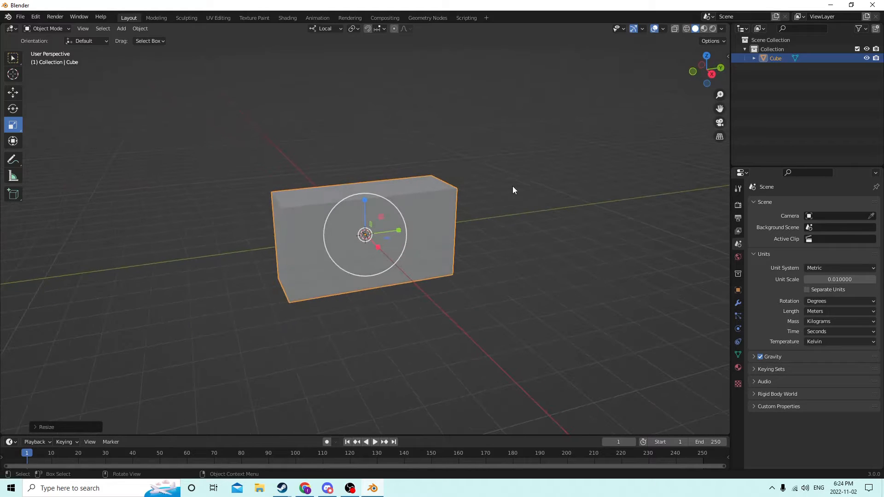
Scale the whole block up uniformly by about 1.53
{"action": "key", "text": "s"}
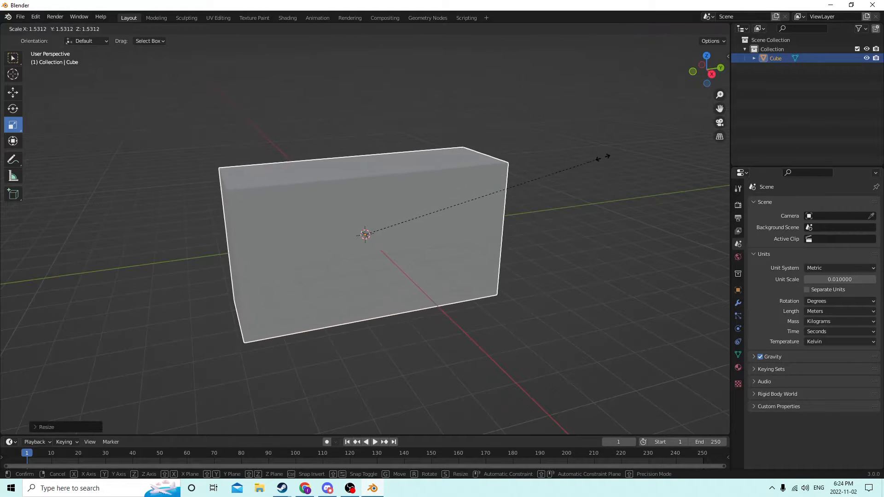
{"action": "left_click", "coordinate": [602, 158]}
{"action": "scroll", "coordinate": [520, 158], "scroll_direction": "down", "scroll_amount": 4}
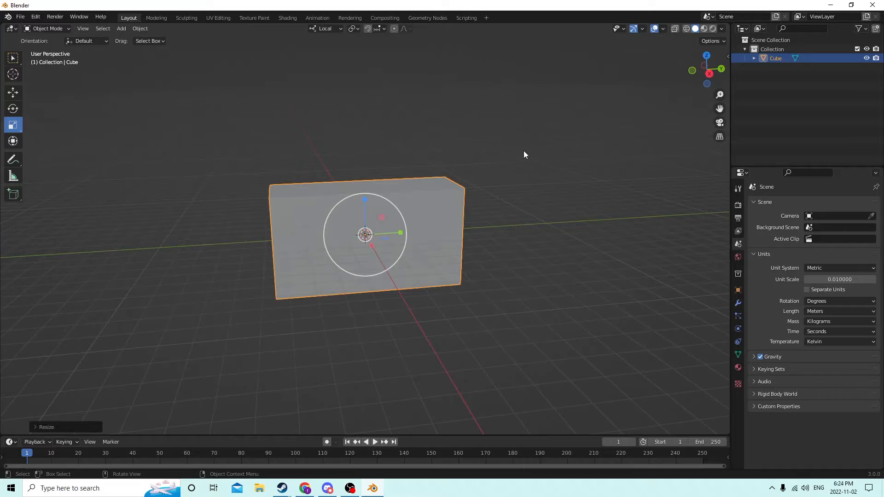
{"action": "scroll", "coordinate": [431, 131], "scroll_direction": "up", "scroll_amount": 2}
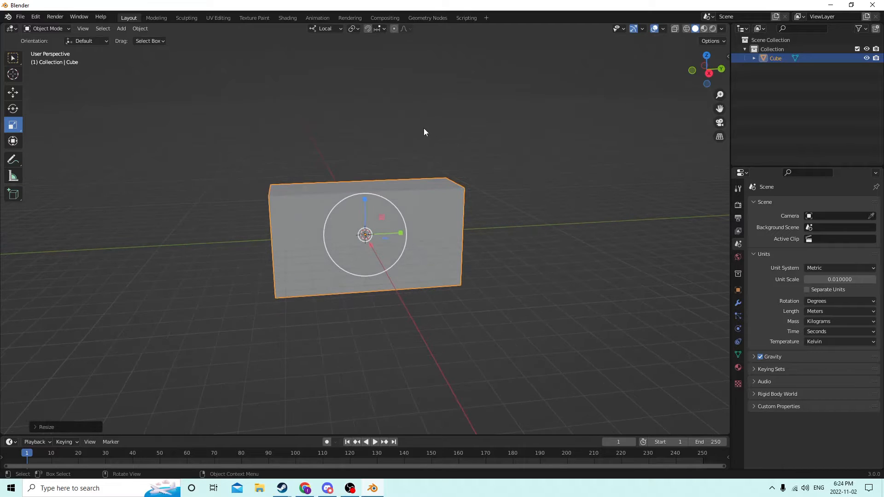
In Edit Mode, bevel all edges of the block by about 0.00135 m with 6 segments, using face selection
{"action": "key", "text": "Tab"}
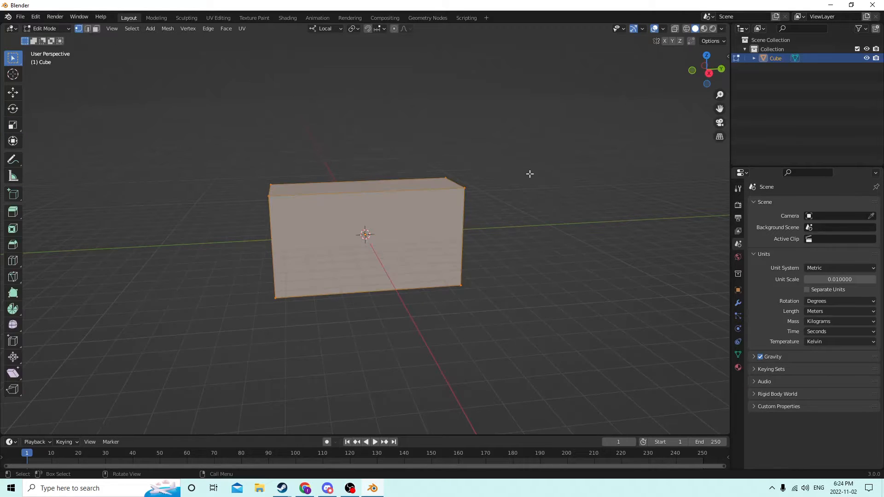
{"action": "key", "text": "ctrl+b"}
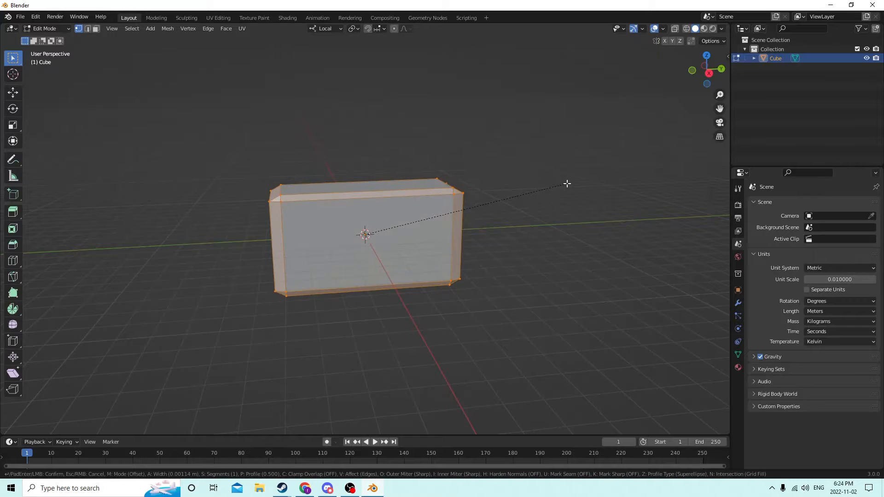
{"action": "left_click", "coordinate": [568, 184]}
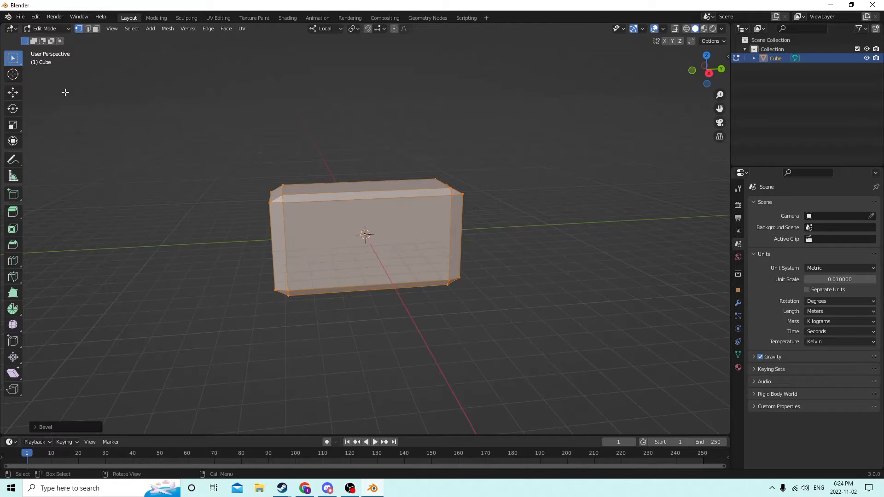
{"action": "left_click", "coordinate": [97, 29]}
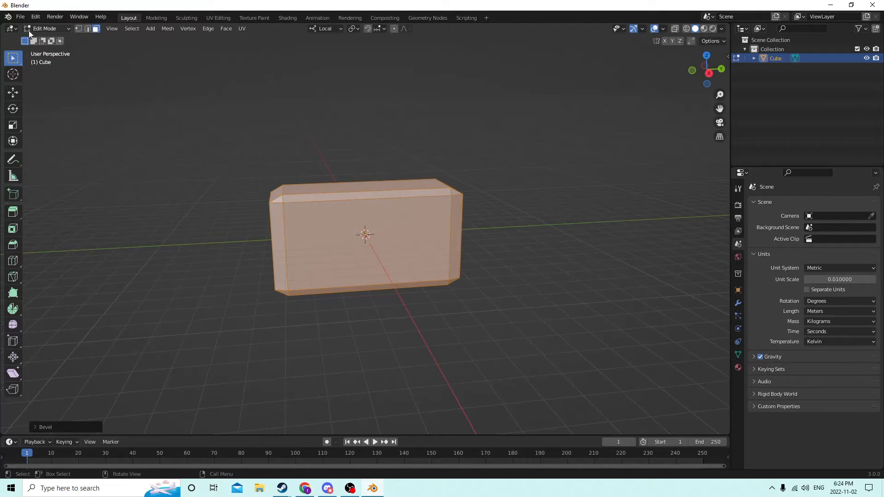
{"action": "left_click", "coordinate": [61, 427]}
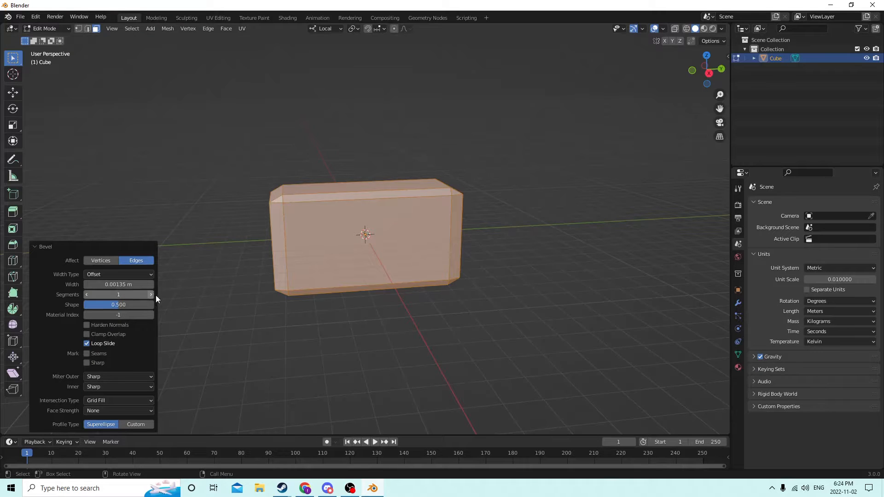
{"action": "left_click", "coordinate": [151, 295]}
{"action": "left_click", "coordinate": [151, 295]}
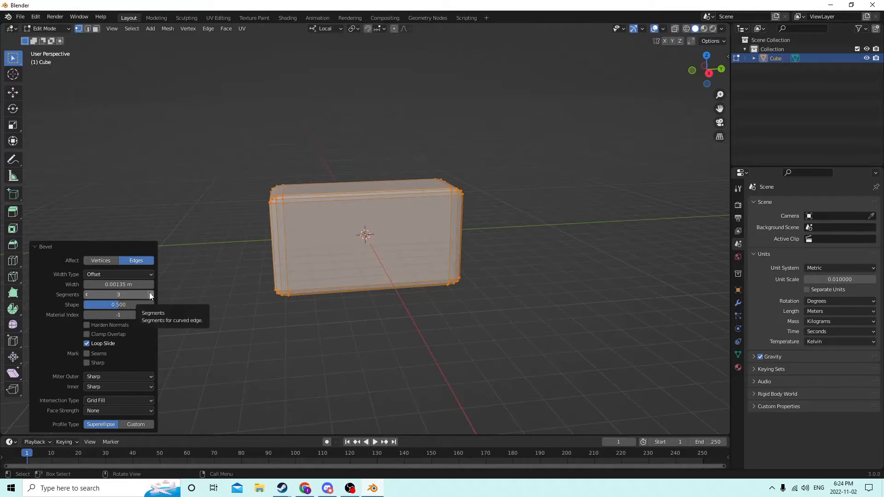
{"action": "left_click", "coordinate": [151, 295]}
{"action": "left_click", "coordinate": [151, 295]}
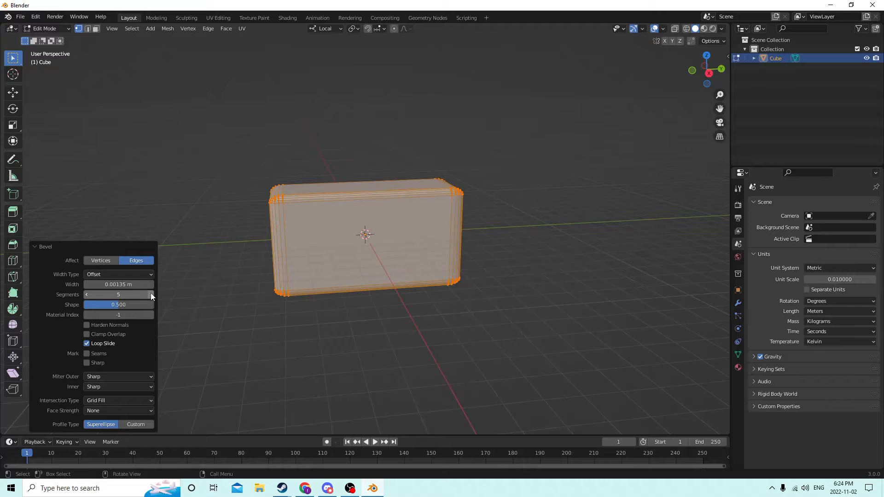
{"action": "left_click", "coordinate": [150, 295]}
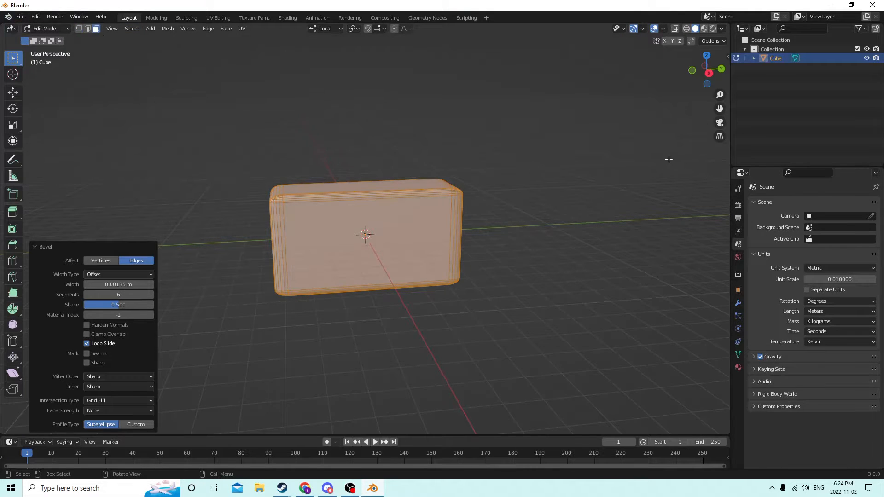
Undo the bevel on the block to restore its sharp edges
{"action": "middle_click_drag", "start_coordinate": [669, 160], "coordinate": [648, 159]}
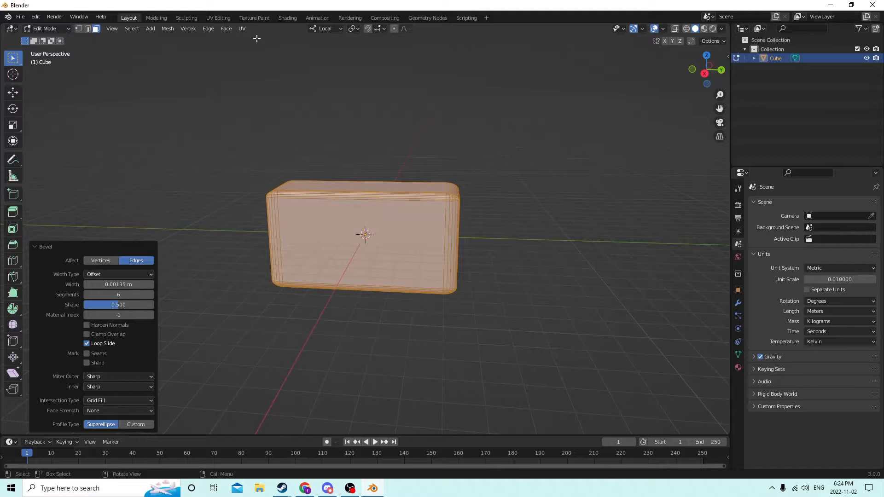
{"action": "left_click", "coordinate": [36, 19]}
{"action": "left_click", "coordinate": [51, 27]}
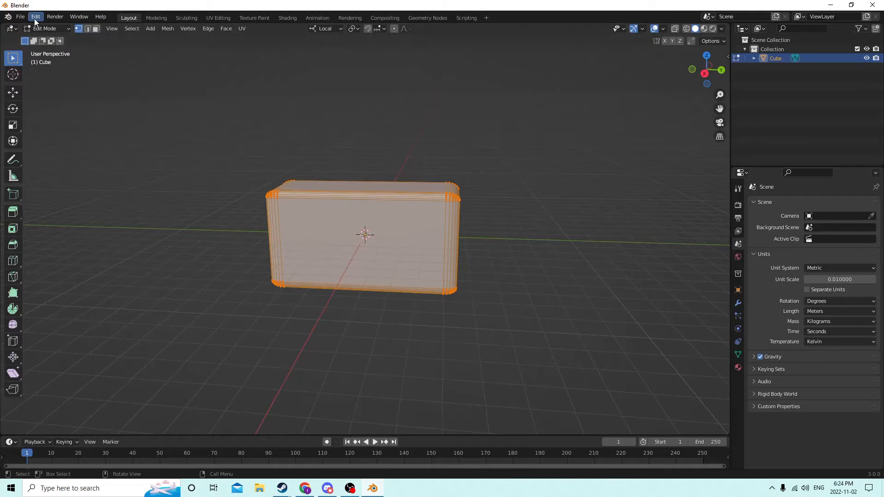
{"action": "left_click", "coordinate": [35, 19]}
{"action": "left_click", "coordinate": [43, 28]}
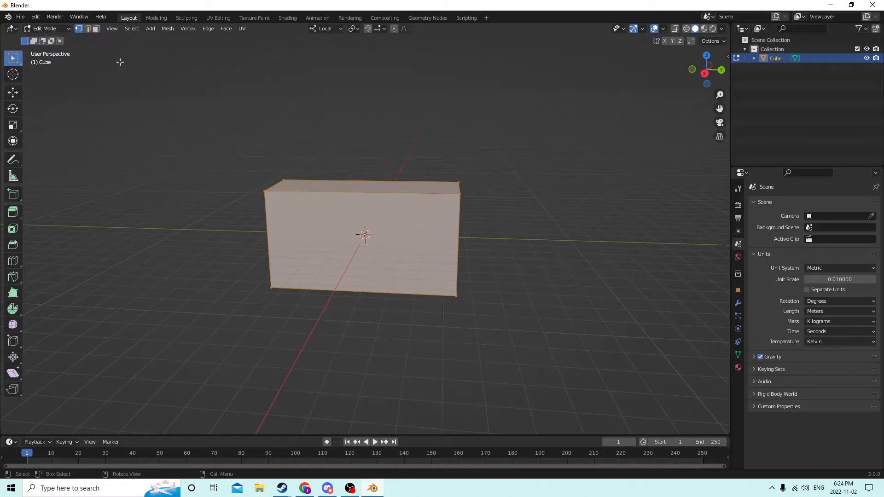
Bevel all the block's edges again with a wider offset of about 0.00469 m and 6 segments, then return to Object Mode
{"action": "middle_click_drag", "start_coordinate": [119, 60], "coordinate": [297, 101]}
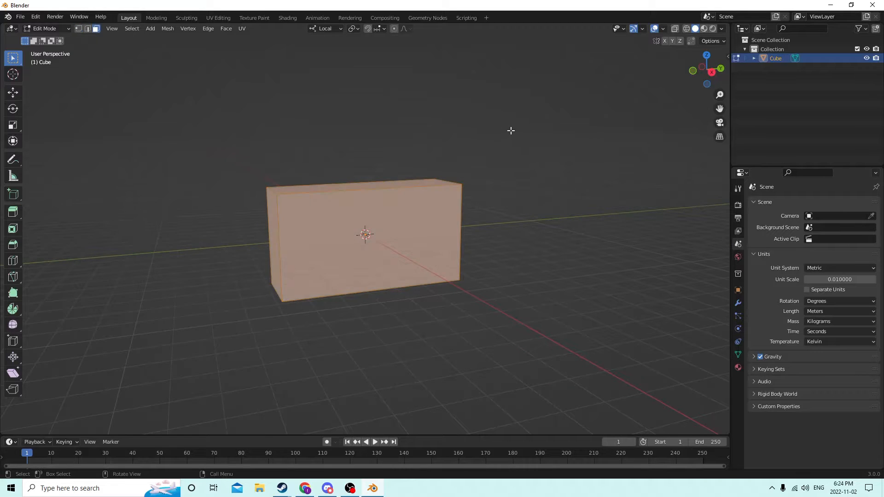
{"action": "key", "text": "ctrl+b"}
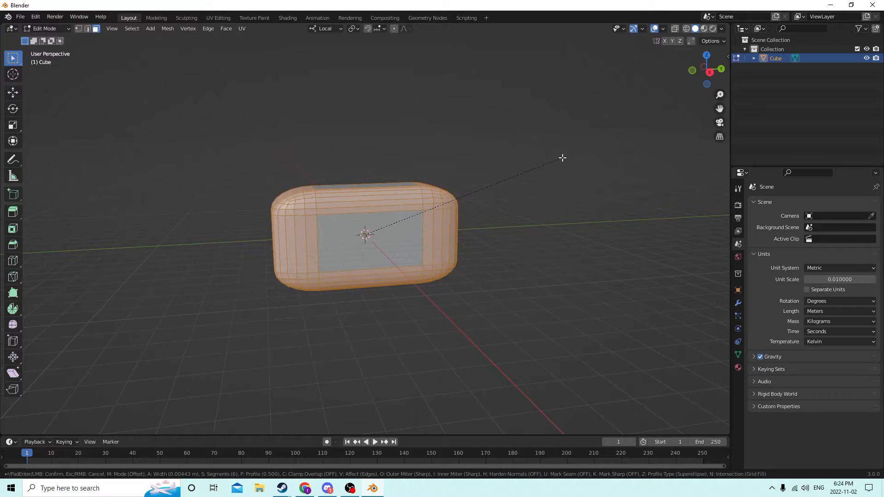
{"action": "left_click", "coordinate": [565, 157]}
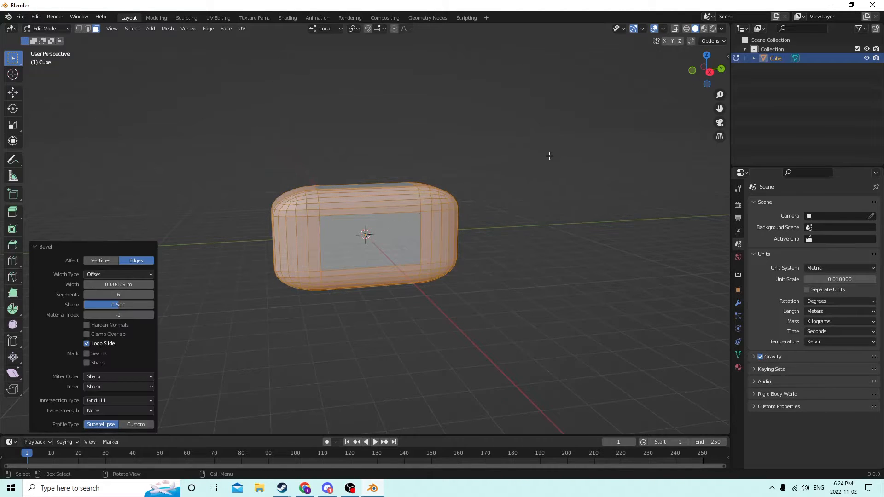
{"action": "middle_click_drag", "start_coordinate": [548, 154], "coordinate": [567, 152]}
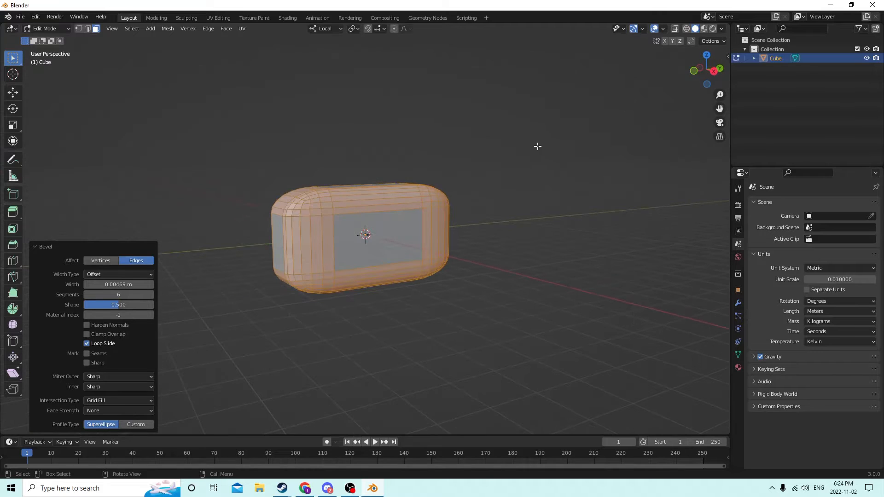
{"action": "key", "text": "Tab"}
{"action": "middle_click_drag", "start_coordinate": [512, 146], "coordinate": [529, 168]}
{"action": "middle_click_drag", "start_coordinate": [321, 124], "coordinate": [279, 115]}
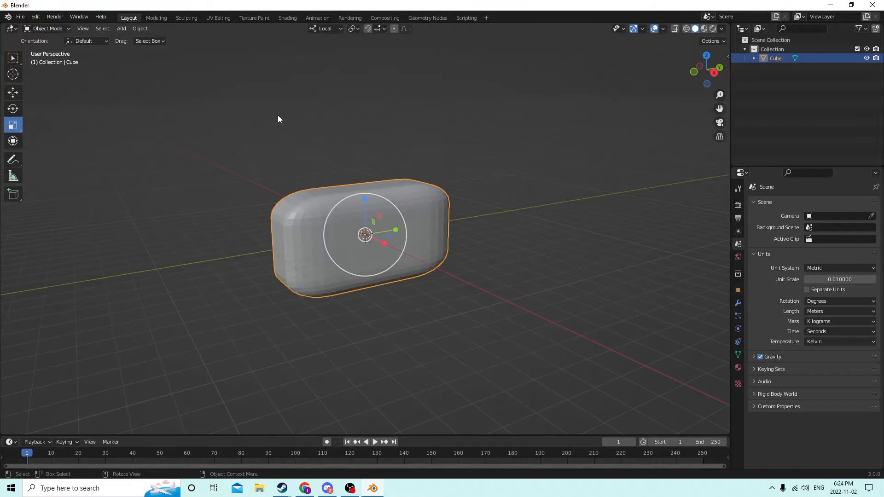
Undo the last bevel on the elongated block in Edit Mode so its edges are sharp again
{"action": "left_click", "coordinate": [37, 17]}
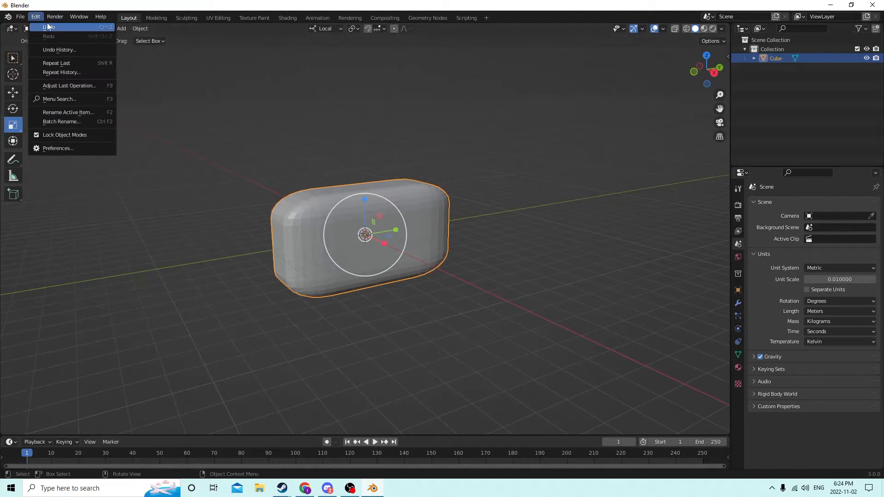
{"action": "key", "text": "Tab"}
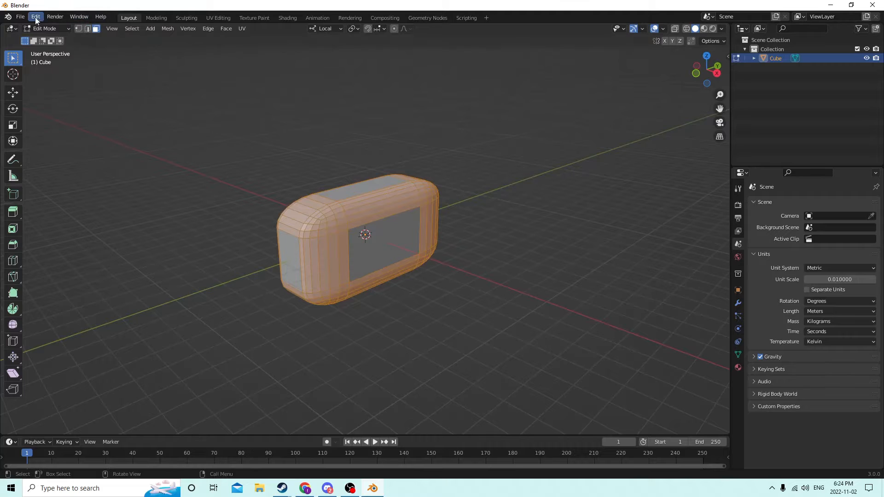
{"action": "left_click", "coordinate": [36, 17]}
{"action": "left_click", "coordinate": [64, 32]}
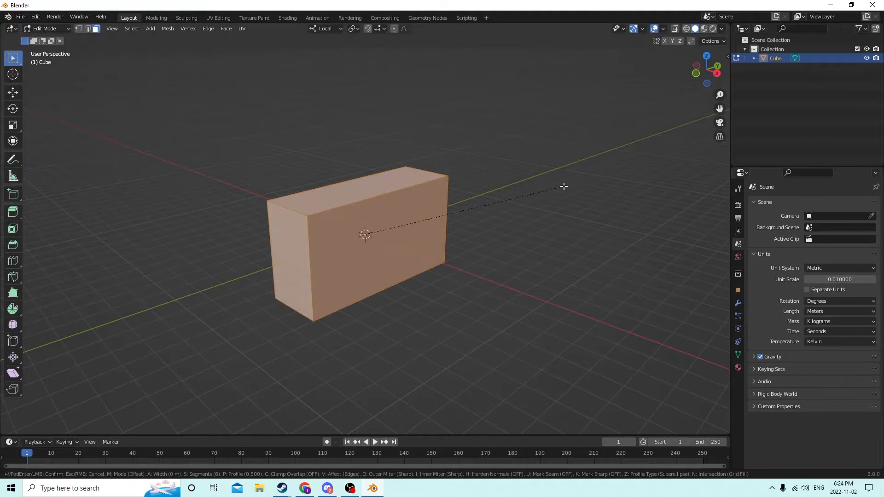
Bevel all the block's edges by about 0.0044 m with 6 segments
{"action": "key", "text": "ctrl+b"}
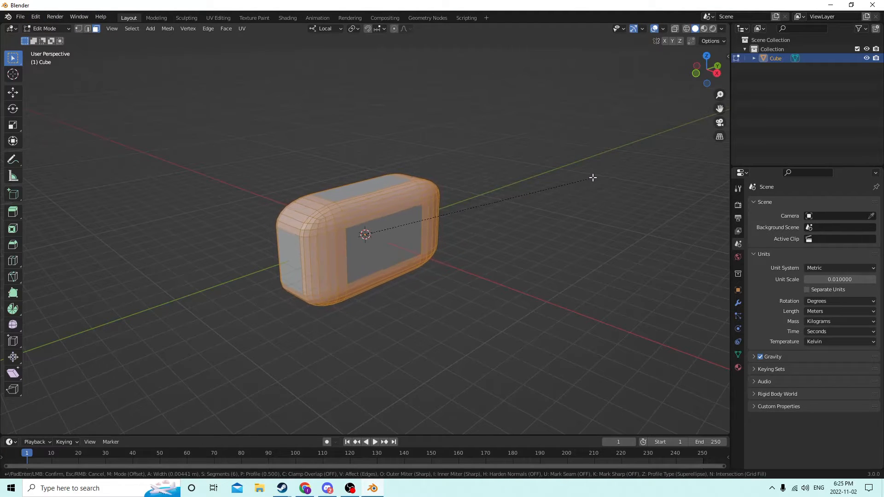
{"action": "left_click", "coordinate": [596, 176]}
{"action": "middle_click_drag", "start_coordinate": [571, 168], "coordinate": [658, 170]}
In Object Mode, widen the beveled block along its local X axis by a factor of about 1.183
{"action": "key", "text": "Tab"}
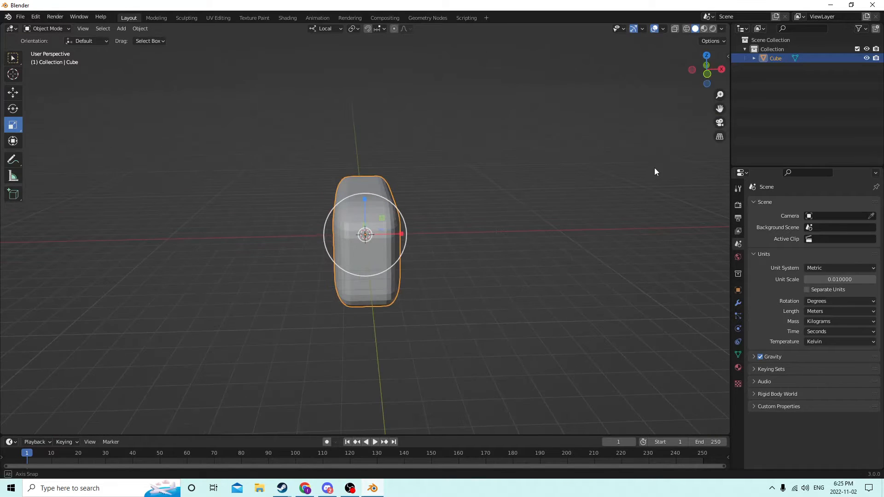
{"action": "left_click_drag", "start_coordinate": [402, 238], "coordinate": [412, 235]}
{"action": "middle_click_drag", "start_coordinate": [413, 235], "coordinate": [316, 219]}
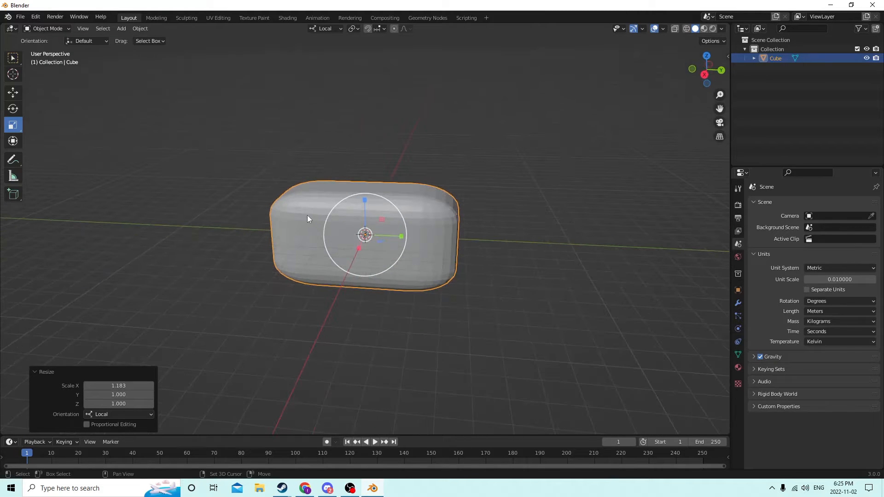
Add a new cube and move it about -0.071 m along its local Y axis, clear of the block's end
{"action": "key", "text": "shift+a"}
{"action": "mouse_move", "coordinate": [302, 211]}
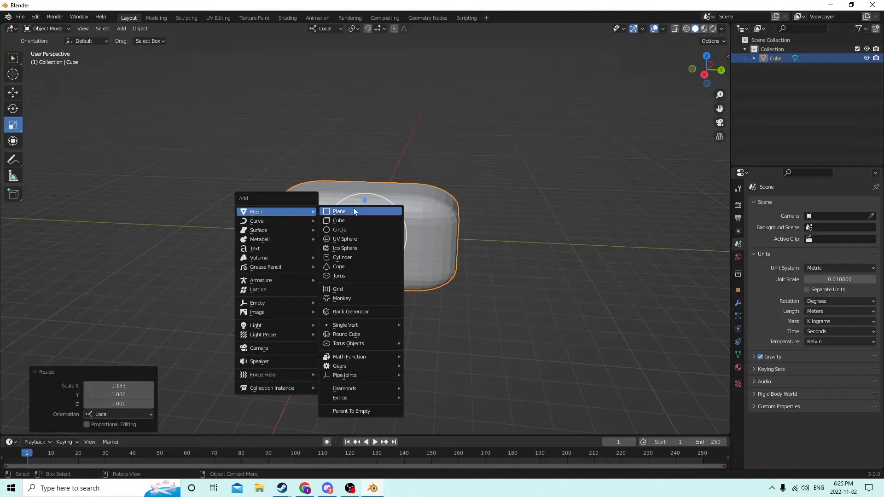
{"action": "left_click", "coordinate": [352, 224]}
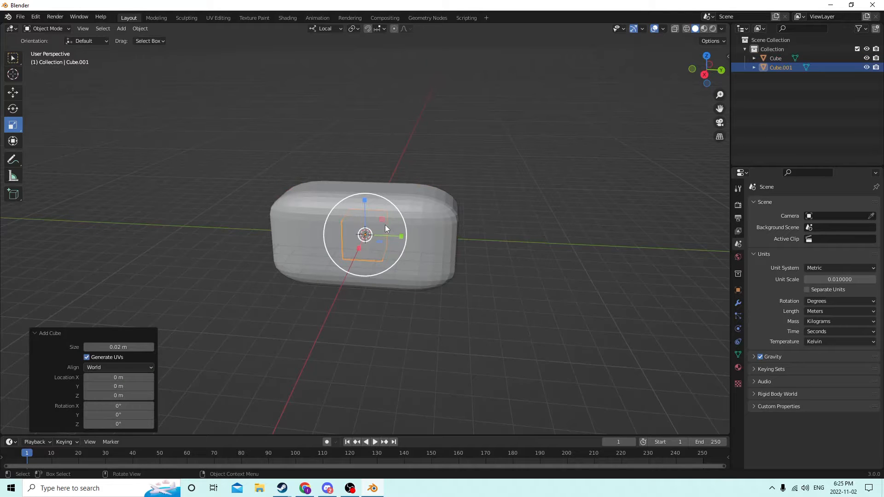
{"action": "left_click", "coordinate": [13, 92]}
{"action": "left_click_drag", "start_coordinate": [400, 236], "coordinate": [262, 228]}
{"action": "middle_click_drag", "start_coordinate": [295, 212], "coordinate": [202, 195]}
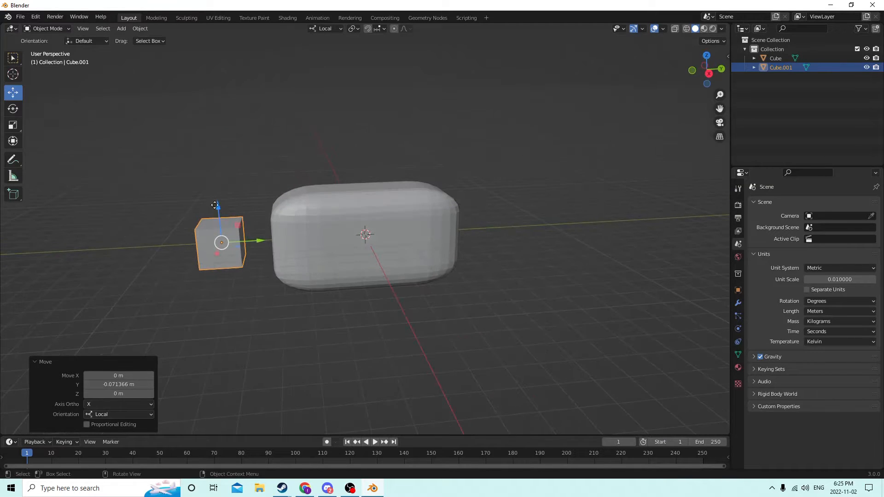
Raise the small cube to about Z 0.032 m and shift it along Y to about -0.038 m, onto the block's end
{"action": "left_click_drag", "start_coordinate": [214, 205], "coordinate": [217, 140]}
{"action": "middle_click_drag", "start_coordinate": [217, 141], "coordinate": [240, 164]}
{"action": "left_click_drag", "start_coordinate": [216, 194], "coordinate": [310, 162]}
{"action": "middle_click_drag", "start_coordinate": [310, 161], "coordinate": [189, 103]}
Taper the small cube by scaling its top face to about 0.732 in Edit Mode
{"action": "key", "text": "Tab"}
{"action": "left_click", "coordinate": [222, 141]}
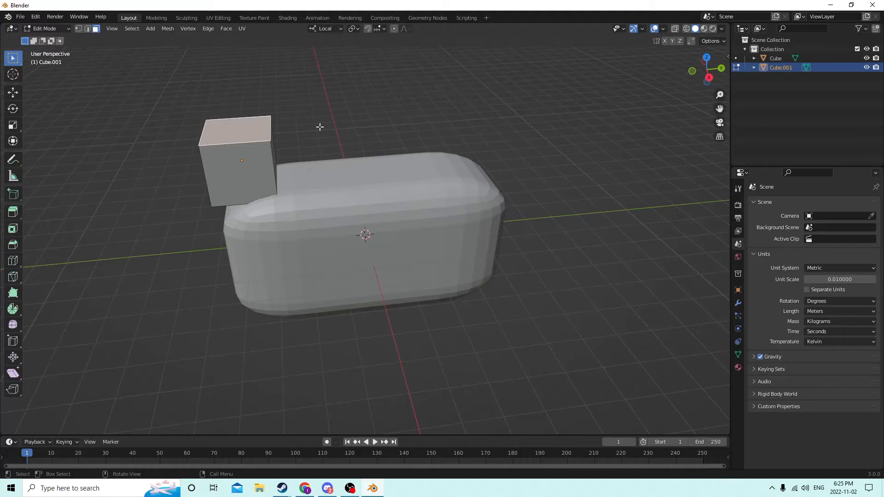
{"action": "key", "text": "s"}
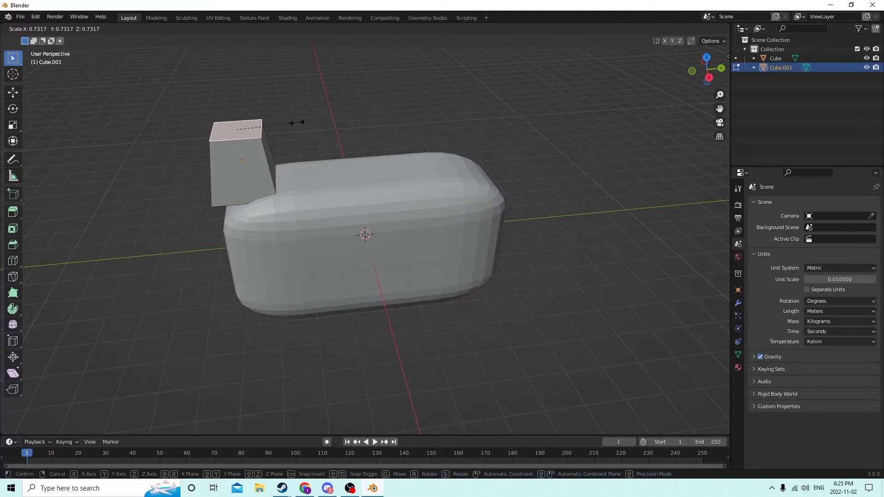
{"action": "left_click", "coordinate": [297, 122]}
{"action": "middle_click_drag", "start_coordinate": [297, 122], "coordinate": [395, 131]}
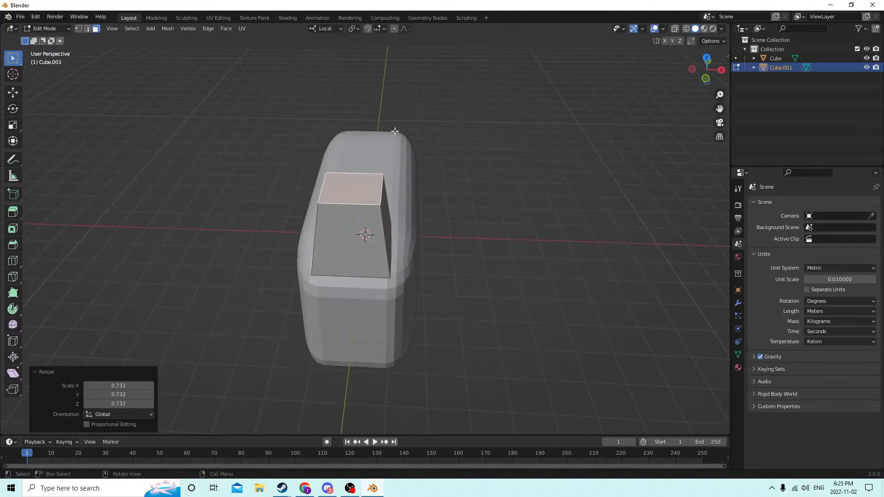
In Object Mode, narrow the tapered cube along its local X axis to about 0.759
{"action": "left_click", "coordinate": [12, 125]}
{"action": "key", "text": "Tab"}
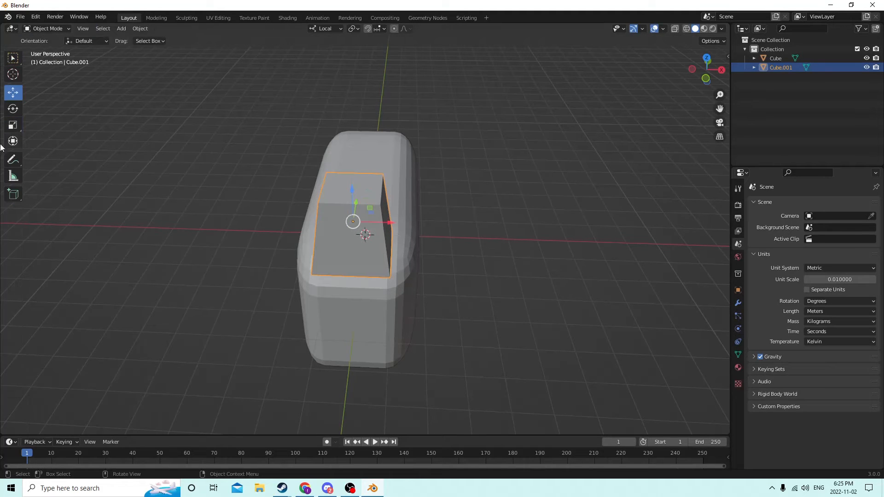
{"action": "left_click", "coordinate": [13, 125]}
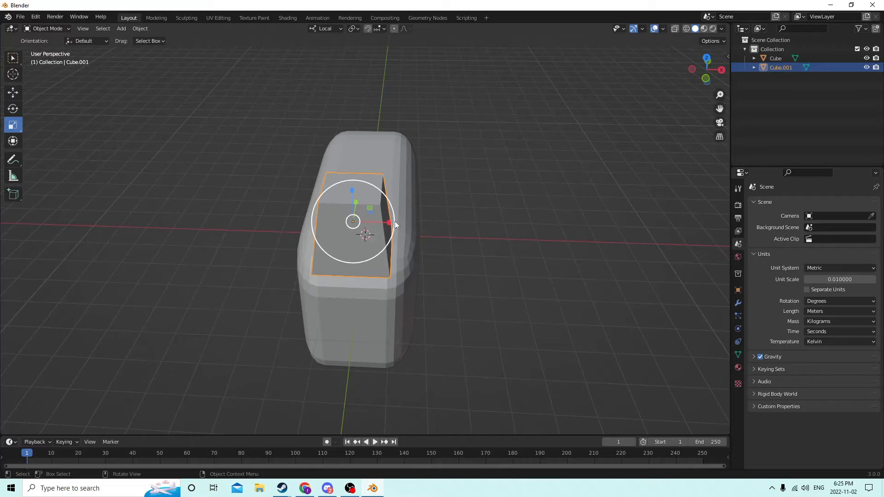
{"action": "left_click_drag", "start_coordinate": [395, 224], "coordinate": [384, 224]}
{"action": "middle_click_drag", "start_coordinate": [384, 224], "coordinate": [269, 199]}
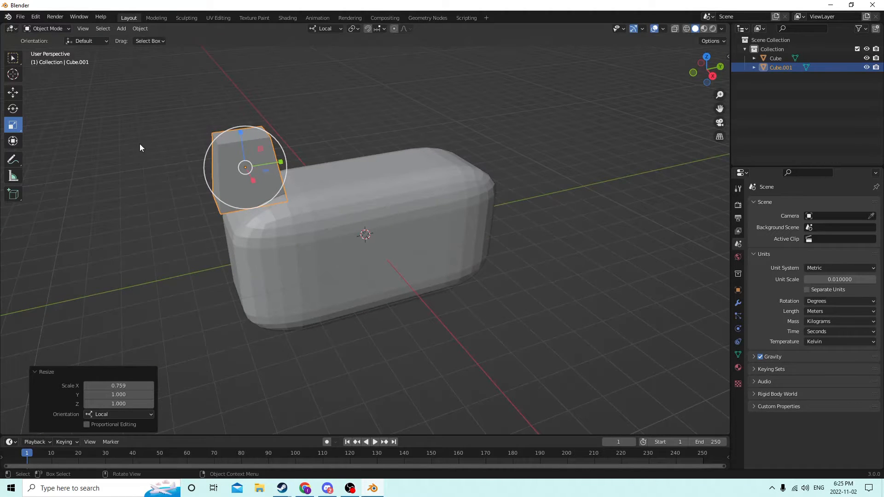
Try to shift the tapered cube's top face along its local Y axis in Edit Mode
{"action": "middle_click_drag", "start_coordinate": [240, 122], "coordinate": [214, 126]}
{"action": "key", "text": "Tab"}
{"action": "left_click", "coordinate": [236, 131]}
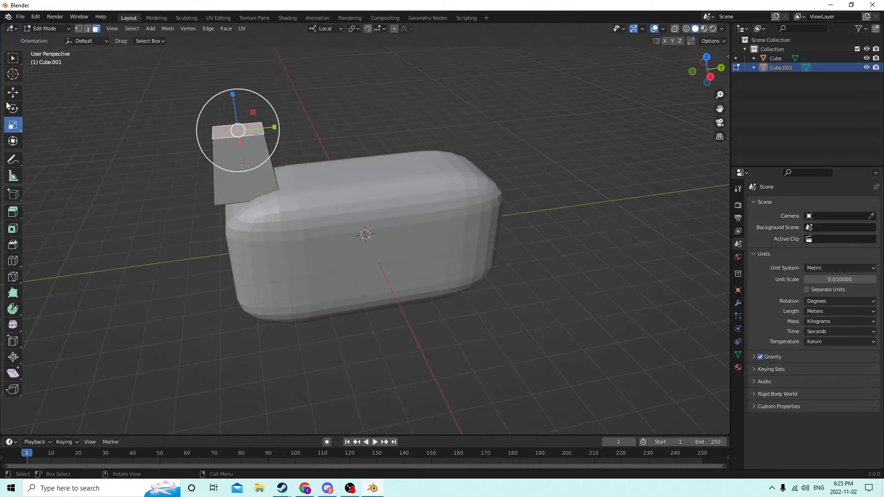
{"action": "left_click", "coordinate": [13, 92]}
{"action": "left_click_drag", "start_coordinate": [275, 129], "coordinate": [224, 132]}
{"action": "middle_click_drag", "start_coordinate": [224, 132], "coordinate": [152, 112]}
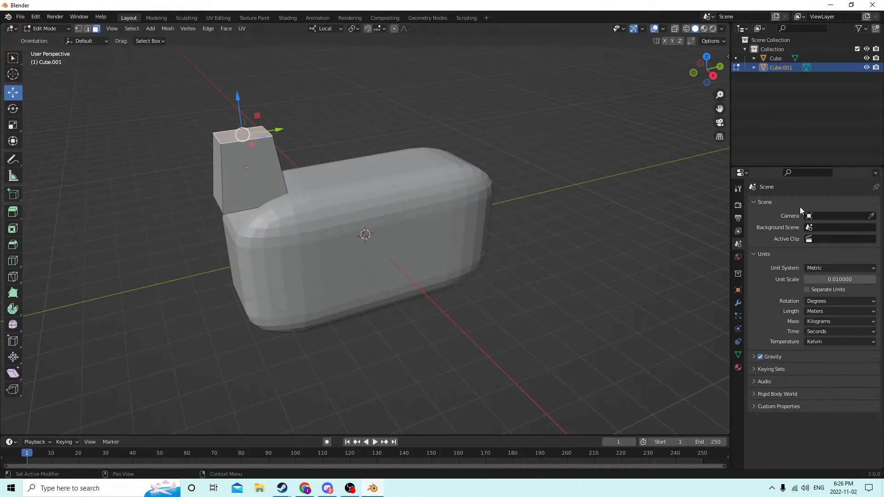
Set the tapered cube's X rotation to 45° and return to Object Mode
{"action": "left_click", "coordinate": [739, 290]}
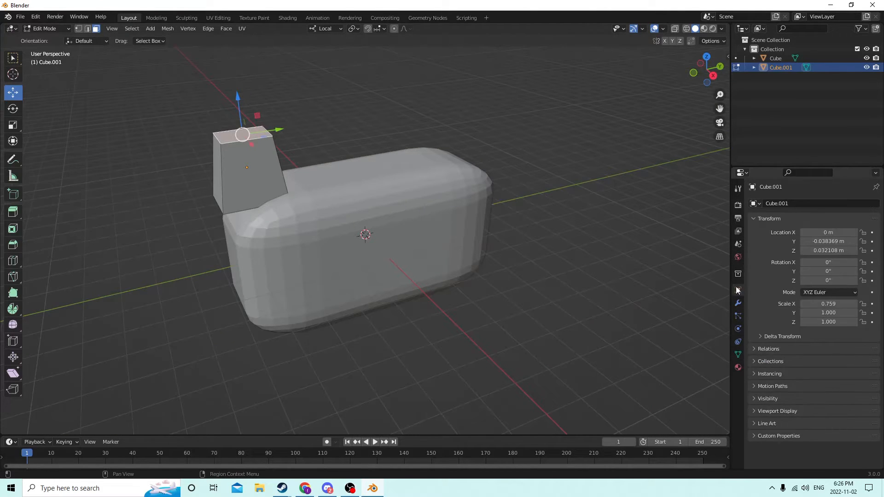
{"action": "left_click", "coordinate": [825, 262]}
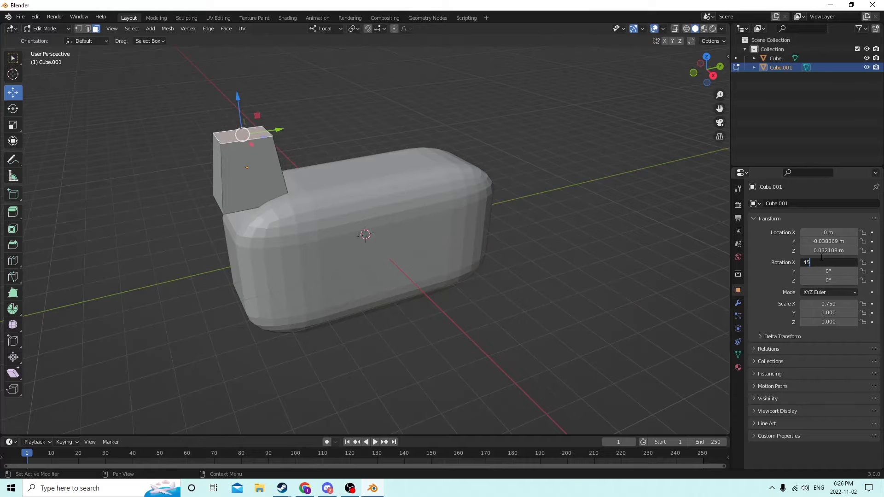
{"action": "key", "text": "Return"}
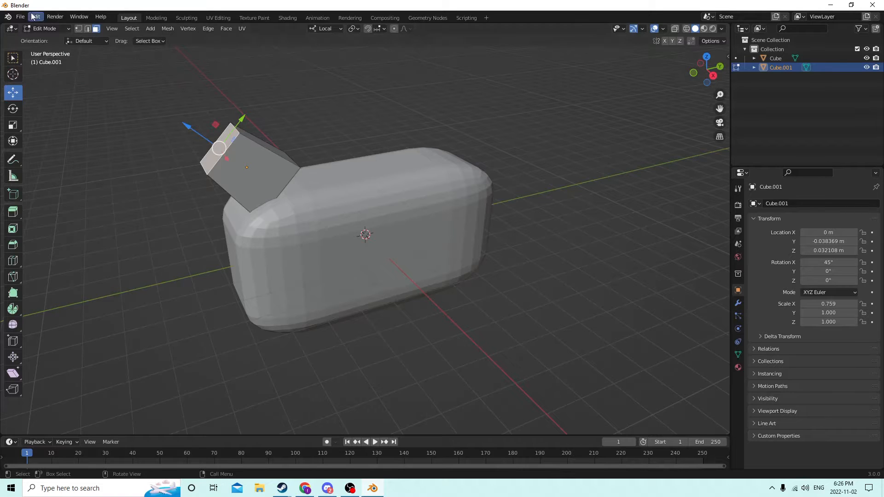
{"action": "key", "text": "Tab"}
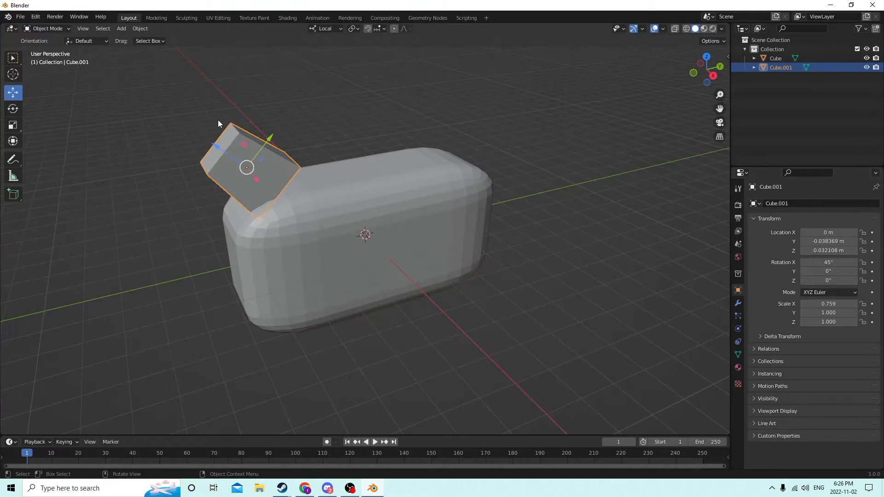
Move the tilted cube about -0.0089 m along its local Y axis, down toward the block's rounded end
{"action": "middle_click_drag", "start_coordinate": [668, 221], "coordinate": [516, 189]}
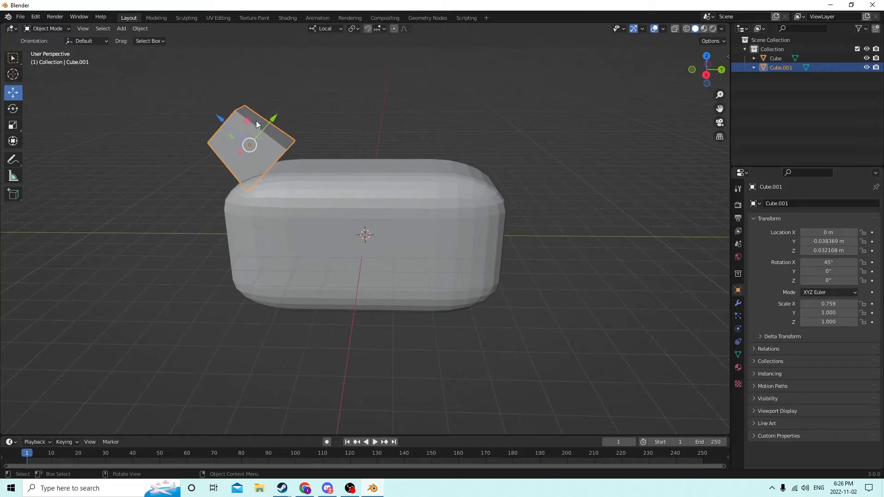
{"action": "middle_click_drag", "start_coordinate": [270, 119], "coordinate": [283, 128]}
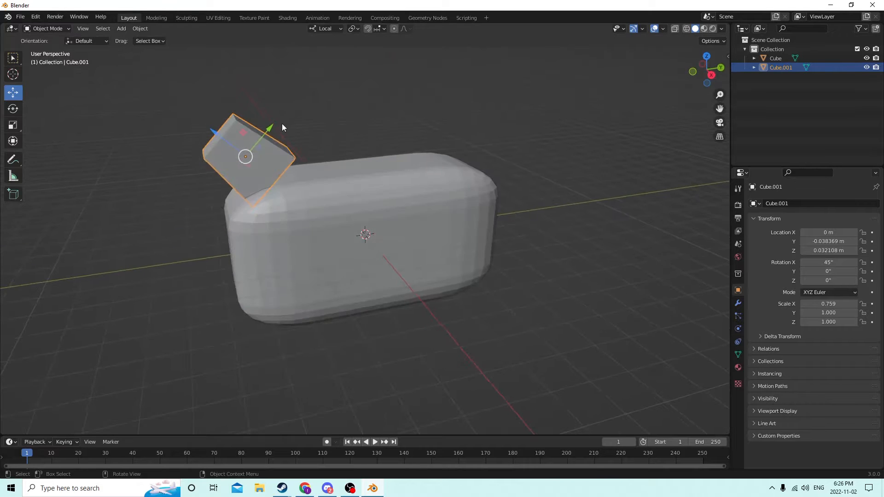
{"action": "left_click_drag", "start_coordinate": [269, 134], "coordinate": [253, 155]}
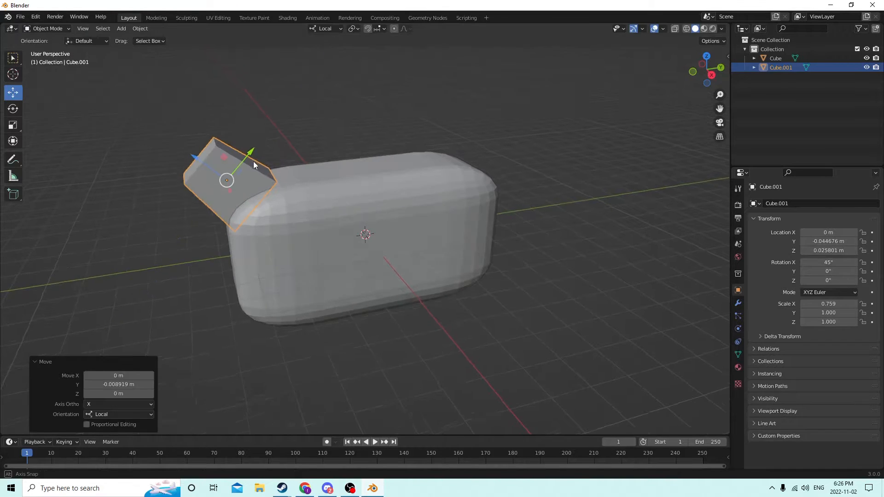
Lengthen the tilted cube along its local Z axis by a factor of about 1.494
{"action": "left_click", "coordinate": [12, 125]}
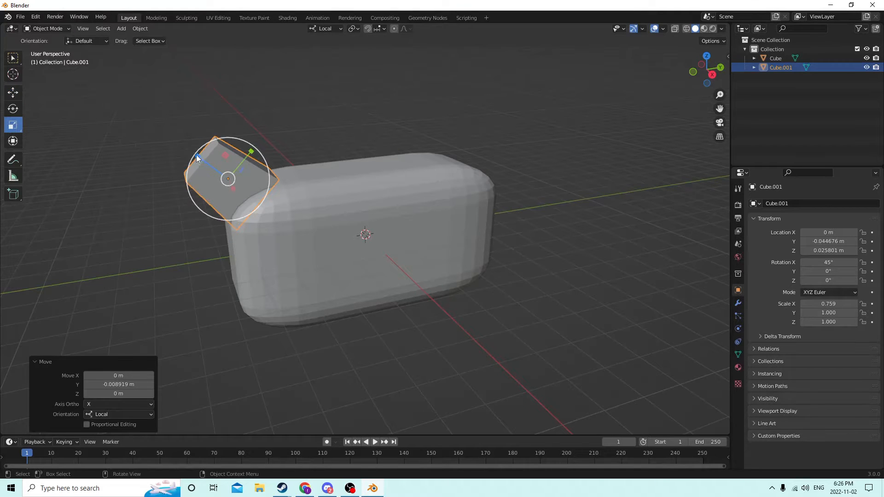
{"action": "left_click_drag", "start_coordinate": [196, 155], "coordinate": [174, 143]}
{"action": "middle_click_drag", "start_coordinate": [175, 143], "coordinate": [218, 109]}
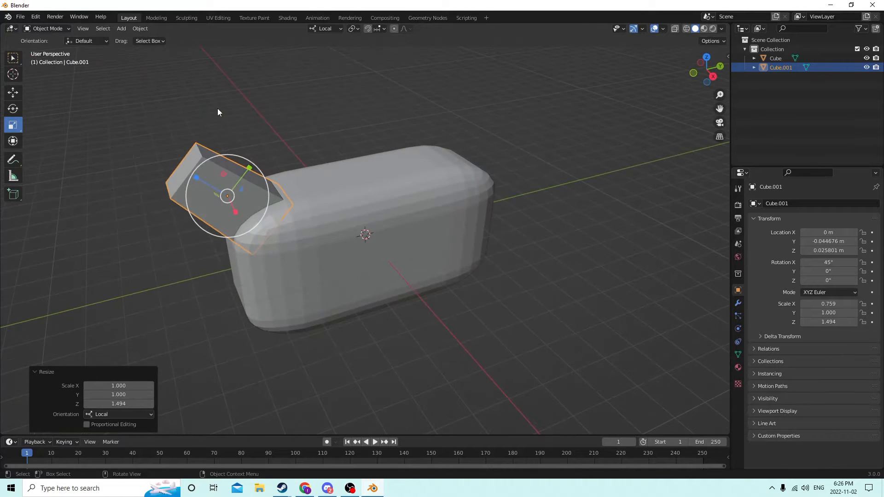
{"action": "middle_click_drag", "start_coordinate": [151, 416], "coordinate": [191, 76]}
{"action": "key", "text": "Tab"}
{"action": "middle_click_drag", "start_coordinate": [217, 102], "coordinate": [215, 90]}
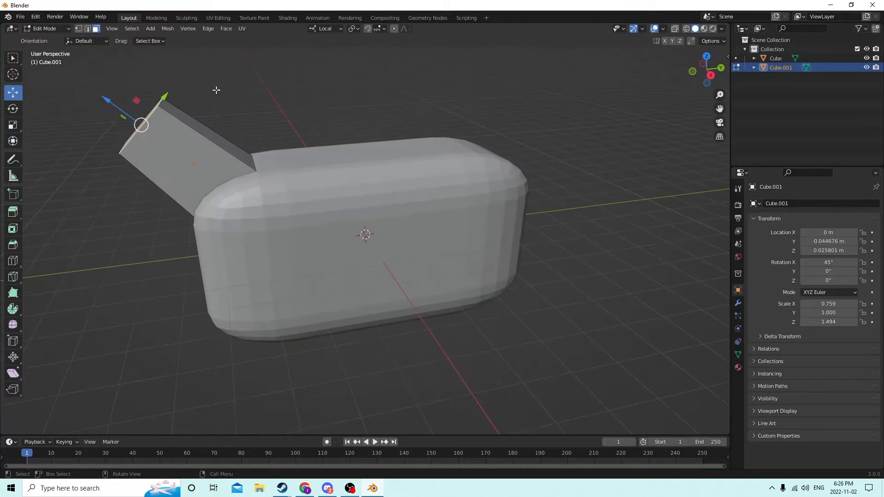
{"action": "scroll", "coordinate": [215, 92], "scroll_direction": "down", "scroll_amount": 1}
{"action": "key", "text": "Tab"}
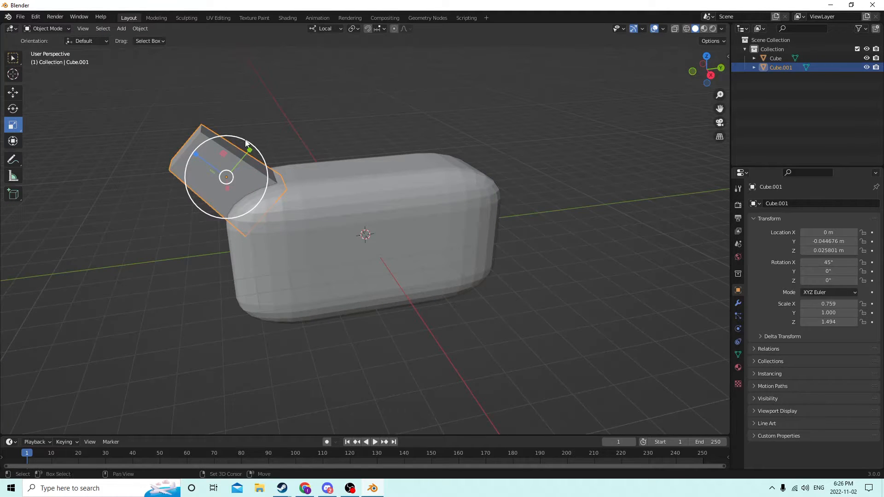
Duplicate the tilted cube in place and set the copy's X rotation to 0°
{"action": "key", "text": "shift+d"}
{"action": "key", "text": "Escape"}
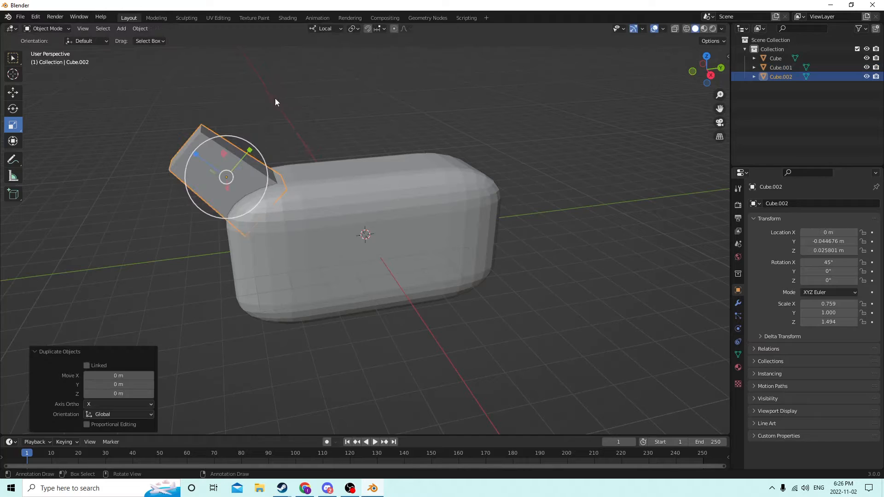
{"action": "left_click", "coordinate": [836, 263]}
{"action": "type", "text": "0"}
{"action": "key", "text": "Return"}
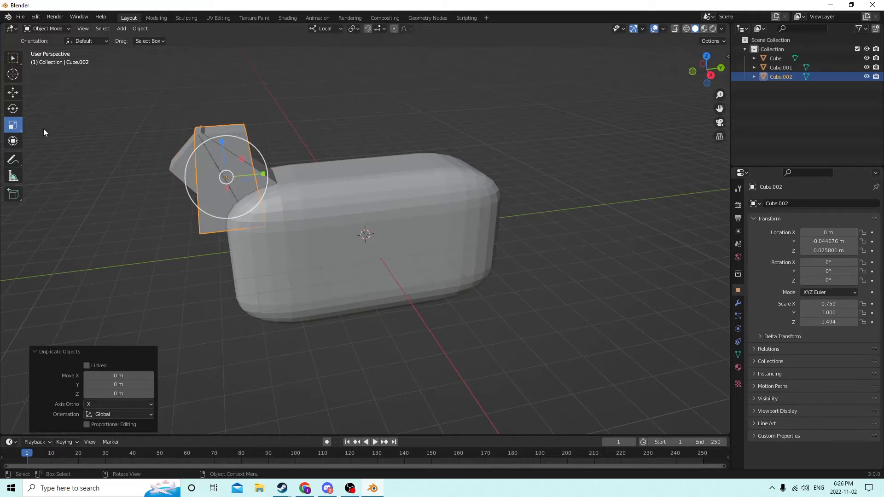
Move the upright copy along its local negative Y axis until it stands clear of the tilted cube
{"action": "left_click", "coordinate": [12, 93]}
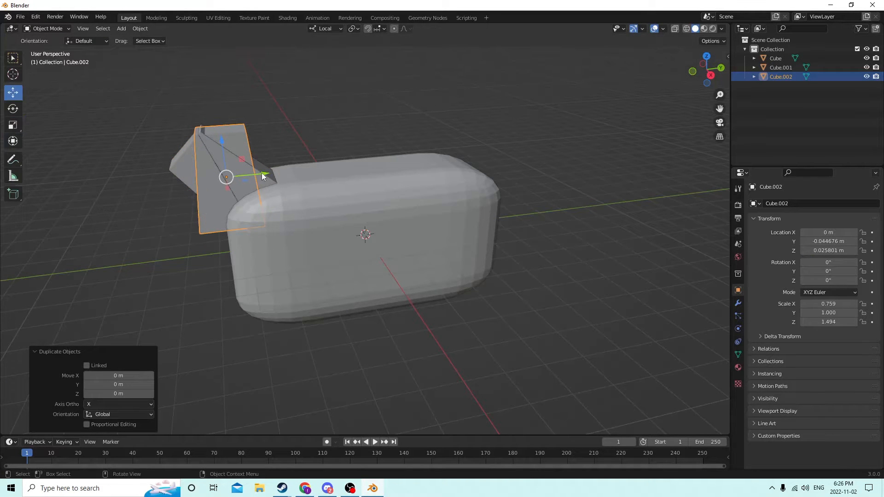
{"action": "left_click_drag", "start_coordinate": [264, 176], "coordinate": [161, 186]}
Select the tilted cube, pick its upper long face in Edit Mode, and return to Object Mode
{"action": "left_click", "coordinate": [223, 174]}
{"action": "scroll", "coordinate": [217, 173], "scroll_direction": "up", "scroll_amount": 1}
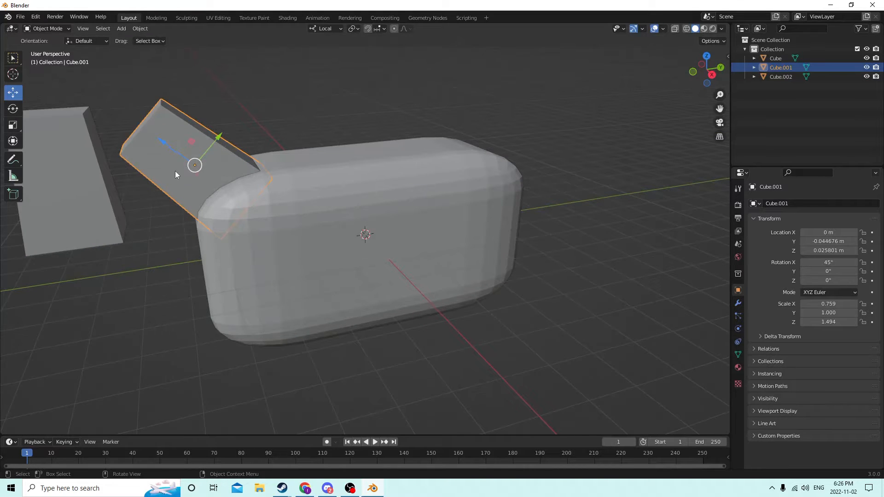
{"action": "mouse_move", "coordinate": [175, 170]}
{"action": "middle_mouse_down"}
{"action": "mouse_move", "coordinate": [154, 162]}
{"action": "mouse_move", "coordinate": [176, 156]}
{"action": "mouse_move", "coordinate": [170, 164]}
{"action": "middle_mouse_up"}
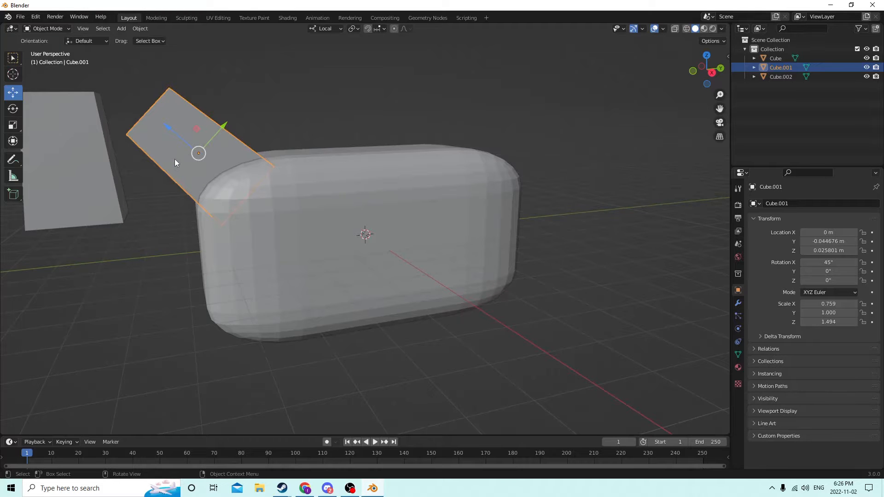
{"action": "mouse_move", "coordinate": [175, 162]}
{"action": "middle_mouse_down"}
{"action": "mouse_move", "coordinate": [192, 184]}
{"action": "mouse_move", "coordinate": [164, 114]}
{"action": "mouse_move", "coordinate": [180, 154]}
{"action": "middle_mouse_up"}
{"action": "key", "text": "Tab"}
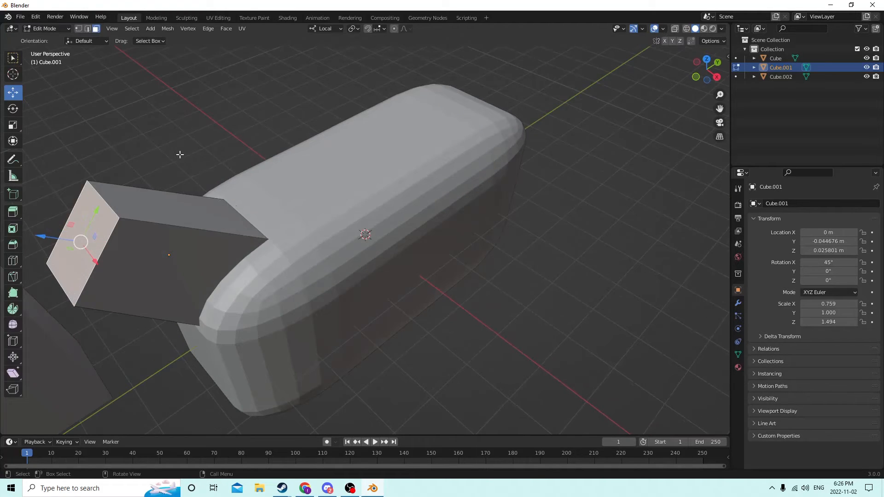
{"action": "left_click", "coordinate": [151, 195]}
{"action": "left_click", "coordinate": [150, 189]}
{"action": "key", "text": "Tab"}
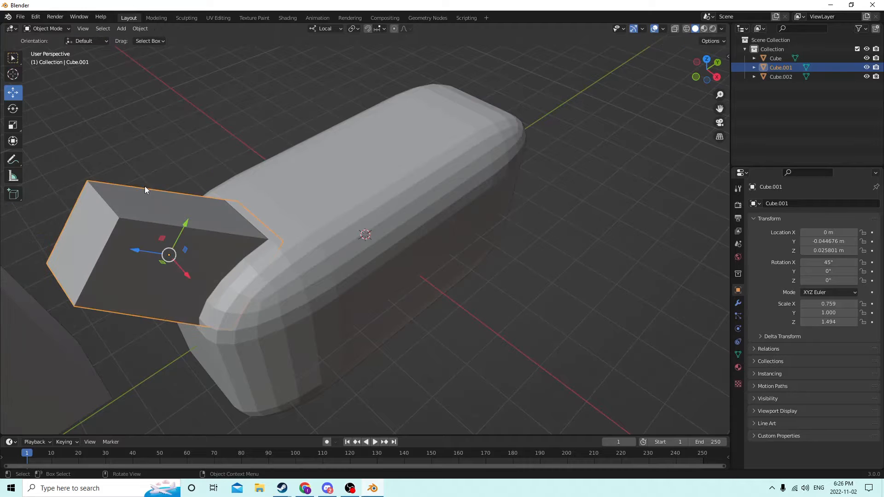
Bevel the long edges of the tilted cube with a width of about 0.006 m and 6 segments
{"action": "key", "text": "Tab"}
{"action": "left_click", "coordinate": [141, 190]}
{"action": "middle_click_drag", "start_coordinate": [141, 190], "coordinate": [95, 163]}
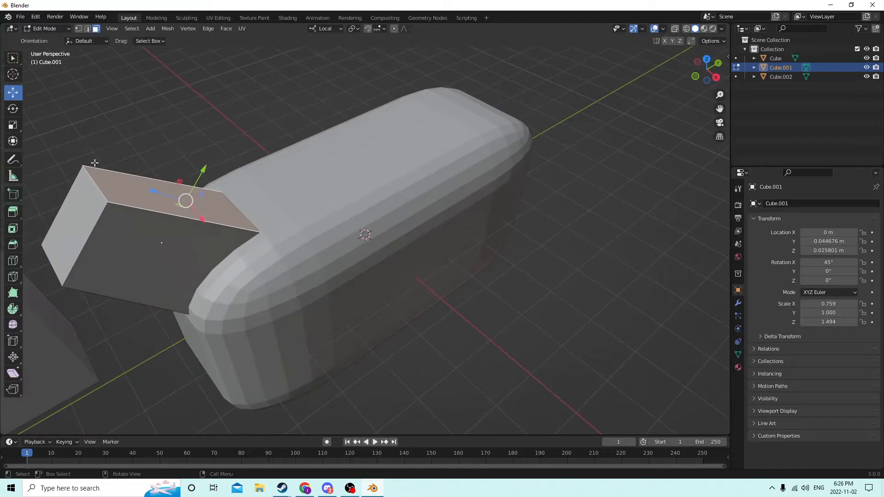
{"action": "left_click", "coordinate": [87, 28]}
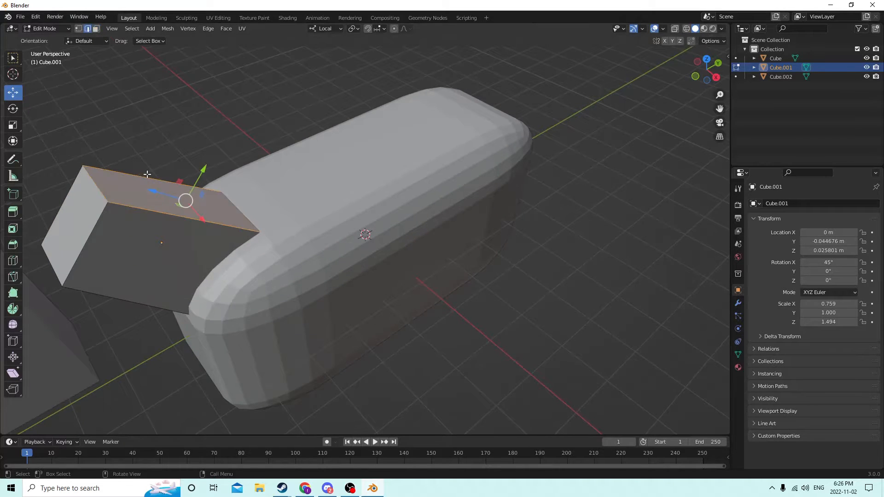
{"action": "left_click", "coordinate": [146, 175]}
{"action": "middle_click_drag", "start_coordinate": [140, 209], "coordinate": [346, 189]}
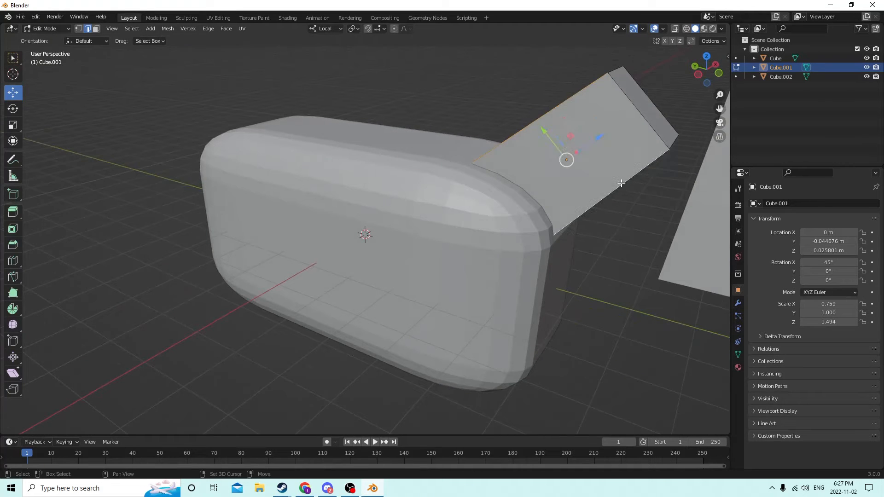
{"action": "middle_click_drag", "start_coordinate": [565, 158], "coordinate": [474, 193]}
{"action": "key", "text": "ctrl+b"}
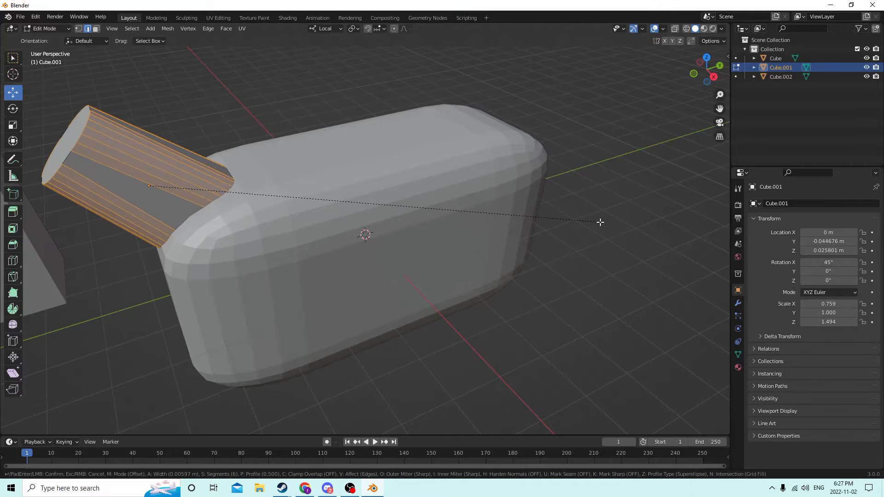
{"action": "left_click", "coordinate": [605, 221]}
{"action": "middle_click_drag", "start_coordinate": [453, 209], "coordinate": [410, 192]}
{"action": "key", "text": "Tab"}
{"action": "middle_click_drag", "start_coordinate": [297, 176], "coordinate": [168, 105]}
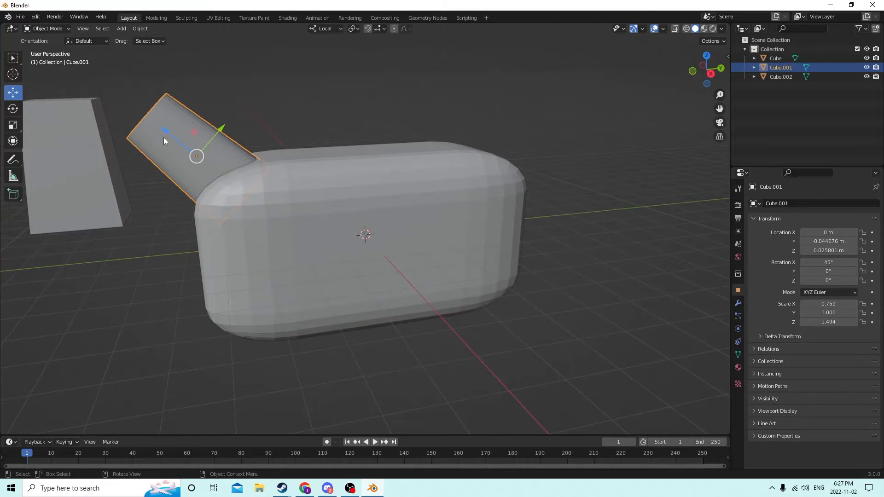
Move the tilted piece into the block's end along its negative local Y and Z axes, and slightly adjust its local Z scale
{"action": "left_click_drag", "start_coordinate": [165, 132], "coordinate": [214, 141]}
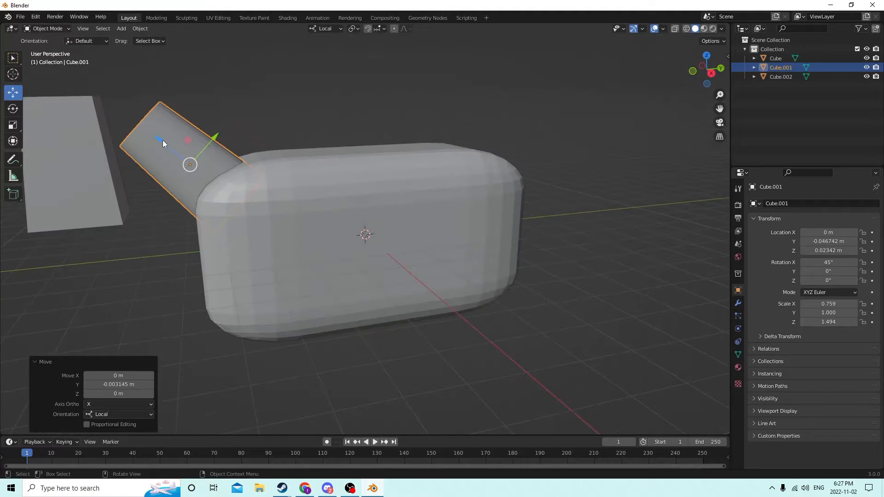
{"action": "key", "text": "g"}
{"action": "key", "text": "z"}
{"action": "left_click", "coordinate": [171, 144]}
{"action": "middle_click_drag", "start_coordinate": [172, 145], "coordinate": [124, 148]}
{"action": "left_click", "coordinate": [16, 123]}
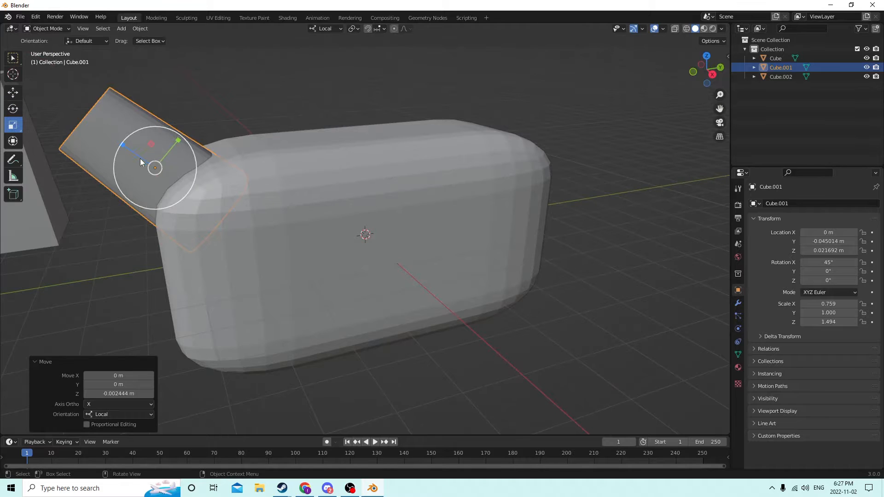
{"action": "left_click_drag", "start_coordinate": [123, 146], "coordinate": [126, 148]}
{"action": "mouse_move", "coordinate": [126, 147]}
{"action": "middle_mouse_down"}
{"action": "mouse_move", "coordinate": [116, 148]}
{"action": "mouse_move", "coordinate": [136, 157]}
{"action": "middle_mouse_up"}
Set the X rotation of the upright copy beside the tilted piece to 90°
{"action": "left_click", "coordinate": [109, 153]}
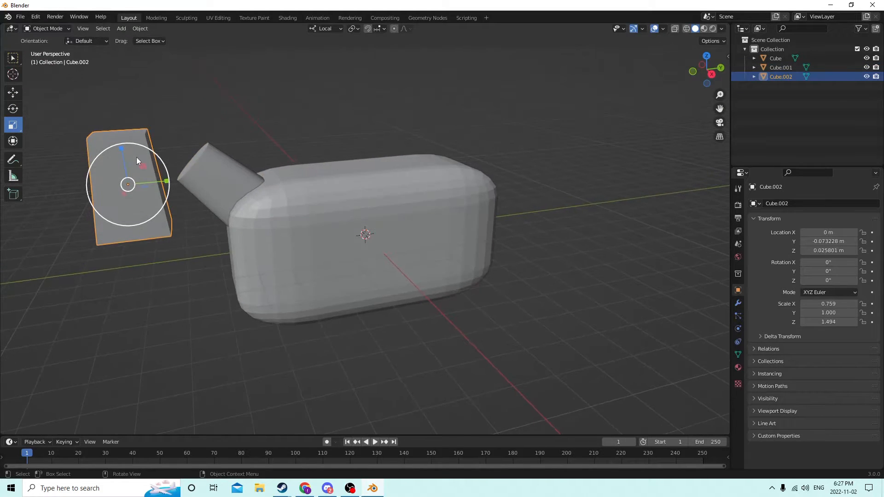
{"action": "left_click", "coordinate": [823, 262]}
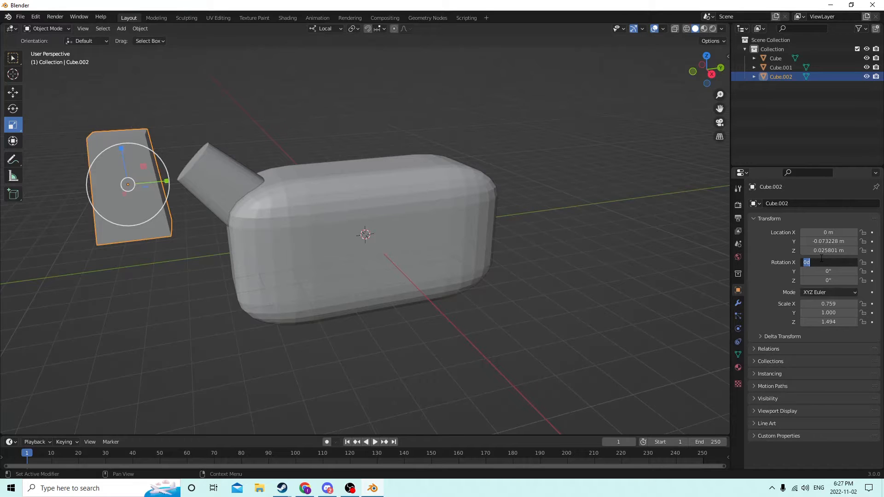
{"action": "type", "text": "90"}
{"action": "key", "text": "Return"}
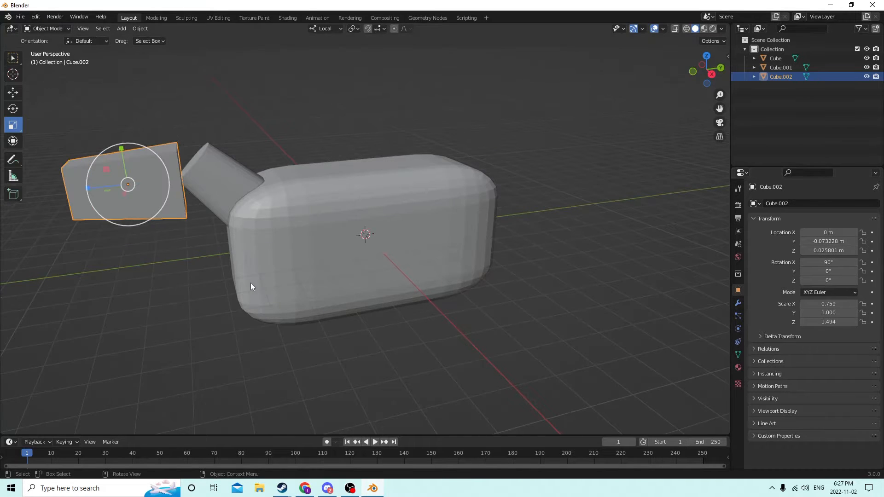
Place the rotated copy on the tilted piece's upper end, raising it about 0.012 m and shifting it to about -0.0627 m in Y
{"action": "scroll", "coordinate": [251, 283], "scroll_direction": "up", "scroll_amount": 2}
{"action": "left_click", "coordinate": [13, 92]}
{"action": "scroll", "coordinate": [190, 91], "scroll_direction": "down", "scroll_amount": 2}
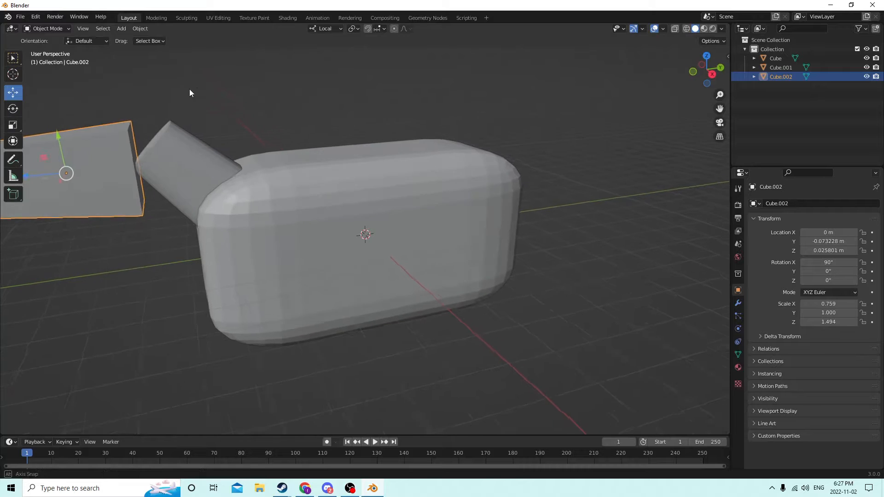
{"action": "left_click_drag", "start_coordinate": [55, 139], "coordinate": [47, 90]}
{"action": "scroll", "coordinate": [145, 102], "scroll_direction": "down", "scroll_amount": 1}
{"action": "middle_click_drag", "start_coordinate": [156, 104], "coordinate": [175, 118]}
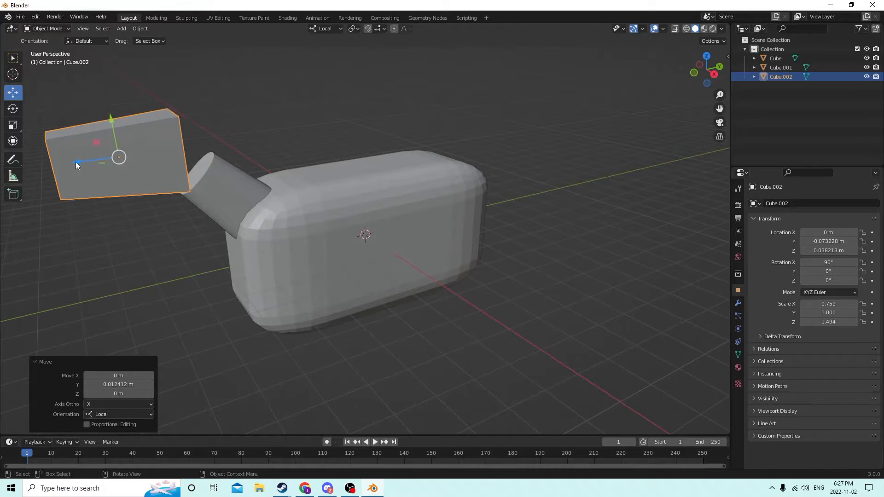
{"action": "left_click_drag", "start_coordinate": [75, 161], "coordinate": [151, 151]}
{"action": "mouse_move", "coordinate": [151, 151]}
{"action": "middle_mouse_down"}
{"action": "mouse_move", "coordinate": [183, 150]}
{"action": "mouse_move", "coordinate": [127, 151]}
{"action": "mouse_move", "coordinate": [138, 151]}
{"action": "middle_mouse_up"}
{"action": "left_click_drag", "start_coordinate": [148, 136], "coordinate": [164, 135]}
{"action": "middle_click_drag", "start_coordinate": [164, 135], "coordinate": [144, 143]}
{"action": "left_click_drag", "start_coordinate": [143, 141], "coordinate": [127, 140]}
{"action": "mouse_move", "coordinate": [127, 140]}
{"action": "middle_mouse_down"}
{"action": "mouse_move", "coordinate": [103, 121]}
{"action": "mouse_move", "coordinate": [148, 133]}
{"action": "mouse_move", "coordinate": [144, 123]}
{"action": "mouse_move", "coordinate": [134, 128]}
{"action": "middle_mouse_up"}
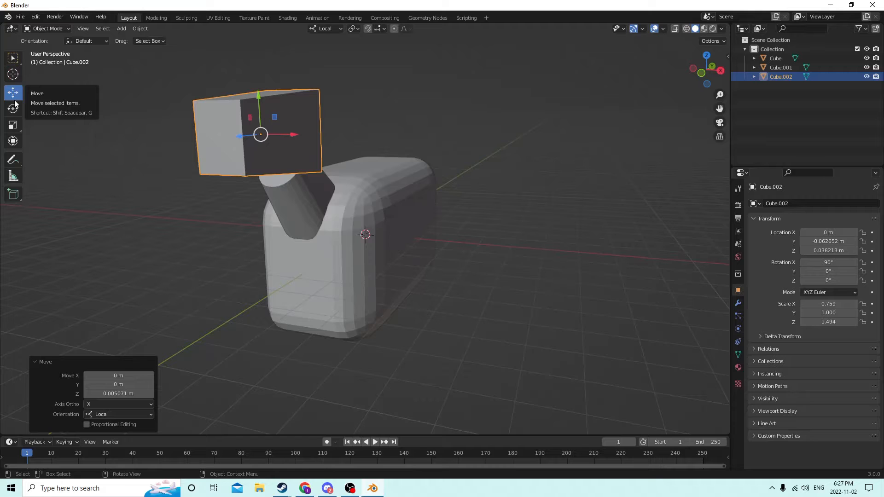
Bevel all edges of the horizontal head piece with a width of about 0.0054 m and 6 segments
{"action": "middle_click_drag", "start_coordinate": [103, 108], "coordinate": [95, 112]}
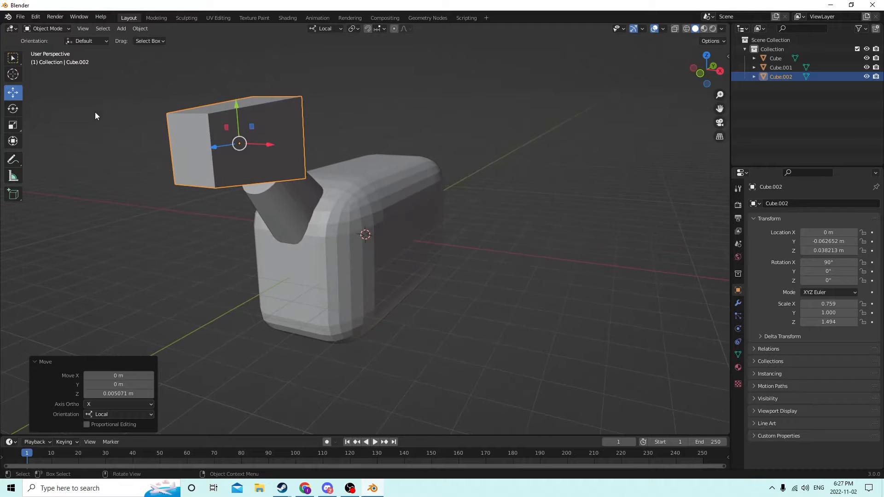
{"action": "key", "text": "Tab"}
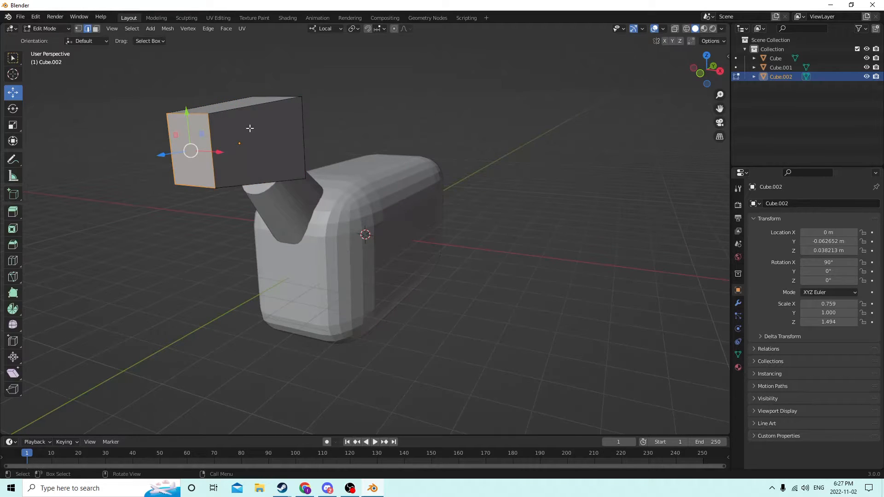
{"action": "left_click", "coordinate": [368, 100]}
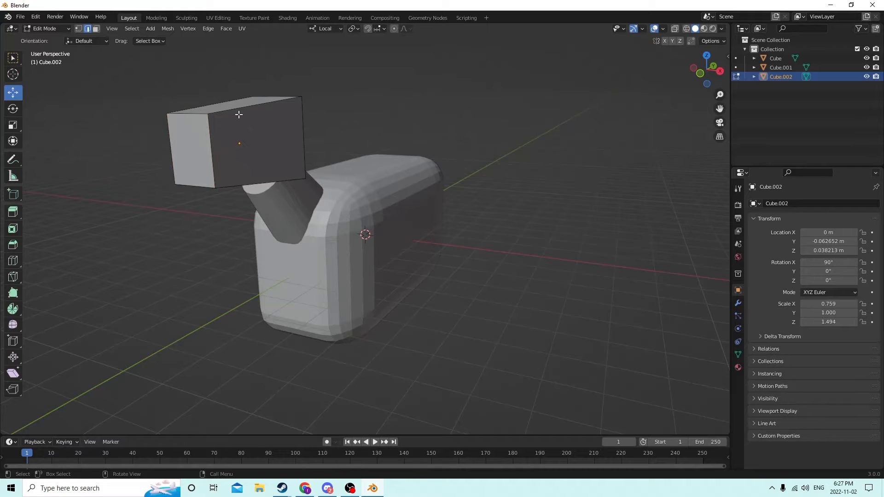
{"action": "middle_click_drag", "start_coordinate": [239, 115], "coordinate": [257, 132]}
{"action": "left_click", "coordinate": [217, 122]}
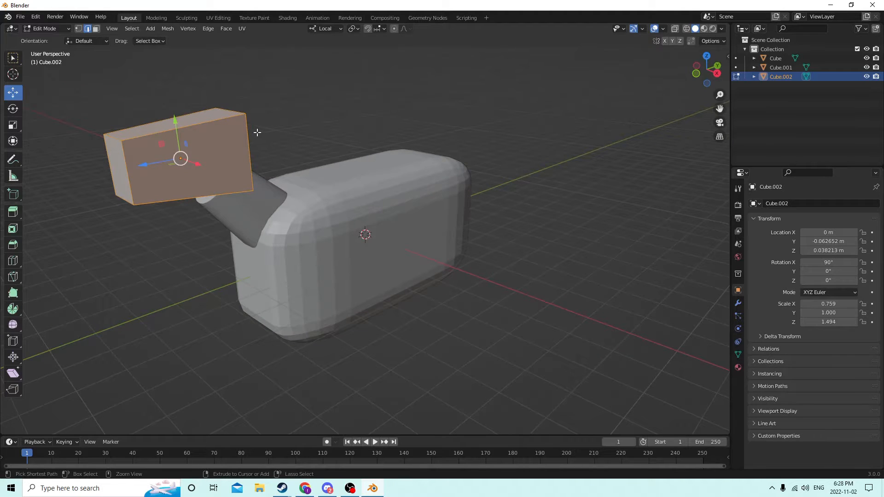
{"action": "key", "text": "ctrl+b"}
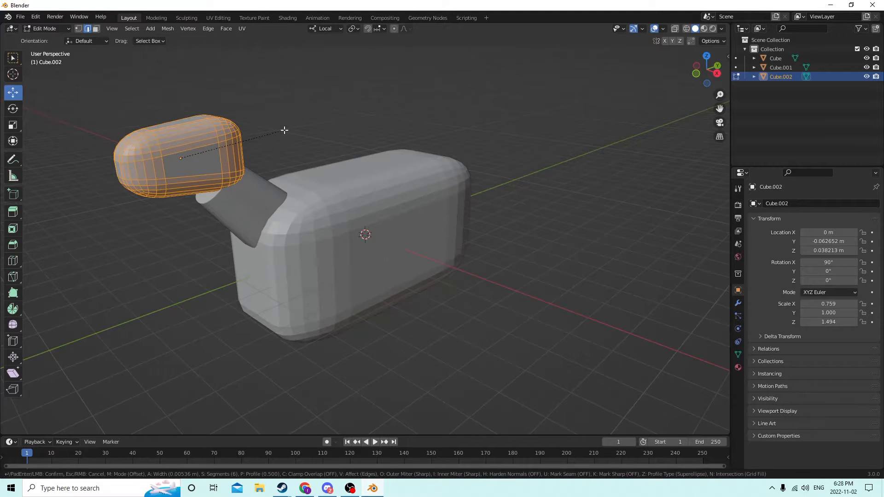
{"action": "left_click", "coordinate": [285, 130]}
{"action": "middle_click_drag", "start_coordinate": [267, 132], "coordinate": [158, 89]}
{"action": "key", "text": "Tab"}
{"action": "middle_click_drag", "start_coordinate": [243, 129], "coordinate": [185, 152]}
Stretch the head piece along local Z by about 1.495, widen it along X, and enlarge it uniformly by about 1.164
{"action": "left_click", "coordinate": [13, 125]}
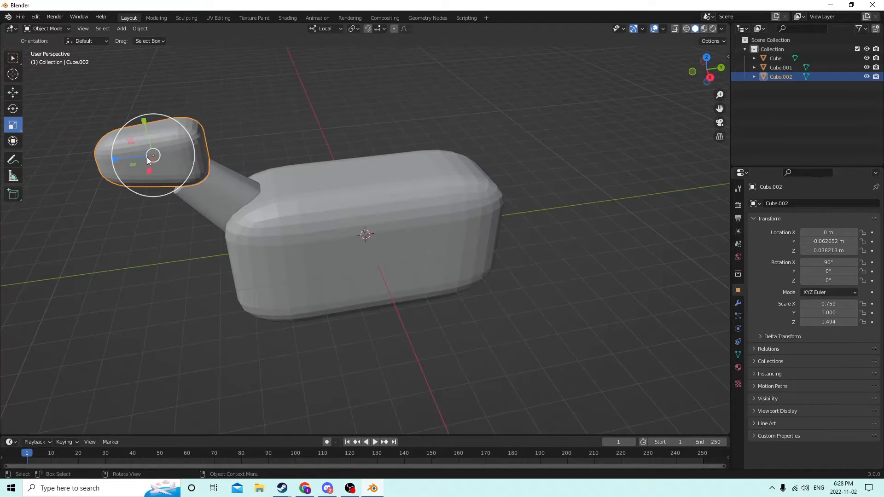
{"action": "left_click_drag", "start_coordinate": [118, 160], "coordinate": [83, 152]}
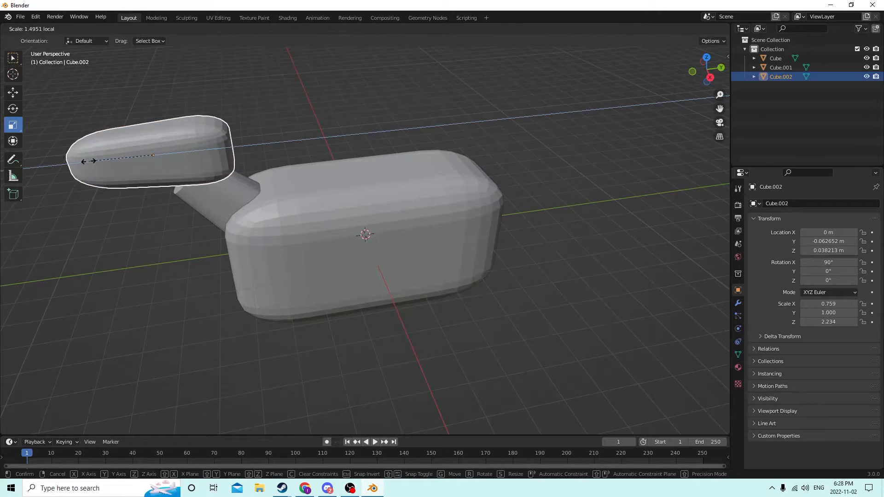
{"action": "middle_click_drag", "start_coordinate": [82, 152], "coordinate": [205, 166]}
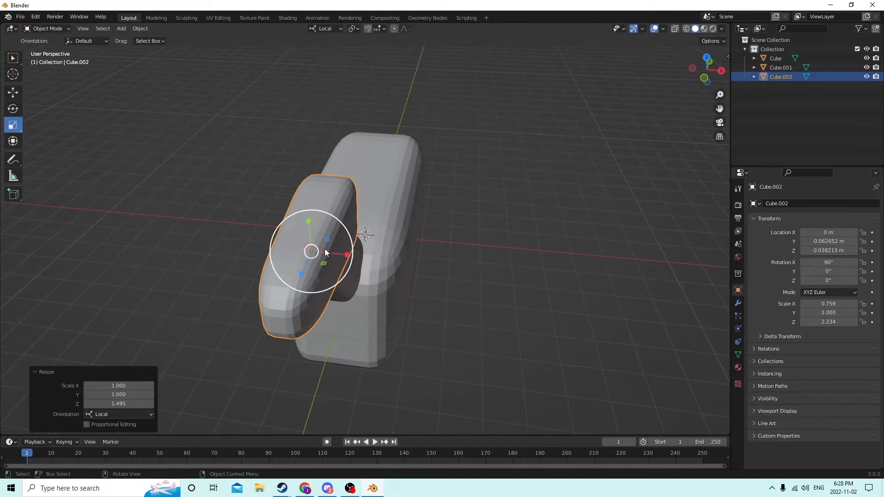
{"action": "left_click_drag", "start_coordinate": [351, 255], "coordinate": [364, 253]}
{"action": "middle_click_drag", "start_coordinate": [352, 247], "coordinate": [214, 151]}
{"action": "left_click_drag", "start_coordinate": [215, 151], "coordinate": [182, 133]}
{"action": "right_click", "coordinate": [182, 133]}
{"action": "middle_click_drag", "start_coordinate": [240, 139], "coordinate": [157, 119]}
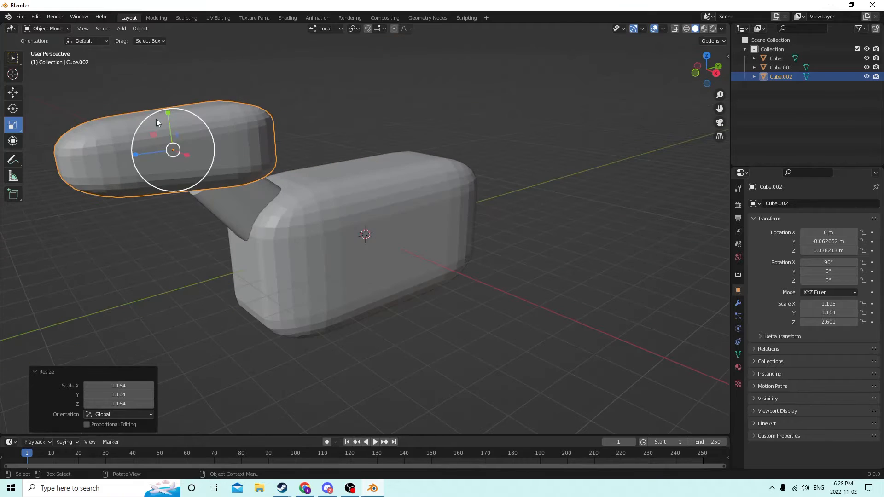
Lower the head piece about 0.0036 m and shift it forward about 0.0047 m along negative Y
{"action": "left_click", "coordinate": [13, 93]}
{"action": "left_click_drag", "start_coordinate": [162, 112], "coordinate": [163, 123]}
{"action": "middle_click_drag", "start_coordinate": [163, 124], "coordinate": [159, 130]}
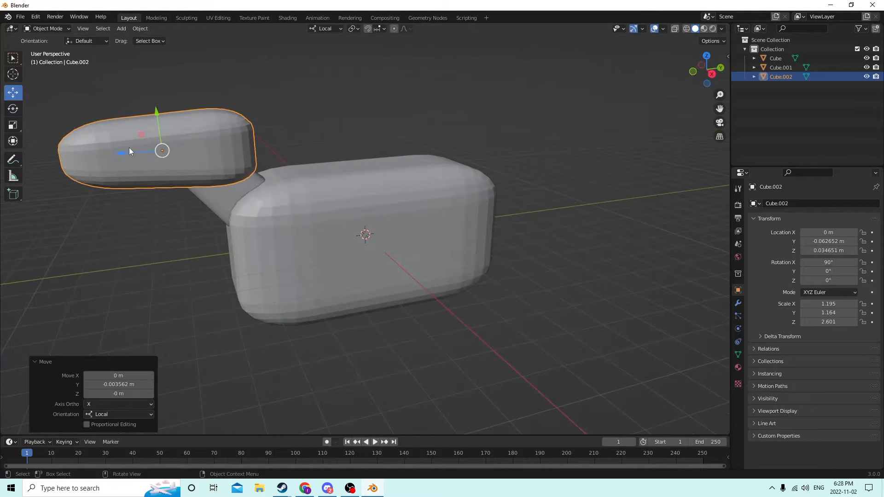
{"action": "left_click_drag", "start_coordinate": [129, 151], "coordinate": [112, 147]}
{"action": "mouse_move", "coordinate": [113, 147]}
{"action": "middle_mouse_down"}
{"action": "mouse_move", "coordinate": [65, 144]}
{"action": "mouse_move", "coordinate": [181, 158]}
{"action": "mouse_move", "coordinate": [172, 134]}
{"action": "mouse_move", "coordinate": [134, 143]}
{"action": "mouse_move", "coordinate": [144, 146]}
{"action": "mouse_move", "coordinate": [136, 152]}
{"action": "mouse_move", "coordinate": [91, 146]}
{"action": "mouse_move", "coordinate": [105, 150]}
{"action": "middle_mouse_up"}
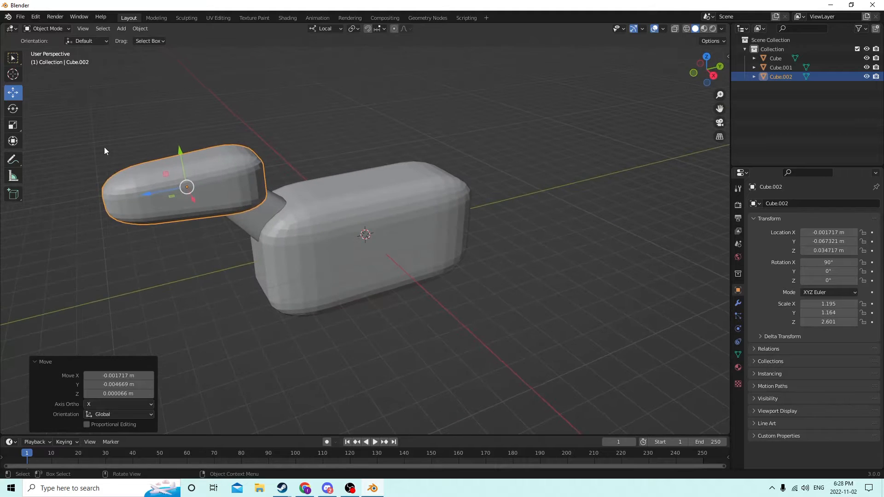
{"action": "middle_click_drag", "start_coordinate": [267, 126], "coordinate": [207, 156]}
{"action": "middle_click_drag", "start_coordinate": [199, 108], "coordinate": [296, 112]}
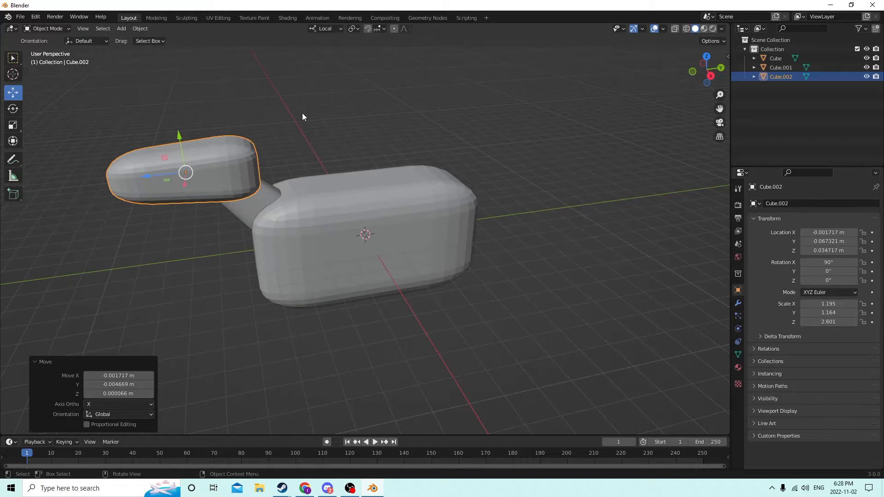
Add a cube mesh with a size of 0.02 m at the world origin
{"action": "key", "text": "shift+a"}
{"action": "mouse_move", "coordinate": [303, 113]}
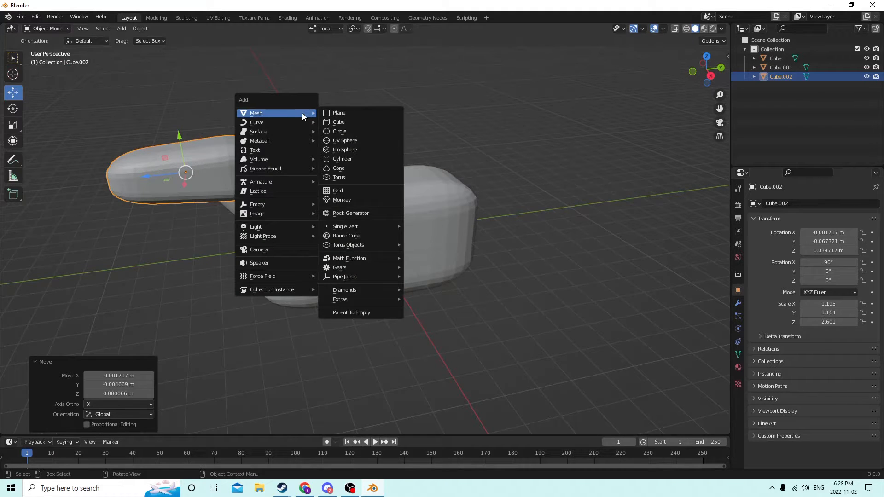
{"action": "left_click", "coordinate": [336, 122]}
{"action": "middle_click_drag", "start_coordinate": [330, 124], "coordinate": [333, 121]}
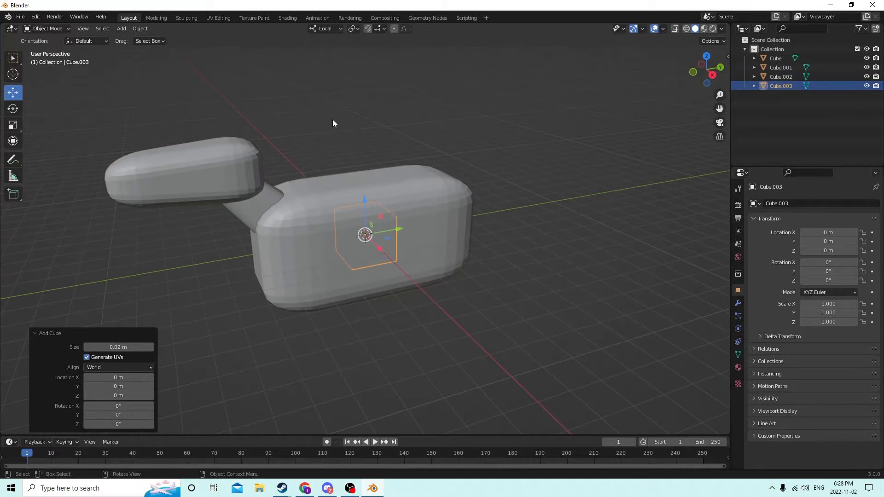
Place the new cube on top of the head piece, at about -0.0557 m in Y and 0.05 m in Z
{"action": "left_click_drag", "start_coordinate": [364, 200], "coordinate": [348, 80]}
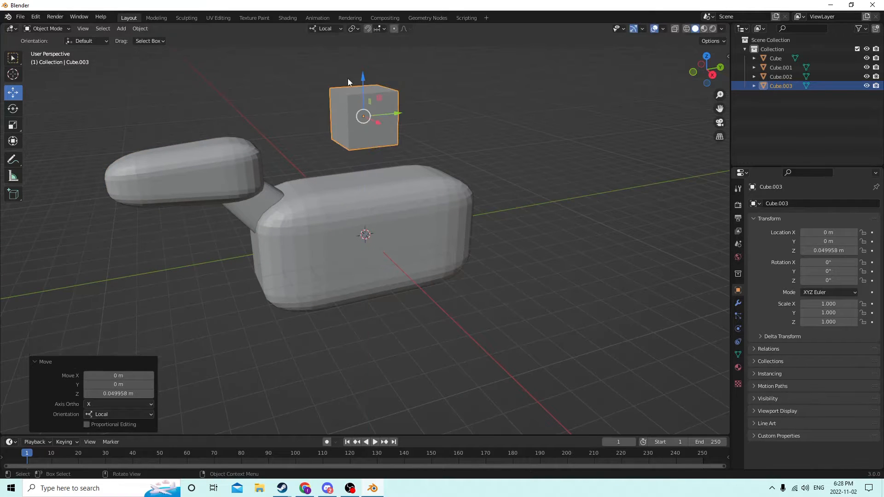
{"action": "left_click_drag", "start_coordinate": [392, 119], "coordinate": [263, 131]}
{"action": "middle_click_drag", "start_coordinate": [263, 132], "coordinate": [305, 160]}
{"action": "scroll", "coordinate": [325, 146], "scroll_direction": "up", "scroll_amount": 1}
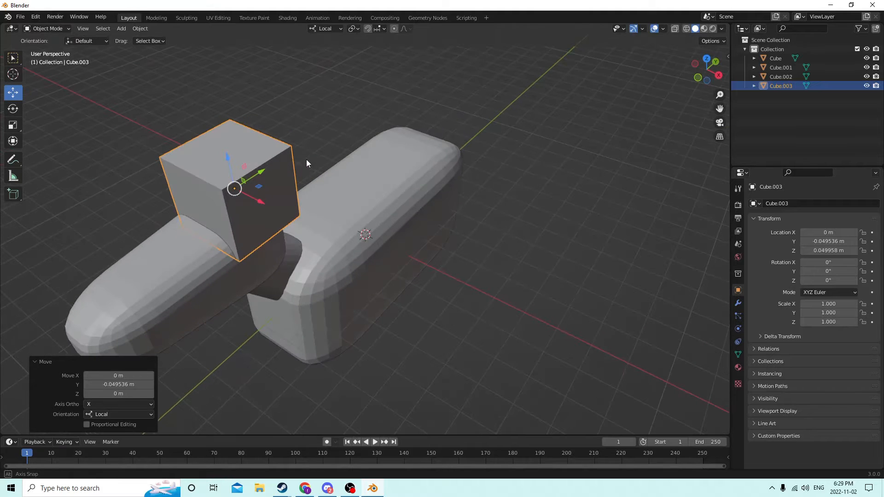
{"action": "middle_click_drag", "start_coordinate": [224, 232], "coordinate": [248, 210]}
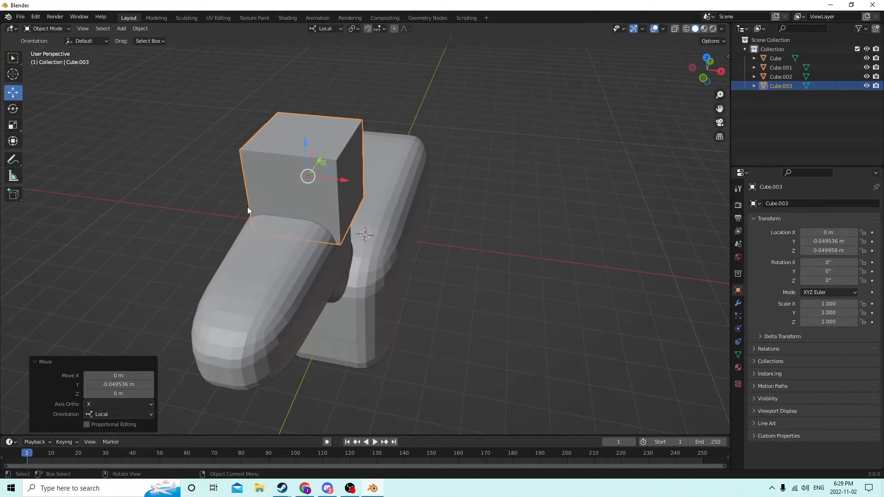
{"action": "middle_click_drag", "start_coordinate": [373, 198], "coordinate": [292, 174]}
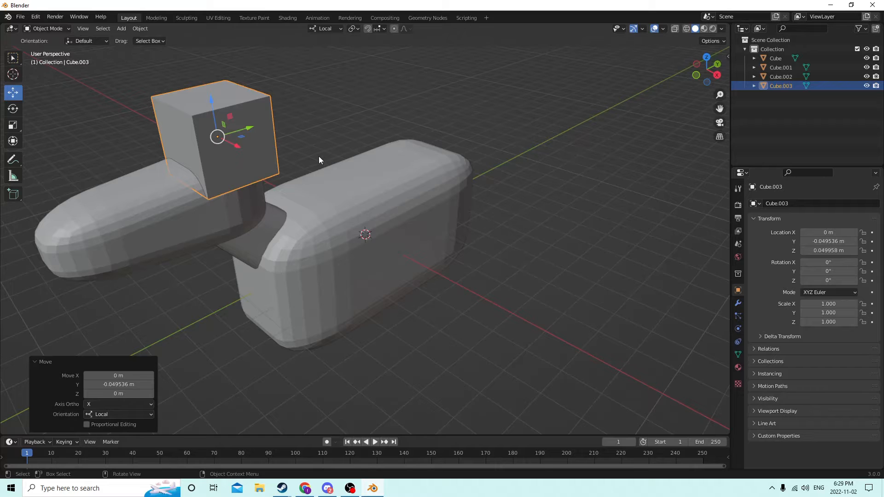
{"action": "middle_click_drag", "start_coordinate": [230, 179], "coordinate": [243, 130]}
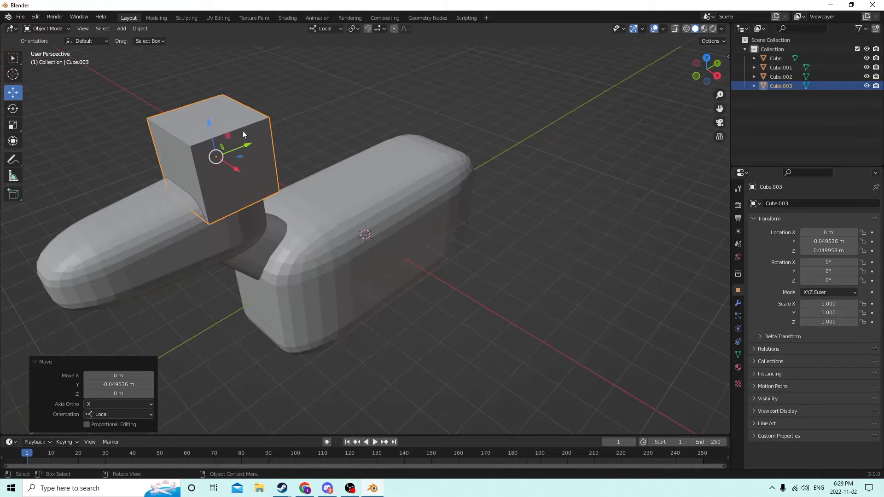
{"action": "left_click_drag", "start_coordinate": [244, 152], "coordinate": [218, 155]}
Centre the long head piece by setting its X location to 0, and check the neck's X location
{"action": "middle_click_drag", "start_coordinate": [218, 156], "coordinate": [379, 291]}
{"action": "key", "text": "Tab"}
{"action": "key", "text": "Tab"}
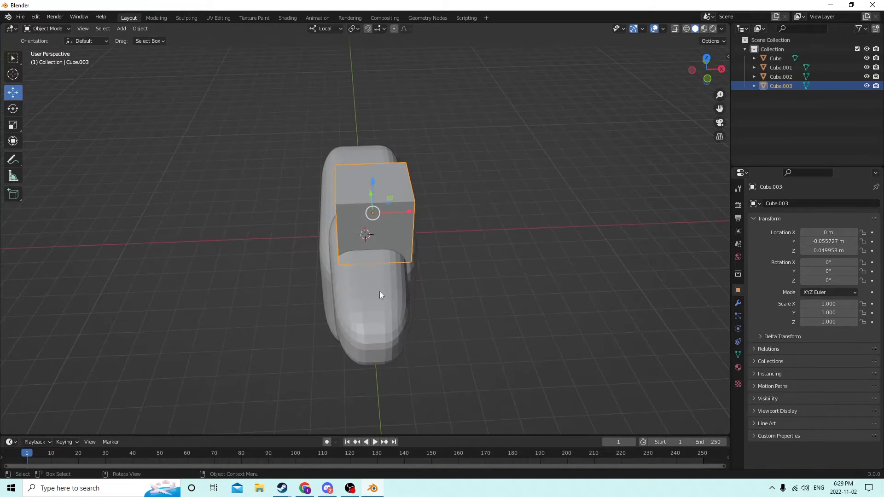
{"action": "left_click", "coordinate": [371, 292]}
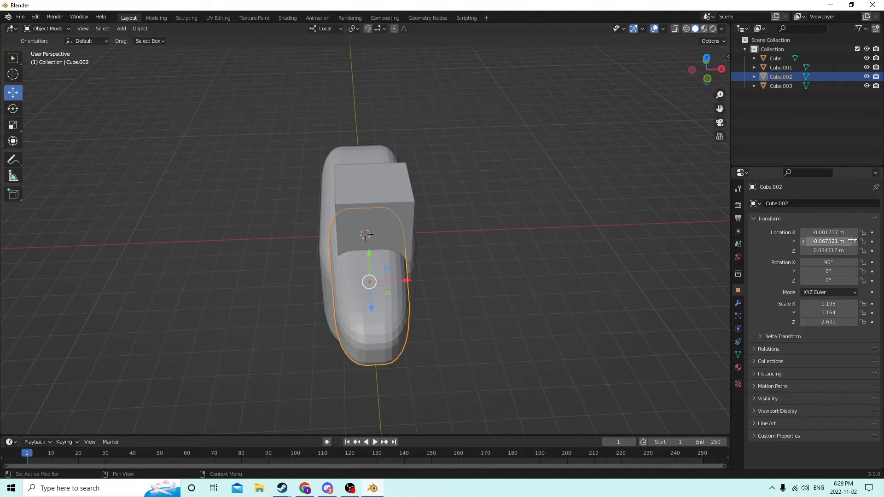
{"action": "left_click", "coordinate": [819, 233]}
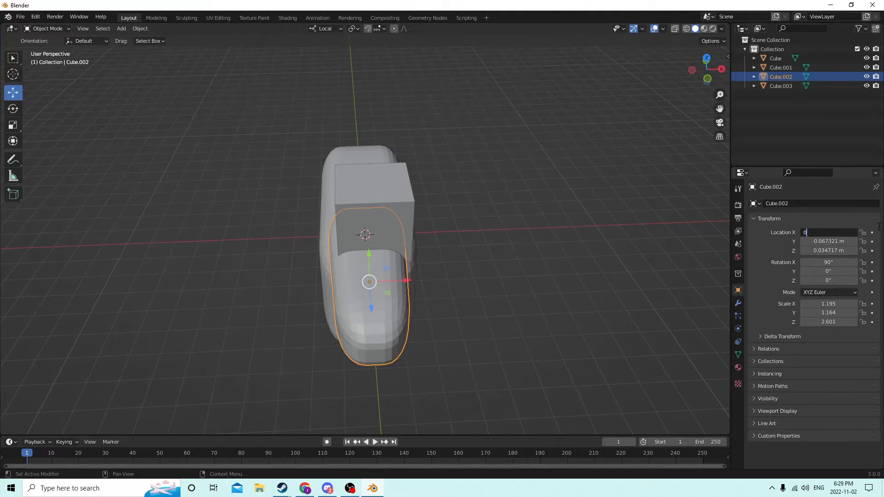
{"action": "key", "text": "Return"}
{"action": "middle_click_drag", "start_coordinate": [680, 206], "coordinate": [430, 253]}
{"action": "left_click", "coordinate": [386, 228]}
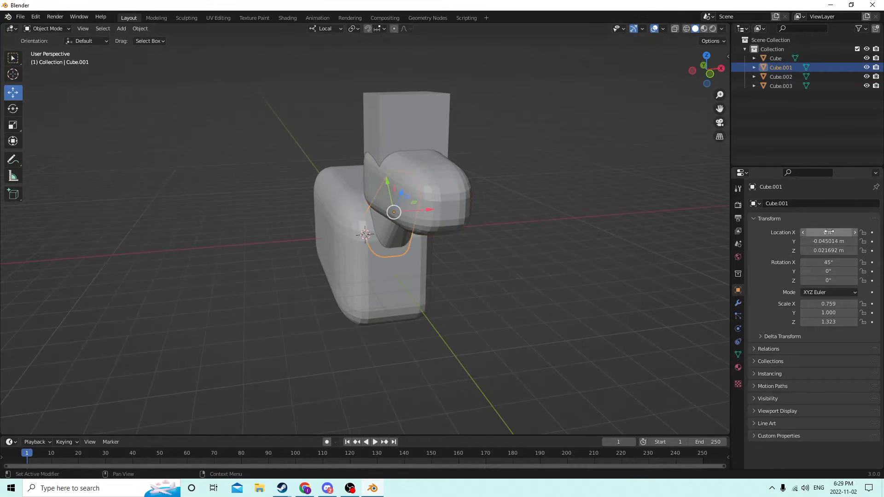
{"action": "left_click", "coordinate": [388, 279]}
Bevel all edges of the cube on top of the head by about 0.0082 m with 6 segments
{"action": "middle_click_drag", "start_coordinate": [388, 278], "coordinate": [355, 202]}
{"action": "left_click", "coordinate": [357, 206]}
{"action": "key", "text": "Tab"}
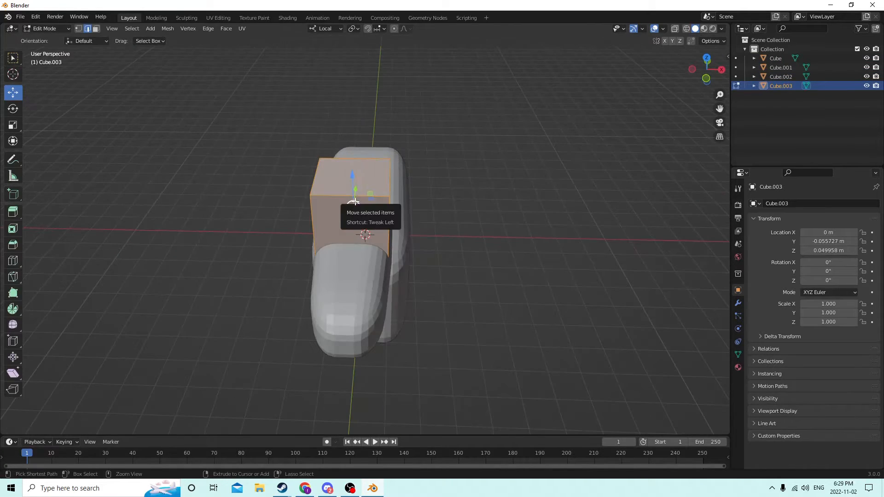
{"action": "key", "text": "ctrl+b"}
{"action": "scroll", "coordinate": [382, 199], "scroll_direction": "up", "scroll_amount": 5}
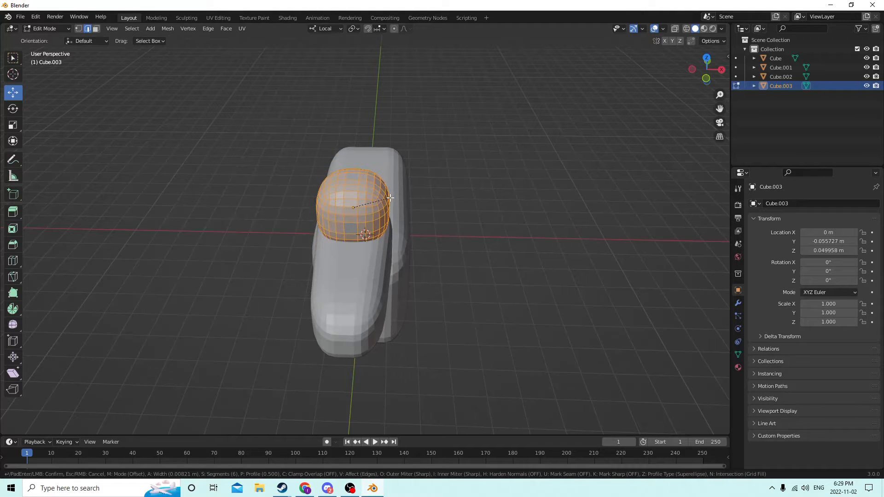
{"action": "left_click", "coordinate": [390, 198]}
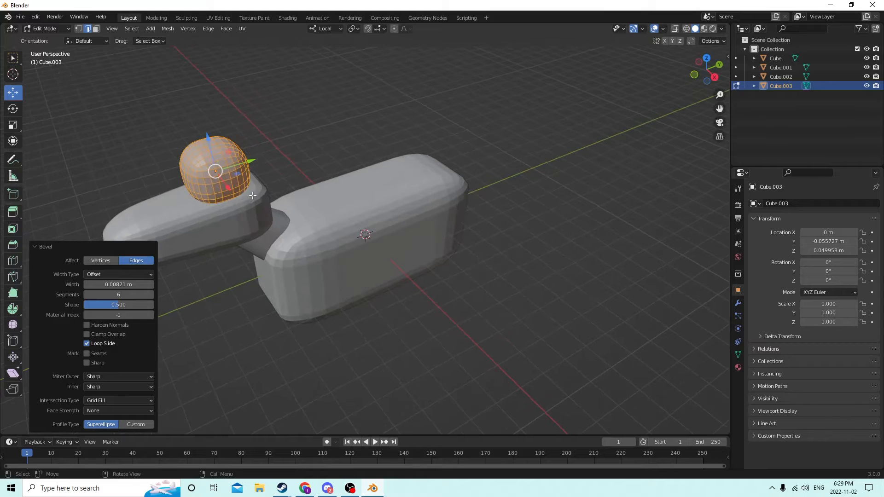
Duplicate the rounded cube and move the copy forward along negative Y to about -0.111 m
{"action": "middle_click_drag", "start_coordinate": [253, 197], "coordinate": [135, 163]}
{"action": "key", "text": "Tab"}
{"action": "key", "text": "shift+d"}
{"action": "right_click", "coordinate": [214, 178]}
{"action": "left_click_drag", "start_coordinate": [260, 112], "coordinate": [131, 110]}
Enlarge the original rounded cube on the head uniformly by about 1.614
{"action": "middle_click_drag", "start_coordinate": [131, 110], "coordinate": [330, 139]}
{"action": "left_click", "coordinate": [274, 151]}
{"action": "key", "text": "s"}
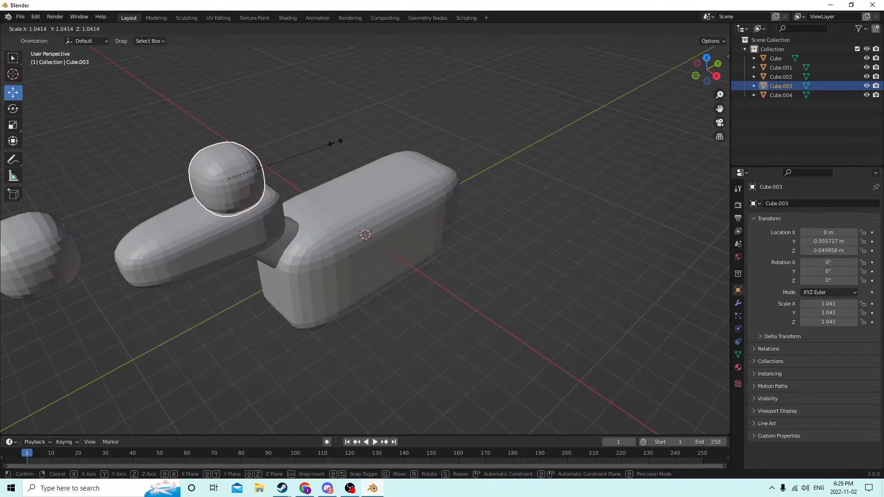
{"action": "left_click", "coordinate": [389, 131]}
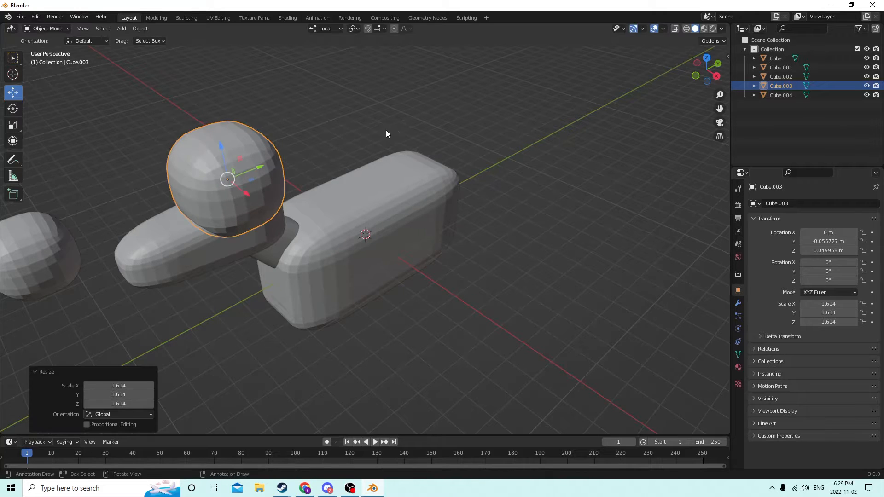
Lower the enlarged rounded cube into the head piece, to about 0.0363 m in Z
{"action": "middle_click_drag", "start_coordinate": [387, 132], "coordinate": [278, 85]}
{"action": "left_click_drag", "start_coordinate": [270, 80], "coordinate": [275, 98]}
{"action": "middle_click_drag", "start_coordinate": [276, 97], "coordinate": [247, 118]}
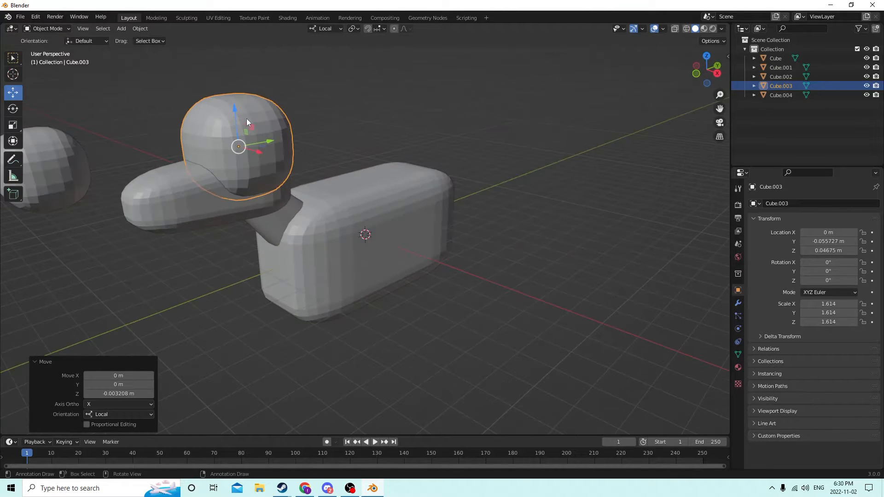
{"action": "middle_click_drag", "start_coordinate": [42, 96], "coordinate": [233, 85]}
{"action": "key", "text": "g"}
{"action": "key", "text": "z"}
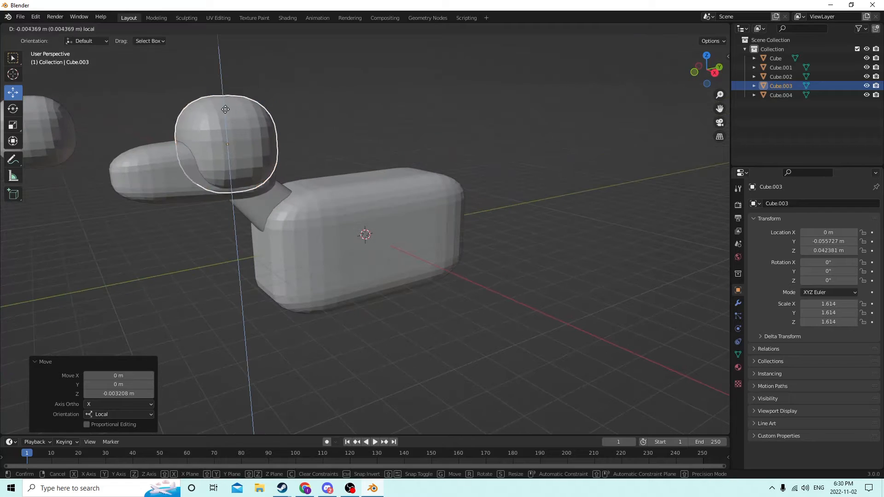
{"action": "left_click", "coordinate": [231, 123]}
Stretch the enlarged rounded cube by about 1.369 along local Z and about 1.326 along local Y
{"action": "left_click", "coordinate": [14, 126]}
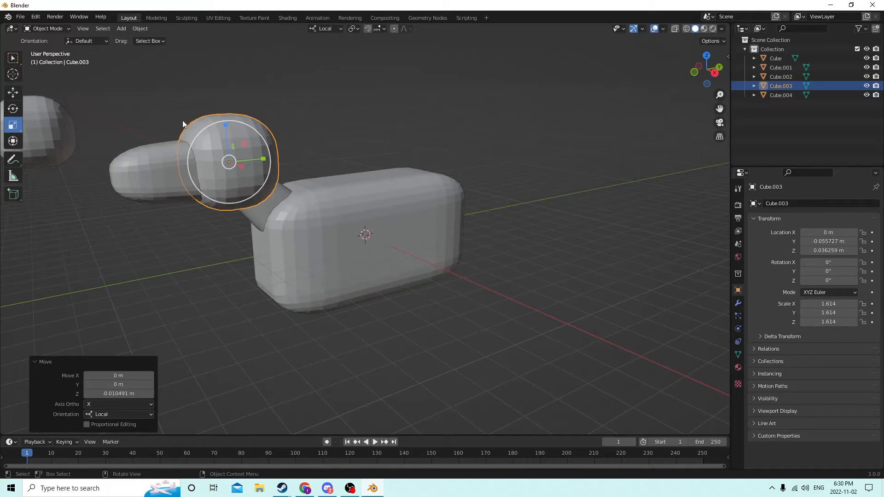
{"action": "left_click_drag", "start_coordinate": [225, 125], "coordinate": [225, 105]}
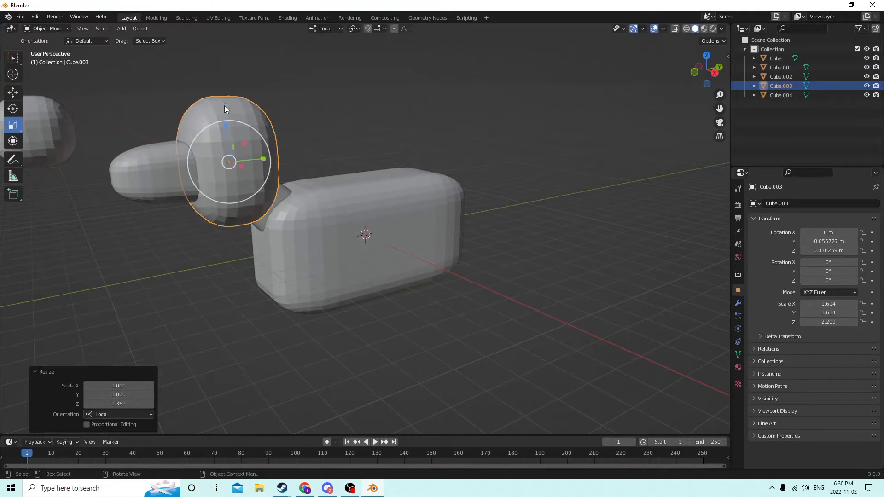
{"action": "middle_click_drag", "start_coordinate": [225, 106], "coordinate": [195, 94]}
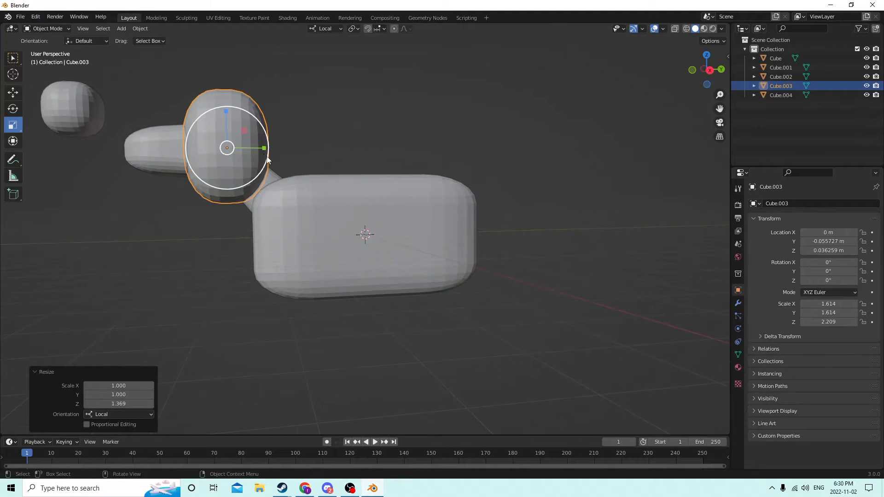
{"action": "left_click_drag", "start_coordinate": [265, 150], "coordinate": [279, 153]}
{"action": "middle_click_drag", "start_coordinate": [278, 152], "coordinate": [281, 158]}
Raise the enlarged rounded cube about 0.006 m along local Z
{"action": "left_click", "coordinate": [12, 92]}
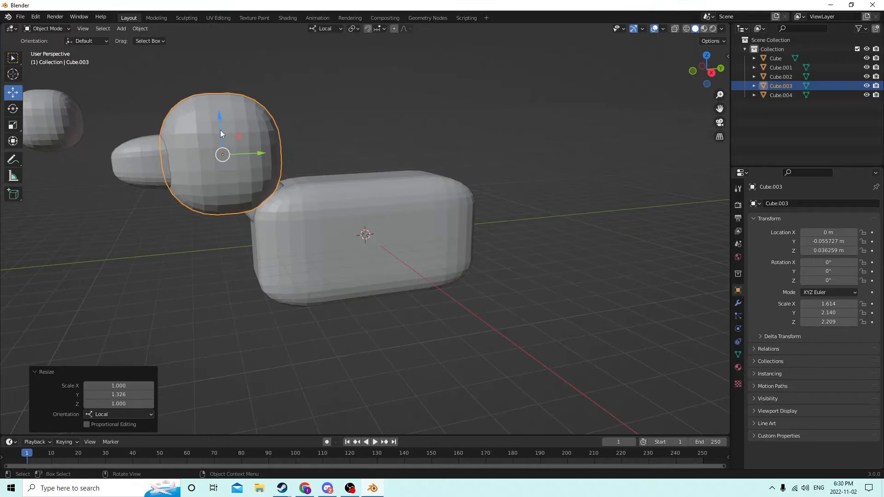
{"action": "left_click_drag", "start_coordinate": [220, 130], "coordinate": [208, 97]}
{"action": "middle_click_drag", "start_coordinate": [215, 105], "coordinate": [234, 115]}
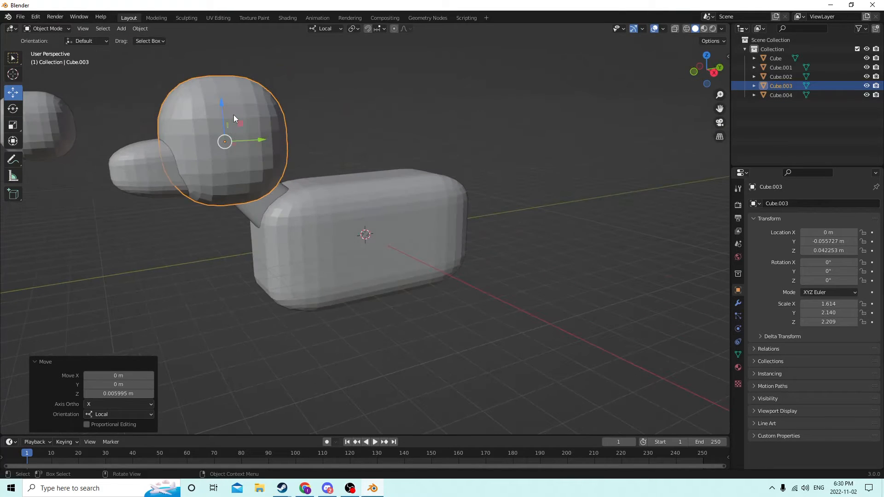
Scale the enlarged rounded cube by about 0.859 along local Z and about 0.958 along local X
{"action": "left_click", "coordinate": [12, 125]}
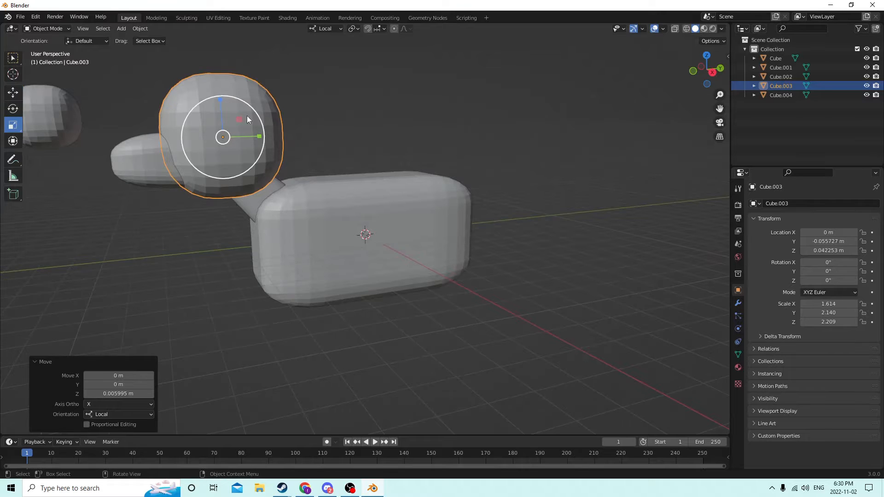
{"action": "left_click_drag", "start_coordinate": [220, 99], "coordinate": [222, 106]}
{"action": "middle_click_drag", "start_coordinate": [222, 109], "coordinate": [438, 216]}
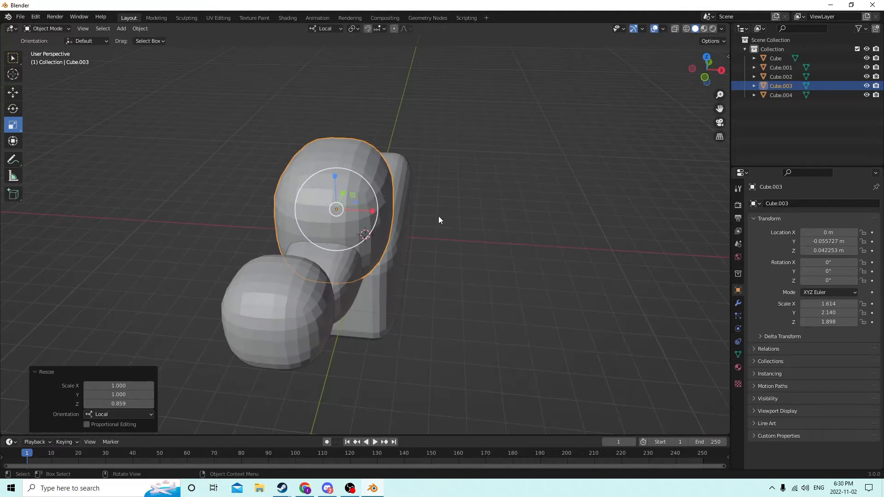
{"action": "left_click_drag", "start_coordinate": [372, 214], "coordinate": [371, 213]}
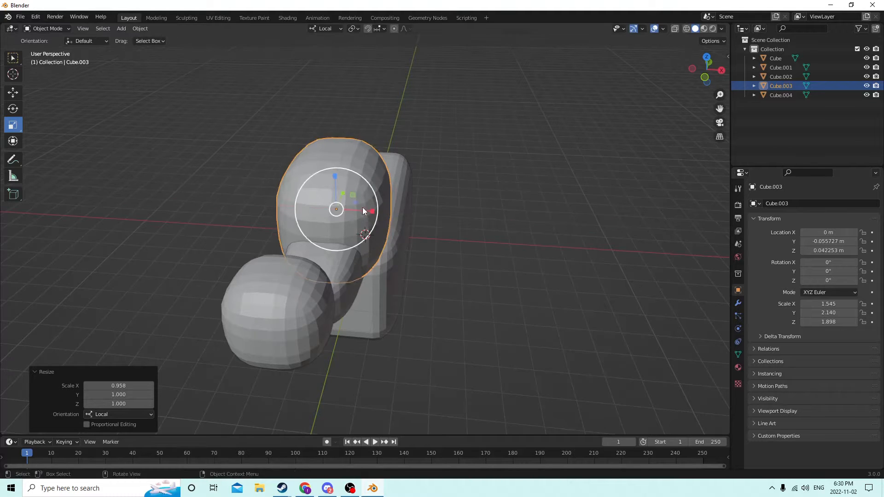
{"action": "middle_click_drag", "start_coordinate": [363, 208], "coordinate": [274, 175]}
Scale the long snout piece by about 0.81 along local Y and about 0.833 along local Z
{"action": "left_click", "coordinate": [358, 138]}
{"action": "middle_click_drag", "start_coordinate": [357, 138], "coordinate": [396, 156]}
{"action": "left_click", "coordinate": [298, 224]}
{"action": "middle_click_drag", "start_coordinate": [298, 224], "coordinate": [264, 147]}
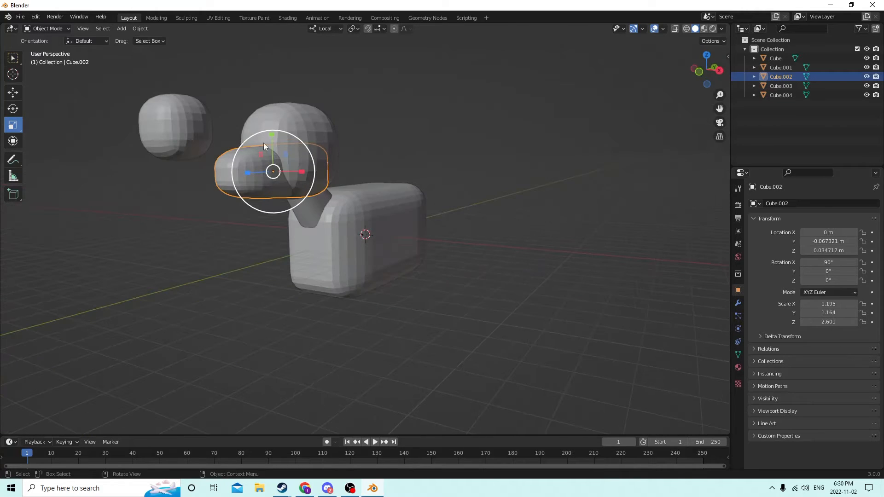
{"action": "left_click_drag", "start_coordinate": [271, 130], "coordinate": [275, 144]}
{"action": "right_click", "coordinate": [273, 138]}
{"action": "middle_click_drag", "start_coordinate": [274, 144], "coordinate": [195, 198]}
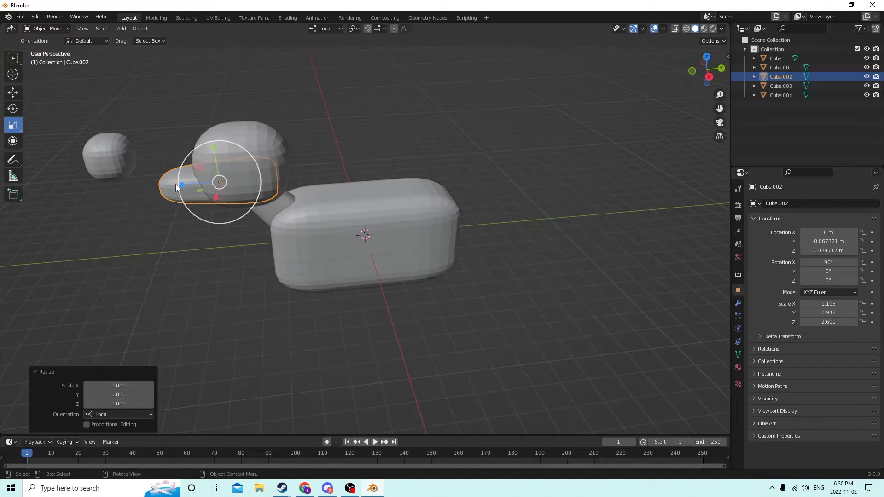
{"action": "left_click_drag", "start_coordinate": [180, 184], "coordinate": [186, 184]}
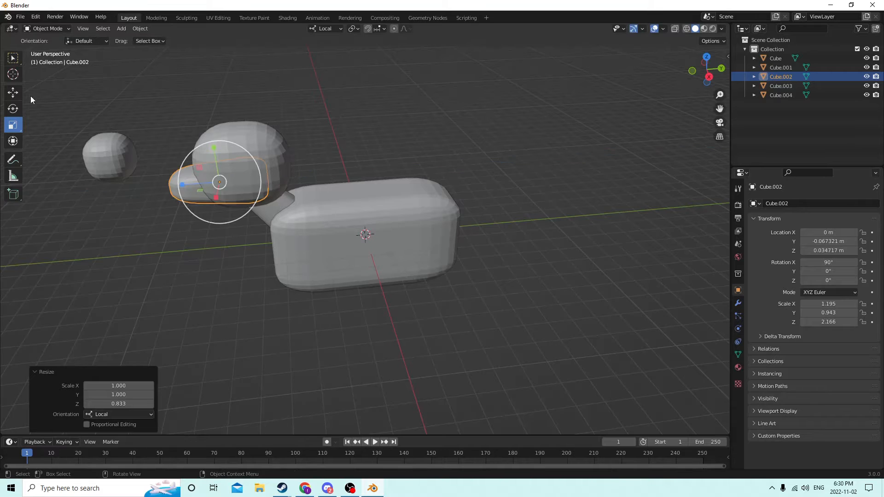
Shift the snout piece slightly forward so it protrudes further from the rounded head
{"action": "left_click", "coordinate": [16, 94]}
{"action": "middle_click_drag", "start_coordinate": [63, 108], "coordinate": [206, 171]}
{"action": "left_click_drag", "start_coordinate": [200, 195], "coordinate": [179, 196]}
{"action": "mouse_move", "coordinate": [180, 197]}
{"action": "middle_mouse_down"}
{"action": "mouse_move", "coordinate": [199, 173]}
{"action": "mouse_move", "coordinate": [228, 172]}
{"action": "mouse_move", "coordinate": [183, 188]}
{"action": "mouse_move", "coordinate": [187, 181]}
{"action": "middle_mouse_up"}
Scale the duplicated rounded cube in front of the snout down uniformly to about 0.567
{"action": "left_click", "coordinate": [112, 220]}
{"action": "middle_click_drag", "start_coordinate": [111, 218], "coordinate": [568, 189]}
{"action": "key", "text": "s"}
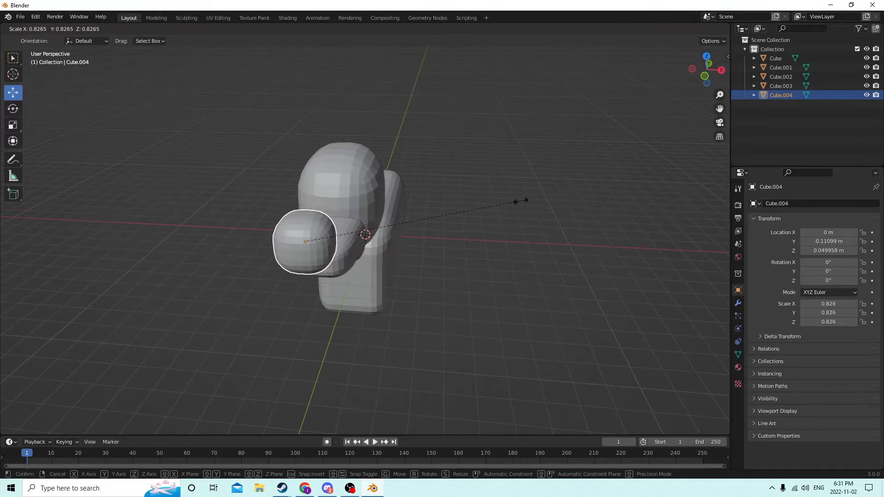
{"action": "left_click", "coordinate": [450, 205]}
{"action": "middle_click_drag", "start_coordinate": [450, 206], "coordinate": [209, 240]}
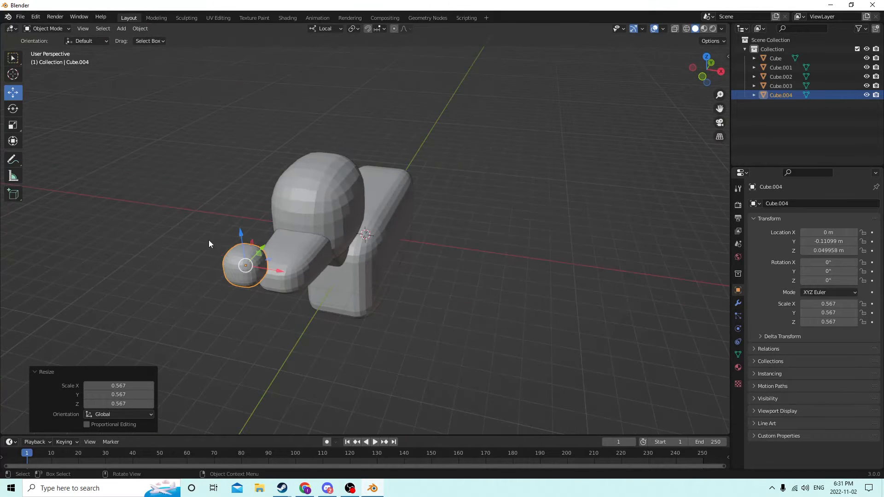
Place the small rounded piece on the head's front, at about 0.0082 m in X and -0.0731 m in Y
{"action": "left_click_drag", "start_coordinate": [263, 249], "coordinate": [317, 166]}
{"action": "mouse_move", "coordinate": [317, 165]}
{"action": "middle_mouse_down"}
{"action": "mouse_move", "coordinate": [281, 189]}
{"action": "mouse_move", "coordinate": [303, 175]}
{"action": "middle_mouse_up"}
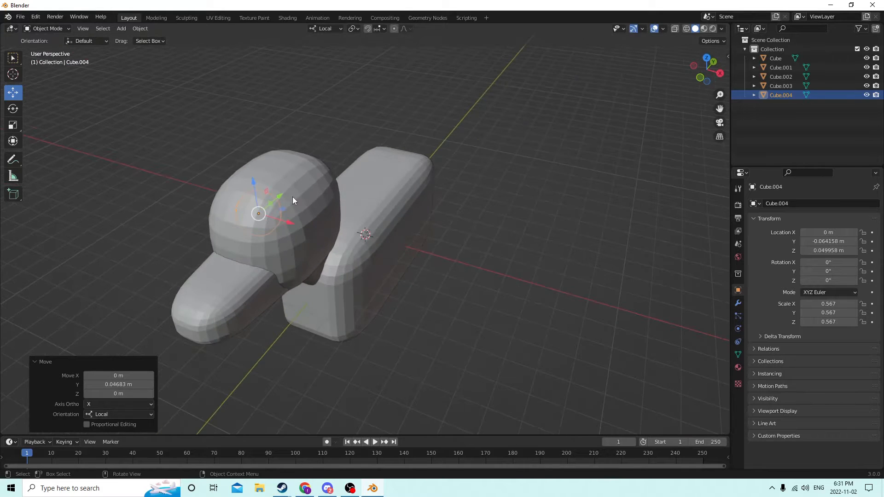
{"action": "left_click_drag", "start_coordinate": [277, 198], "coordinate": [256, 214]}
{"action": "middle_click_drag", "start_coordinate": [257, 214], "coordinate": [321, 189]}
{"action": "left_click_drag", "start_coordinate": [367, 146], "coordinate": [399, 149]}
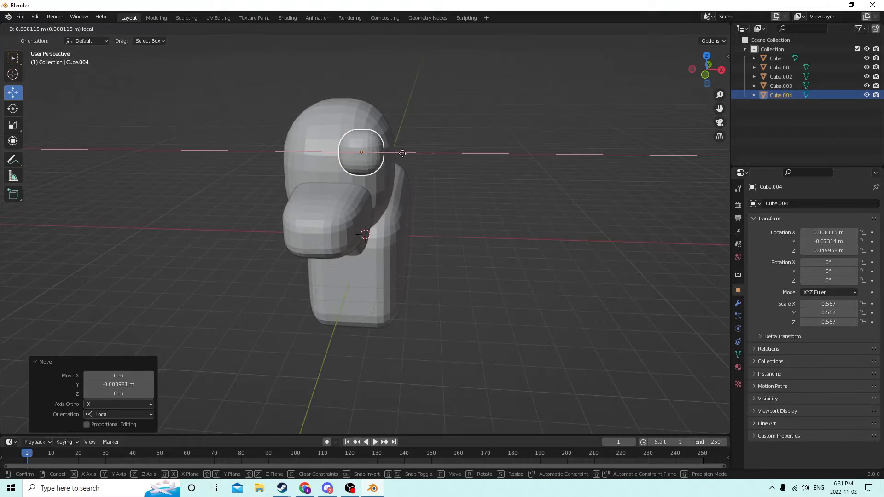
Shift the small rounded piece back and outward on the head, to about 0.01 m in X and -0.0663 m in Y
{"action": "middle_click_drag", "start_coordinate": [399, 149], "coordinate": [182, 196]}
{"action": "left_click_drag", "start_coordinate": [202, 201], "coordinate": [221, 197]}
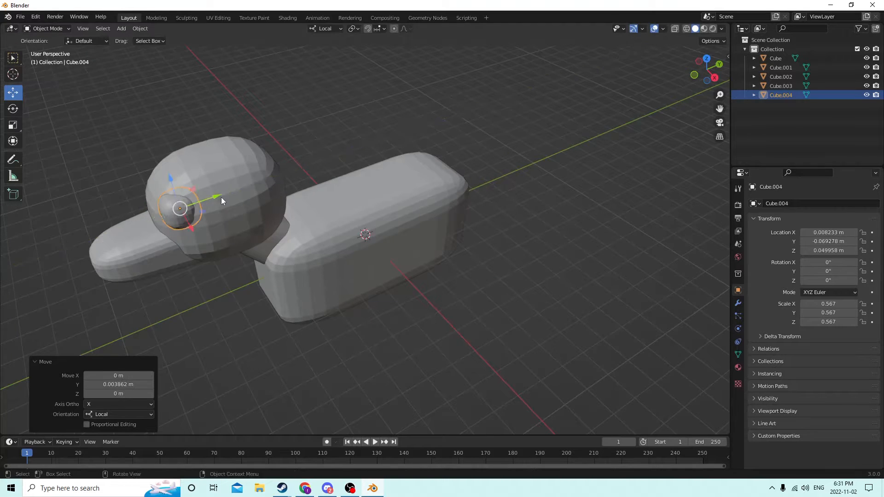
{"action": "middle_click_drag", "start_coordinate": [221, 197], "coordinate": [269, 178]}
{"action": "left_click_drag", "start_coordinate": [304, 201], "coordinate": [309, 203]}
{"action": "middle_click_drag", "start_coordinate": [310, 204], "coordinate": [266, 205]}
{"action": "left_click_drag", "start_coordinate": [275, 190], "coordinate": [279, 187]}
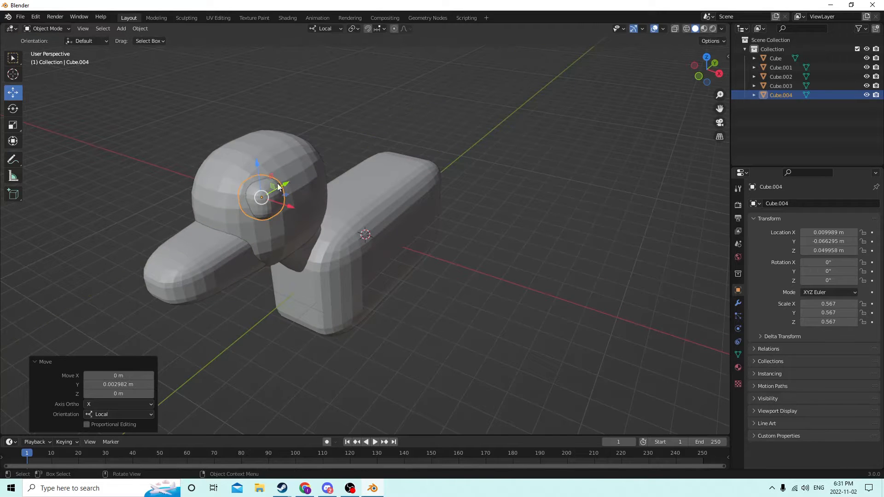
{"action": "middle_click_drag", "start_coordinate": [279, 188], "coordinate": [209, 148]}
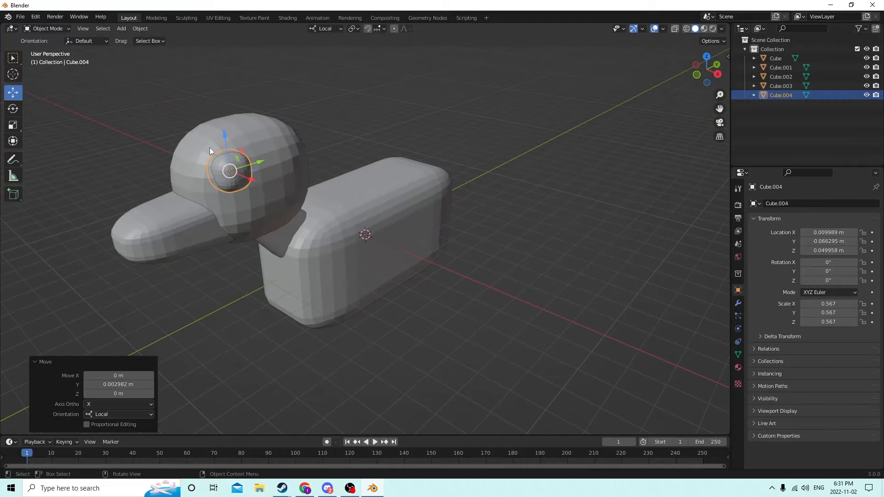
Flatten the small rounded piece to a local Z scale of about 0.303 and an X scale of about 0.26
{"action": "left_click", "coordinate": [17, 124]}
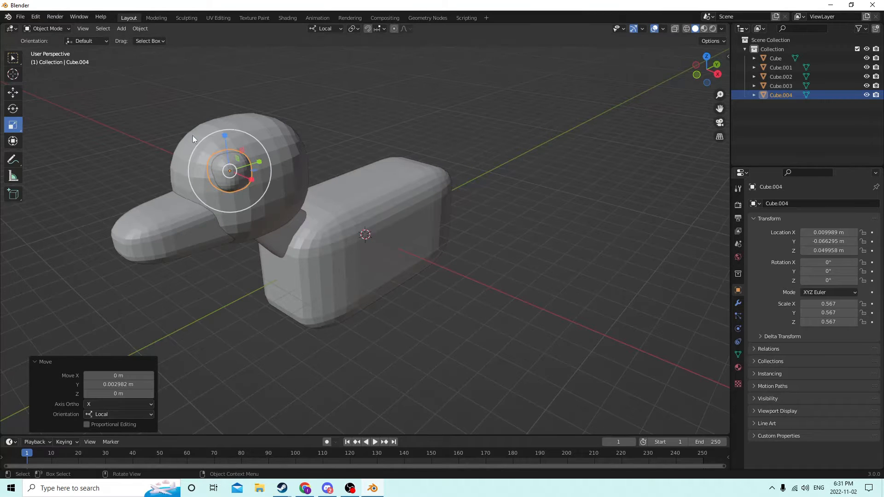
{"action": "left_click_drag", "start_coordinate": [225, 132], "coordinate": [230, 147]}
{"action": "middle_click_drag", "start_coordinate": [212, 148], "coordinate": [270, 170]}
{"action": "scroll", "coordinate": [220, 148], "scroll_direction": "up", "scroll_amount": 1}
{"action": "scroll", "coordinate": [235, 152], "scroll_direction": "up", "scroll_amount": 1}
{"action": "left_click_drag", "start_coordinate": [168, 137], "coordinate": [170, 146]}
{"action": "middle_click_drag", "start_coordinate": [170, 146], "coordinate": [228, 163]}
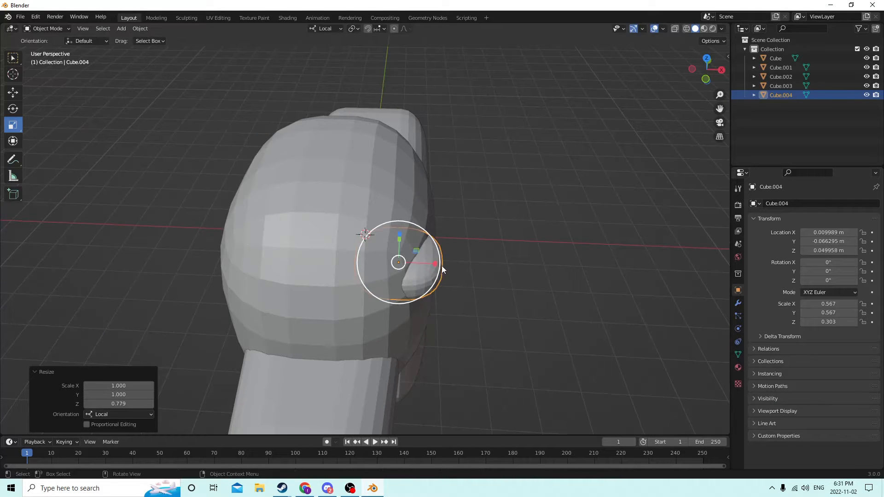
{"action": "left_click_drag", "start_coordinate": [441, 266], "coordinate": [405, 262]}
{"action": "middle_click_drag", "start_coordinate": [404, 262], "coordinate": [350, 240]}
Move the flattened piece about 0.0014 m outward along X so it protrudes from the side of the head
{"action": "left_click", "coordinate": [13, 92]}
{"action": "middle_click_drag", "start_coordinate": [68, 109], "coordinate": [286, 188]}
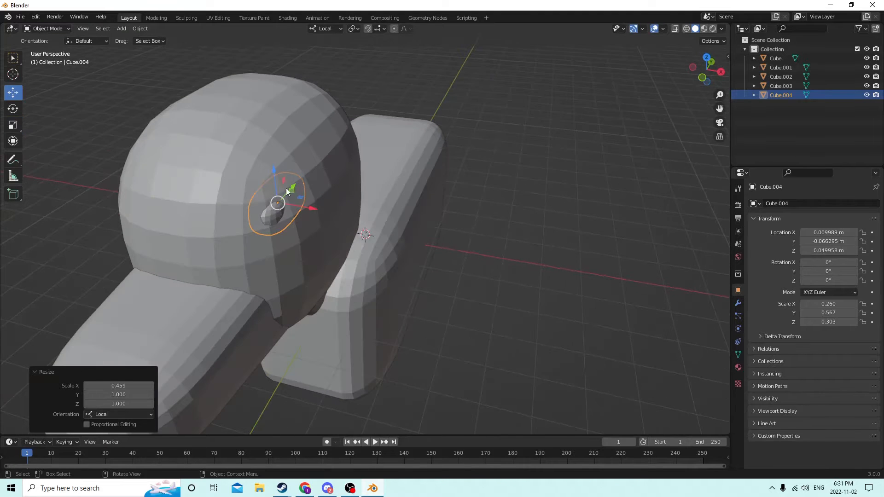
{"action": "left_click_drag", "start_coordinate": [312, 208], "coordinate": [320, 210]}
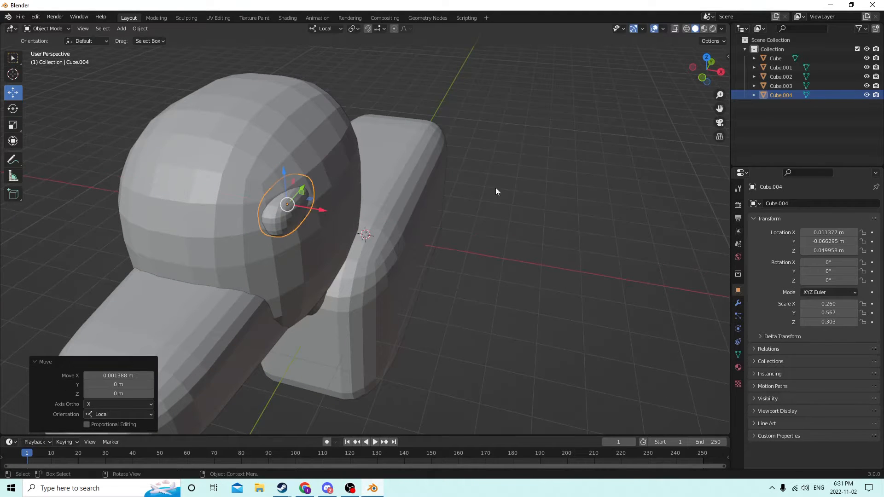
{"action": "left_click", "coordinate": [823, 262]}
{"action": "type", "text": "15"}
{"action": "key", "text": "Return"}
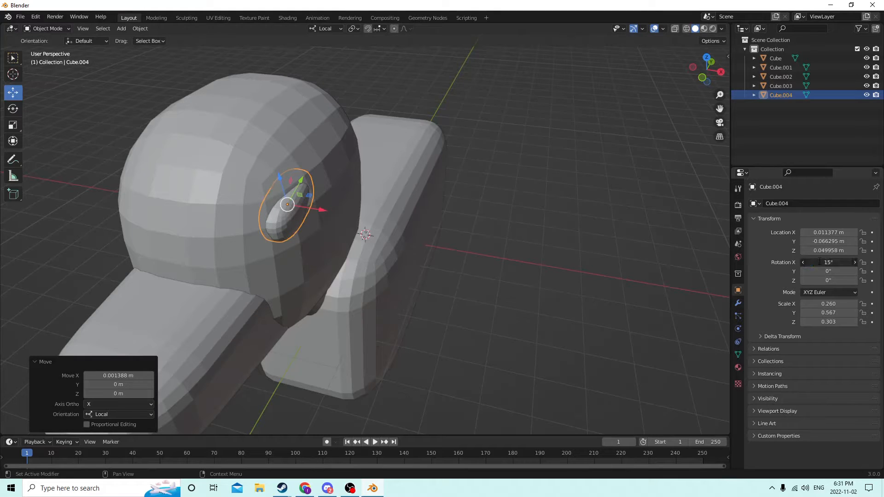
{"action": "key", "text": "Return"}
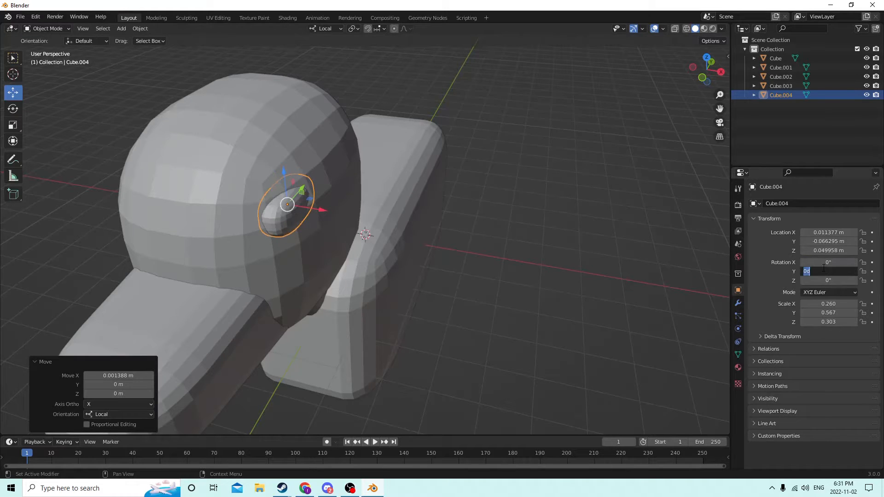
{"action": "key", "text": "Return"}
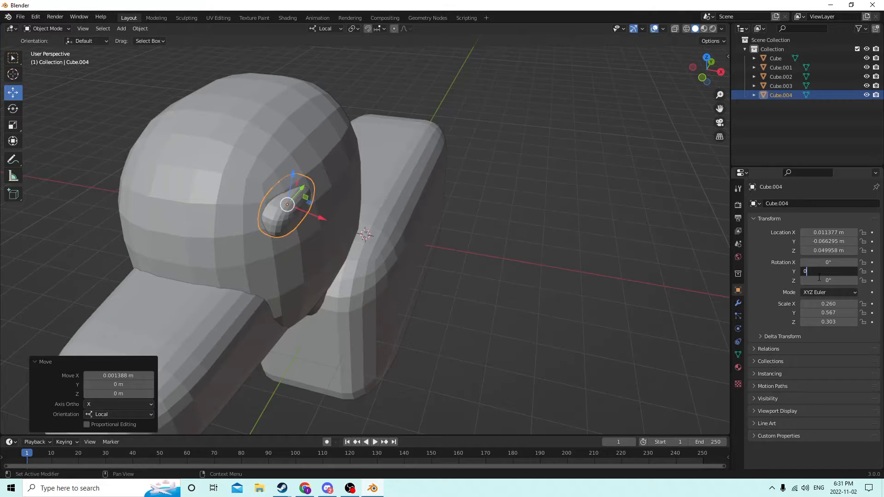
{"action": "key", "text": "Return"}
Set the flattened side piece's Z rotation to -15°
{"action": "left_click", "coordinate": [820, 279]}
{"action": "type", "text": "1"}
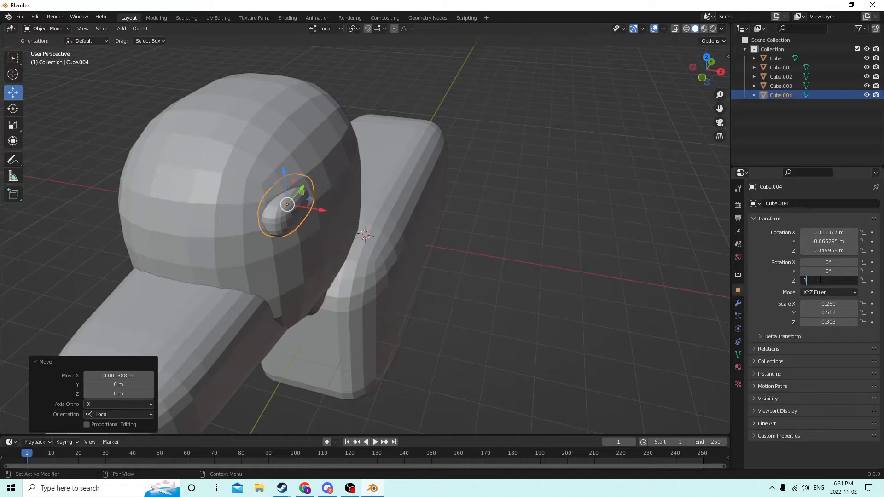
{"action": "type", "text": "5"}
{"action": "key", "text": "Return"}
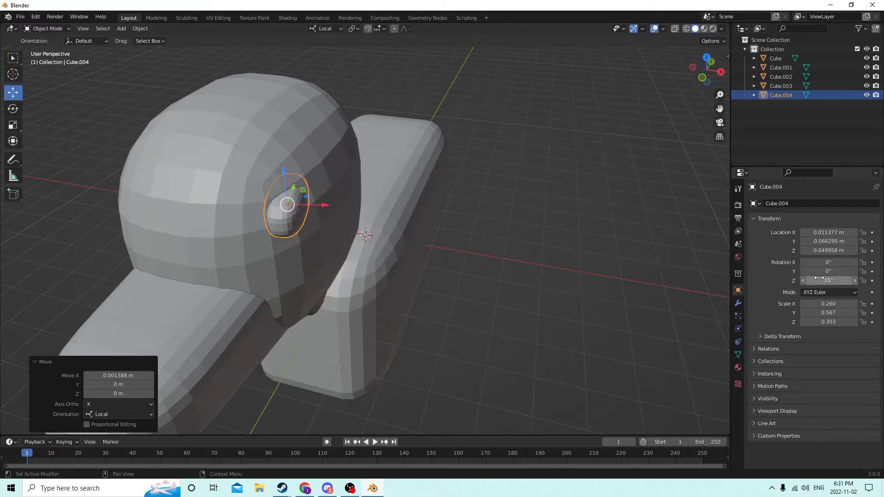
{"action": "type", "text": "-15"}
{"action": "key", "text": "Return"}
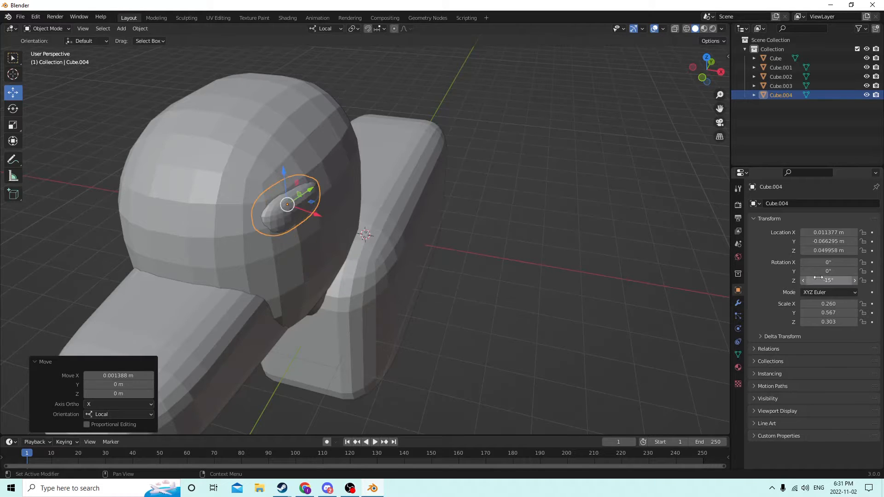
{"action": "mouse_move", "coordinate": [574, 245]}
{"action": "middle_mouse_down"}
{"action": "mouse_move", "coordinate": [578, 250]}
{"action": "mouse_move", "coordinate": [446, 239]}
{"action": "mouse_move", "coordinate": [442, 229]}
{"action": "mouse_move", "coordinate": [399, 226]}
{"action": "mouse_move", "coordinate": [574, 242]}
{"action": "middle_mouse_up"}
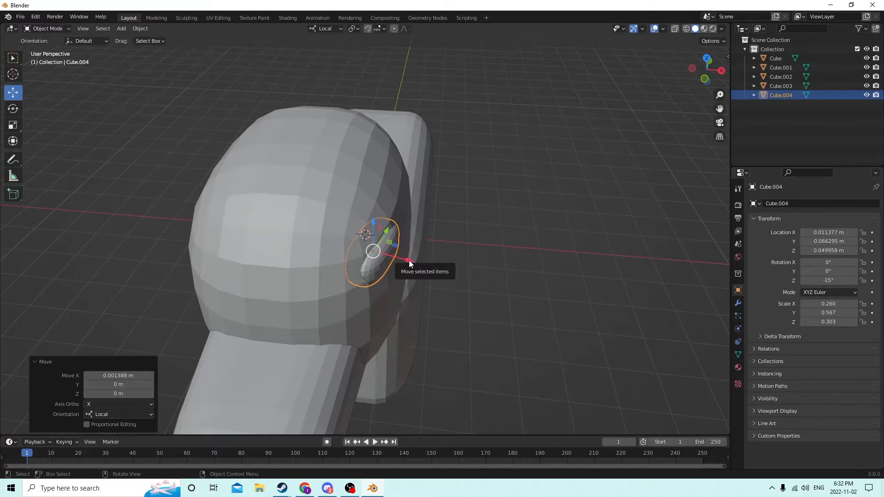
Move the flattened piece about 0.0012 m outward along local X and thin it to an X scale of about 0.183
{"action": "left_click_drag", "start_coordinate": [409, 262], "coordinate": [419, 267]}
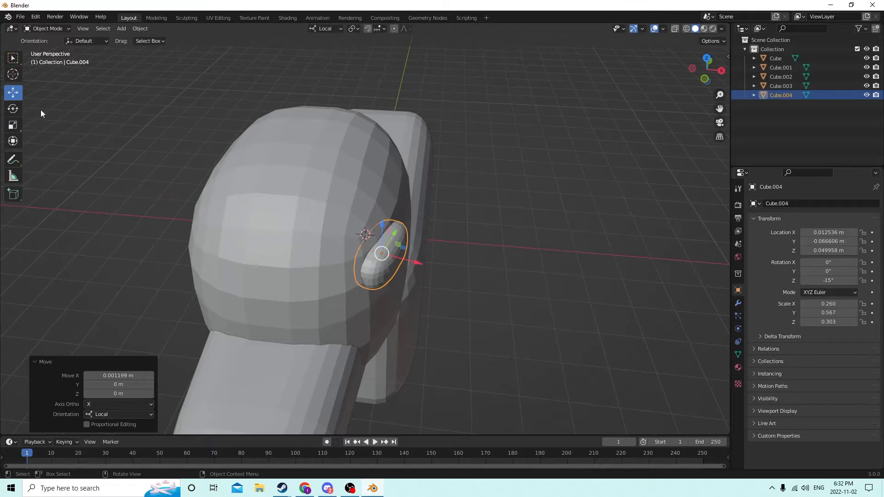
{"action": "left_click", "coordinate": [13, 129]}
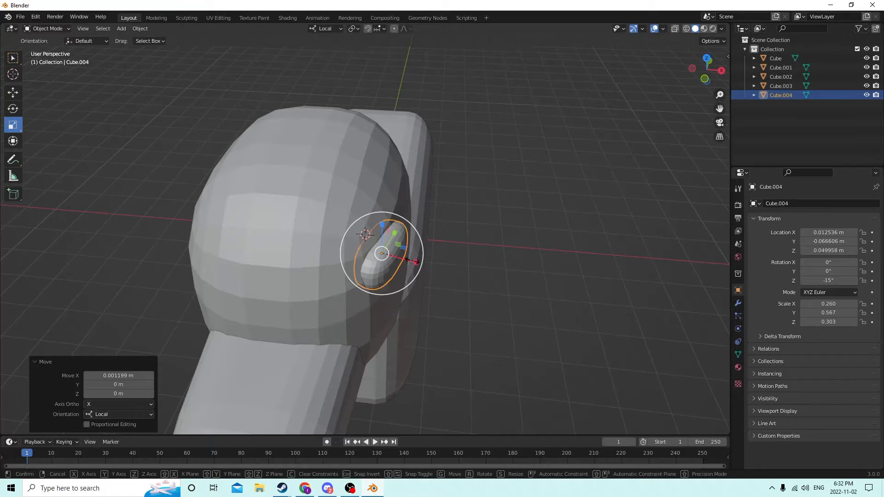
{"action": "left_click_drag", "start_coordinate": [419, 261], "coordinate": [404, 260]}
{"action": "middle_click_drag", "start_coordinate": [402, 258], "coordinate": [392, 248]}
Reposition the thinned piece on the head's side, at about 0.0124 m in X and -0.0659 m in Y
{"action": "left_click", "coordinate": [16, 90]}
{"action": "middle_click_drag", "start_coordinate": [197, 119], "coordinate": [329, 205]}
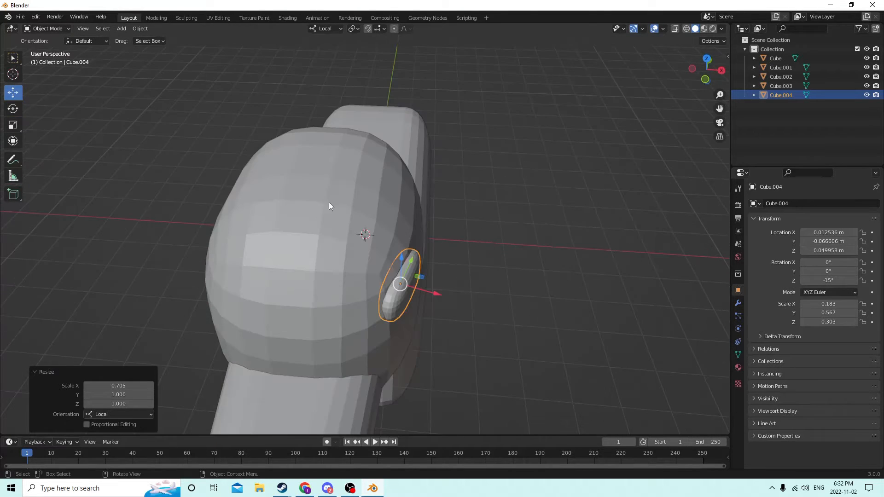
{"action": "left_click_drag", "start_coordinate": [412, 262], "coordinate": [413, 260]}
{"action": "left_click_drag", "start_coordinate": [438, 291], "coordinate": [436, 291]}
{"action": "middle_click_drag", "start_coordinate": [435, 291], "coordinate": [393, 258]}
{"action": "left_click", "coordinate": [505, 279]}
{"action": "middle_click_drag", "start_coordinate": [505, 279], "coordinate": [279, 164]}
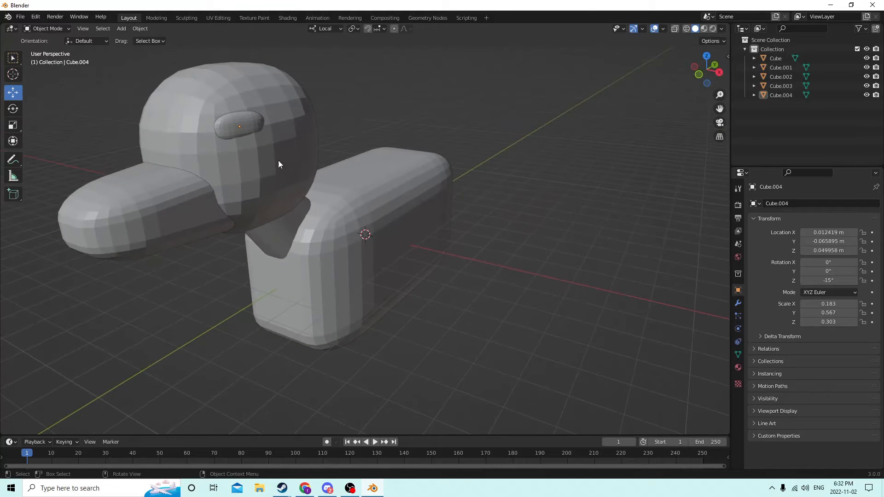
Shorten the thin side piece along local Y to a scale of about 0.439
{"action": "left_click", "coordinate": [241, 124]}
{"action": "middle_click_drag", "start_coordinate": [241, 124], "coordinate": [101, 98]}
{"action": "left_click", "coordinate": [13, 125]}
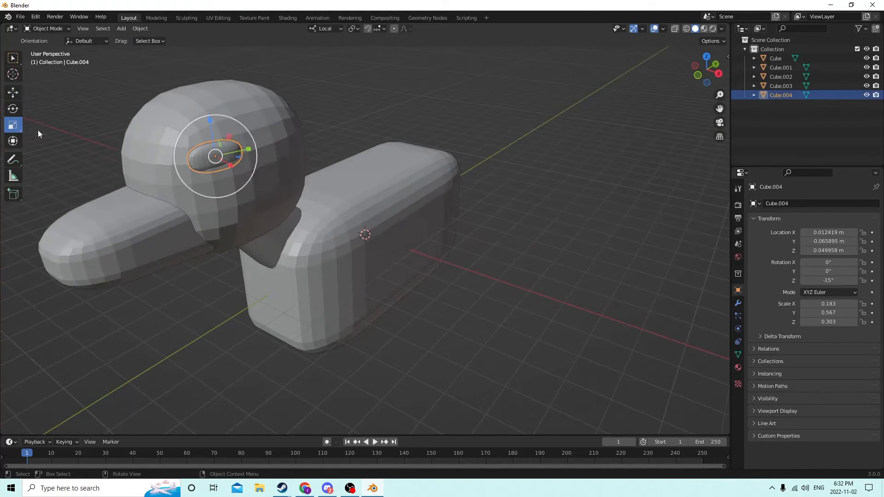
{"action": "left_click_drag", "start_coordinate": [251, 152], "coordinate": [240, 152]}
{"action": "middle_click_drag", "start_coordinate": [241, 152], "coordinate": [311, 161]}
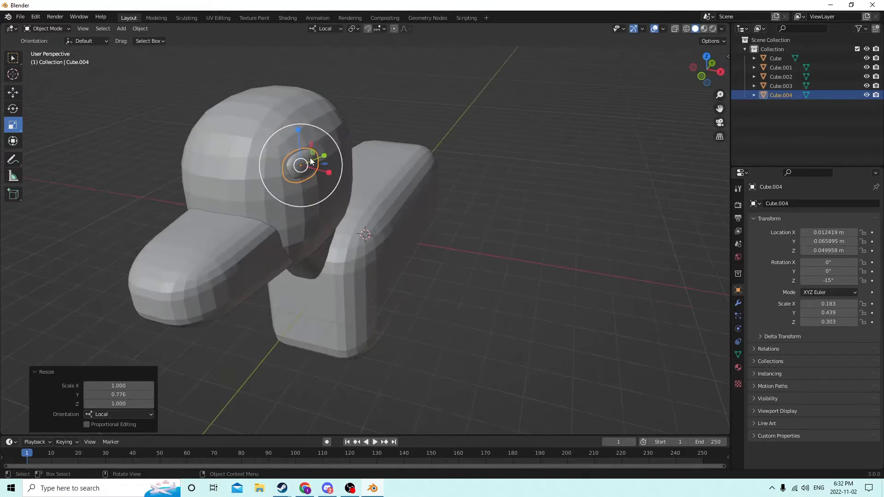
{"action": "left_click", "coordinate": [538, 244]}
{"action": "middle_click_drag", "start_coordinate": [538, 244], "coordinate": [525, 221]}
{"action": "mouse_move", "coordinate": [378, 168]}
{"action": "middle_mouse_down"}
{"action": "mouse_move", "coordinate": [441, 200]}
{"action": "mouse_move", "coordinate": [388, 178]}
{"action": "middle_mouse_up"}
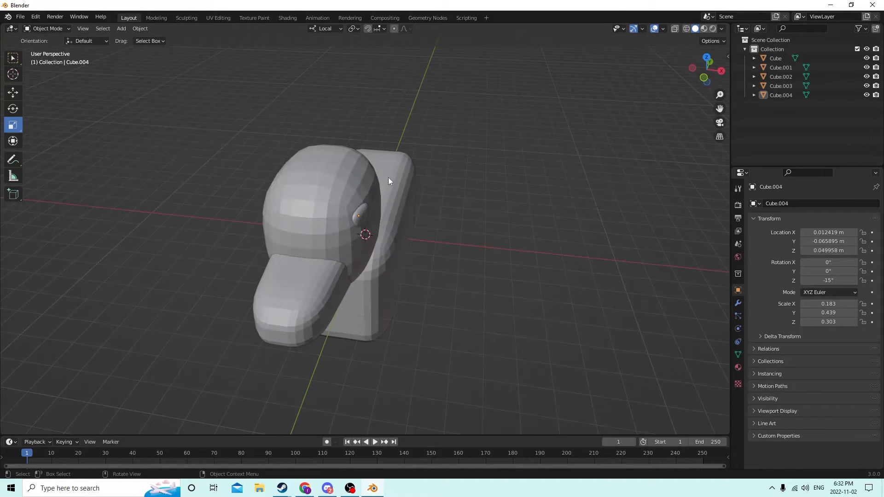
Shift the shortened piece forward and into the head, to about 0.0116 m in X and -0.0678 m in Y
{"action": "left_click", "coordinate": [354, 215]}
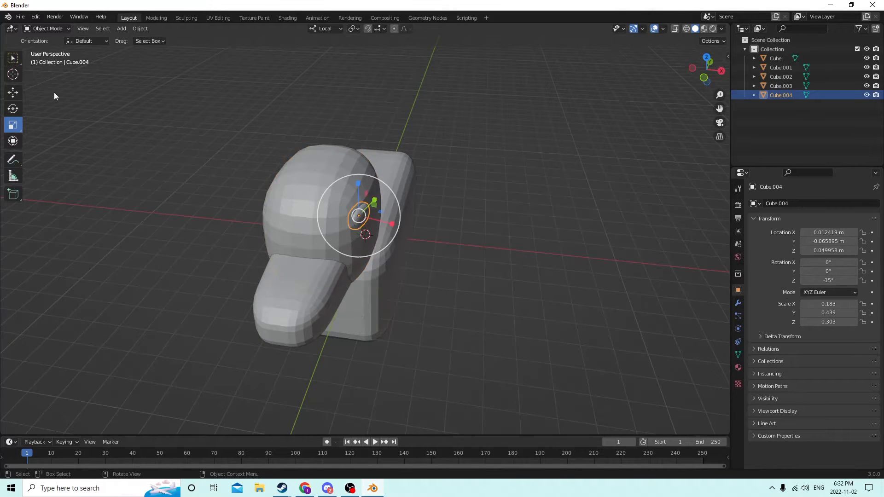
{"action": "left_click", "coordinate": [14, 97]}
{"action": "left_click_drag", "start_coordinate": [383, 220], "coordinate": [385, 223]}
{"action": "middle_click_drag", "start_coordinate": [385, 223], "coordinate": [297, 191]}
{"action": "scroll", "coordinate": [303, 207], "scroll_direction": "up", "scroll_amount": 1}
{"action": "left_click_drag", "start_coordinate": [250, 118], "coordinate": [248, 125]}
{"action": "middle_click_drag", "start_coordinate": [248, 125], "coordinate": [271, 146]}
{"action": "left_click_drag", "start_coordinate": [309, 210], "coordinate": [304, 207]}
{"action": "scroll", "coordinate": [299, 200], "scroll_direction": "down", "scroll_amount": 2}
{"action": "middle_click_drag", "start_coordinate": [293, 194], "coordinate": [312, 201]}
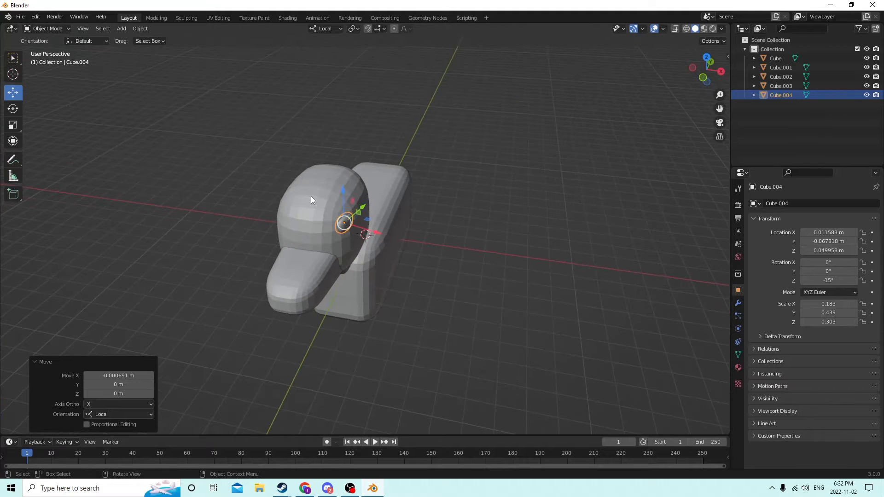
{"action": "left_click", "coordinate": [535, 248]}
{"action": "middle_click_drag", "start_coordinate": [534, 248], "coordinate": [506, 208]}
Duplicate the small side piece in place and set the copy's X location to -0.011583 m, on the head's opposite side
{"action": "left_click", "coordinate": [333, 162]}
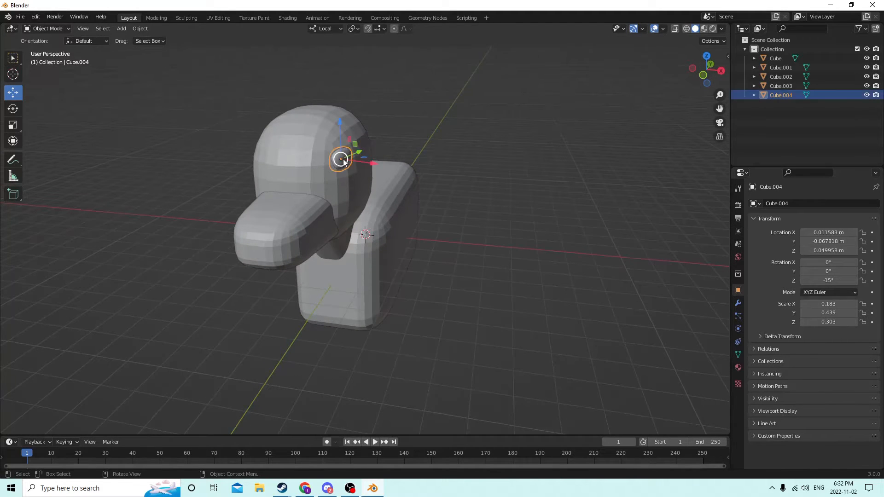
{"action": "key", "text": "shift+d"}
{"action": "key", "text": "Escape"}
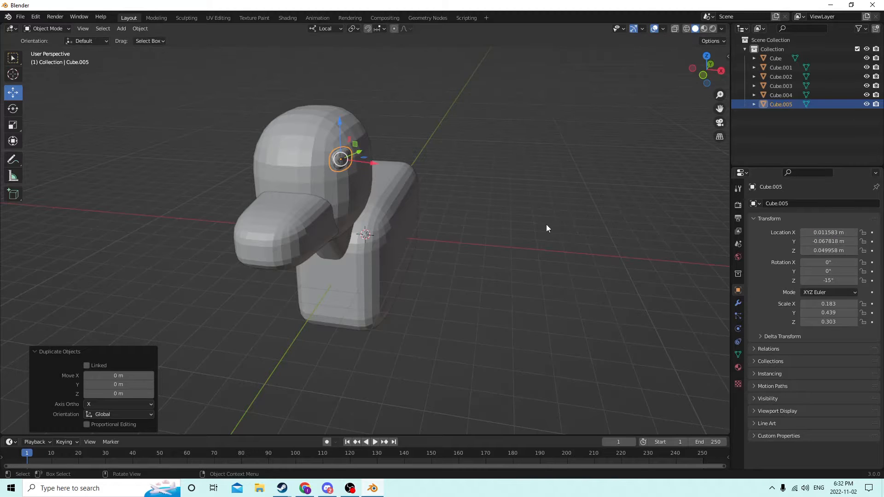
{"action": "mouse_move", "coordinate": [547, 228]}
{"action": "middle_mouse_down"}
{"action": "mouse_move", "coordinate": [490, 240]}
{"action": "mouse_move", "coordinate": [551, 229]}
{"action": "middle_mouse_up"}
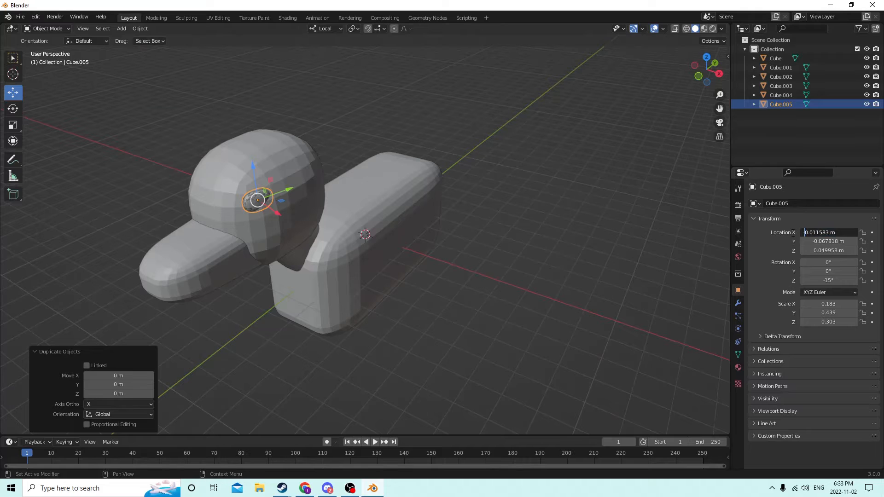
{"action": "type", "text": "-"}
{"action": "key", "text": "Return"}
{"action": "middle_click_drag", "start_coordinate": [475, 262], "coordinate": [481, 243]}
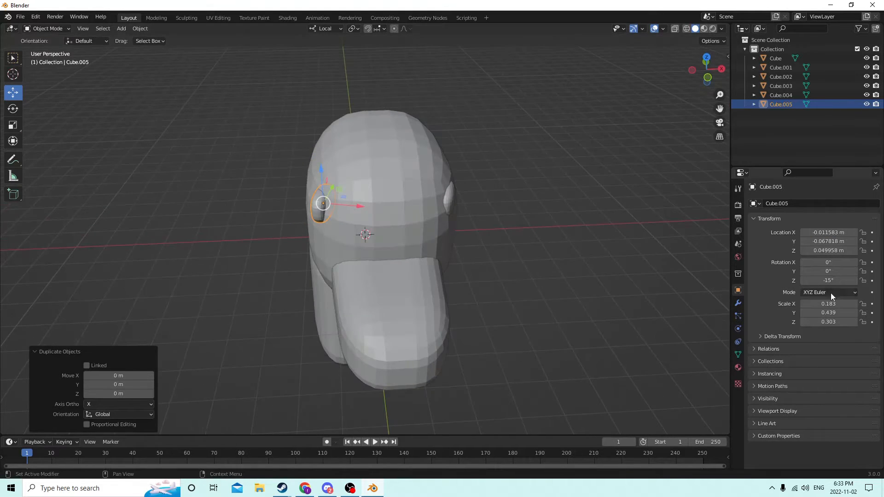
Set the duplicated piece's Z rotation to 15° to mirror the original's angle
{"action": "left_click", "coordinate": [824, 281]}
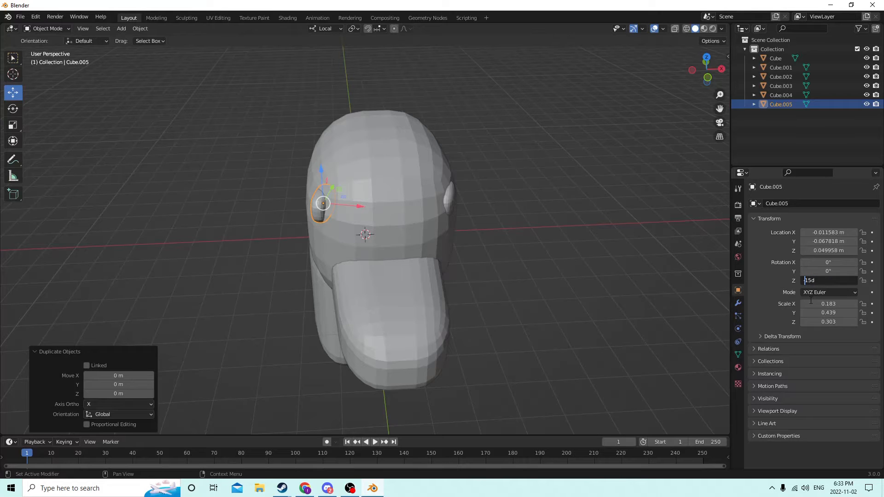
{"action": "key", "text": "Return"}
{"action": "middle_click_drag", "start_coordinate": [596, 237], "coordinate": [389, 180]}
Move the original side piece about 0.0002 m outward along its local X axis
{"action": "left_click", "coordinate": [369, 194]}
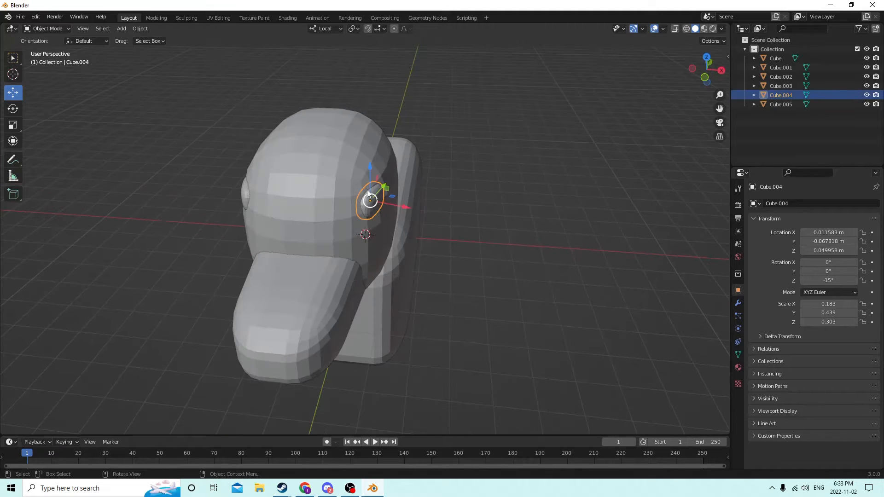
{"action": "left_click_drag", "start_coordinate": [401, 209], "coordinate": [406, 203]}
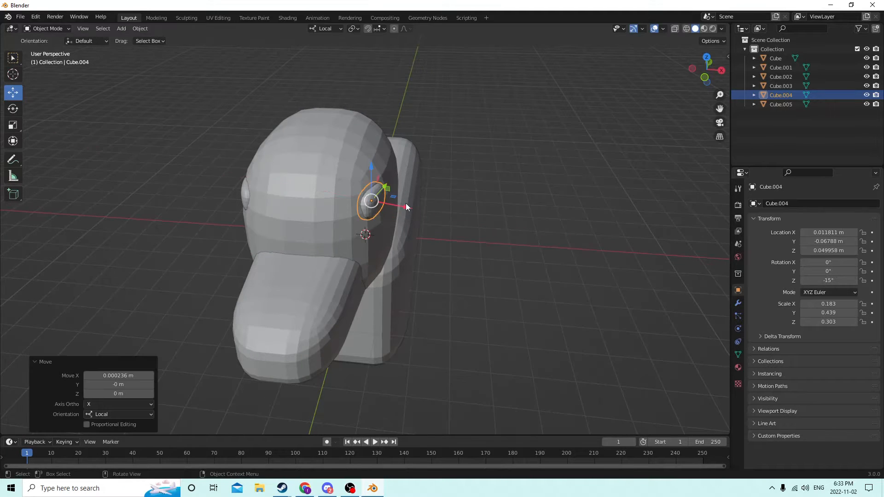
{"action": "middle_click_drag", "start_coordinate": [406, 203], "coordinate": [381, 190]}
Move the duplicated piece outward along its local X axis to about -0.0119 m in X and -0.0679 m in Y
{"action": "left_click", "coordinate": [286, 180]}
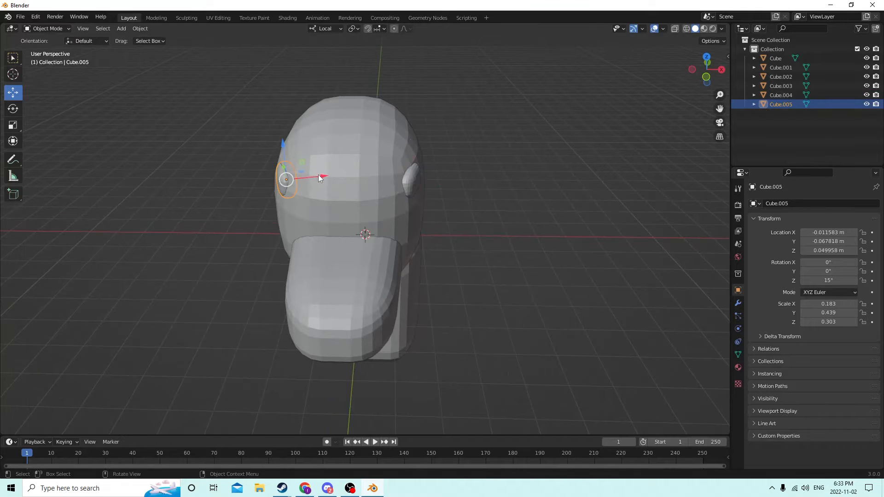
{"action": "left_click_drag", "start_coordinate": [320, 177], "coordinate": [318, 175]}
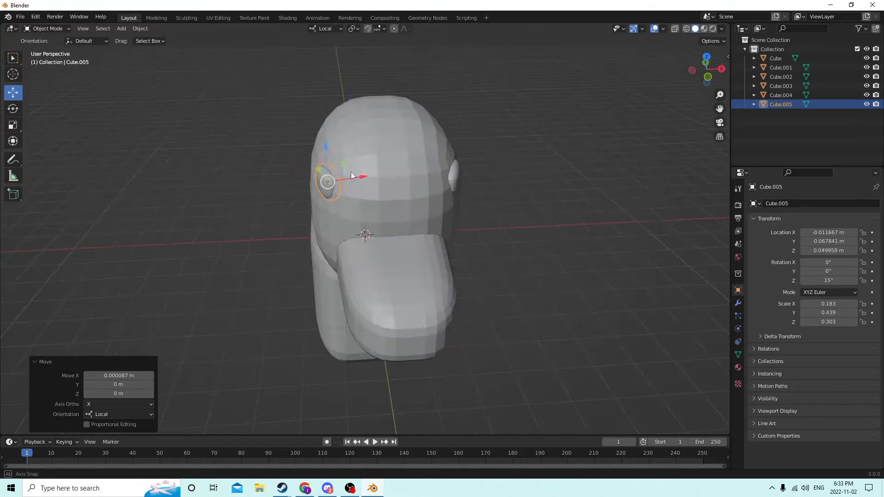
{"action": "middle_click_drag", "start_coordinate": [351, 172], "coordinate": [379, 172]}
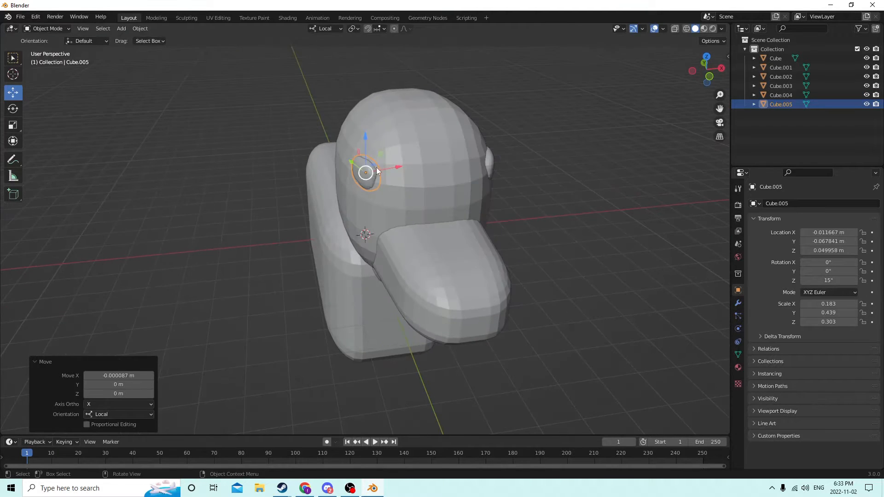
{"action": "left_click_drag", "start_coordinate": [395, 164], "coordinate": [393, 163]}
{"action": "middle_click_drag", "start_coordinate": [393, 164], "coordinate": [375, 166]}
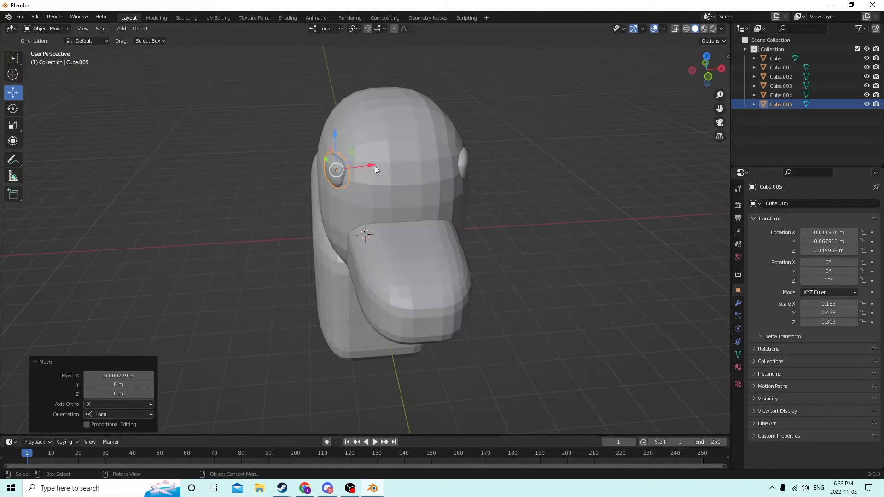
{"action": "left_click", "coordinate": [843, 263]}
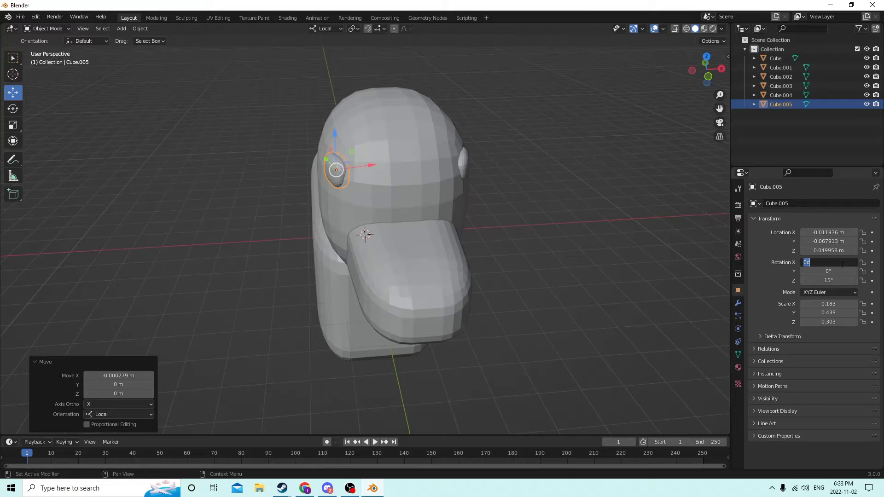
{"action": "key", "text": "Return"}
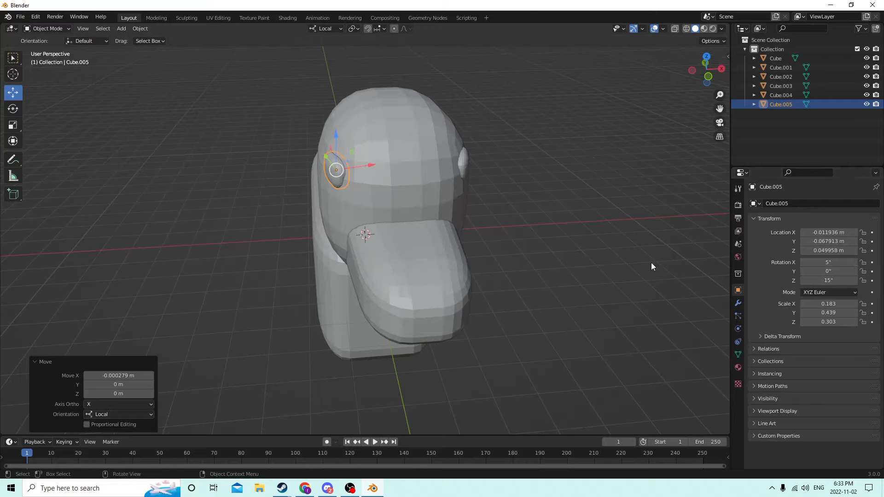
{"action": "middle_click_drag", "start_coordinate": [652, 263], "coordinate": [608, 256]}
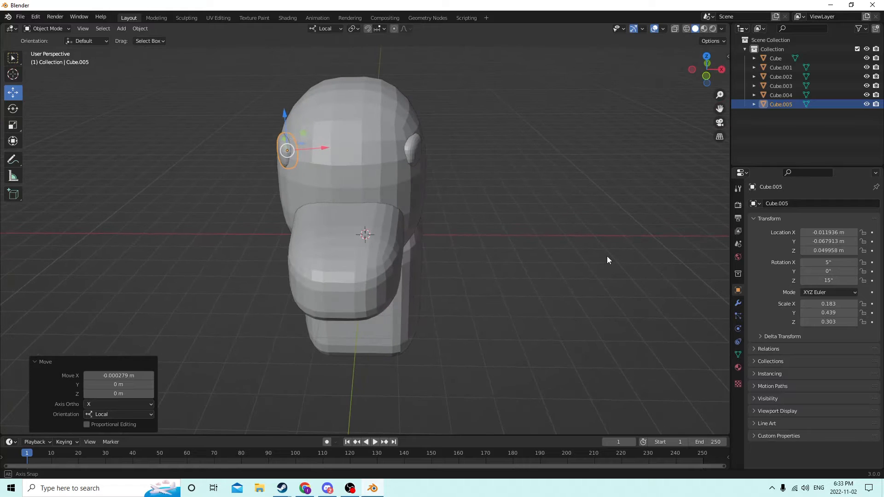
{"action": "left_click", "coordinate": [830, 262]}
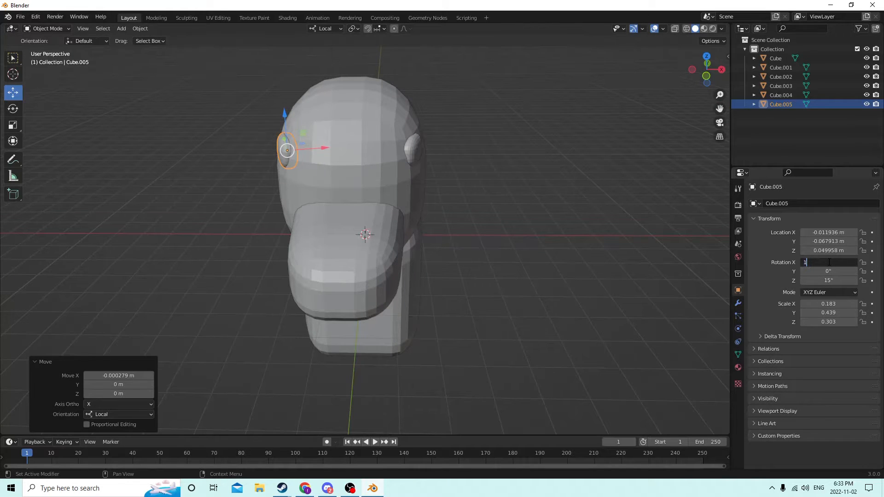
{"action": "key", "text": "Return"}
{"action": "middle_click_drag", "start_coordinate": [562, 244], "coordinate": [608, 248]}
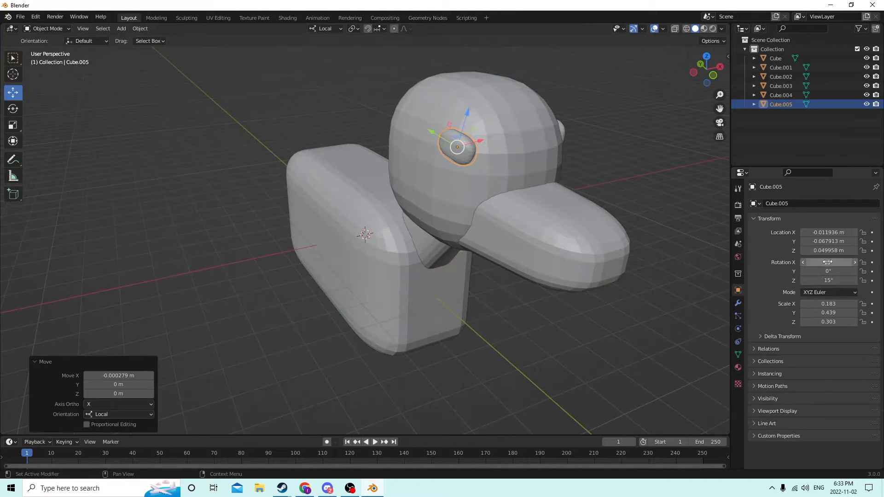
{"action": "left_click", "coordinate": [828, 262]}
{"action": "type", "text": "0"}
{"action": "key", "text": "Return"}
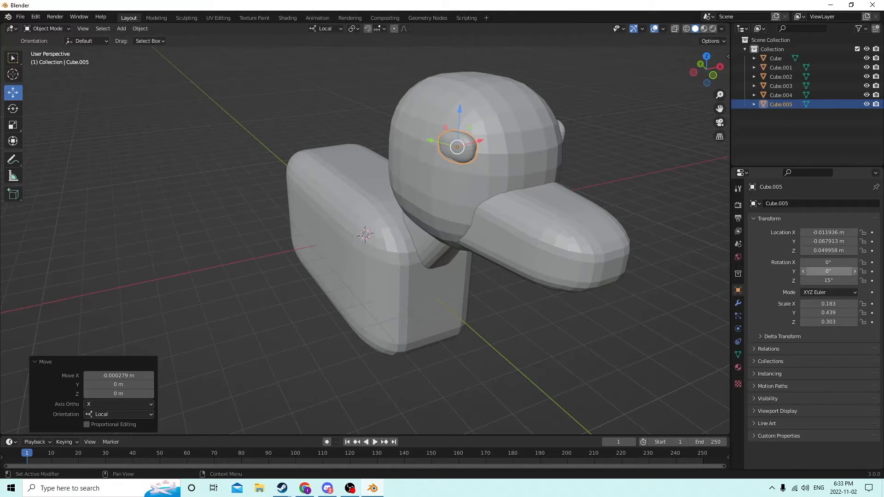
Set the duplicated piece's Y rotation to 5° and nudge it slightly against the side of the head
{"action": "left_click", "coordinate": [819, 271]}
{"action": "key", "text": "Return"}
{"action": "middle_click_drag", "start_coordinate": [559, 239], "coordinate": [534, 236]}
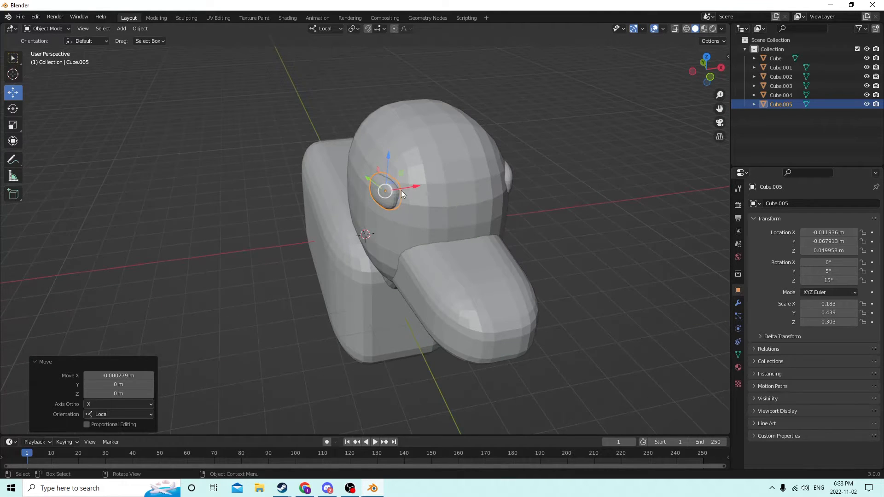
{"action": "middle_click_drag", "start_coordinate": [401, 189], "coordinate": [412, 200]}
{"action": "left_click_drag", "start_coordinate": [421, 221], "coordinate": [424, 223]}
{"action": "middle_click_drag", "start_coordinate": [425, 222], "coordinate": [516, 231]}
Set the Y rotation of the original side-of-head piece to -5°
{"action": "left_click", "coordinate": [409, 212]}
{"action": "left_click", "coordinate": [823, 262]}
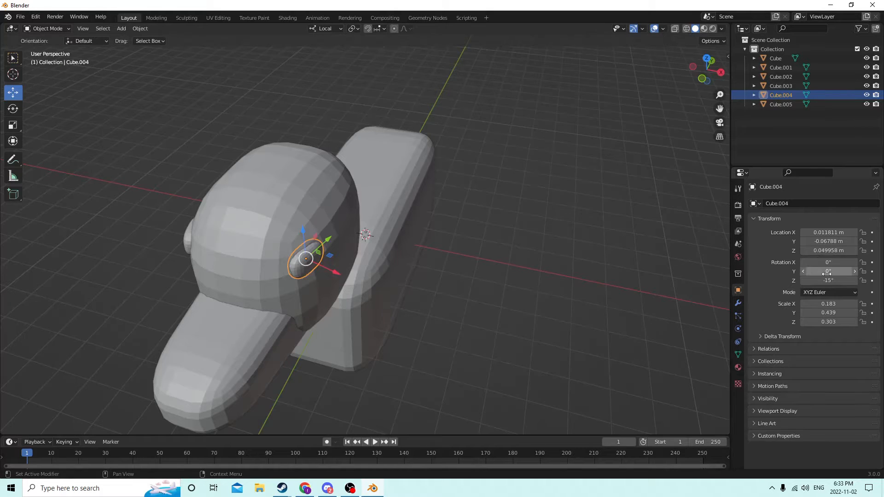
{"action": "left_click", "coordinate": [827, 271]}
{"action": "type", "text": "-5"}
{"action": "key", "text": "Return"}
Move the original side piece about 0.0005 m toward the snout along its local Y axis and deselect it
{"action": "middle_click_drag", "start_coordinate": [594, 277], "coordinate": [320, 209]}
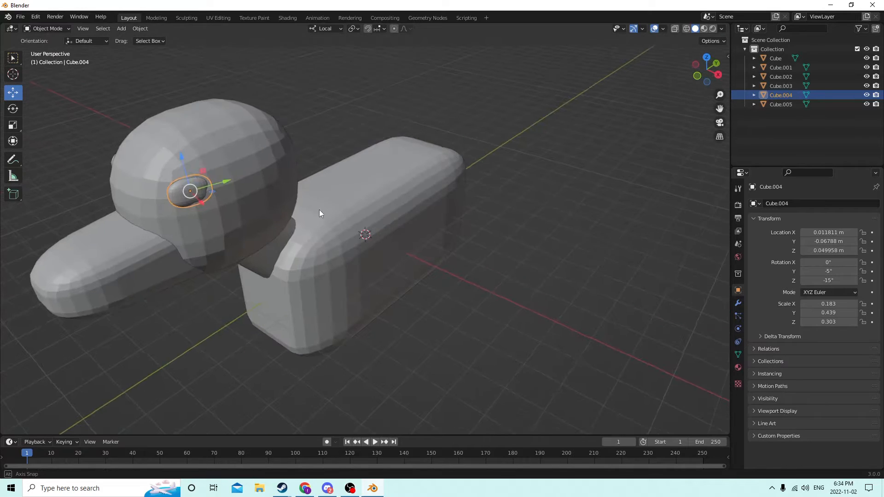
{"action": "left_click_drag", "start_coordinate": [223, 185], "coordinate": [236, 193]}
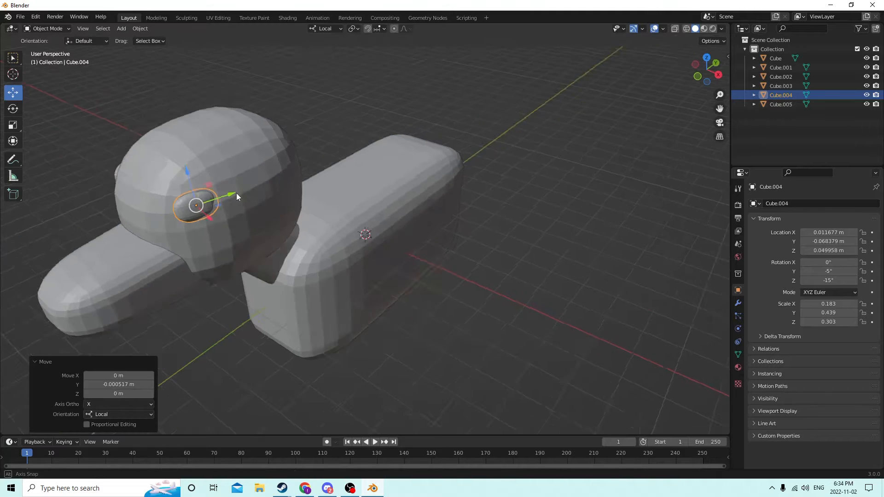
{"action": "middle_click_drag", "start_coordinate": [236, 192], "coordinate": [570, 185]}
{"action": "left_click", "coordinate": [611, 150]}
{"action": "middle_click_drag", "start_coordinate": [610, 150], "coordinate": [587, 118]}
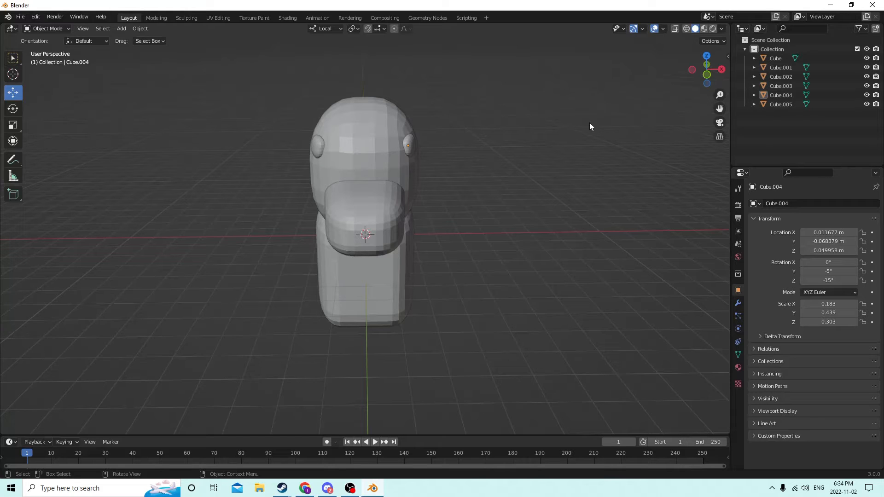
{"action": "middle_click_drag", "start_coordinate": [613, 122], "coordinate": [532, 134]}
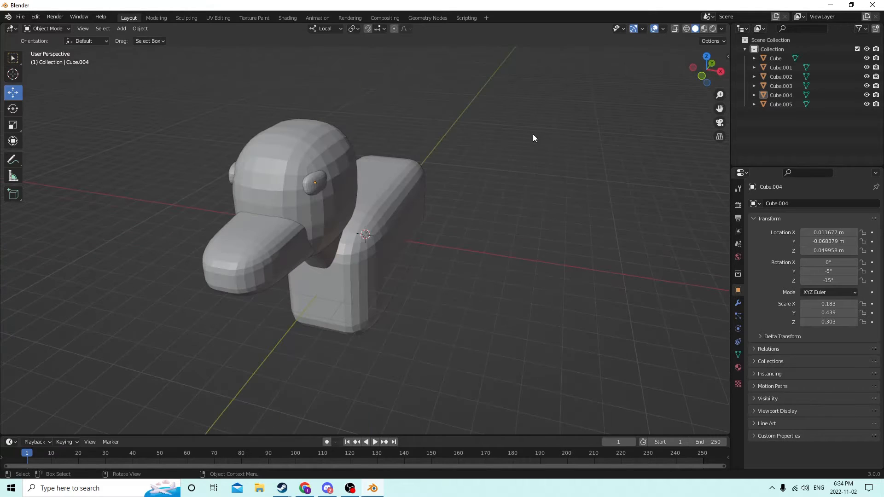
Add a new cube and raise it about 0.0485 m so it sits above the body
{"action": "left_click", "coordinate": [313, 182]}
{"action": "middle_click_drag", "start_coordinate": [314, 183], "coordinate": [249, 197]}
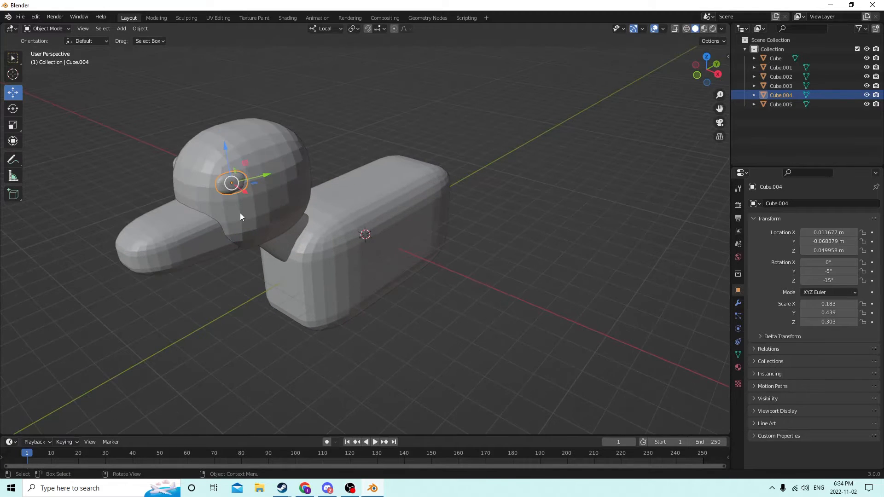
{"action": "left_click", "coordinate": [288, 288]}
{"action": "middle_click_drag", "start_coordinate": [286, 292], "coordinate": [247, 268]}
{"action": "scroll", "coordinate": [262, 263], "scroll_direction": "up", "scroll_amount": 4}
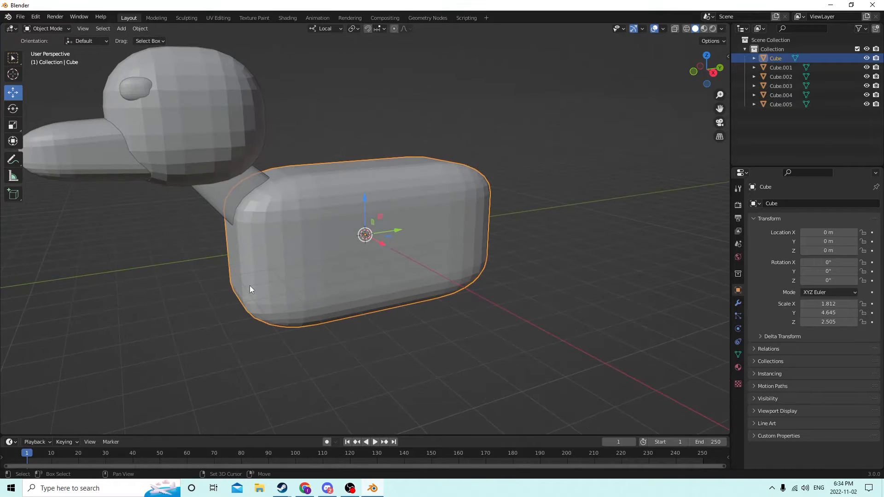
{"action": "key", "text": "shift+a"}
{"action": "mouse_move", "coordinate": [239, 286]}
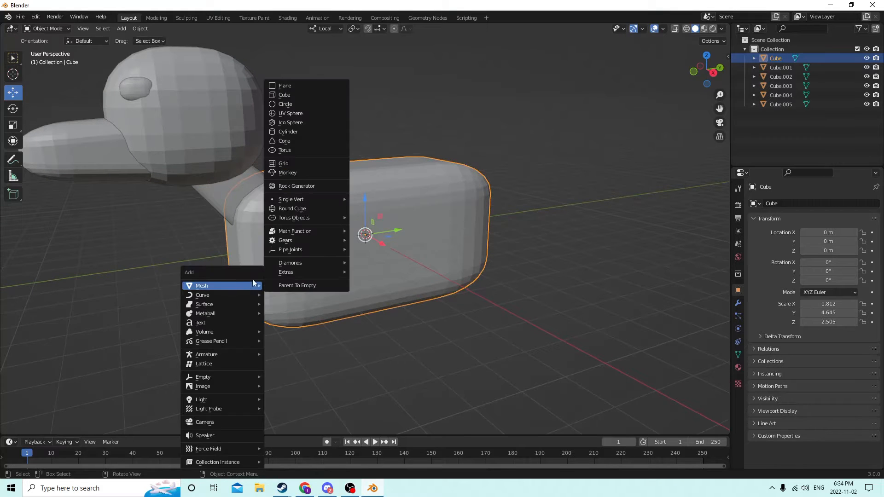
{"action": "left_click", "coordinate": [284, 95]}
{"action": "left_click_drag", "start_coordinate": [366, 199], "coordinate": [366, 88]}
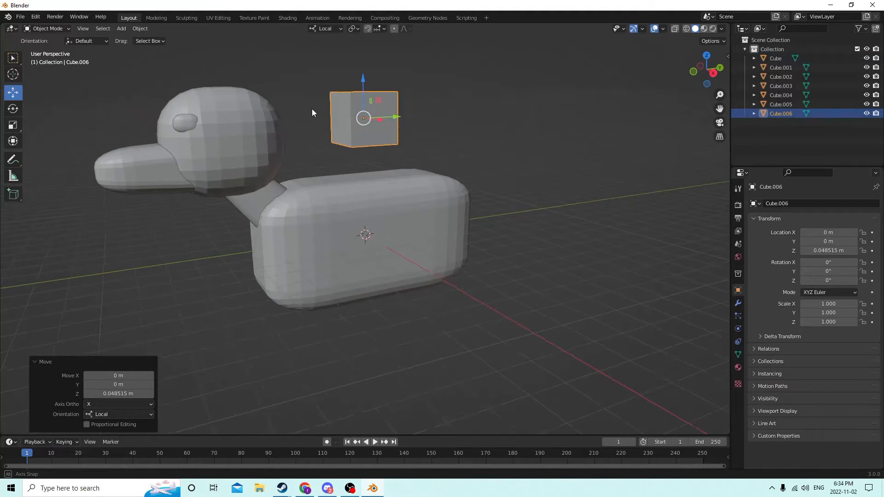
Move the new cube beside the head, to about 0.0257 m in X and -0.052 m in Y
{"action": "middle_click_drag", "start_coordinate": [311, 109], "coordinate": [383, 131]}
{"action": "left_click_drag", "start_coordinate": [400, 121], "coordinate": [256, 136]}
{"action": "middle_click_drag", "start_coordinate": [256, 135], "coordinate": [389, 155]}
{"action": "left_click_drag", "start_coordinate": [402, 164], "coordinate": [468, 159]}
{"action": "middle_click_drag", "start_coordinate": [468, 159], "coordinate": [445, 143]}
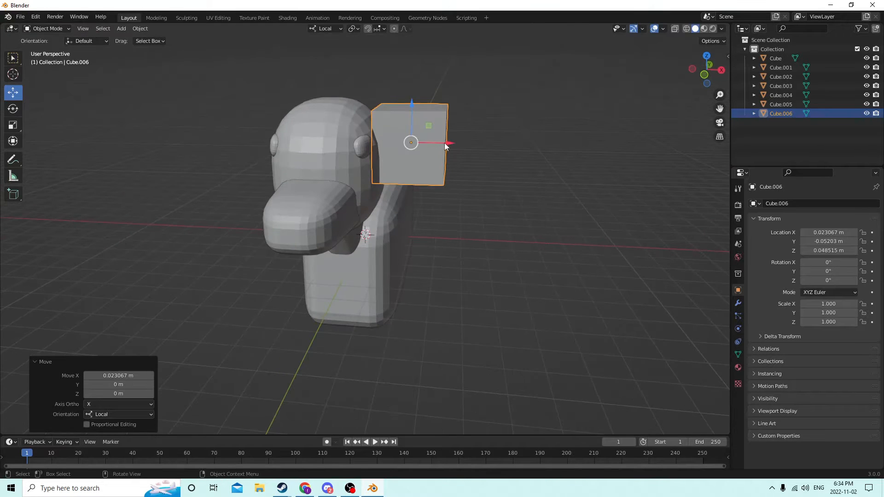
{"action": "left_click_drag", "start_coordinate": [445, 142], "coordinate": [461, 139]}
{"action": "middle_click_drag", "start_coordinate": [461, 141], "coordinate": [452, 158]}
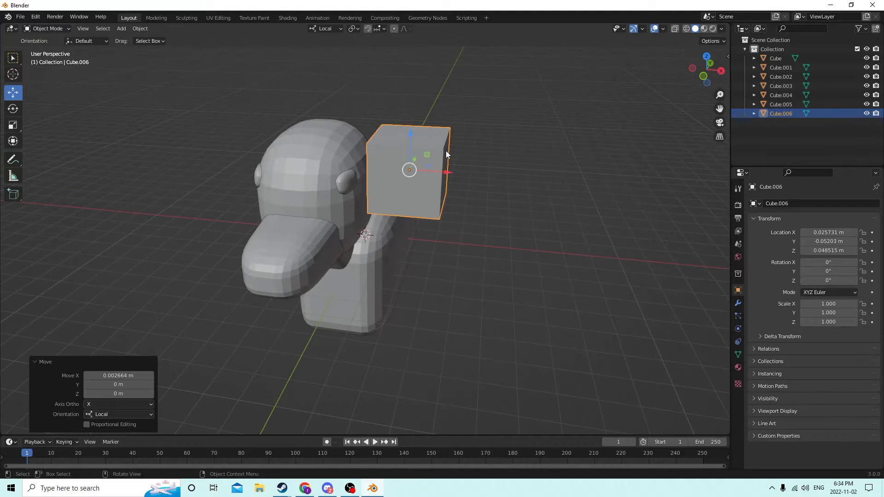
Bevel all the new cube's edges except those around the face toward the head, about 0.00566 m wide with 6 segments
{"action": "key", "text": "Tab"}
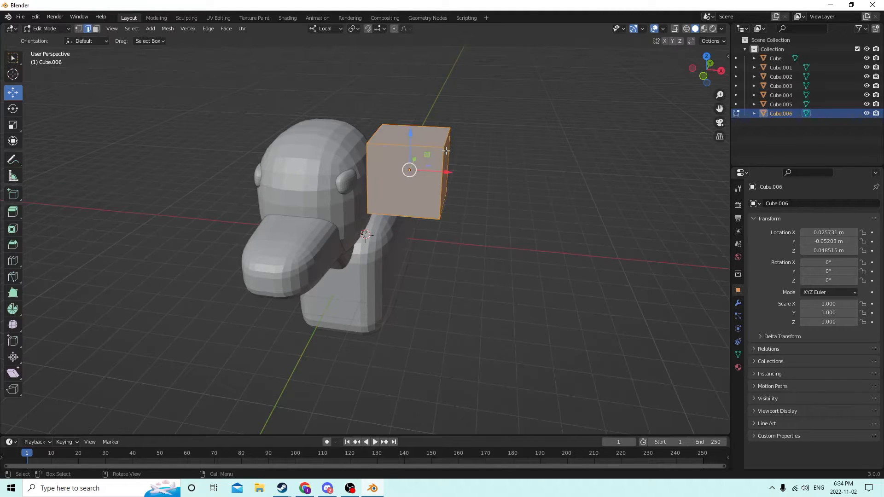
{"action": "mouse_move", "coordinate": [446, 150]}
{"action": "middle_mouse_down"}
{"action": "mouse_move", "coordinate": [469, 149]}
{"action": "mouse_move", "coordinate": [440, 153]}
{"action": "middle_mouse_up"}
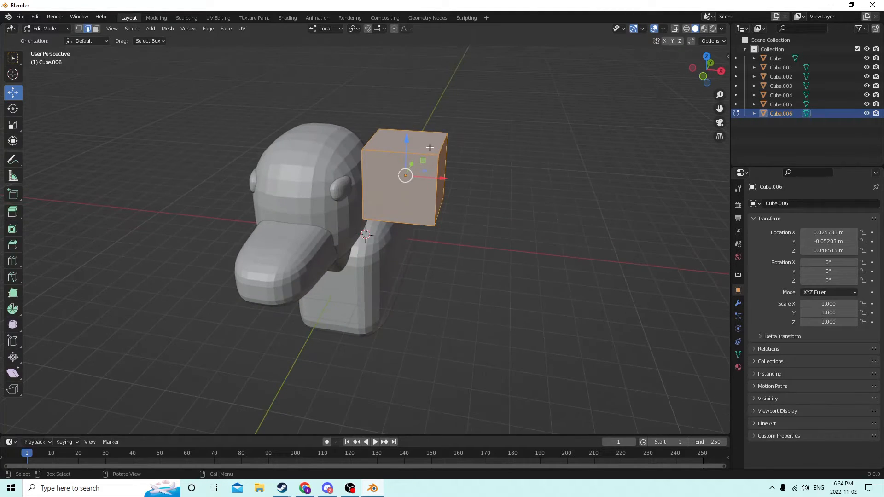
{"action": "left_click", "coordinate": [389, 152]}
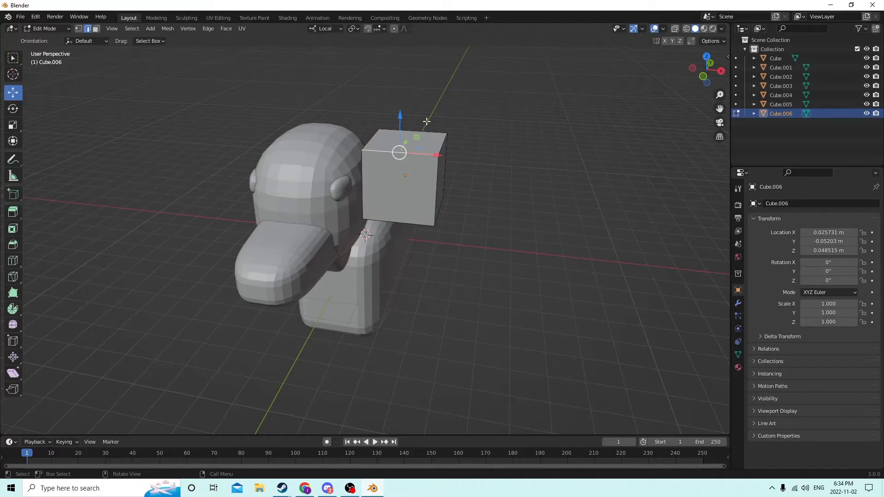
{"action": "middle_click_drag", "start_coordinate": [389, 152], "coordinate": [357, 124]}
{"action": "left_click", "coordinate": [248, 144]}
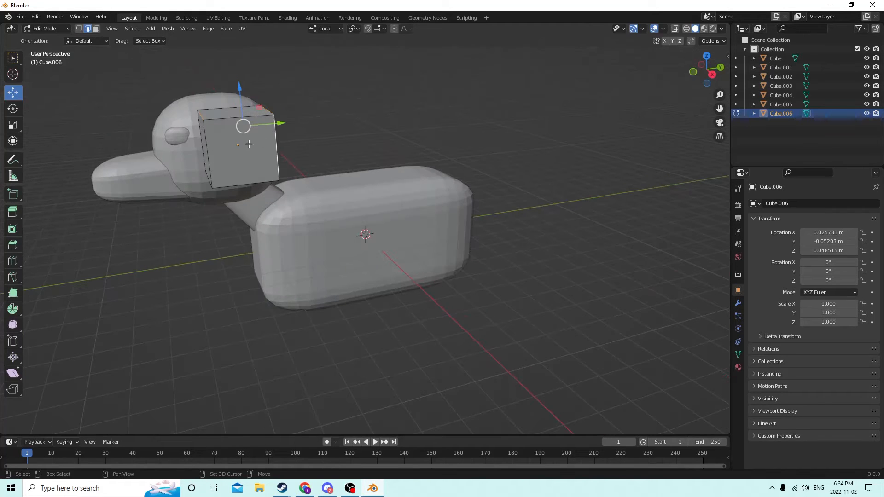
{"action": "left_click", "coordinate": [212, 190], "text": "shift"}
{"action": "middle_click_drag", "start_coordinate": [225, 186], "coordinate": [356, 122]}
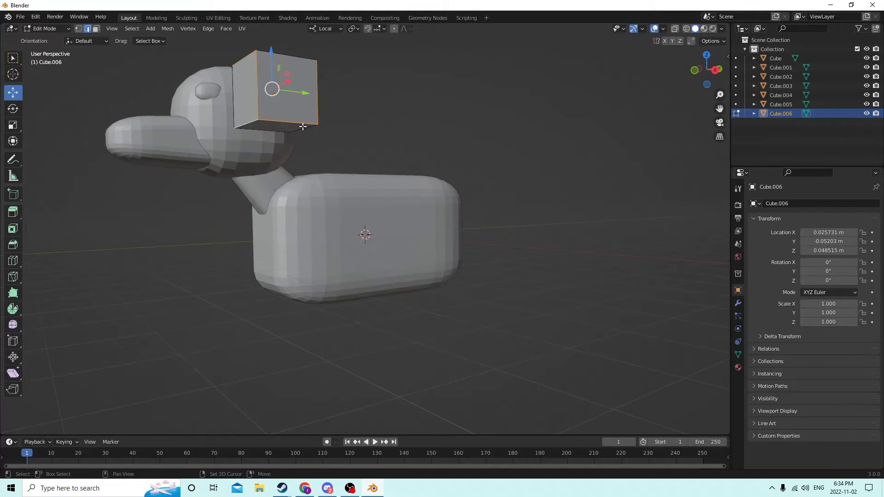
{"action": "middle_click_drag", "start_coordinate": [303, 126], "coordinate": [533, 178]}
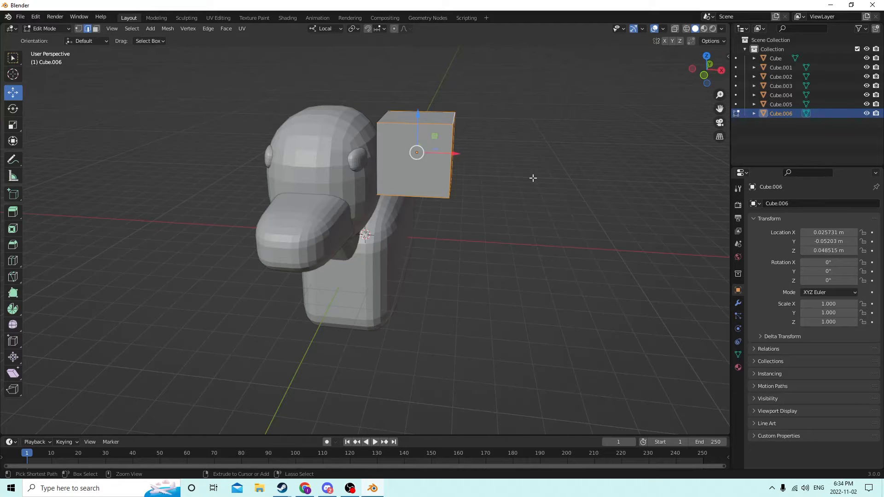
{"action": "key", "text": "alt+a"}
{"action": "key", "text": "a"}
{"action": "key", "text": "ctrl+b"}
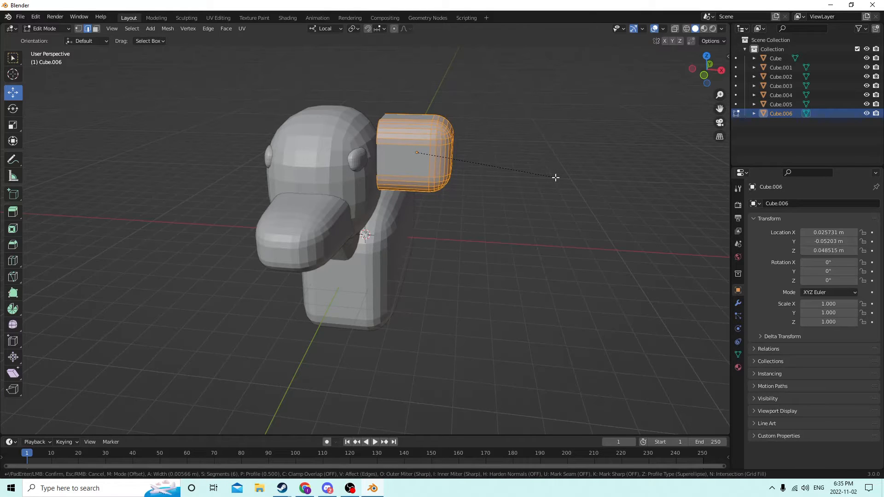
{"action": "left_click", "coordinate": [556, 177]}
{"action": "middle_click_drag", "start_coordinate": [548, 178], "coordinate": [249, 125]}
{"action": "middle_click_drag", "start_coordinate": [101, 126], "coordinate": [121, 127]}
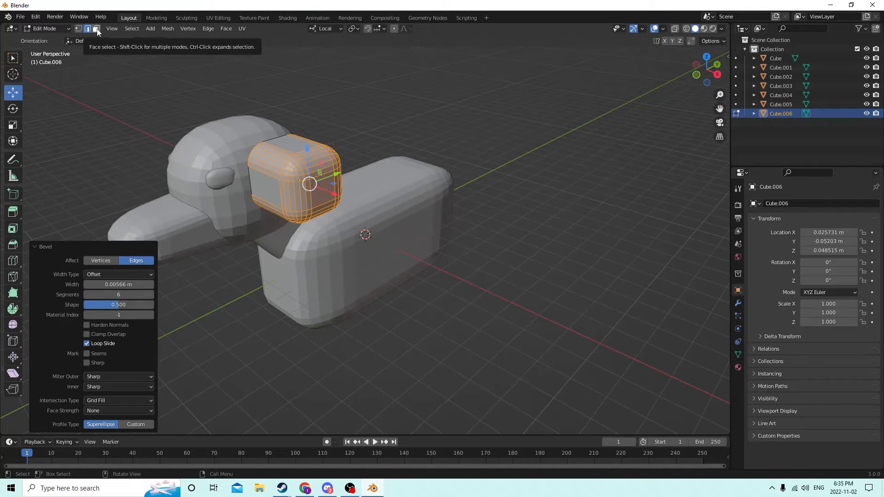
{"action": "key", "text": "Tab"}
Flatten the rounded cube into an ear shape by scaling it to about 0.389 in Y and 0.641 in Z
{"action": "middle_click_drag", "start_coordinate": [588, 180], "coordinate": [569, 179]}
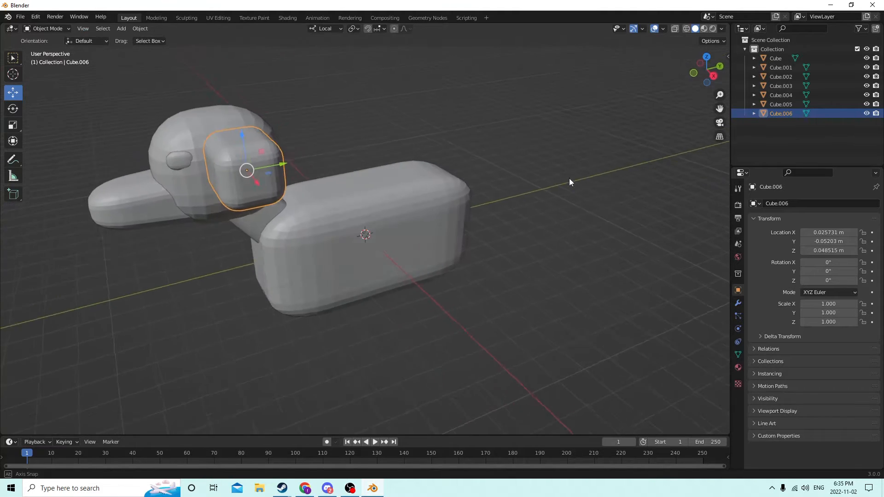
{"action": "left_click", "coordinate": [13, 126]}
{"action": "middle_click_drag", "start_coordinate": [219, 131], "coordinate": [291, 167]}
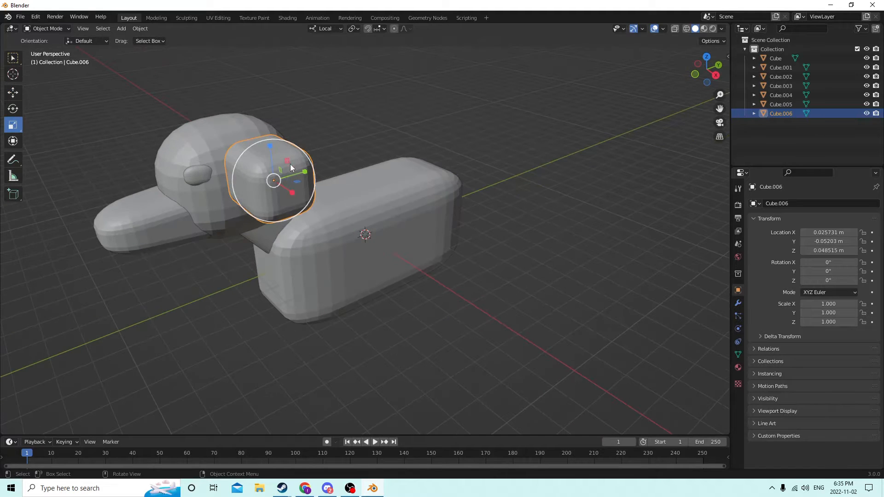
{"action": "left_click_drag", "start_coordinate": [307, 176], "coordinate": [287, 178]}
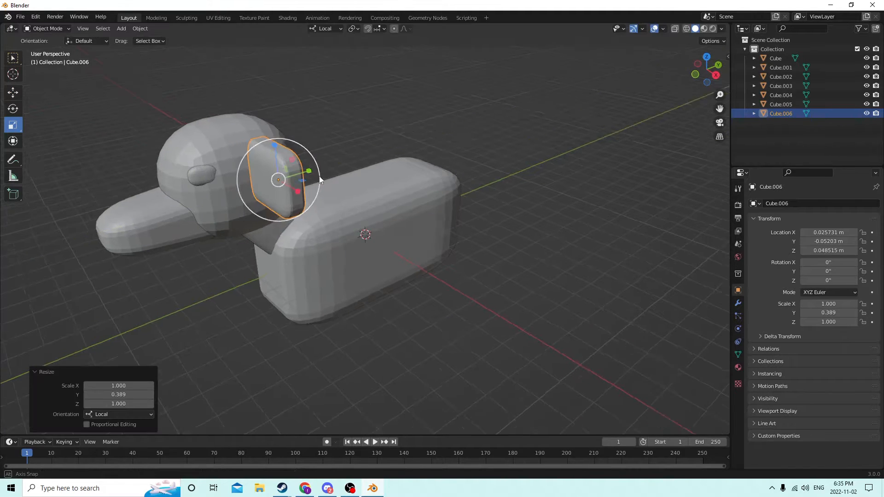
{"action": "middle_click_drag", "start_coordinate": [319, 176], "coordinate": [389, 112]}
{"action": "left_click_drag", "start_coordinate": [434, 92], "coordinate": [439, 104]}
{"action": "middle_click_drag", "start_coordinate": [439, 104], "coordinate": [463, 136]}
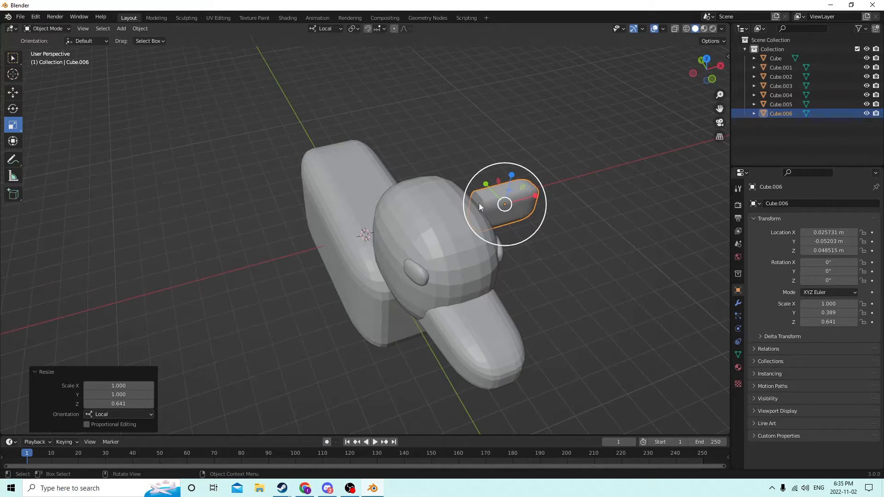
Taper the ear toward the head by scaling its flat inner face to about 0.679 in local Z
{"action": "key", "text": "Tab"}
{"action": "middle_click_drag", "start_coordinate": [479, 202], "coordinate": [457, 178]}
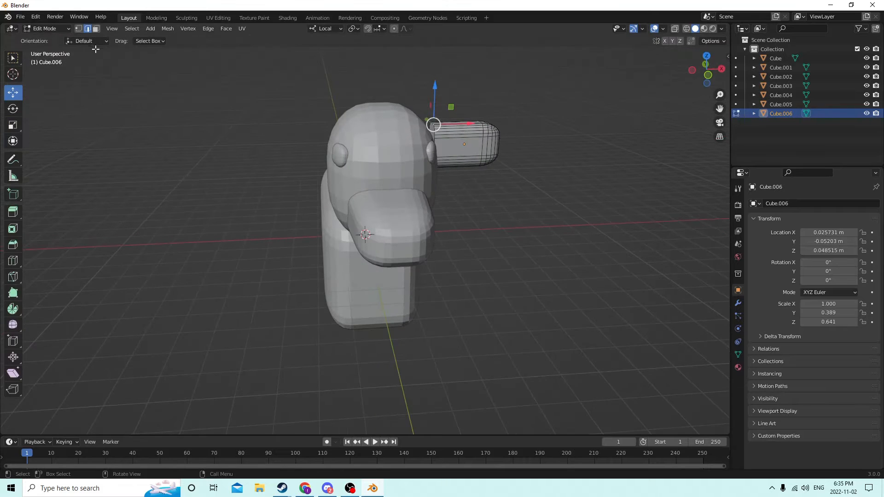
{"action": "left_click", "coordinate": [96, 29]}
{"action": "middle_click_drag", "start_coordinate": [258, 70], "coordinate": [312, 96]}
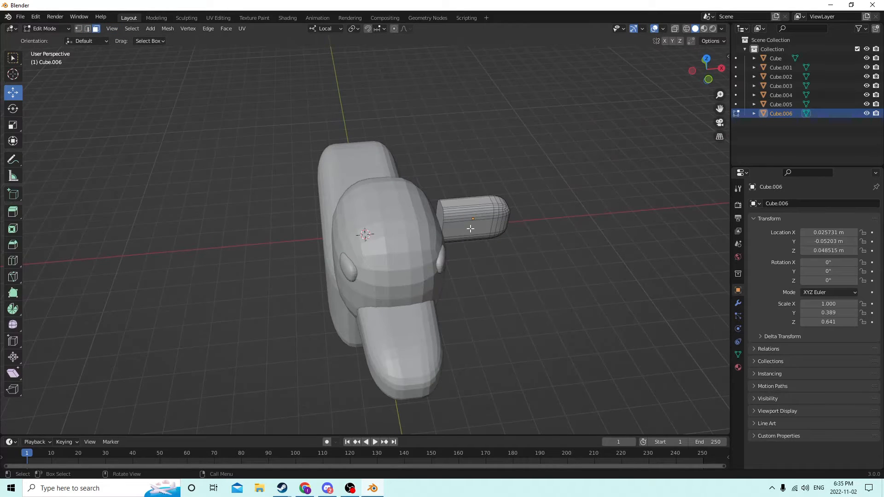
{"action": "left_click", "coordinate": [442, 216]}
{"action": "middle_click_drag", "start_coordinate": [442, 217], "coordinate": [333, 117]}
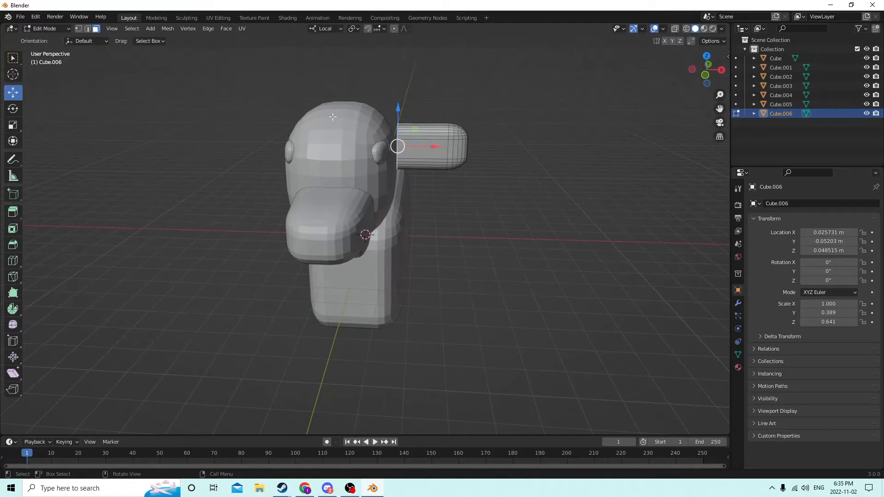
{"action": "left_click", "coordinate": [13, 124]}
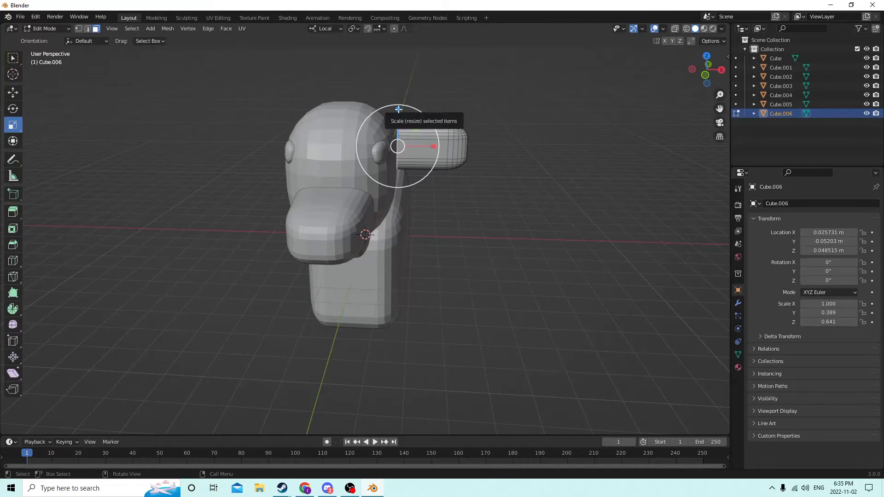
{"action": "left_click_drag", "start_coordinate": [399, 110], "coordinate": [394, 122]}
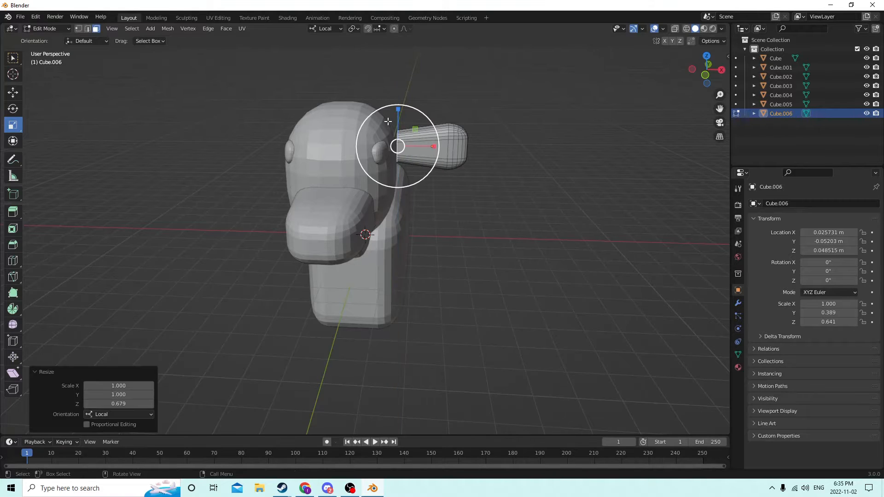
Thin the whole ear in Object Mode by scaling it along local Y to a Y scale of about 0.267
{"action": "middle_click_drag", "start_coordinate": [394, 122], "coordinate": [286, 193]}
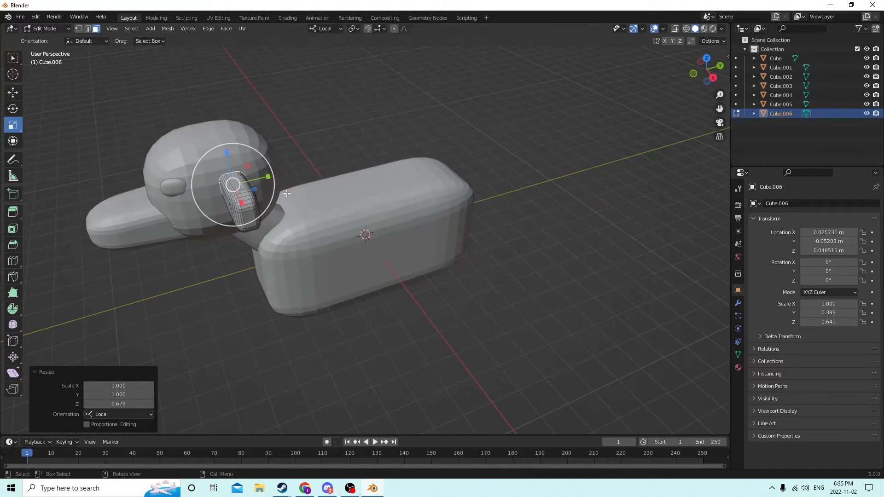
{"action": "key", "text": "s"}
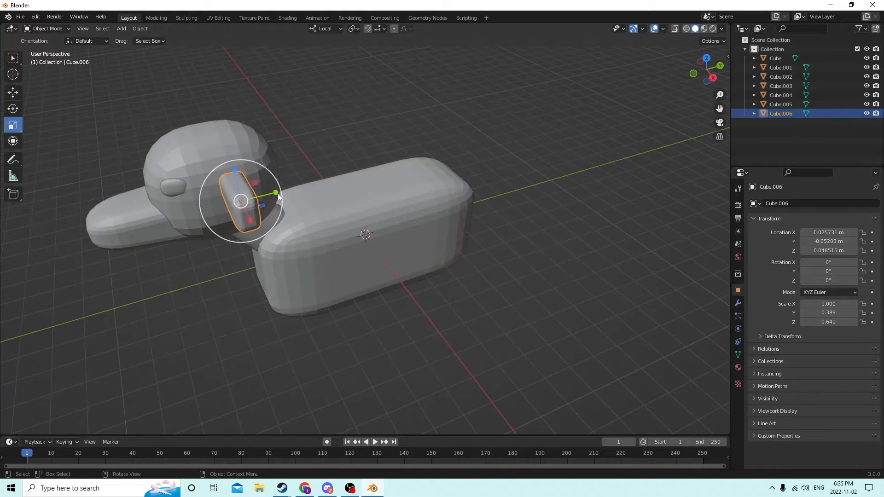
{"action": "key", "text": "y"}
{"action": "key", "text": "y"}
{"action": "left_click", "coordinate": [266, 198]}
{"action": "middle_click_drag", "start_coordinate": [265, 197], "coordinate": [323, 172]}
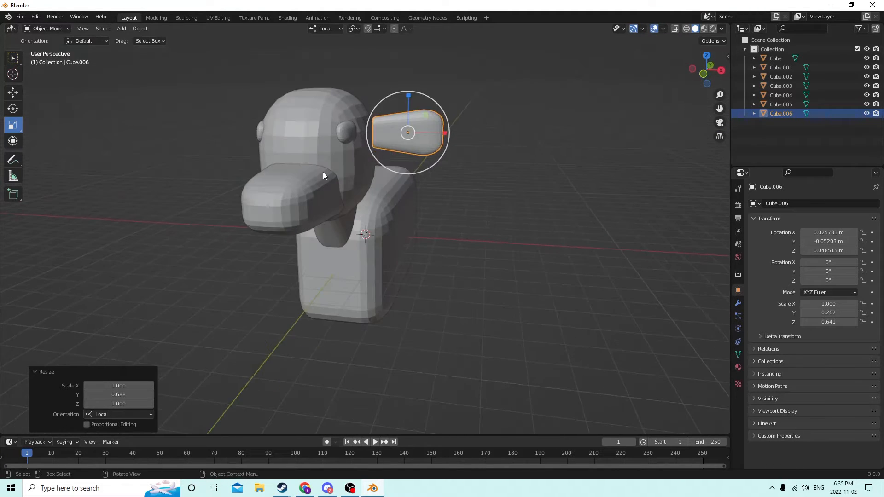
Duplicate the ear and move the copy about 0.0015 m forward along its local Y axis
{"action": "scroll", "coordinate": [355, 148], "scroll_direction": "up", "scroll_amount": 2}
{"action": "middle_click_drag", "start_coordinate": [360, 145], "coordinate": [113, 105]}
{"action": "scroll", "coordinate": [372, 131], "scroll_direction": "up", "scroll_amount": 3}
{"action": "key", "text": "shift+d"}
{"action": "right_click", "coordinate": [324, 138]}
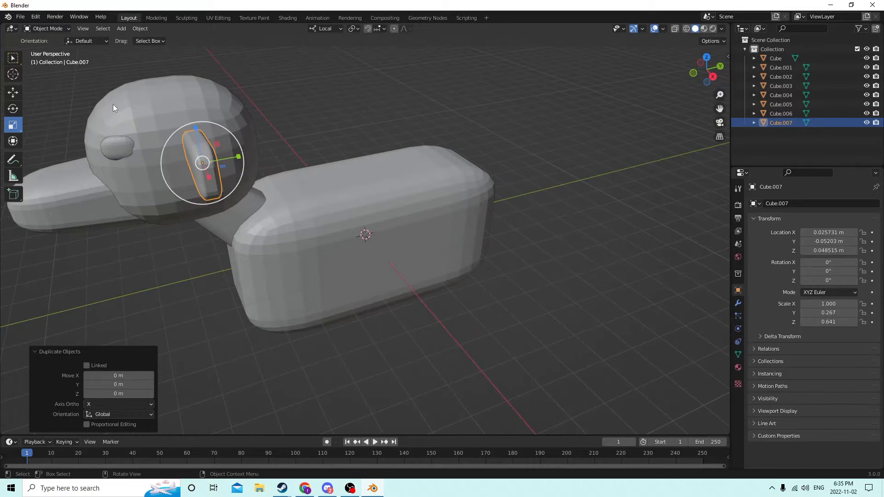
{"action": "left_click", "coordinate": [12, 92]}
{"action": "mouse_move", "coordinate": [239, 157]}
{"action": "left_mouse_down"}
{"action": "mouse_move", "coordinate": [217, 158]}
{"action": "mouse_move", "coordinate": [233, 161]}
{"action": "left_mouse_up"}
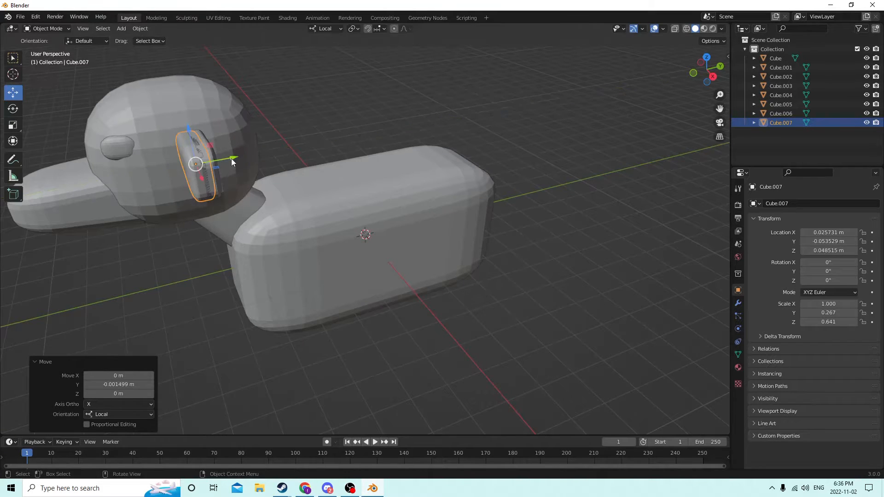
Scale the duplicated ear piece down uniformly by a factor of about 0.785 to form an inner ear
{"action": "middle_click_drag", "start_coordinate": [233, 161], "coordinate": [503, 216]}
{"action": "key", "text": "s"}
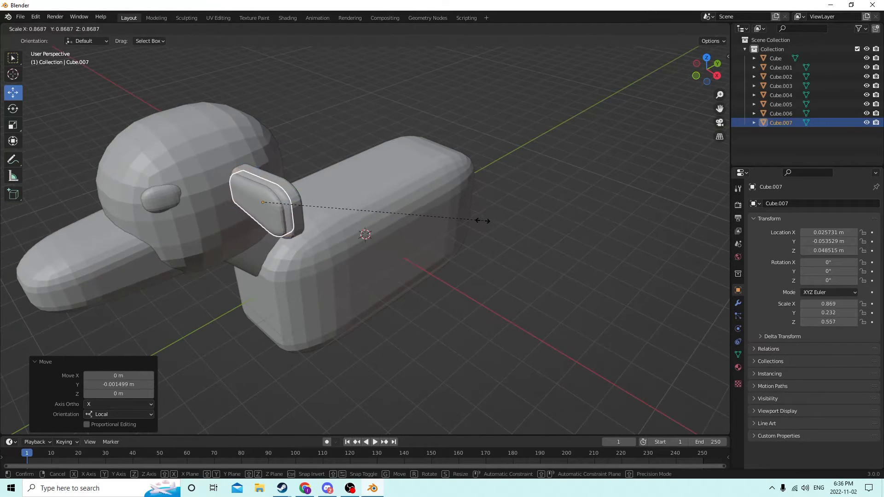
{"action": "left_click", "coordinate": [462, 216]}
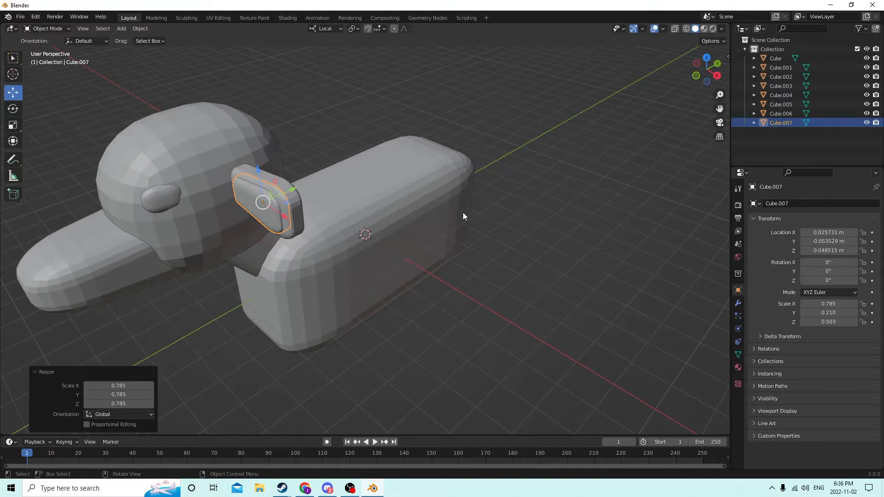
Move the inner ear piece about 0.0024 m along its local X axis toward the head
{"action": "middle_click_drag", "start_coordinate": [462, 212], "coordinate": [499, 195]}
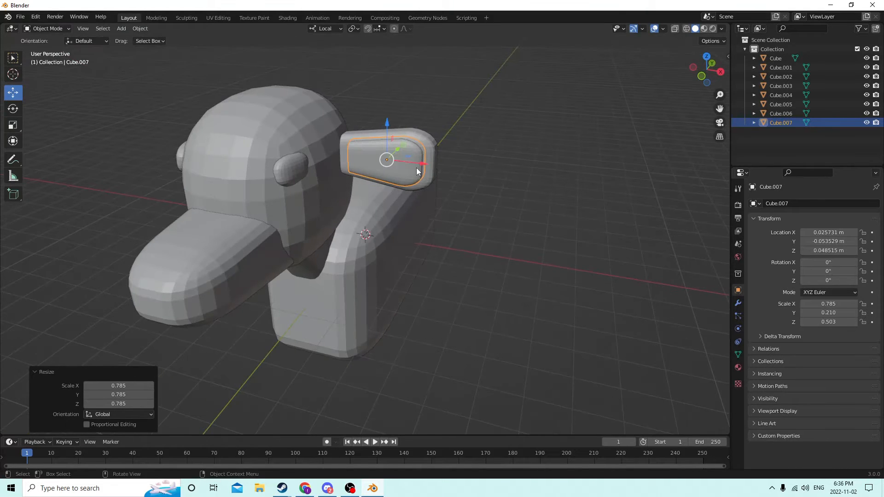
{"action": "left_click_drag", "start_coordinate": [420, 165], "coordinate": [407, 162]}
{"action": "middle_click_drag", "start_coordinate": [408, 161], "coordinate": [439, 190]}
{"action": "scroll", "coordinate": [465, 193], "scroll_direction": "up", "scroll_amount": 2}
{"action": "left_click_drag", "start_coordinate": [473, 178], "coordinate": [469, 178]}
{"action": "middle_click_drag", "start_coordinate": [469, 178], "coordinate": [469, 149]}
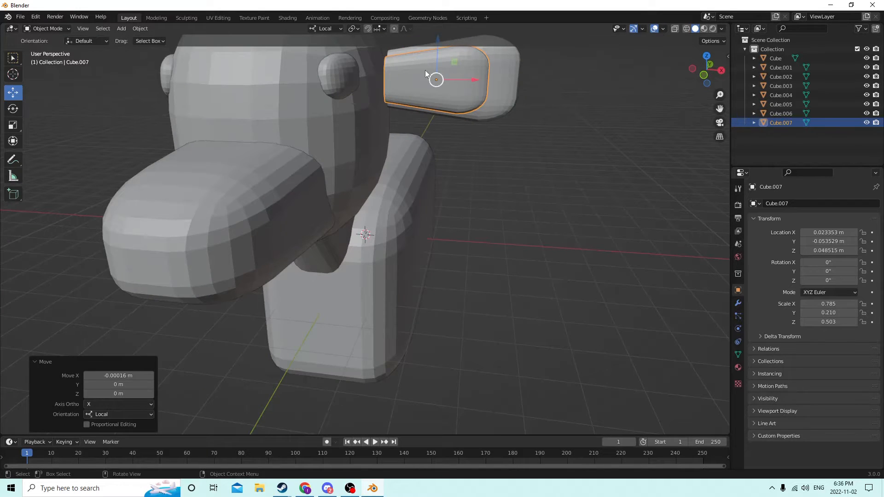
Scale the inner ear piece uniformly by about 0.932 and stretch it along local X by a factor of about 1.14
{"action": "middle_click_drag", "start_coordinate": [171, 121], "coordinate": [422, 134]}
{"action": "key", "text": "s"}
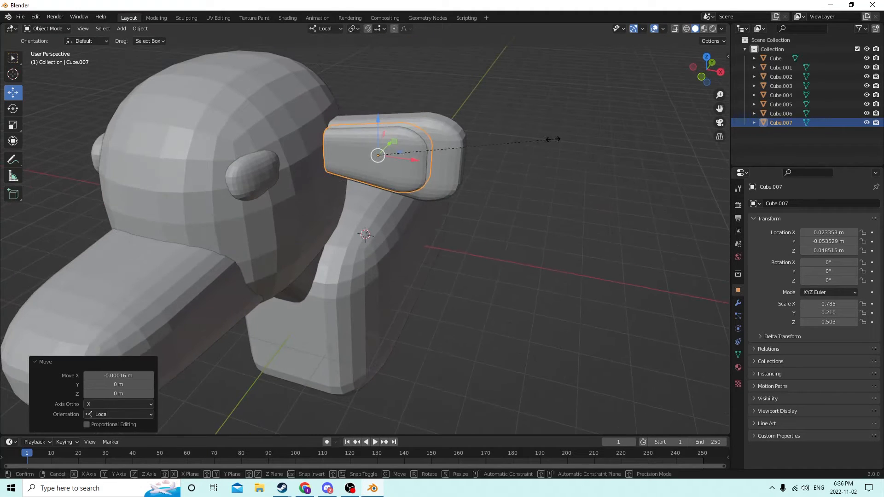
{"action": "left_click", "coordinate": [537, 139]}
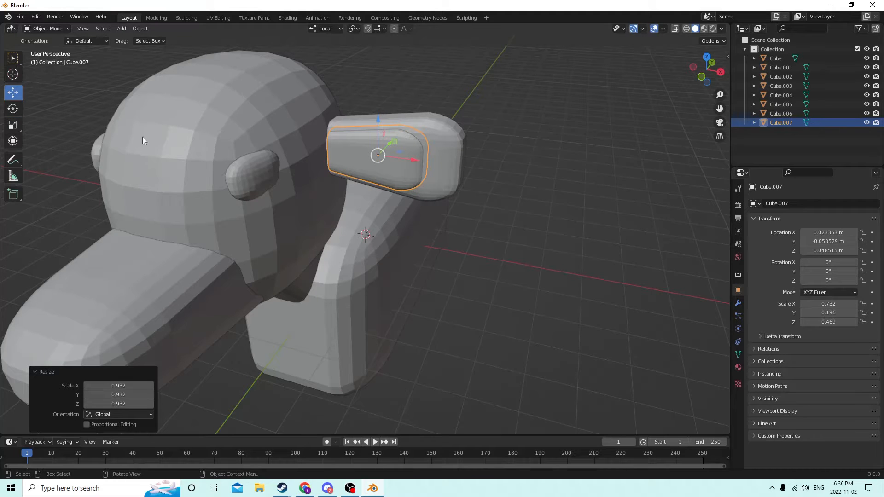
{"action": "left_click", "coordinate": [13, 125]}
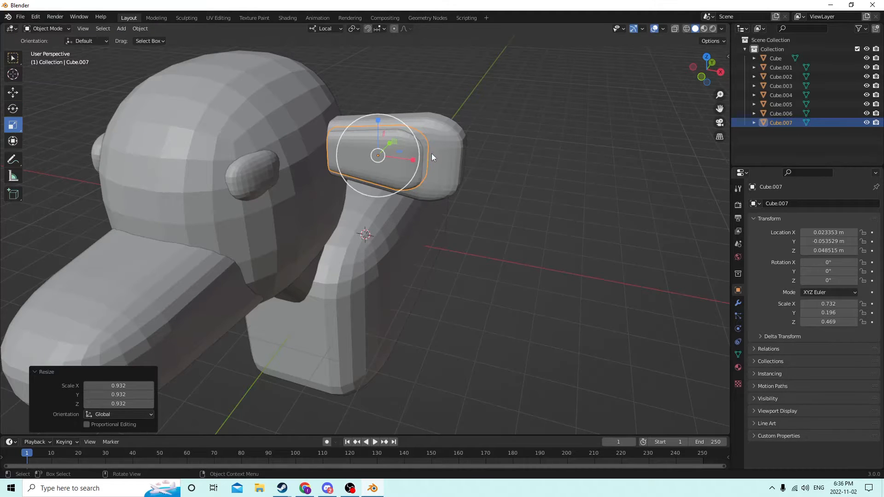
{"action": "left_click_drag", "start_coordinate": [412, 158], "coordinate": [416, 159]}
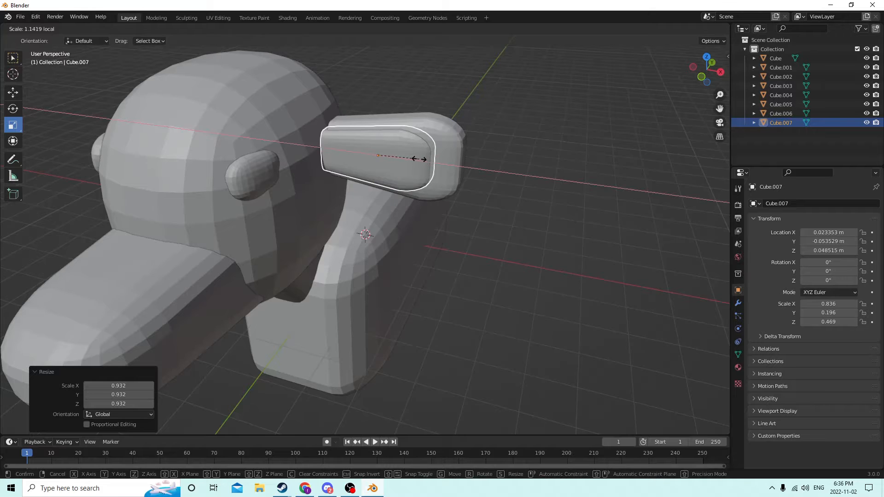
{"action": "left_click", "coordinate": [414, 158]}
Carve a recess into the outer ear by subtracting the inner ear piece with the Bool Tool's Auto Boolean Difference
{"action": "middle_click_drag", "start_coordinate": [383, 156], "coordinate": [330, 68]}
{"action": "left_click", "coordinate": [381, 137], "text": "shift"}
{"action": "left_click", "coordinate": [142, 30]}
{"action": "left_click", "coordinate": [180, 220]}
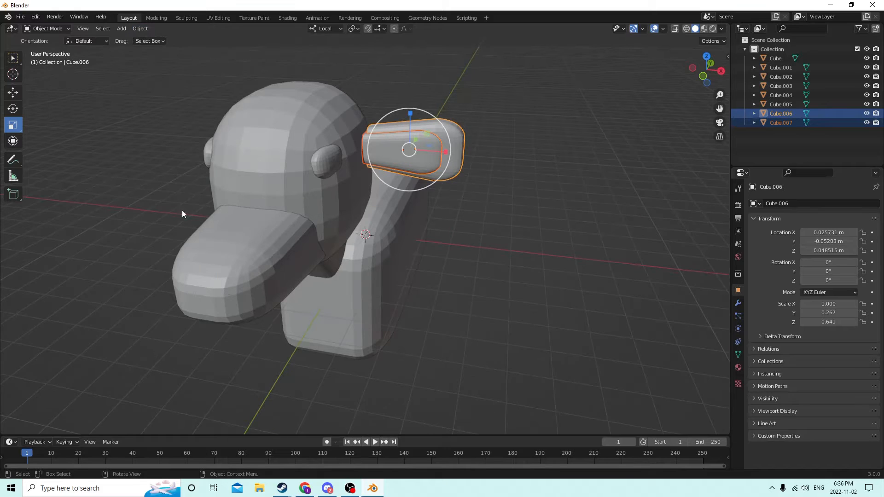
{"action": "left_click", "coordinate": [138, 29]}
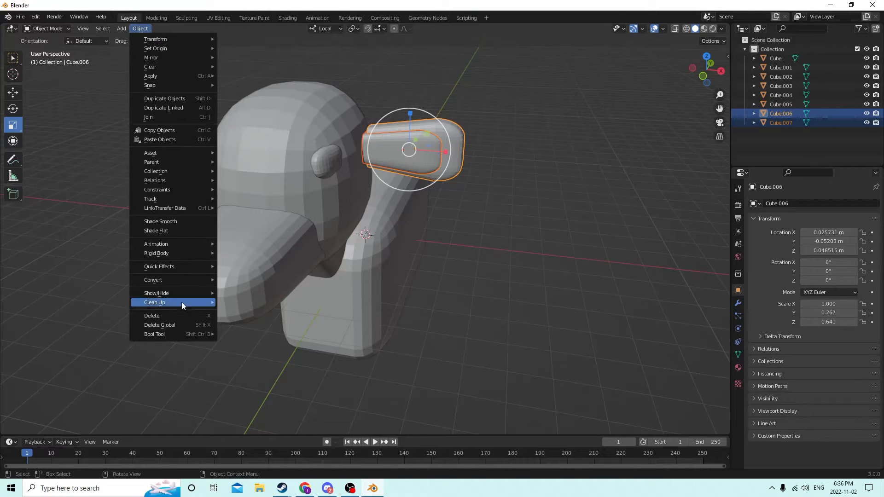
{"action": "mouse_move", "coordinate": [171, 336]}
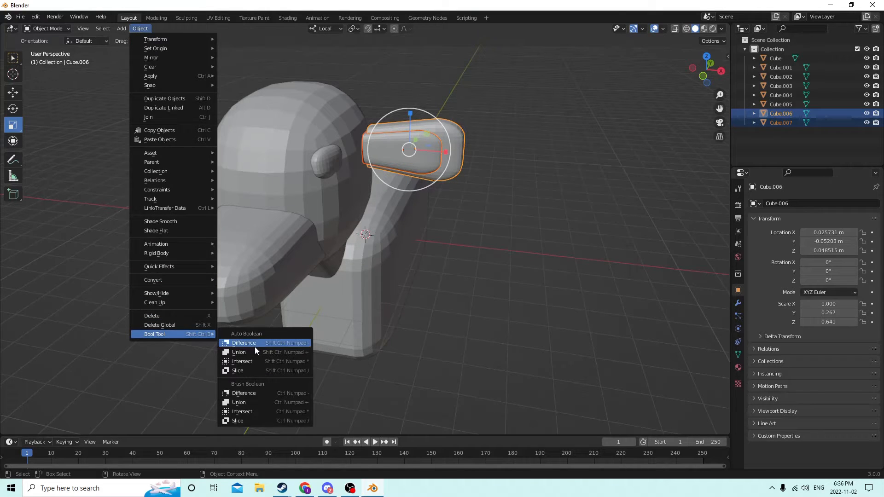
{"action": "left_click", "coordinate": [255, 347]}
{"action": "mouse_move", "coordinate": [435, 270]}
{"action": "middle_mouse_down"}
{"action": "mouse_move", "coordinate": [421, 252]}
{"action": "mouse_move", "coordinate": [442, 258]}
{"action": "middle_mouse_up"}
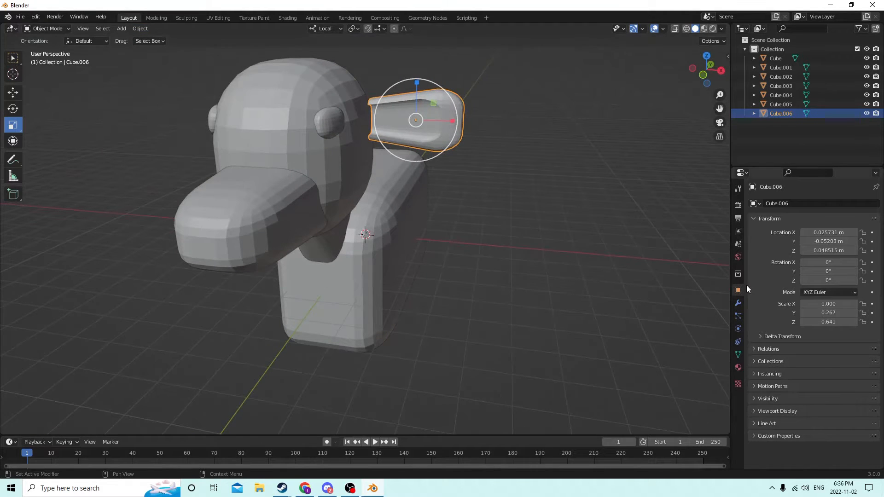
{"action": "scroll", "coordinate": [677, 270], "scroll_direction": "up", "scroll_amount": 1}
{"action": "middle_click_drag", "start_coordinate": [676, 270], "coordinate": [675, 272]}
{"action": "scroll", "coordinate": [676, 273], "scroll_direction": "down", "scroll_amount": 1}
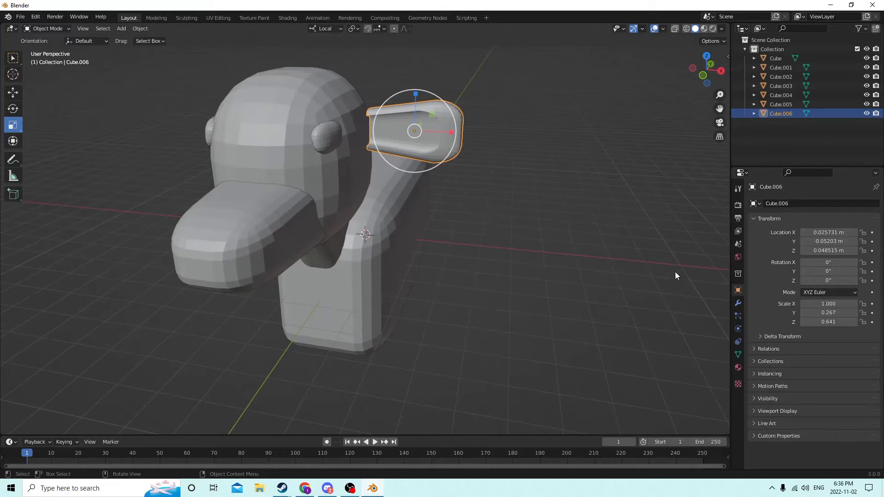
Switch the viewport to Material Preview and give the hollowed ear a new material with a dark orange base color
{"action": "left_click", "coordinate": [738, 367]}
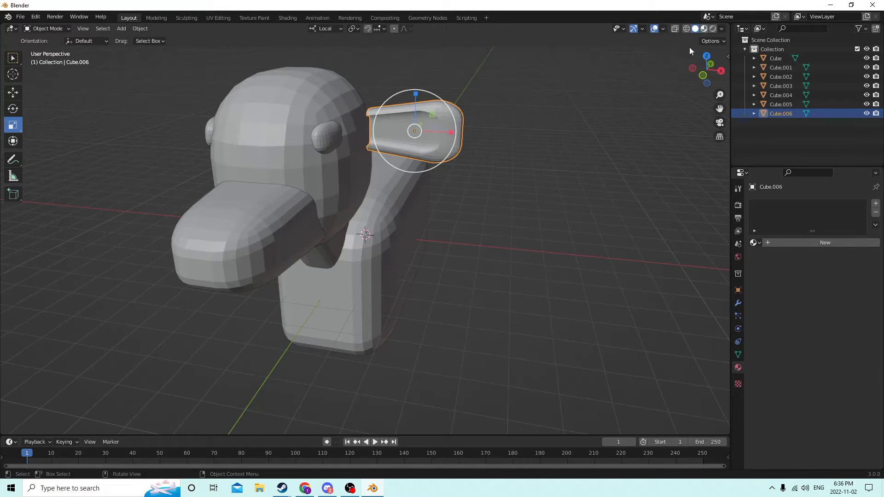
{"action": "left_click", "coordinate": [704, 29]}
{"action": "middle_click_drag", "start_coordinate": [652, 103], "coordinate": [632, 105]}
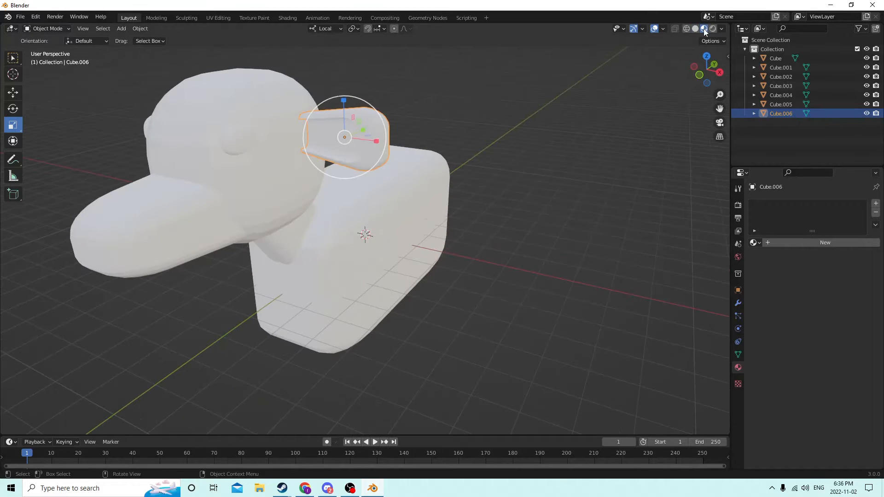
{"action": "middle_click_drag", "start_coordinate": [705, 332], "coordinate": [609, 229]}
{"action": "key", "text": "Tab"}
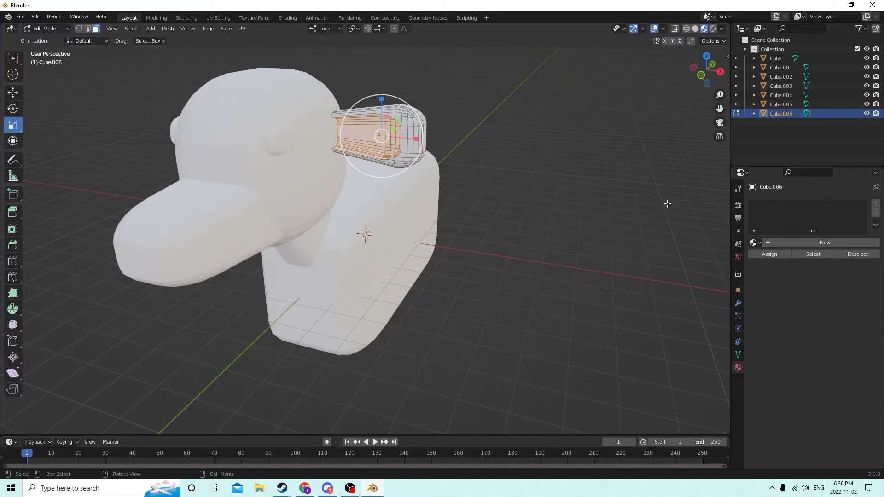
{"action": "left_click", "coordinate": [876, 203]}
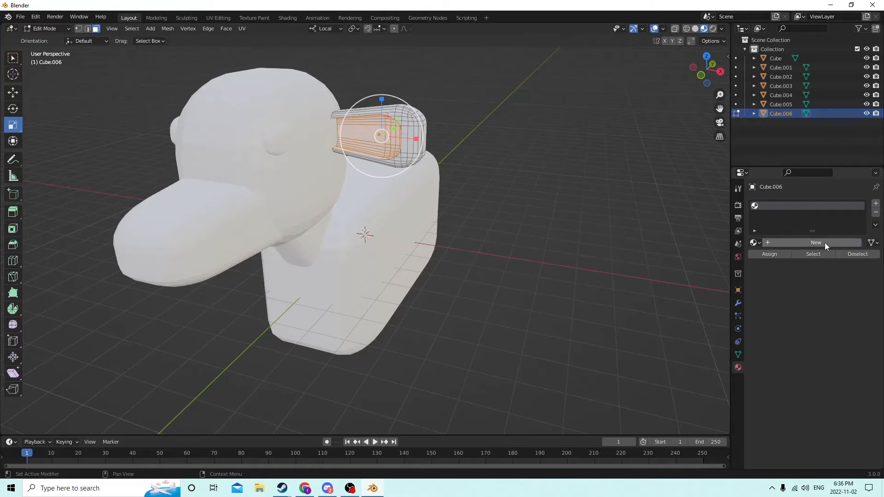
{"action": "left_click", "coordinate": [825, 243]}
{"action": "left_click", "coordinate": [826, 353]}
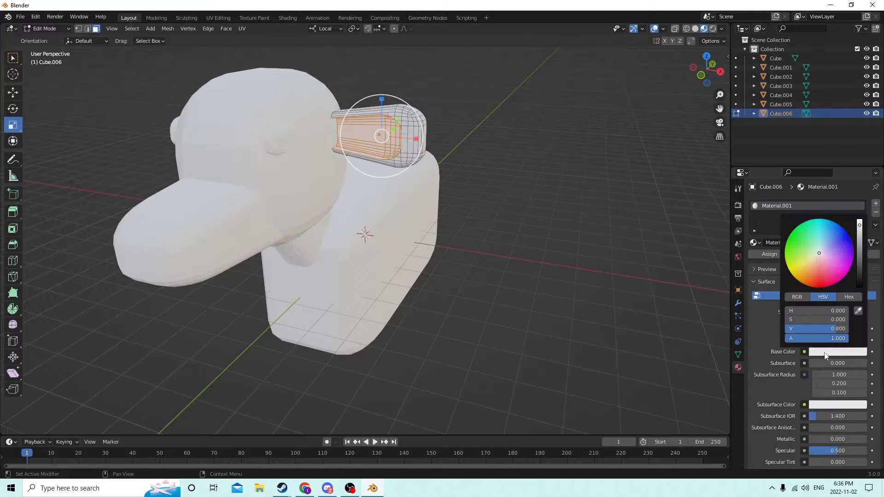
{"action": "left_click_drag", "start_coordinate": [820, 254], "coordinate": [807, 282]}
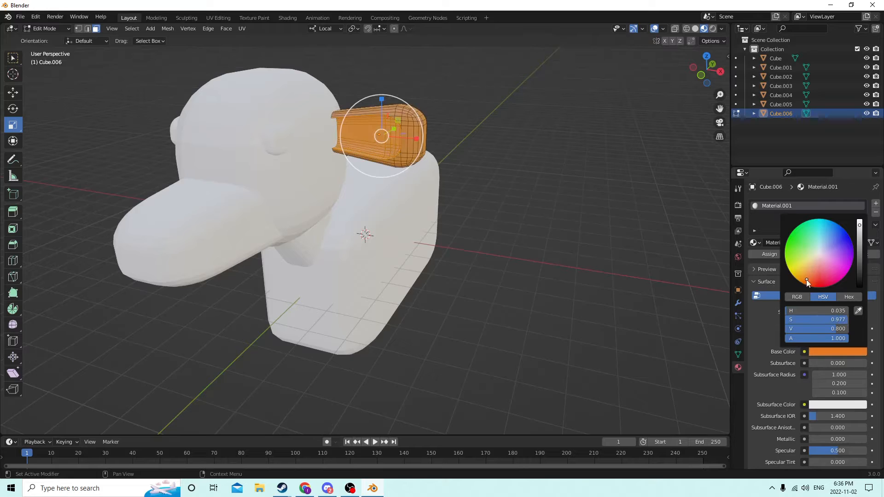
{"action": "left_click_drag", "start_coordinate": [860, 229], "coordinate": [860, 238]}
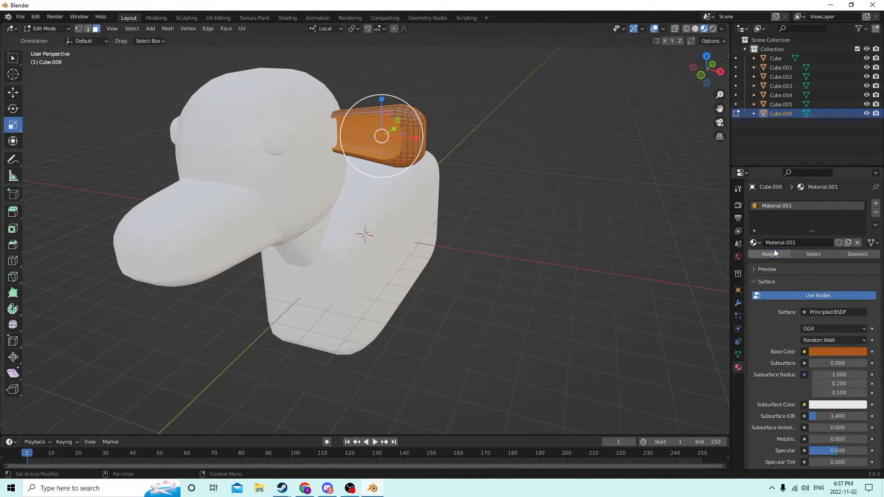
Add a second material with a dark reddish-brown base color and assign it to the ear's selected recess faces
{"action": "middle_click_drag", "start_coordinate": [645, 237], "coordinate": [649, 234]}
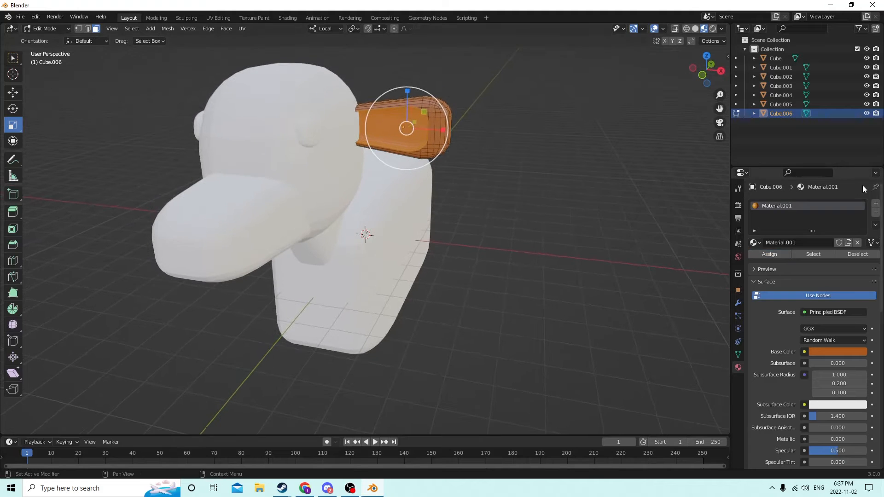
{"action": "left_click", "coordinate": [877, 204]}
{"action": "left_click", "coordinate": [799, 261]}
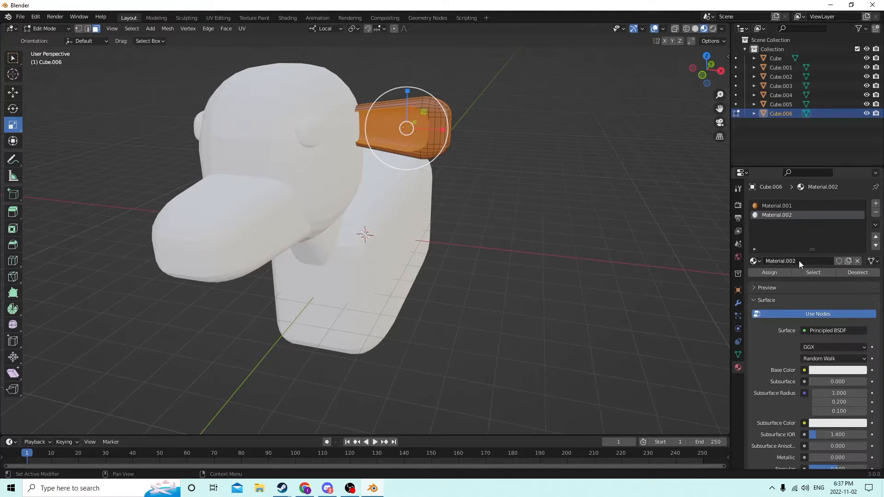
{"action": "left_click", "coordinate": [838, 370]}
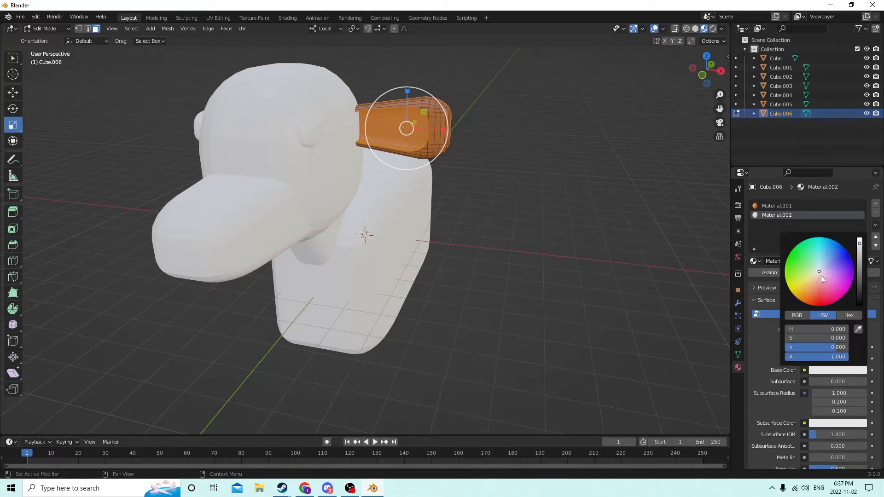
{"action": "left_click_drag", "start_coordinate": [823, 276], "coordinate": [832, 300]}
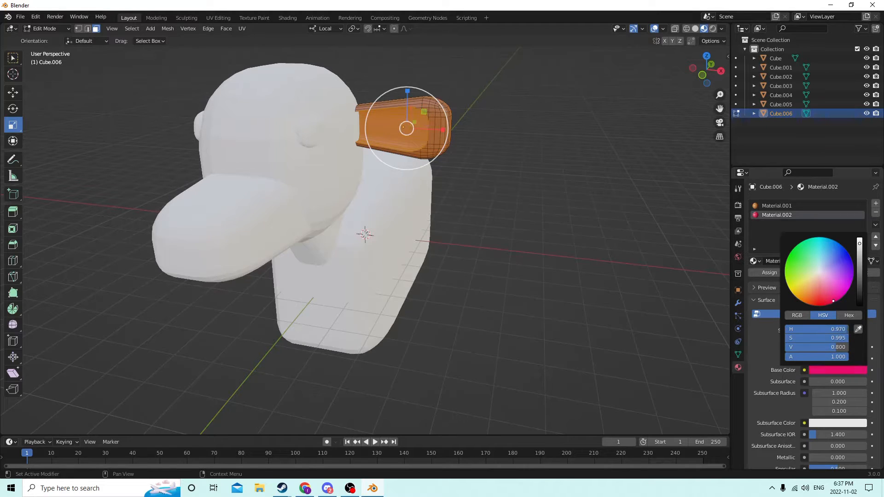
{"action": "left_click_drag", "start_coordinate": [841, 293], "coordinate": [809, 304]}
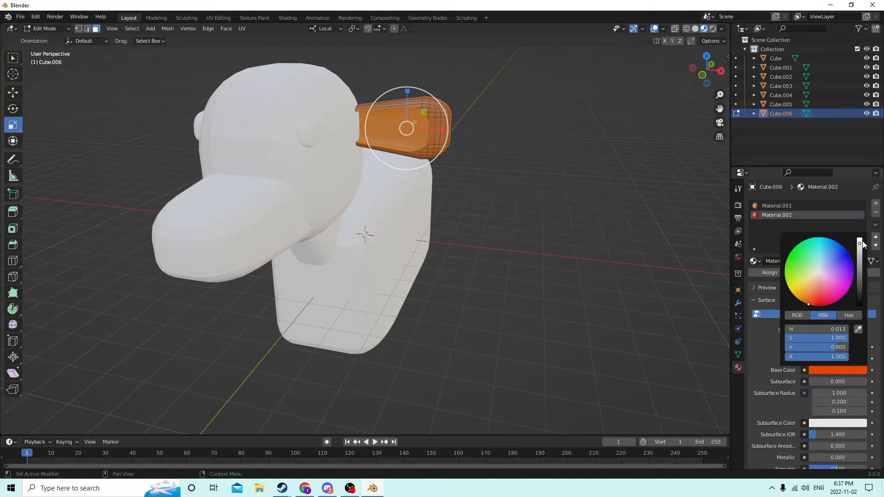
{"action": "left_click_drag", "start_coordinate": [861, 247], "coordinate": [860, 273]}
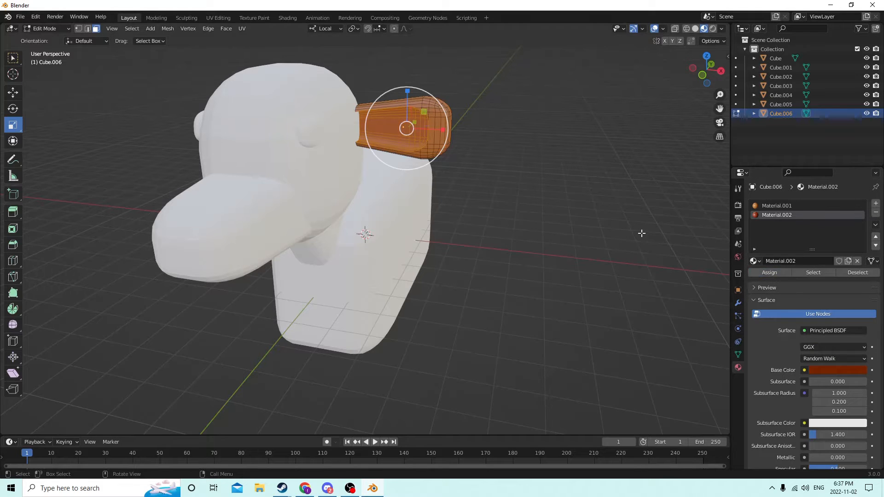
{"action": "key", "text": "Tab"}
{"action": "middle_click_drag", "start_coordinate": [636, 231], "coordinate": [560, 180]}
{"action": "key", "text": "Tab"}
{"action": "key", "text": "Tab"}
Duplicate the ear in place and set the copy's X location to -0.025731 m, on the opposite side of the head
{"action": "key", "text": "shift+d"}
{"action": "key", "text": "Escape"}
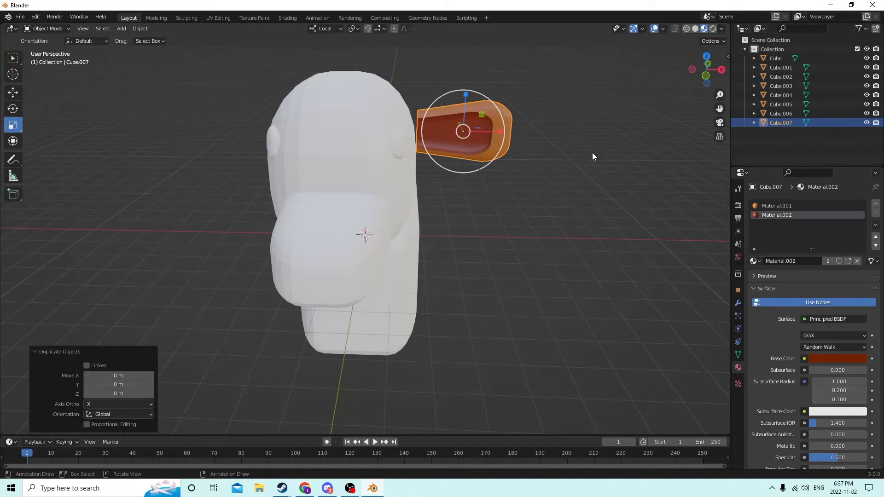
{"action": "mouse_move", "coordinate": [592, 153]}
{"action": "middle_mouse_down"}
{"action": "mouse_move", "coordinate": [546, 162]}
{"action": "mouse_move", "coordinate": [582, 152]}
{"action": "middle_mouse_up"}
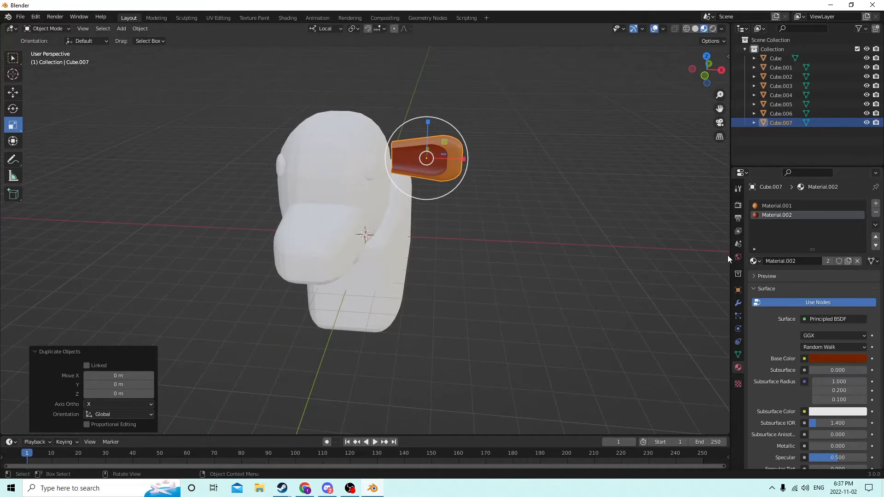
{"action": "left_click", "coordinate": [739, 293]}
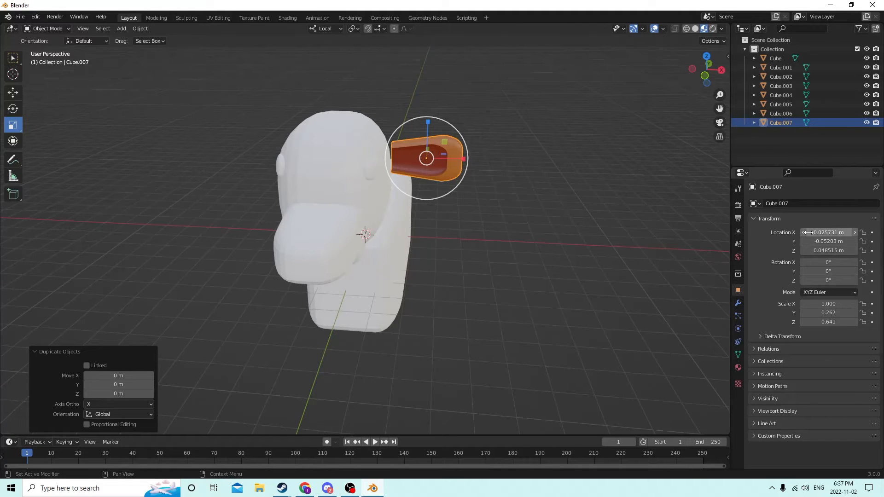
{"action": "left_click", "coordinate": [813, 233]}
{"action": "left_click", "coordinate": [805, 233]}
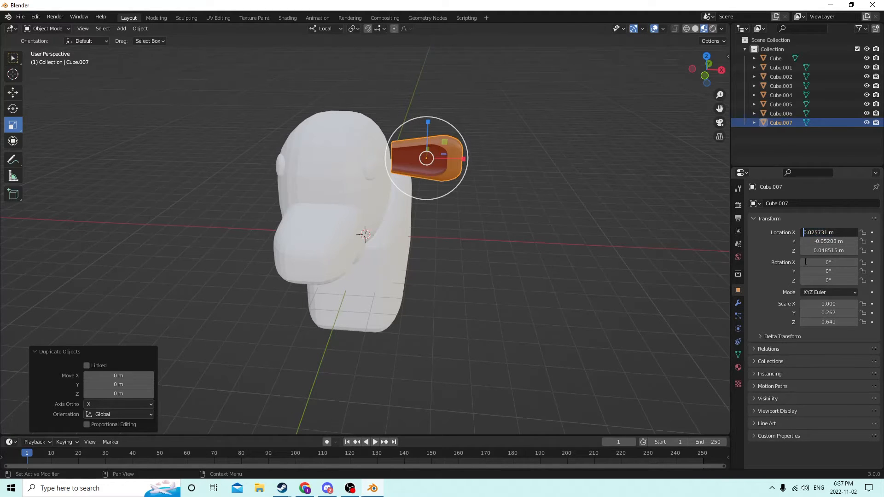
{"action": "type", "text": "-"}
{"action": "key", "text": "Return"}
Try flipping the copied ear with an X rotation, and reset its X rotation to 0°
{"action": "left_click", "coordinate": [815, 262]}
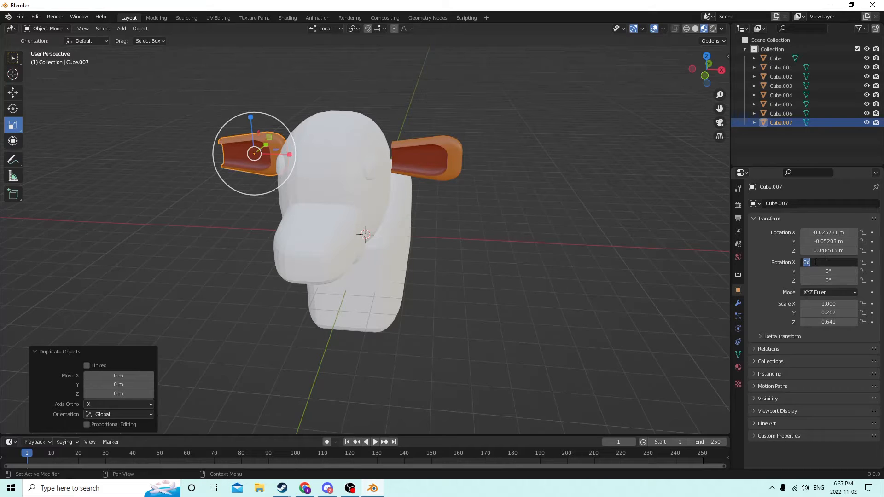
{"action": "key", "text": "Return"}
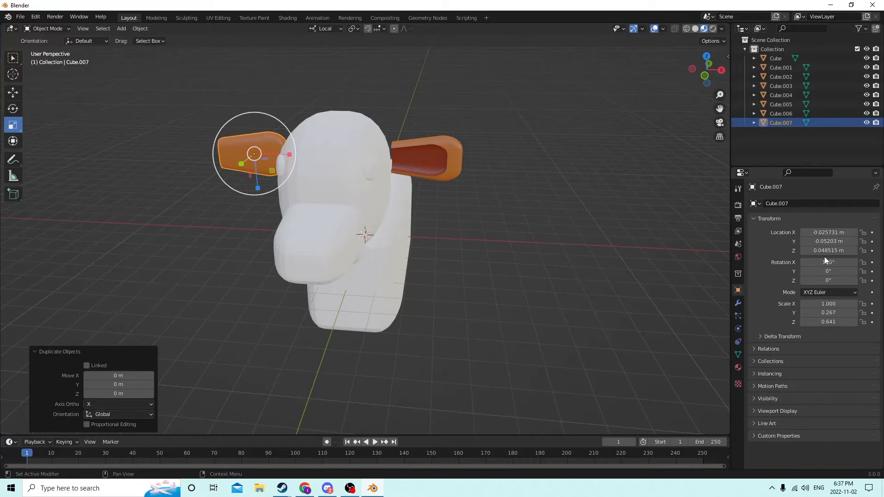
{"action": "left_click", "coordinate": [824, 261]}
{"action": "type", "text": "0"}
{"action": "key", "text": "Return"}
Set the copied ear's Y rotation to 180° so its narrow end points toward the head
{"action": "left_click", "coordinate": [823, 271]}
{"action": "type", "text": "18"}
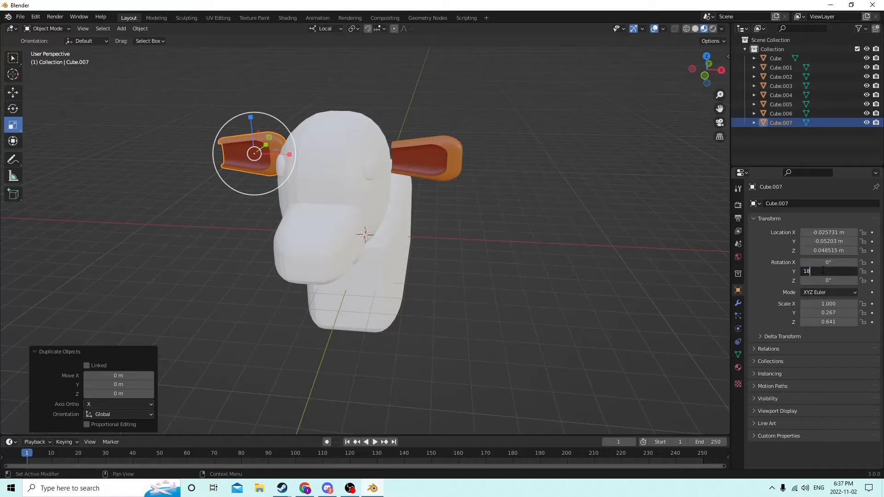
{"action": "type", "text": "0"}
{"action": "key", "text": "Return"}
Shorten both ears together by scaling them along local X to an X scale of about 0.885
{"action": "middle_click_drag", "start_coordinate": [691, 271], "coordinate": [491, 133]}
{"action": "left_click", "coordinate": [463, 148]}
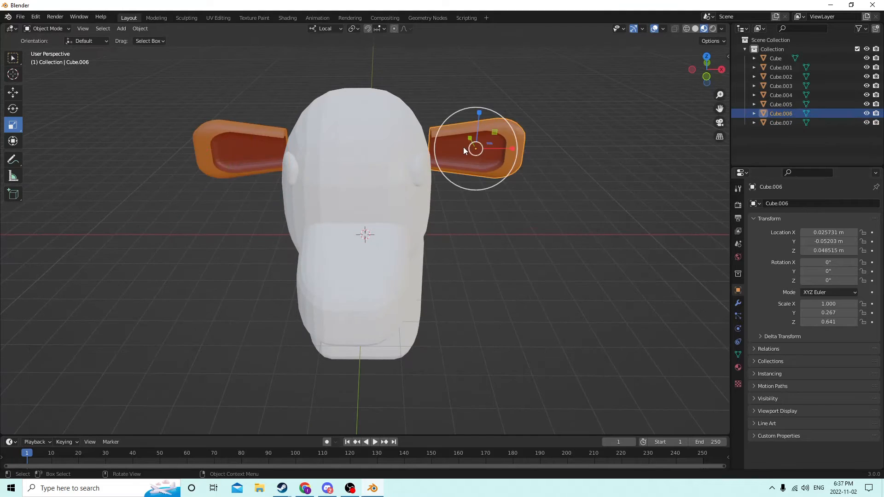
{"action": "left_click", "coordinate": [228, 148], "text": "shift"}
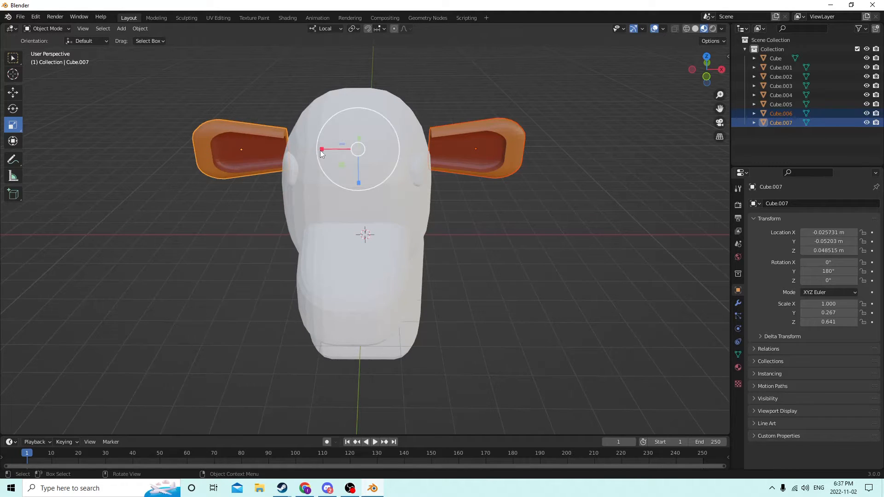
{"action": "left_click_drag", "start_coordinate": [320, 150], "coordinate": [328, 149]}
{"action": "scroll", "coordinate": [330, 127], "scroll_direction": "up", "scroll_amount": 3}
{"action": "scroll", "coordinate": [331, 135], "scroll_direction": "down", "scroll_amount": 3}
{"action": "middle_click_drag", "start_coordinate": [330, 128], "coordinate": [364, 131]}
{"action": "left_click", "coordinate": [587, 139]}
{"action": "middle_click_drag", "start_coordinate": [586, 139], "coordinate": [617, 149]}
Set the X rotation of the original ear, on the positive X side of the head, to 5°
{"action": "middle_click_drag", "start_coordinate": [493, 142], "coordinate": [433, 139]}
{"action": "left_click", "coordinate": [460, 154]}
{"action": "middle_click_drag", "start_coordinate": [317, 117], "coordinate": [395, 121]}
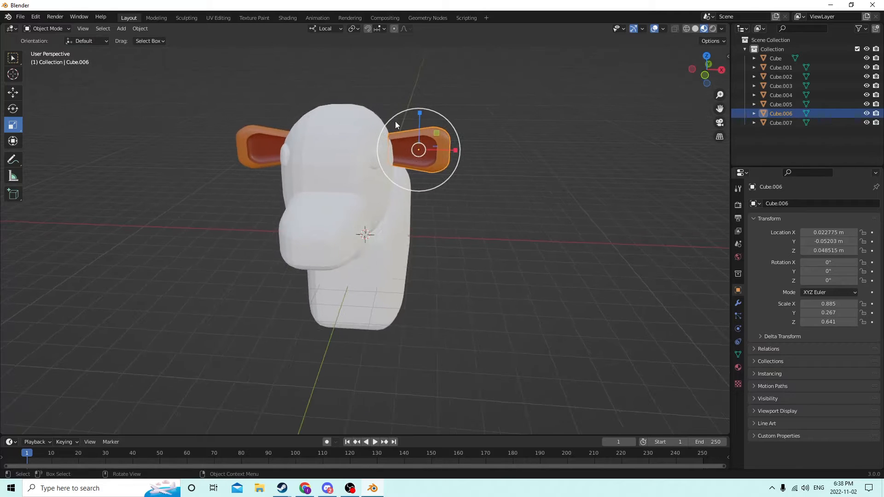
{"action": "left_click", "coordinate": [824, 263]}
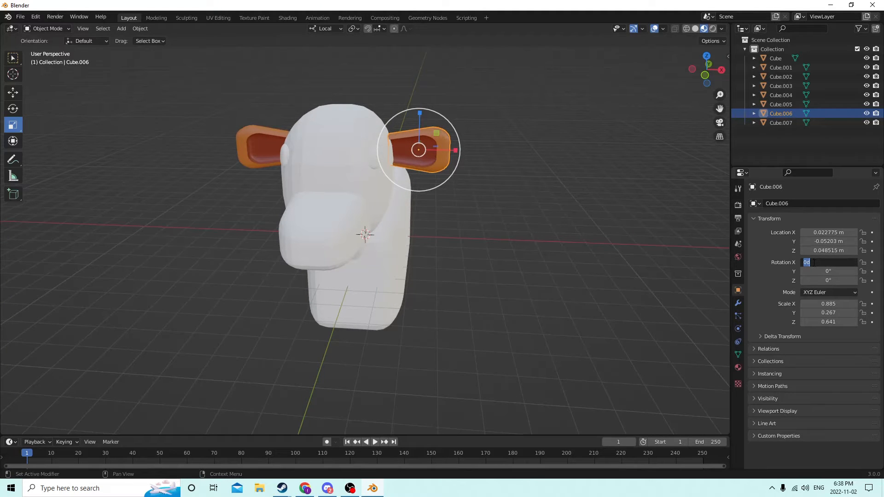
{"action": "type", "text": "5"}
{"action": "key", "text": "Return"}
Tilt the original ear about Y, trying a rotation of 15° and correcting it to -15°
{"action": "middle_click_drag", "start_coordinate": [617, 209], "coordinate": [689, 229]}
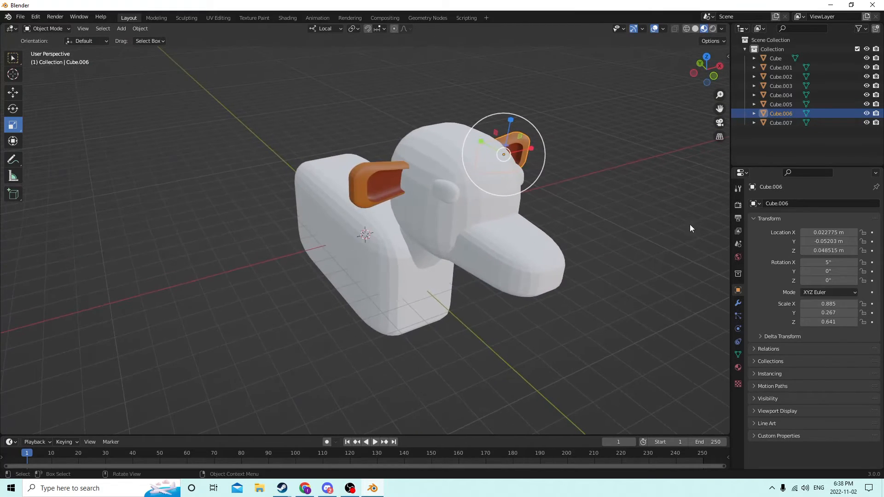
{"action": "left_click", "coordinate": [831, 274]}
{"action": "type", "text": "15"}
{"action": "key", "text": "Return"}
{"action": "left_click", "coordinate": [829, 274]}
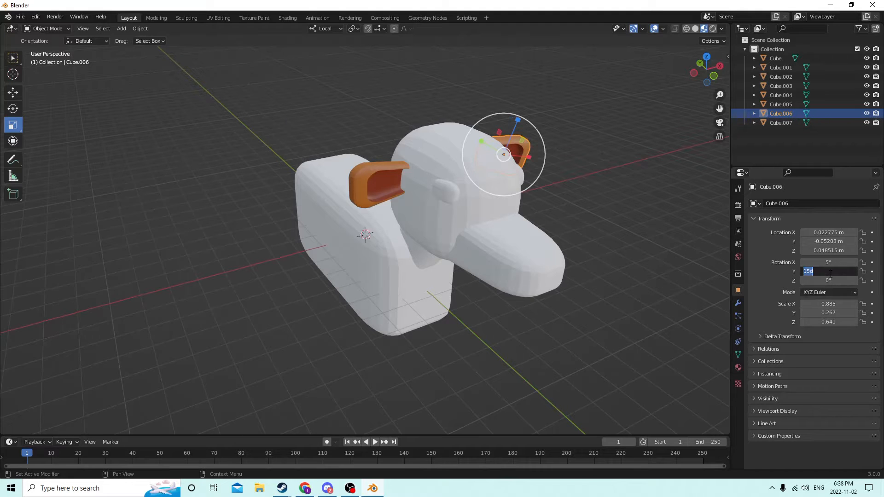
{"action": "key", "text": "Return"}
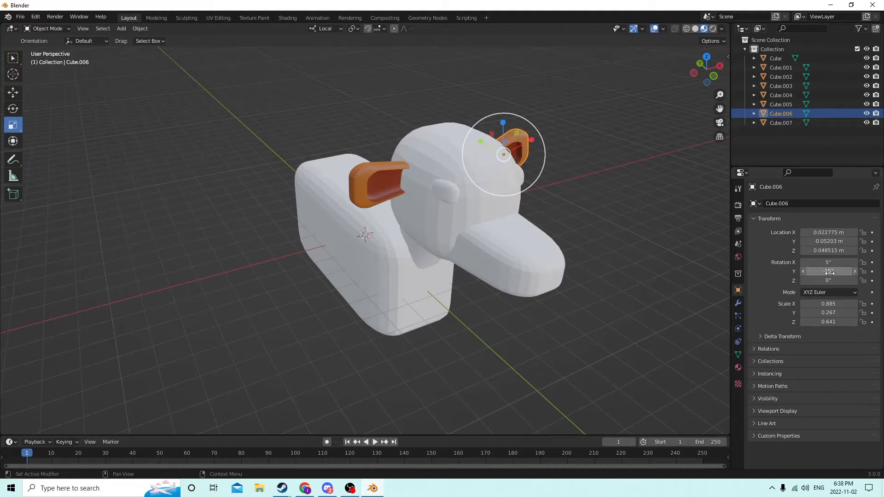
Tilt the copied ear on the negative X side to match, trying a Y rotation of 165° and settling on 195°
{"action": "middle_click_drag", "start_coordinate": [679, 217], "coordinate": [383, 162]}
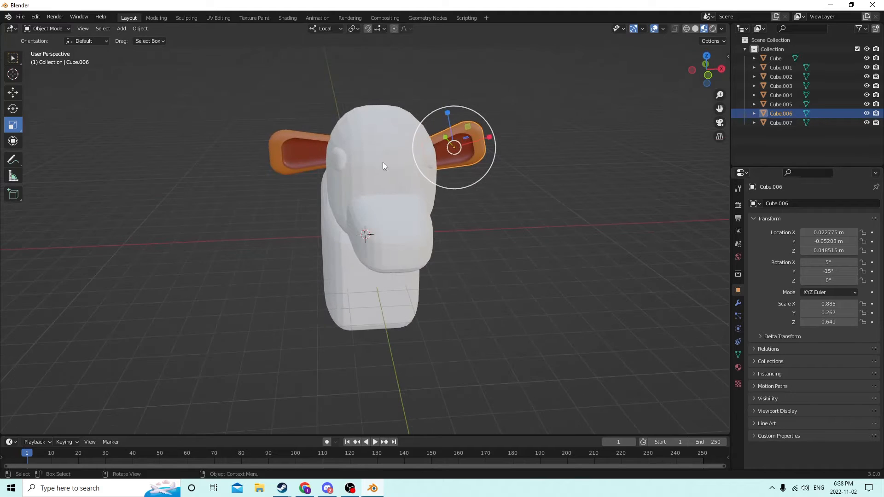
{"action": "left_click", "coordinate": [298, 157]}
{"action": "middle_click_drag", "start_coordinate": [298, 157], "coordinate": [297, 150]}
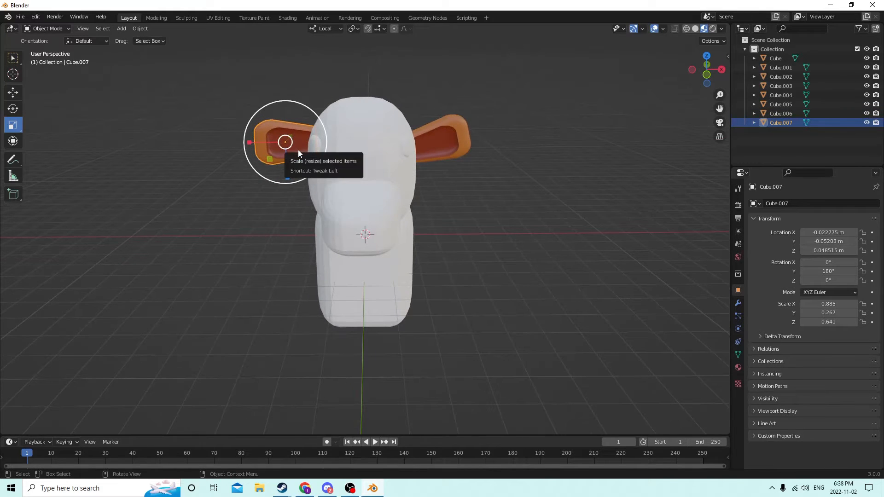
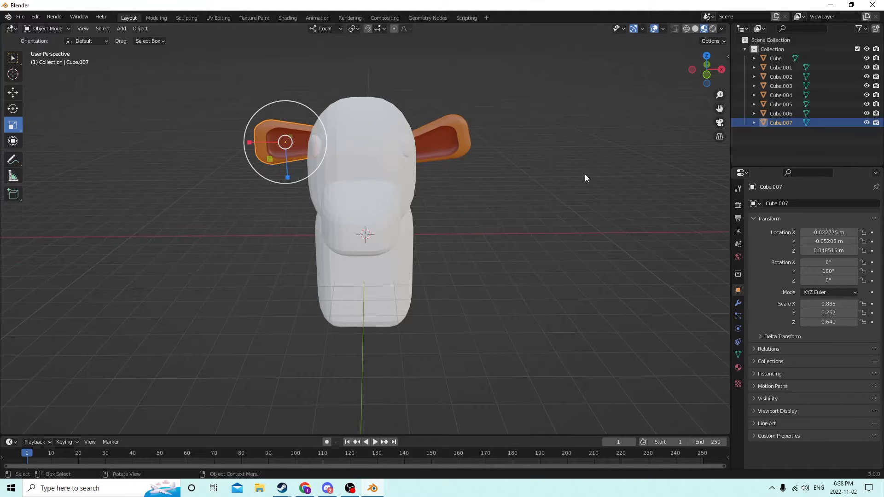
{"action": "middle_click_drag", "start_coordinate": [586, 178], "coordinate": [578, 172]}
{"action": "left_click", "coordinate": [826, 272]}
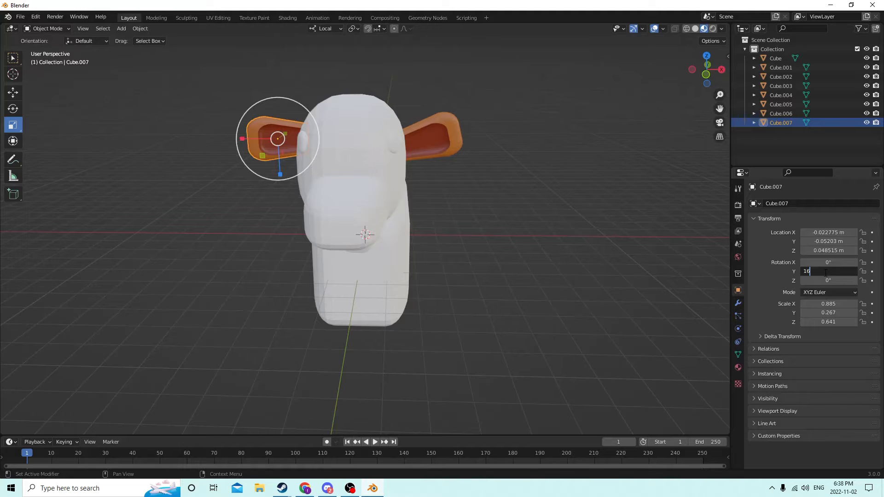
{"action": "type", "text": "165"}
{"action": "key", "text": "Return"}
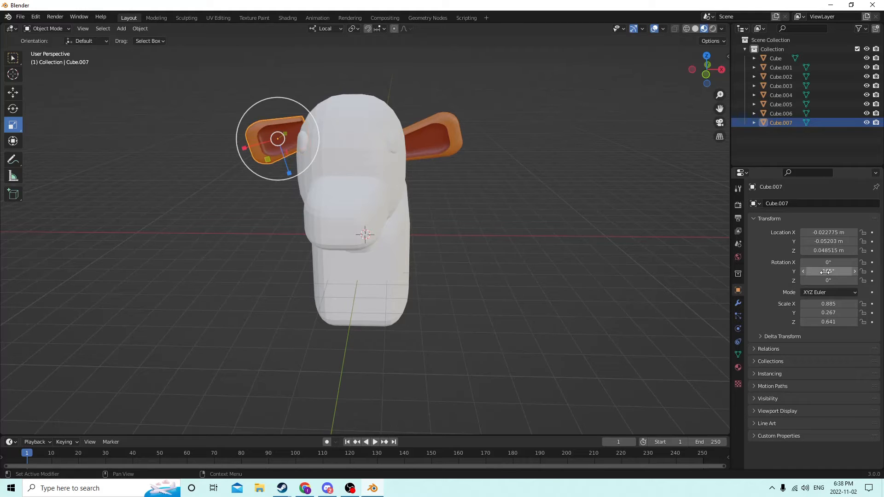
{"action": "left_click", "coordinate": [824, 272]}
{"action": "type", "text": "195"}
{"action": "key", "text": "Return"}
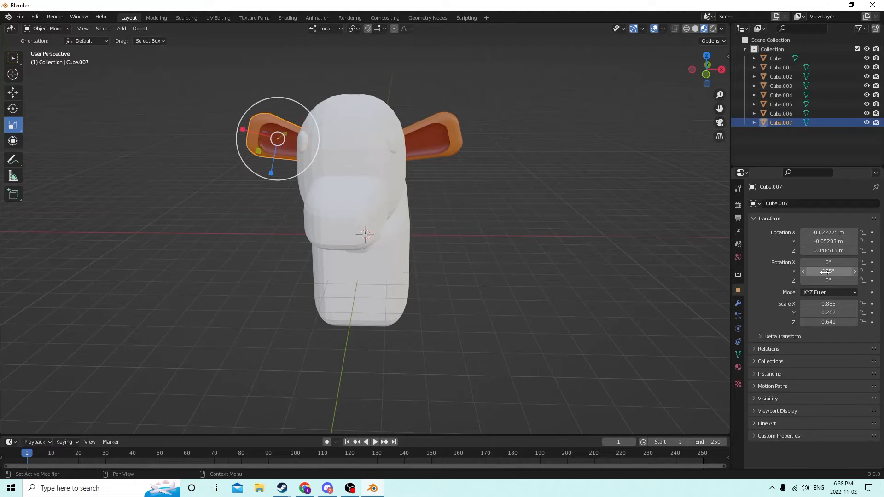
Move the original ear on the positive X side slightly upward along its local Z axis
{"action": "middle_click_drag", "start_coordinate": [507, 51], "coordinate": [533, 74]}
{"action": "left_click", "coordinate": [558, 105]}
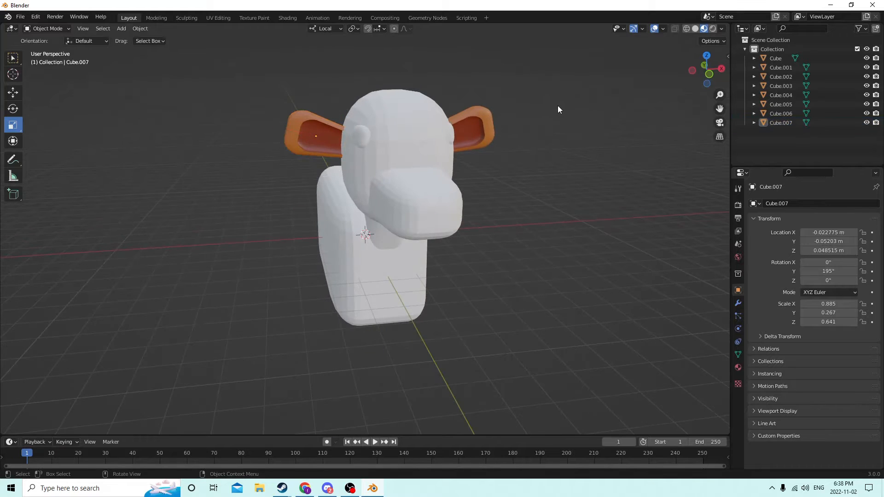
{"action": "middle_click_drag", "start_coordinate": [558, 105], "coordinate": [450, 108]}
{"action": "left_click", "coordinate": [440, 91]}
{"action": "left_click", "coordinate": [327, 163], "text": "shift"}
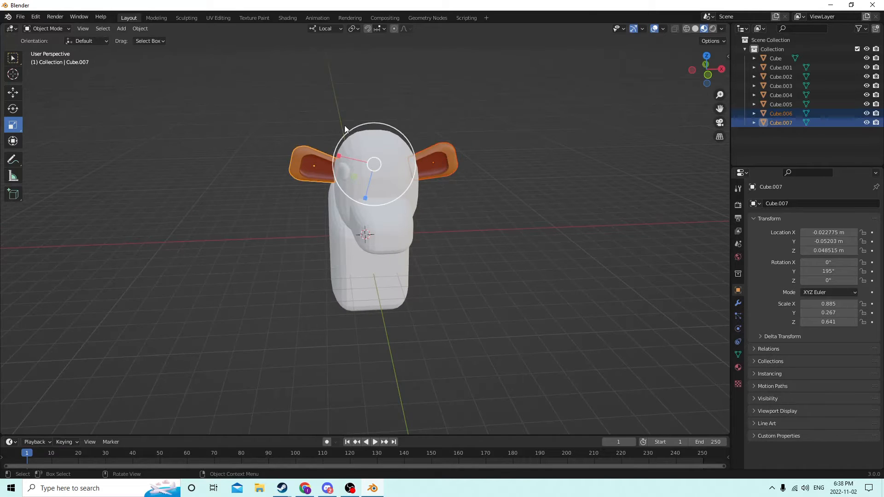
{"action": "left_click", "coordinate": [21, 94]}
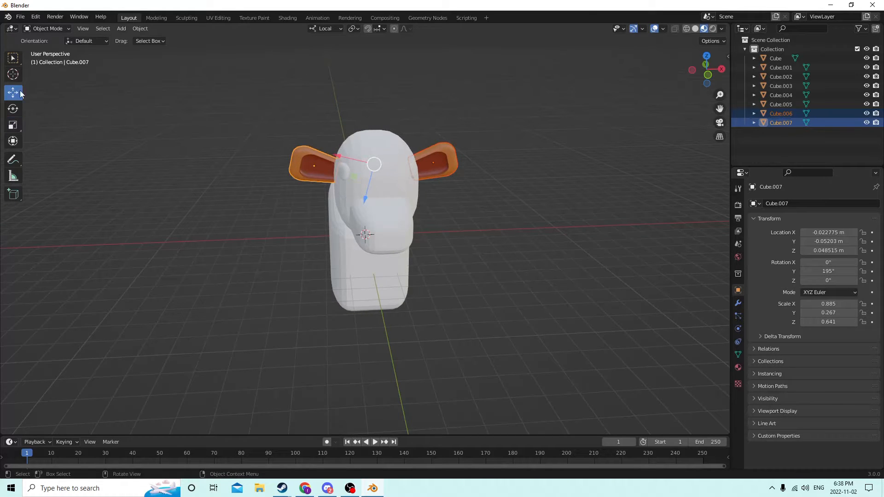
{"action": "middle_click_drag", "start_coordinate": [359, 165], "coordinate": [363, 194]}
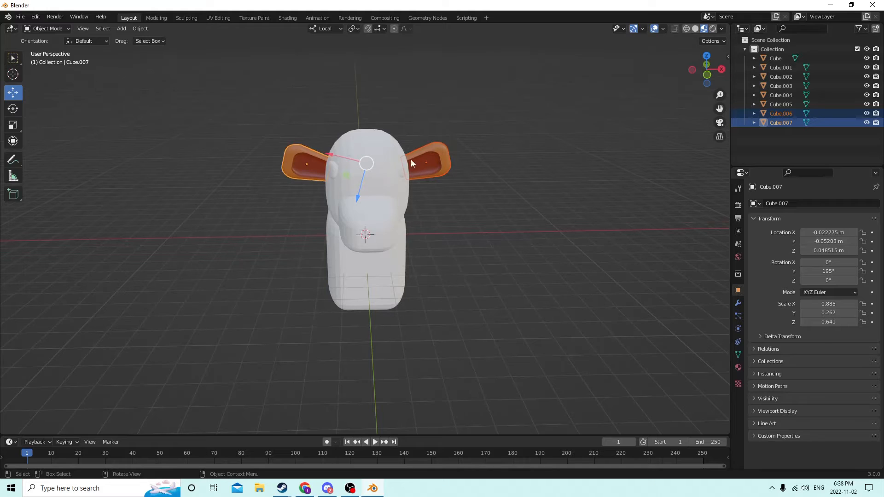
{"action": "left_click", "coordinate": [418, 163]}
{"action": "left_click_drag", "start_coordinate": [419, 126], "coordinate": [416, 118]}
Raise the copied ear along its local Z axis by about 0.0047 m, to location X -0.021557 m and Z 0.05306 m
{"action": "left_click", "coordinate": [321, 168]}
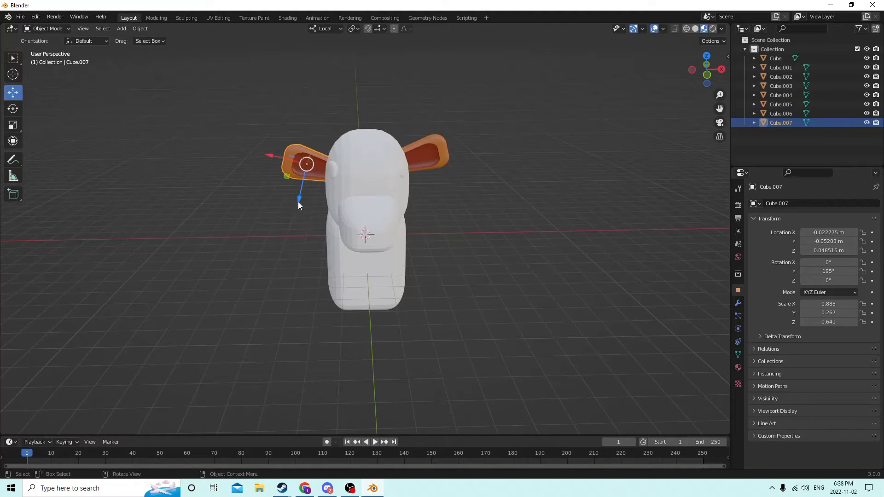
{"action": "left_click_drag", "start_coordinate": [299, 202], "coordinate": [302, 188]}
{"action": "middle_click_drag", "start_coordinate": [301, 187], "coordinate": [296, 168]}
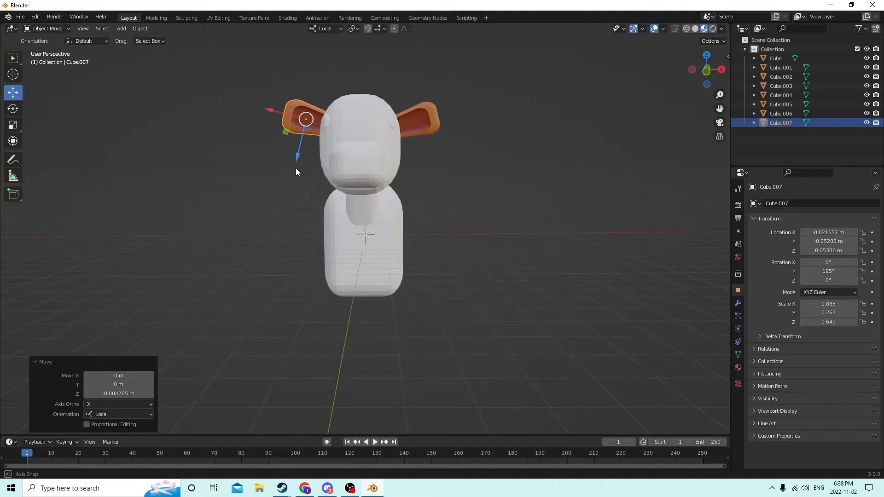
Nudge the original ear along its local Z axis to location X 0.021687 m, Z 0.052576 m, level with the copied ear
{"action": "left_click", "coordinate": [510, 134]}
{"action": "mouse_move", "coordinate": [511, 133]}
{"action": "middle_mouse_down"}
{"action": "mouse_move", "coordinate": [513, 153]}
{"action": "mouse_move", "coordinate": [512, 137]}
{"action": "middle_mouse_up"}
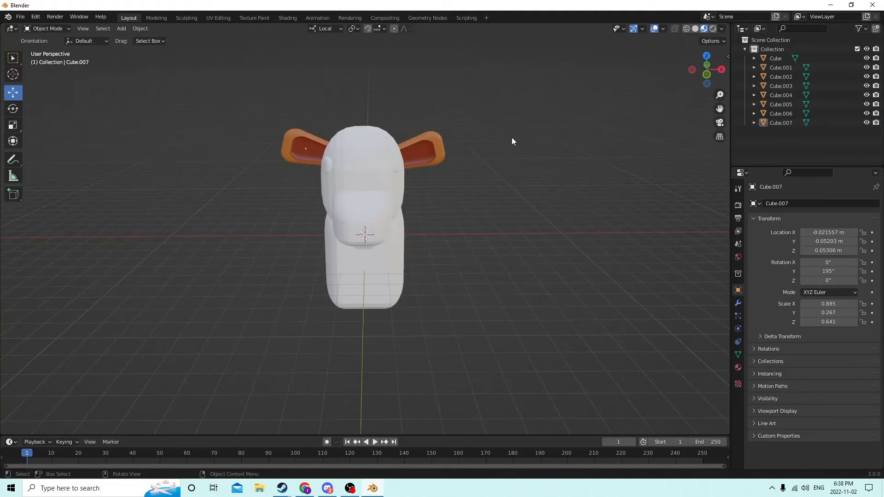
{"action": "left_click", "coordinate": [417, 154]}
{"action": "left_click_drag", "start_coordinate": [409, 118], "coordinate": [504, 129]}
Deselect the ear and switch the viewport to solid shading
{"action": "left_click", "coordinate": [504, 129]}
{"action": "middle_click_drag", "start_coordinate": [504, 128], "coordinate": [562, 115]}
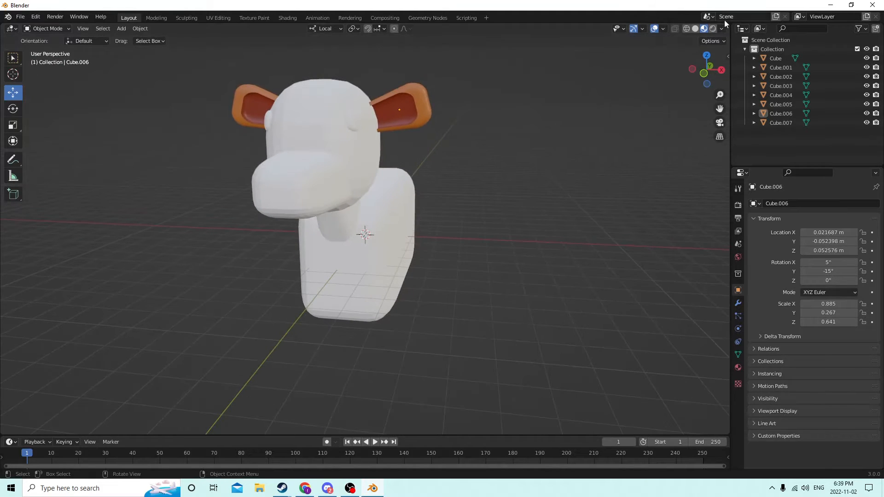
{"action": "left_click", "coordinate": [695, 28]}
{"action": "mouse_move", "coordinate": [618, 82]}
{"action": "middle_mouse_down"}
{"action": "mouse_move", "coordinate": [544, 101]}
{"action": "mouse_move", "coordinate": [565, 93]}
{"action": "mouse_move", "coordinate": [598, 98]}
{"action": "mouse_move", "coordinate": [581, 99]}
{"action": "mouse_move", "coordinate": [565, 83]}
{"action": "mouse_move", "coordinate": [594, 96]}
{"action": "middle_mouse_up"}
Try narrowing the snout along its local X axis to an X scale of 0.972, and undo the scaling
{"action": "left_click", "coordinate": [360, 211]}
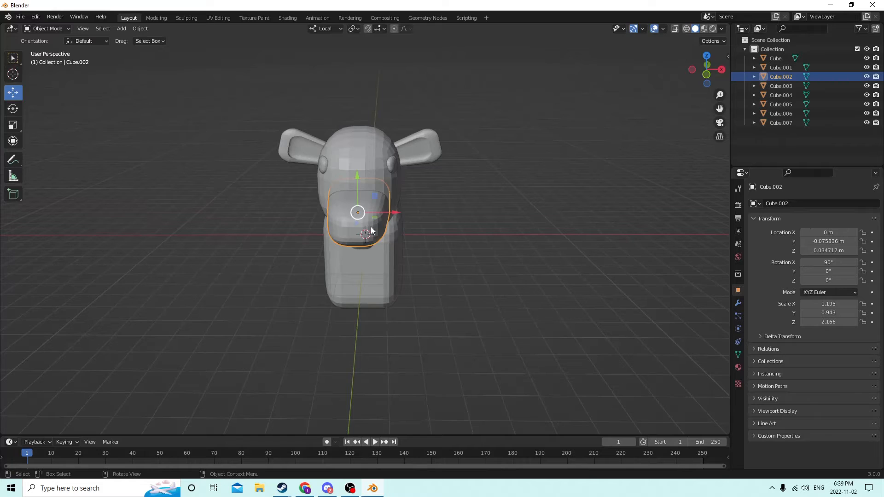
{"action": "middle_click_drag", "start_coordinate": [360, 210], "coordinate": [239, 174]}
{"action": "left_click", "coordinate": [8, 131]}
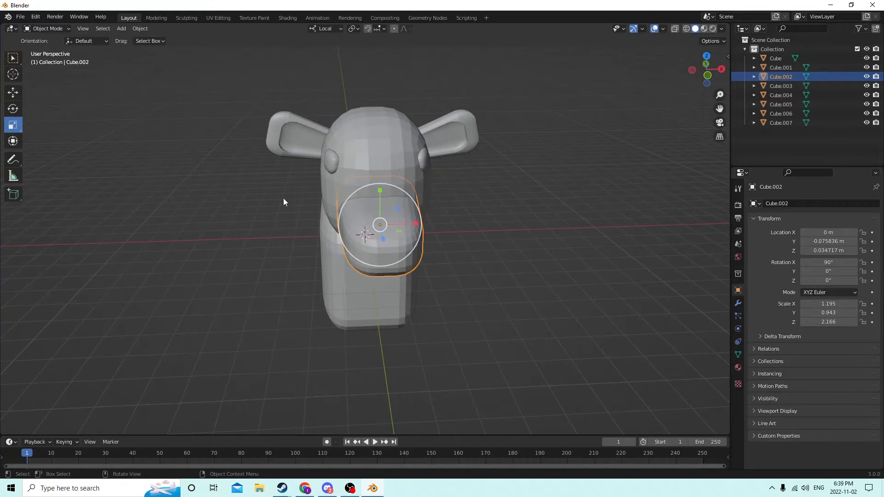
{"action": "left_click_drag", "start_coordinate": [414, 221], "coordinate": [402, 220]}
{"action": "mouse_move", "coordinate": [402, 219]}
{"action": "middle_mouse_down"}
{"action": "mouse_move", "coordinate": [355, 212]}
{"action": "mouse_move", "coordinate": [349, 196]}
{"action": "mouse_move", "coordinate": [392, 224]}
{"action": "middle_mouse_up"}
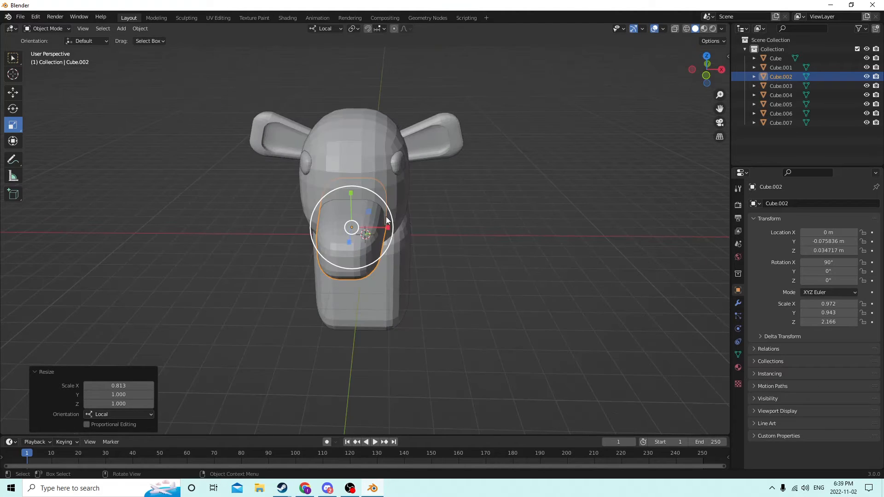
{"action": "left_click", "coordinate": [44, 18]}
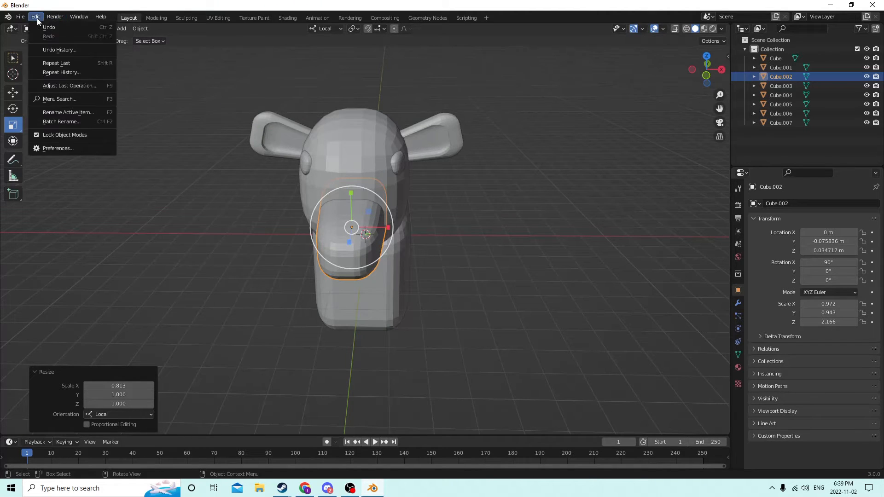
{"action": "left_click", "coordinate": [47, 28]}
{"action": "middle_click_drag", "start_coordinate": [90, 35], "coordinate": [155, 43]}
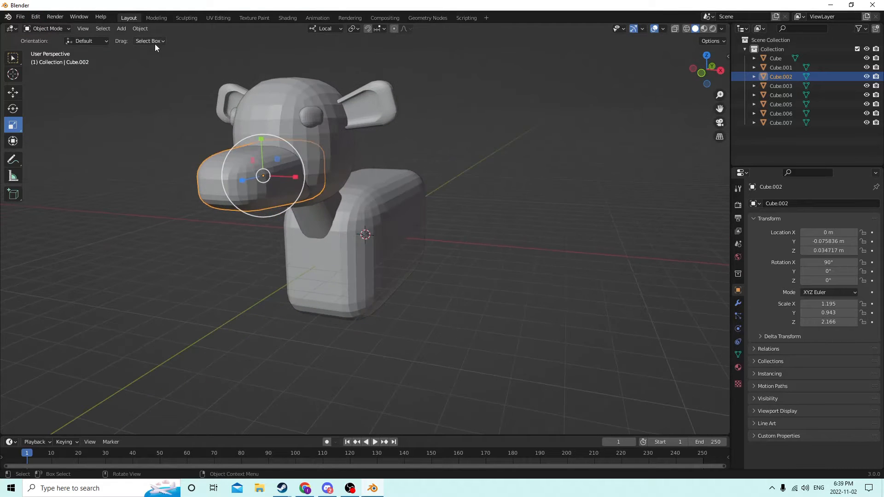
Lengthen the head along its local Y axis to a Y scale of about 2.53
{"action": "left_click", "coordinate": [480, 139]}
{"action": "middle_click_drag", "start_coordinate": [480, 140], "coordinate": [464, 125]}
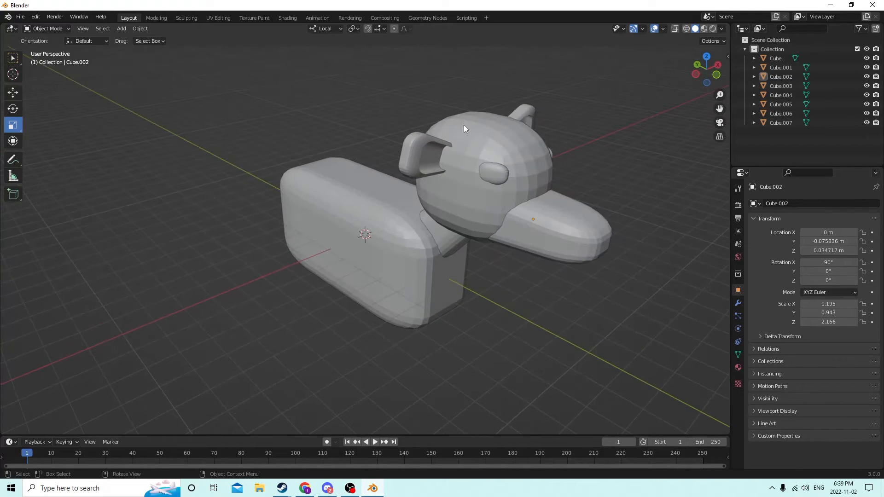
{"action": "left_click", "coordinate": [532, 156]}
{"action": "middle_click_drag", "start_coordinate": [533, 156], "coordinate": [495, 147]}
{"action": "middle_click_drag", "start_coordinate": [544, 154], "coordinate": [557, 153]}
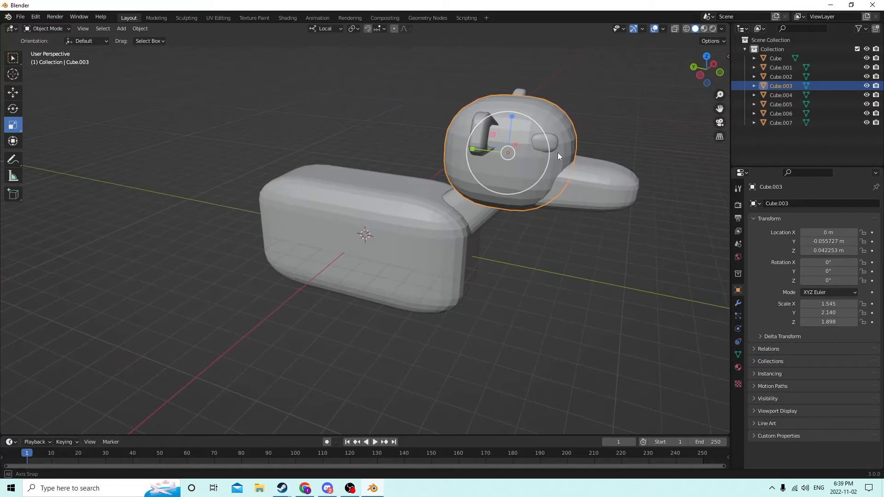
{"action": "left_click_drag", "start_coordinate": [472, 151], "coordinate": [479, 148]}
{"action": "right_click", "coordinate": [479, 147]}
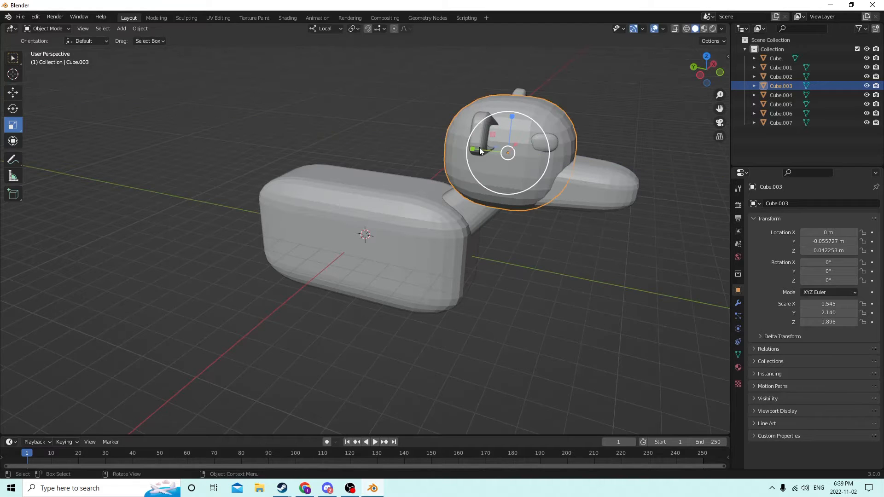
{"action": "mouse_move", "coordinate": [485, 146]}
{"action": "middle_mouse_down"}
{"action": "mouse_move", "coordinate": [475, 148]}
{"action": "mouse_move", "coordinate": [488, 156]}
{"action": "middle_mouse_up"}
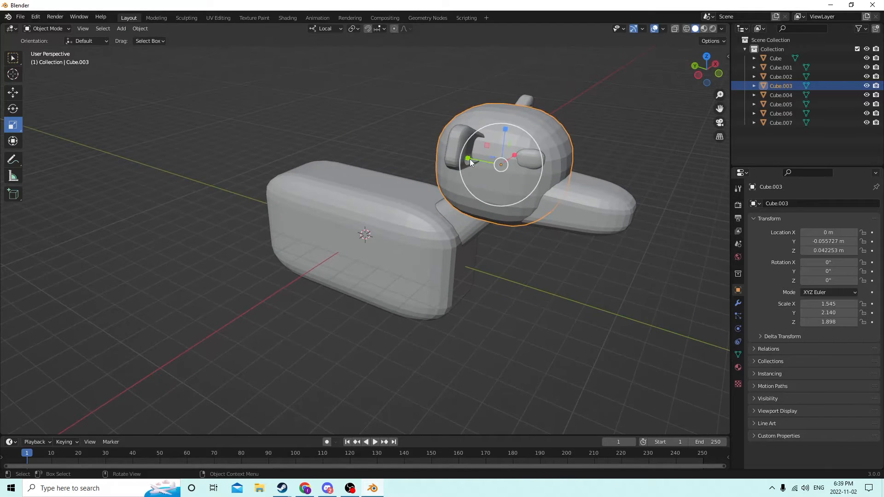
{"action": "left_click_drag", "start_coordinate": [470, 159], "coordinate": [456, 157]}
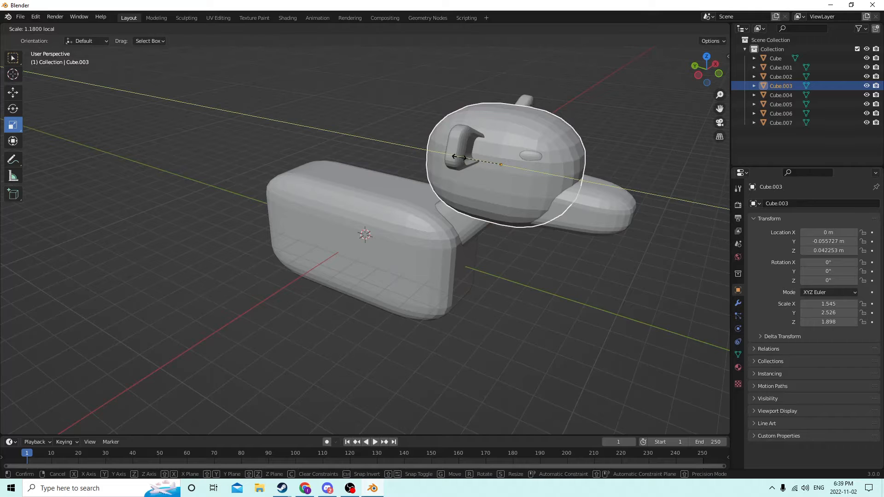
Cancel the pending scaling of the head and clear the selection
{"action": "right_click", "coordinate": [458, 159]}
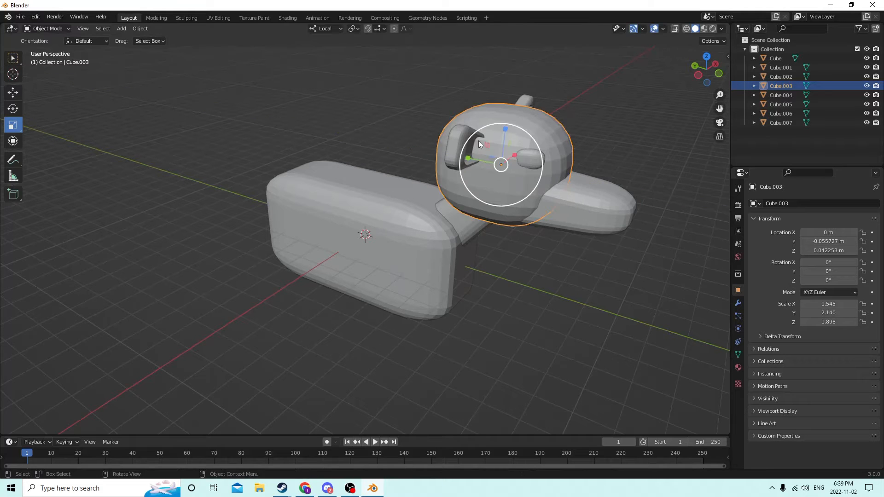
{"action": "middle_click_drag", "start_coordinate": [479, 140], "coordinate": [416, 135]}
{"action": "middle_click_drag", "start_coordinate": [536, 153], "coordinate": [464, 121]}
{"action": "left_click", "coordinate": [493, 147]}
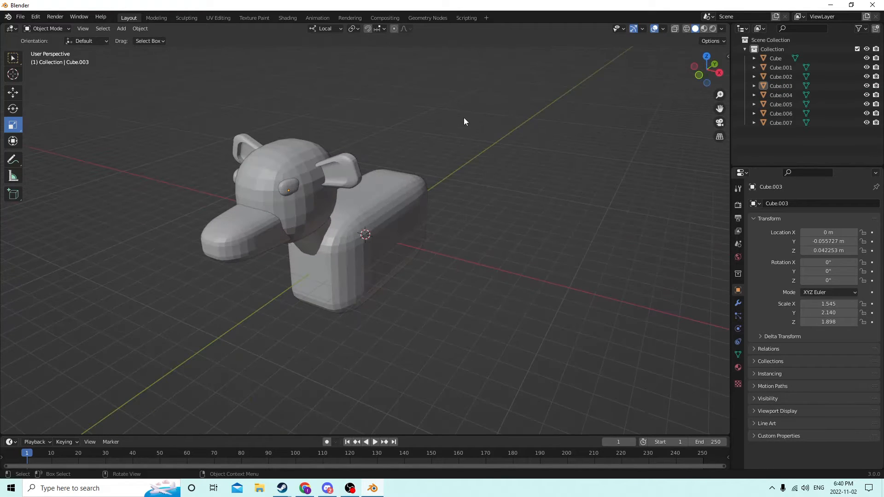
Add a cube mesh and move it to the tip of the snout, at about Y -0.098 m and Z 0.033 m
{"action": "key", "text": "shift+a"}
{"action": "mouse_move", "coordinate": [459, 118]}
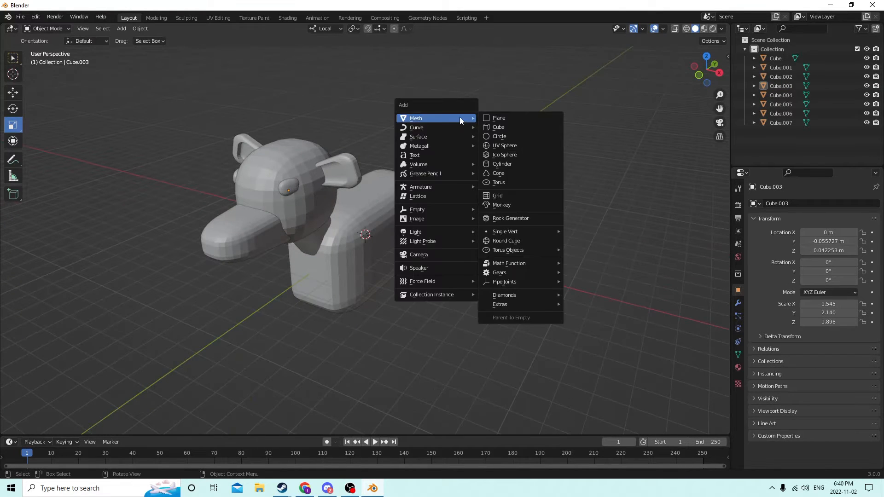
{"action": "left_click", "coordinate": [498, 121]}
{"action": "middle_click_drag", "start_coordinate": [488, 125], "coordinate": [389, 167]}
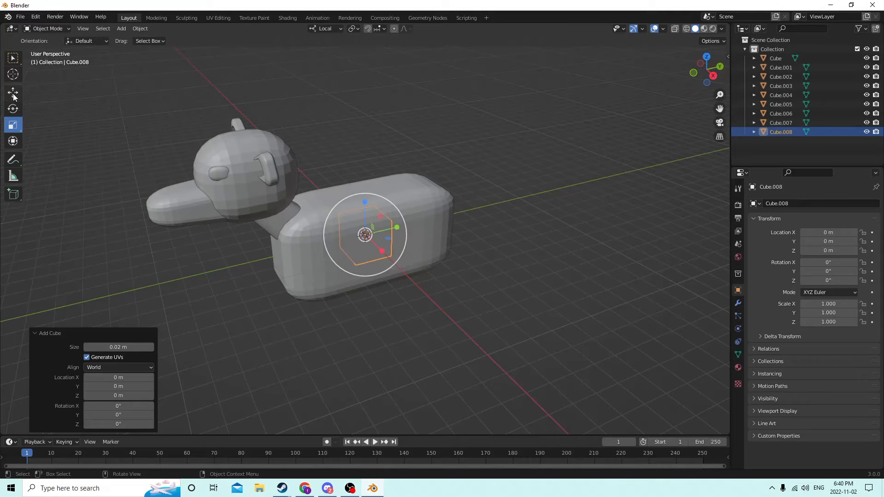
{"action": "left_click_drag", "start_coordinate": [364, 200], "coordinate": [368, 135]}
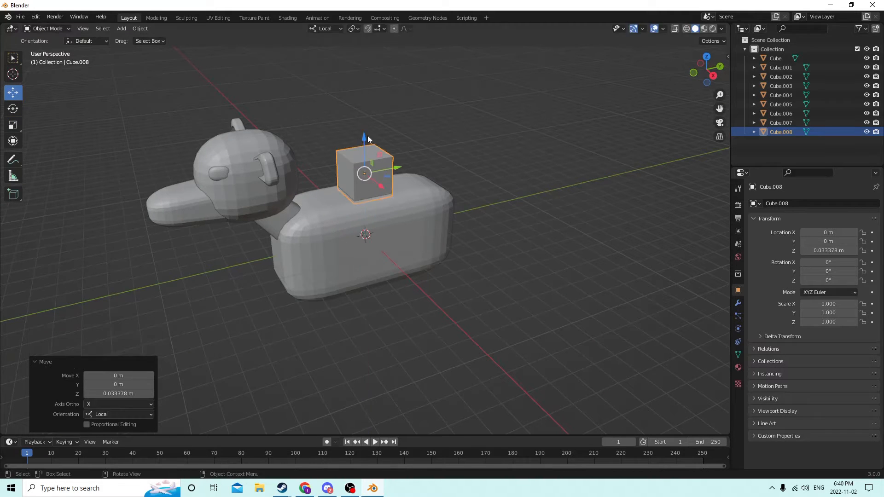
{"action": "middle_click_drag", "start_coordinate": [368, 135], "coordinate": [380, 138]}
{"action": "left_click_drag", "start_coordinate": [403, 172], "coordinate": [198, 186]}
{"action": "middle_click_drag", "start_coordinate": [304, 168], "coordinate": [131, 247]}
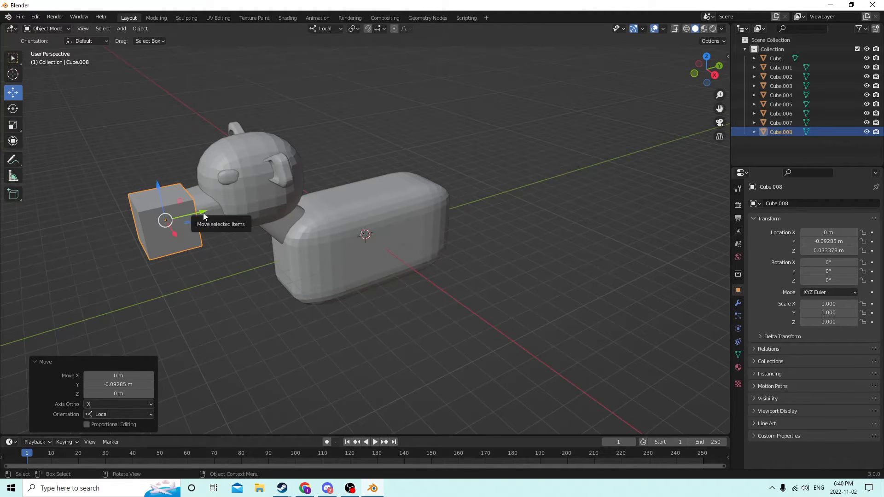
{"action": "left_click_drag", "start_coordinate": [203, 212], "coordinate": [193, 214]}
Bevel all edges of the new cube with six segments to round it into a ball, and return to Object Mode
{"action": "middle_click_drag", "start_coordinate": [193, 214], "coordinate": [298, 192]}
{"action": "key", "text": "Tab"}
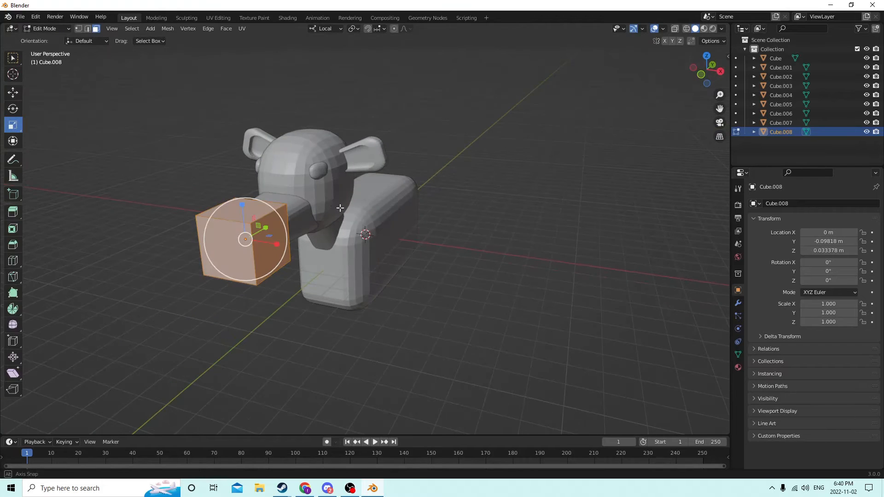
{"action": "middle_click_drag", "start_coordinate": [341, 211], "coordinate": [347, 204]}
{"action": "key", "text": "ctrl+b"}
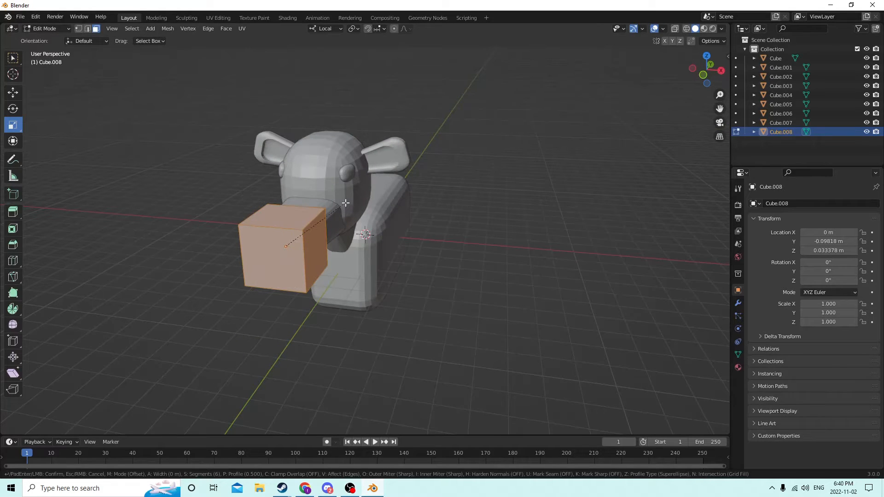
{"action": "left_click", "coordinate": [372, 188]}
{"action": "middle_click_drag", "start_coordinate": [372, 187], "coordinate": [320, 156]}
{"action": "scroll", "coordinate": [339, 179], "scroll_direction": "up", "scroll_amount": 3}
{"action": "scroll", "coordinate": [295, 159], "scroll_direction": "down", "scroll_amount": 3}
{"action": "middle_click_drag", "start_coordinate": [257, 160], "coordinate": [273, 135]}
{"action": "key", "text": "Tab"}
Scale the rounded cube uniformly to about 0.509, and stretch it along local X by about 1.878 into a wide nose
{"action": "key", "text": "s"}
{"action": "left_click", "coordinate": [284, 282]}
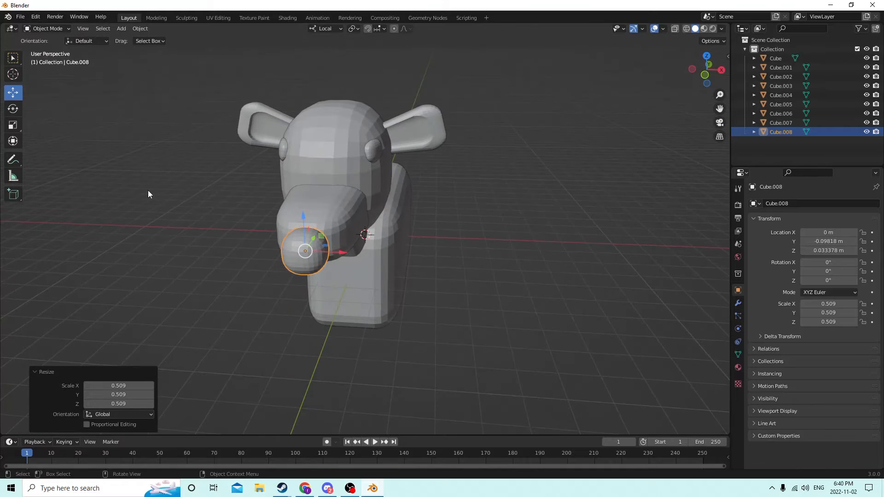
{"action": "left_click", "coordinate": [16, 125]}
{"action": "middle_click_drag", "start_coordinate": [278, 185], "coordinate": [274, 168]}
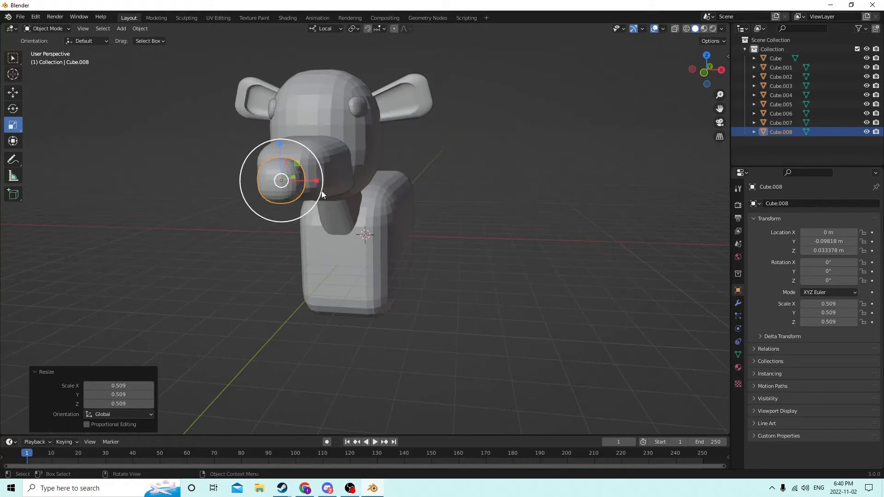
{"action": "left_click_drag", "start_coordinate": [320, 180], "coordinate": [352, 179]}
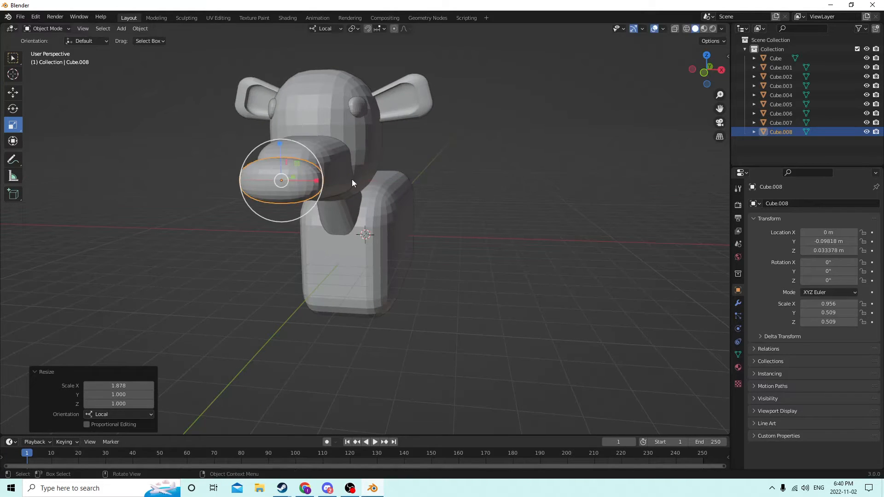
Move the nose about 0.0033 m back toward the head along Y and raise it about 0.0029 m
{"action": "middle_click_drag", "start_coordinate": [352, 179], "coordinate": [392, 183]}
{"action": "middle_click_drag", "start_coordinate": [446, 173], "coordinate": [345, 143]}
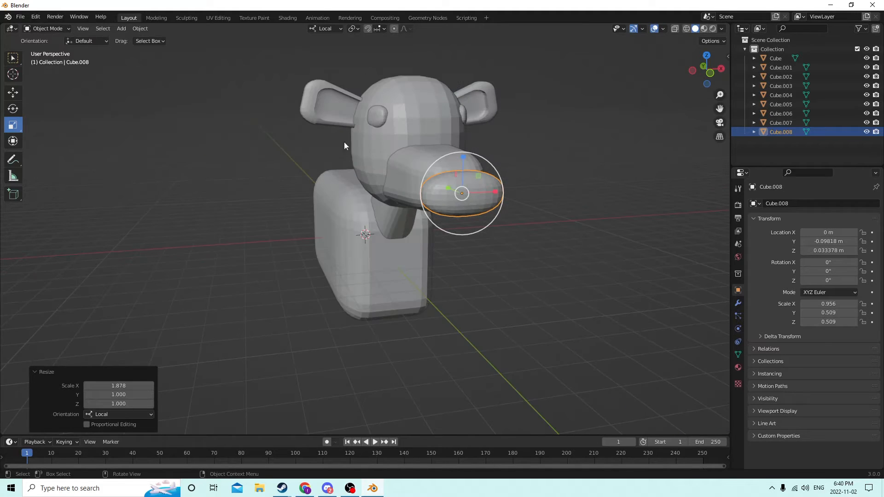
{"action": "left_click", "coordinate": [17, 92]}
{"action": "middle_click_drag", "start_coordinate": [295, 163], "coordinate": [534, 197]}
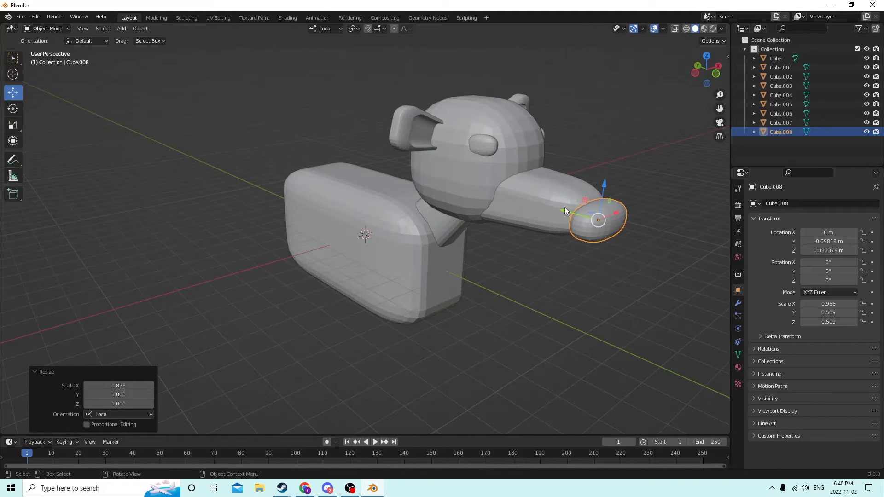
{"action": "left_click_drag", "start_coordinate": [565, 207], "coordinate": [552, 199]}
{"action": "middle_click_drag", "start_coordinate": [552, 199], "coordinate": [460, 170]}
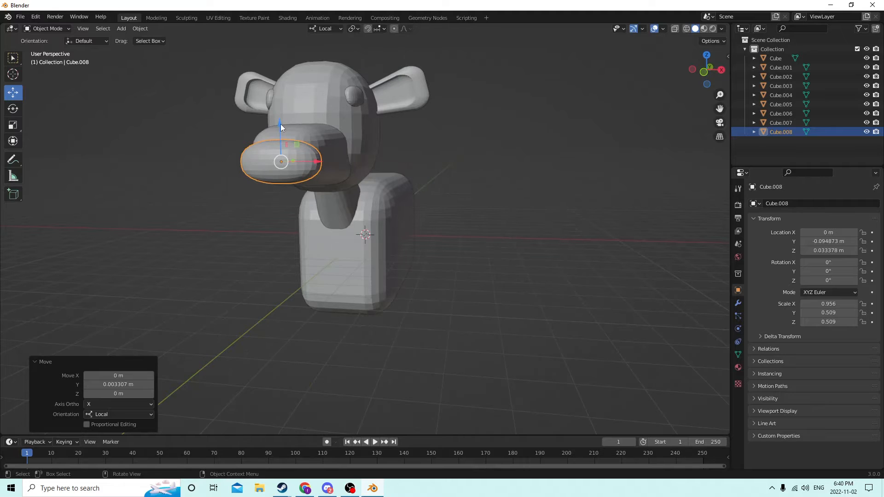
{"action": "left_click_drag", "start_coordinate": [280, 124], "coordinate": [281, 121]}
{"action": "middle_click_drag", "start_coordinate": [281, 120], "coordinate": [425, 145]}
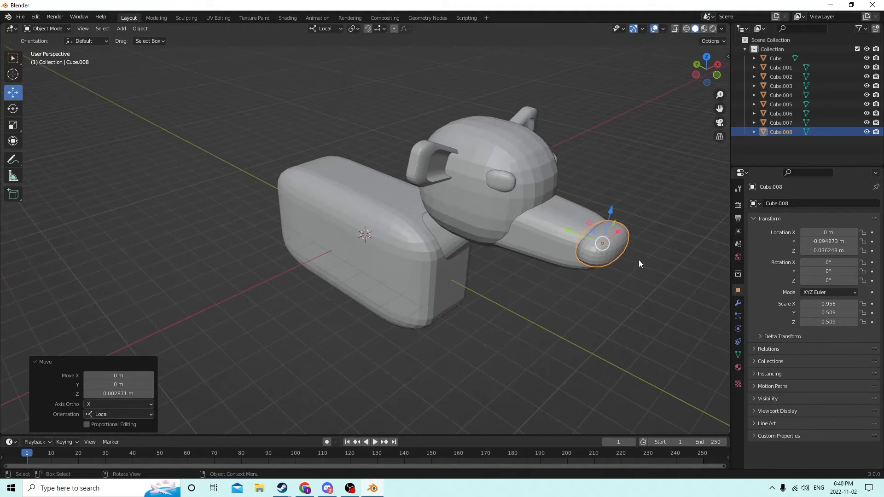
Fine-tune the nose's position against the snout to about Y -0.0936 m and Z 0.0360 m
{"action": "left_click_drag", "start_coordinate": [574, 231], "coordinate": [536, 216]}
{"action": "middle_click_drag", "start_coordinate": [537, 217], "coordinate": [495, 201]}
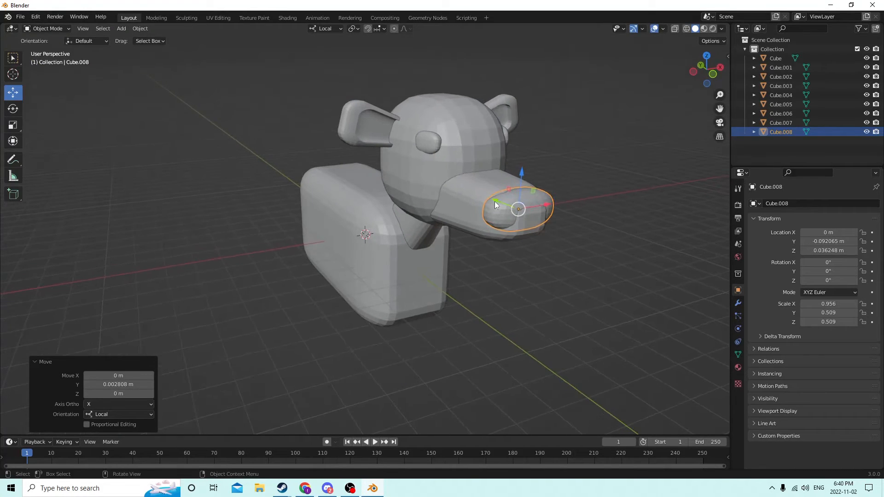
{"action": "left_click_drag", "start_coordinate": [495, 202], "coordinate": [507, 205]}
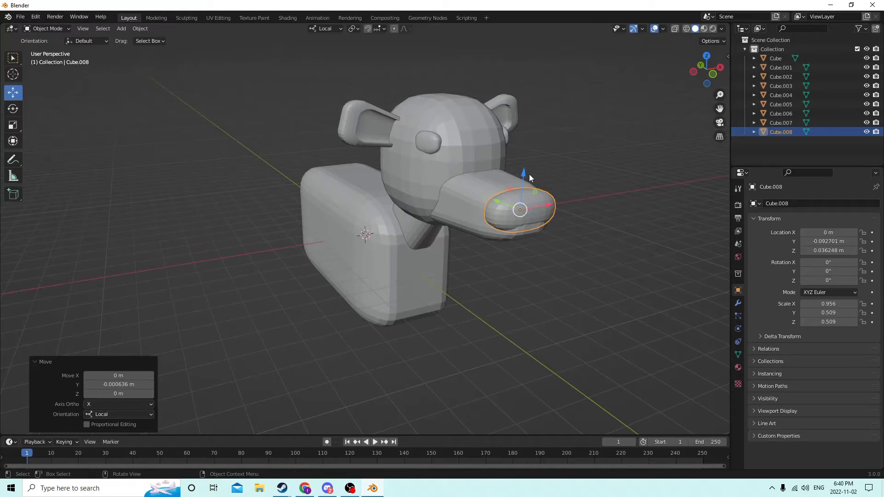
{"action": "left_click_drag", "start_coordinate": [524, 175], "coordinate": [523, 177]}
{"action": "middle_click_drag", "start_coordinate": [522, 177], "coordinate": [525, 206]}
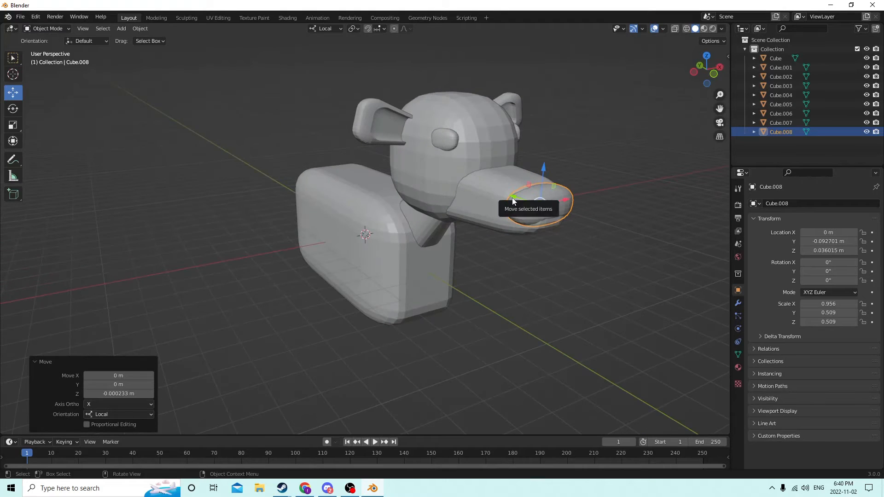
{"action": "left_click_drag", "start_coordinate": [514, 201], "coordinate": [517, 198]}
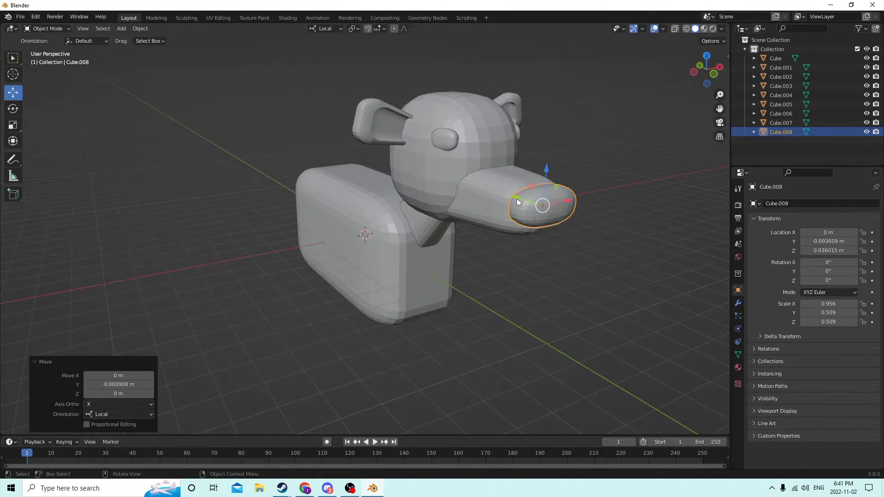
{"action": "middle_click_drag", "start_coordinate": [516, 198], "coordinate": [496, 179]}
{"action": "left_click", "coordinate": [635, 197]}
Shrink the nose uniformly by a factor of about 0.893 and deselect it
{"action": "middle_click_drag", "start_coordinate": [635, 197], "coordinate": [593, 211]}
{"action": "left_click", "coordinate": [278, 269]}
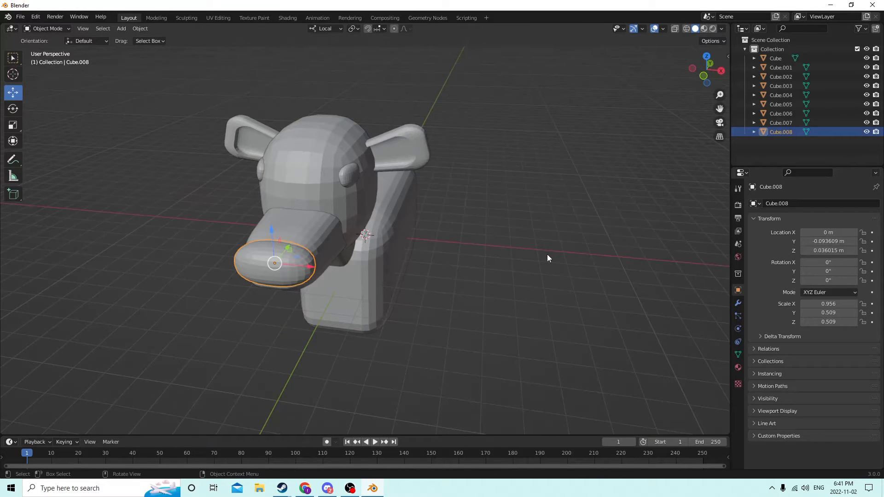
{"action": "key", "text": "s"}
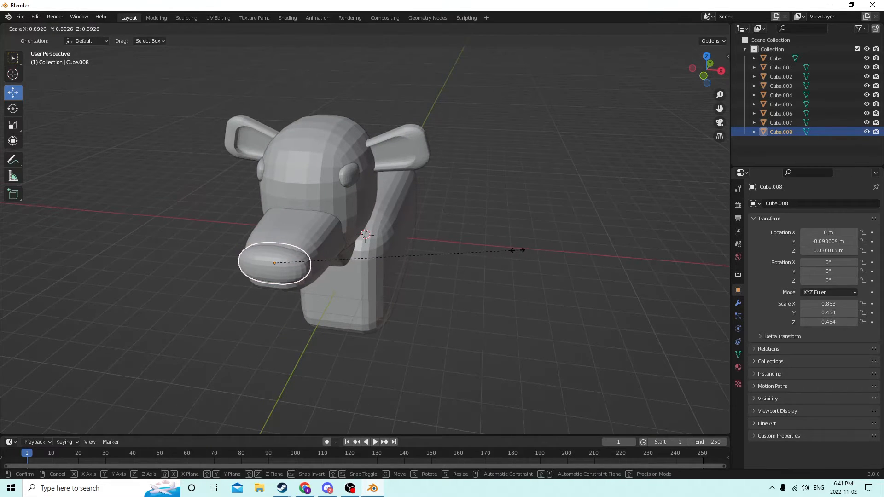
{"action": "left_click", "coordinate": [518, 250]}
{"action": "middle_click_drag", "start_coordinate": [525, 246], "coordinate": [515, 232]}
{"action": "left_click", "coordinate": [542, 223]}
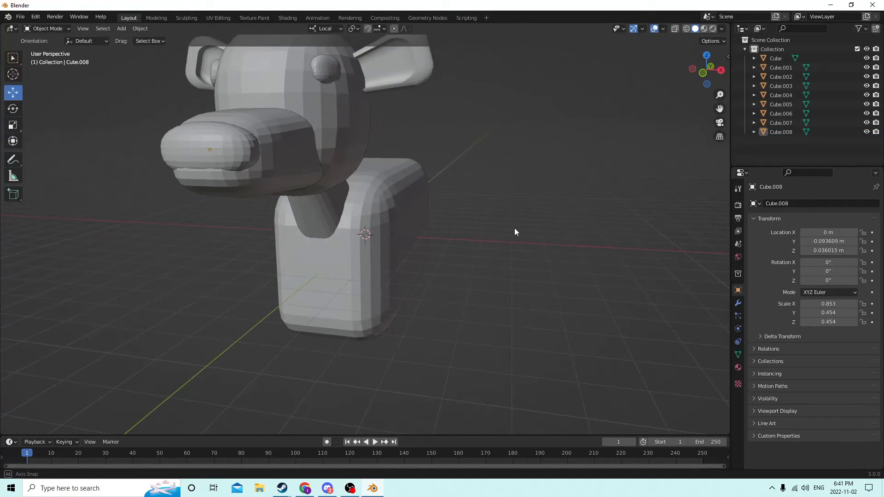
Raise the nose slightly on the snout to about Z 0.0364 m and deselect it
{"action": "left_click", "coordinate": [179, 133]}
{"action": "middle_click_drag", "start_coordinate": [179, 133], "coordinate": [177, 137]}
{"action": "left_click_drag", "start_coordinate": [187, 182], "coordinate": [185, 178]}
{"action": "middle_click_drag", "start_coordinate": [185, 178], "coordinate": [190, 171]}
{"action": "left_click", "coordinate": [551, 276]}
Add another cube mesh and place it in front of the snout at about Y -0.1015 m and Z 0.0353 m
{"action": "middle_click_drag", "start_coordinate": [551, 276], "coordinate": [484, 276]}
{"action": "scroll", "coordinate": [559, 264], "scroll_direction": "down", "scroll_amount": 2}
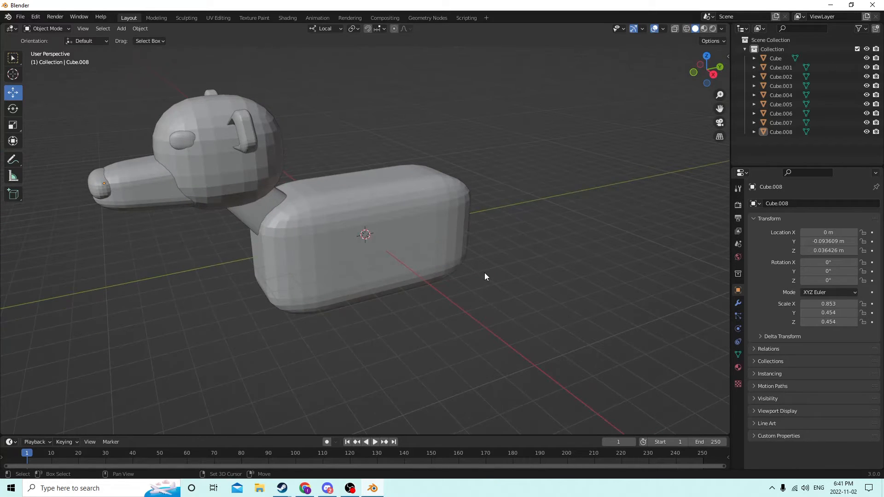
{"action": "key", "text": "shift+a"}
{"action": "mouse_move", "coordinate": [483, 274]}
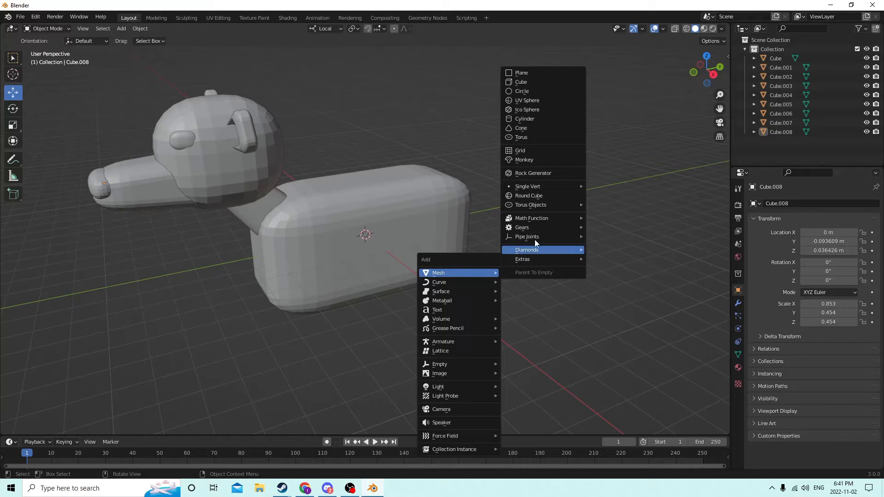
{"action": "left_click", "coordinate": [525, 83]}
{"action": "middle_click_drag", "start_coordinate": [525, 84], "coordinate": [449, 156]}
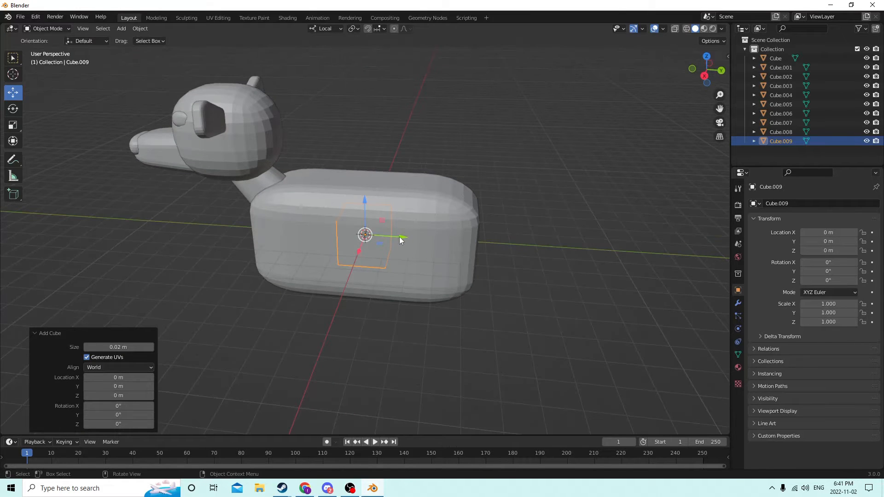
{"action": "left_click_drag", "start_coordinate": [399, 236], "coordinate": [201, 173]}
{"action": "middle_click_drag", "start_coordinate": [200, 173], "coordinate": [323, 183]}
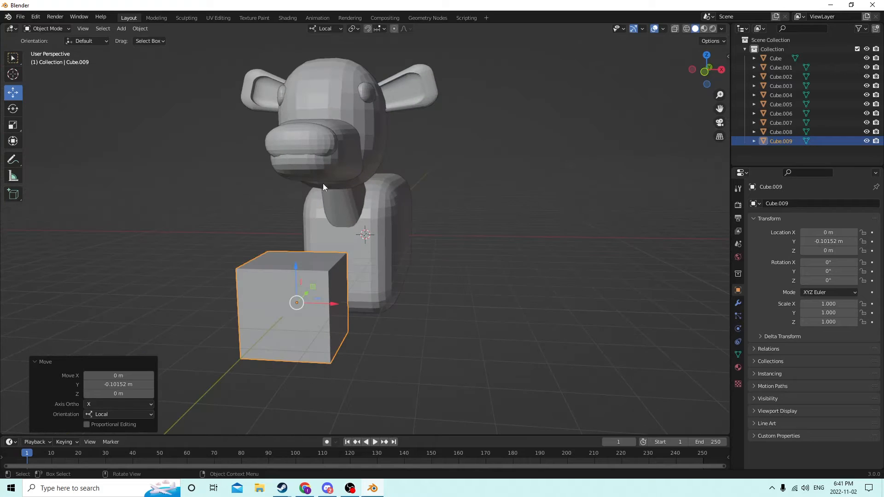
{"action": "left_click_drag", "start_coordinate": [295, 275], "coordinate": [277, 128]}
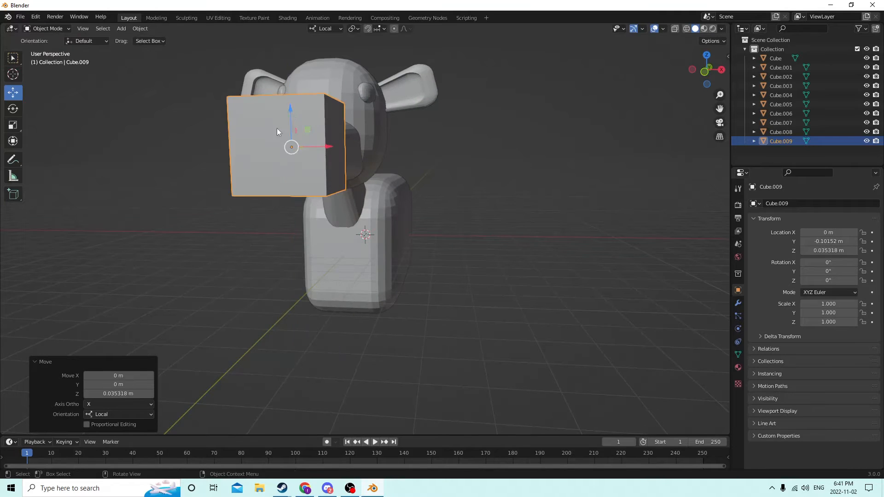
Flatten the new cube into a thin slab by scaling it along local Z to about 0.141
{"action": "mouse_move", "coordinate": [277, 128]}
{"action": "middle_mouse_down"}
{"action": "mouse_move", "coordinate": [261, 147]}
{"action": "mouse_move", "coordinate": [268, 136]}
{"action": "middle_mouse_up"}
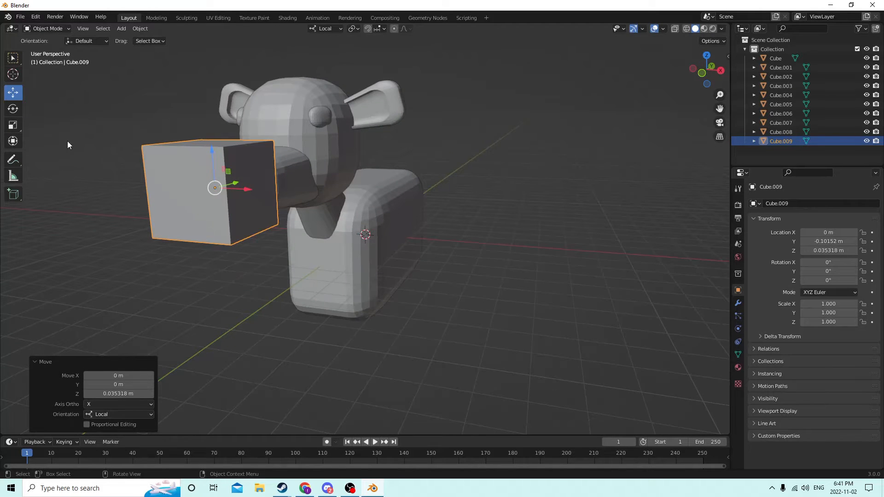
{"action": "left_click", "coordinate": [13, 126]}
{"action": "middle_click_drag", "start_coordinate": [93, 120], "coordinate": [354, 115]}
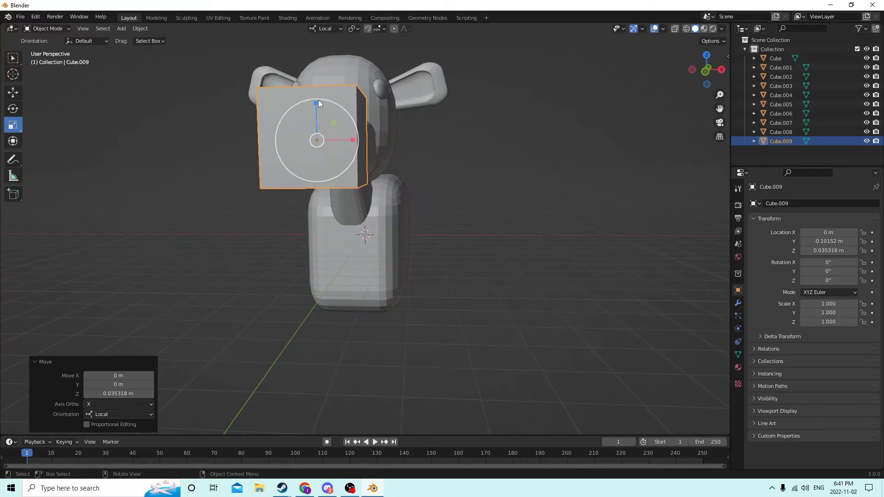
{"action": "left_click_drag", "start_coordinate": [319, 103], "coordinate": [313, 141]}
Move the flat slab about 0.0089 m further forward from the snout along Y
{"action": "middle_click_drag", "start_coordinate": [313, 140], "coordinate": [273, 138]}
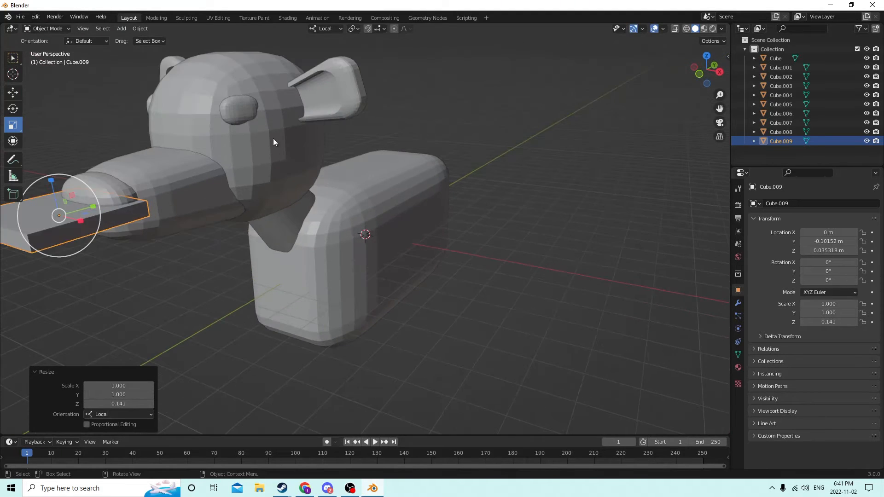
{"action": "scroll", "coordinate": [274, 142], "scroll_direction": "down", "scroll_amount": 2}
{"action": "left_click", "coordinate": [13, 93]}
{"action": "middle_click_drag", "start_coordinate": [176, 106], "coordinate": [107, 197]}
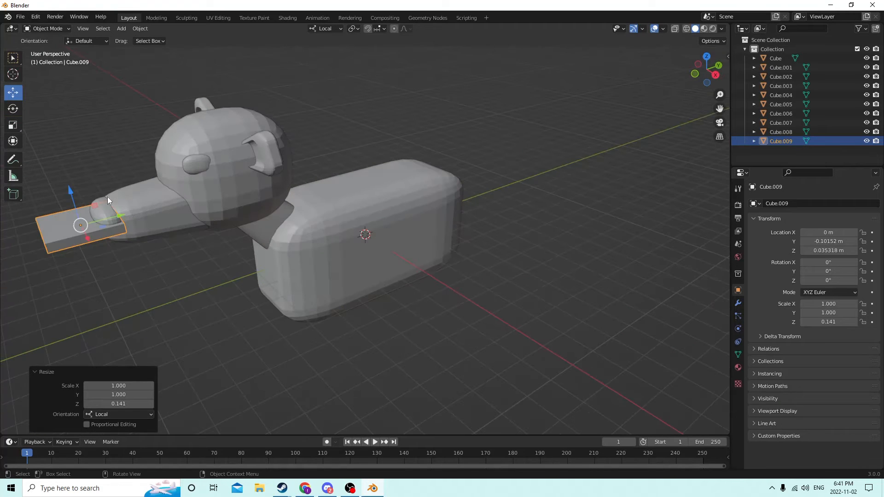
{"action": "left_click_drag", "start_coordinate": [120, 217], "coordinate": [114, 220]}
Enlarge the slab's front face in Edit Mode by a uniform factor of about 1.787
{"action": "middle_click_drag", "start_coordinate": [114, 220], "coordinate": [233, 142]}
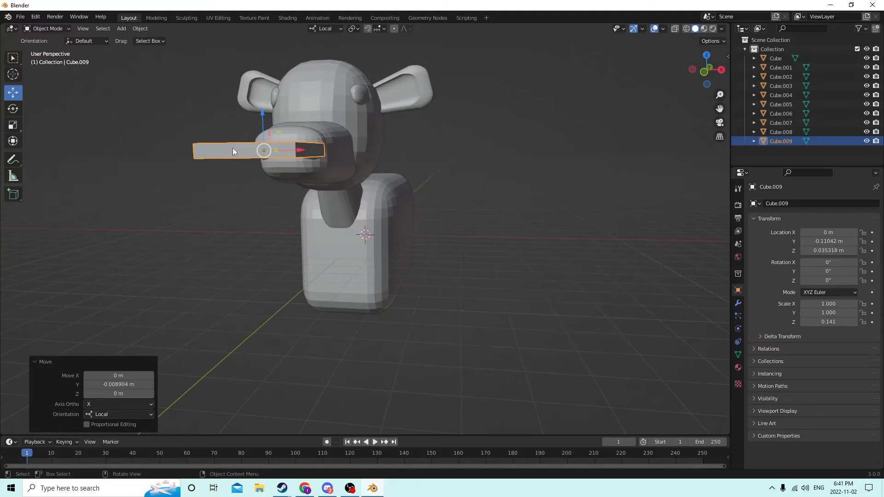
{"action": "key", "text": "Tab"}
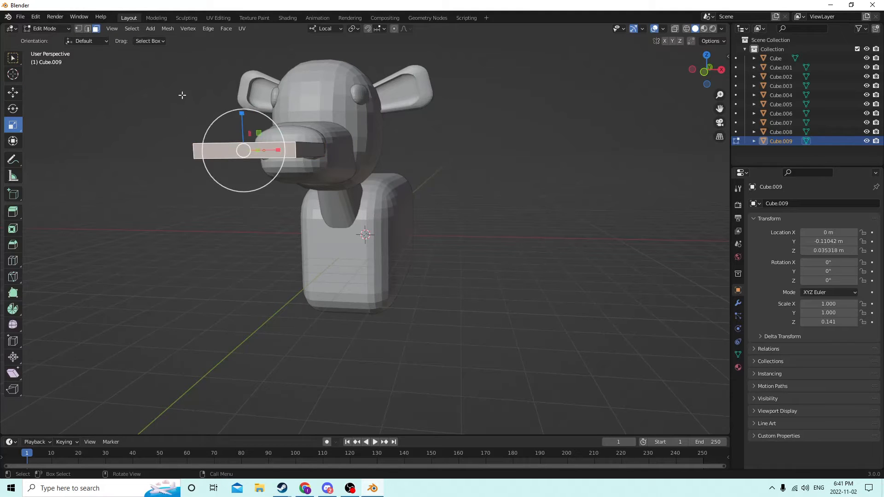
{"action": "key", "text": "s"}
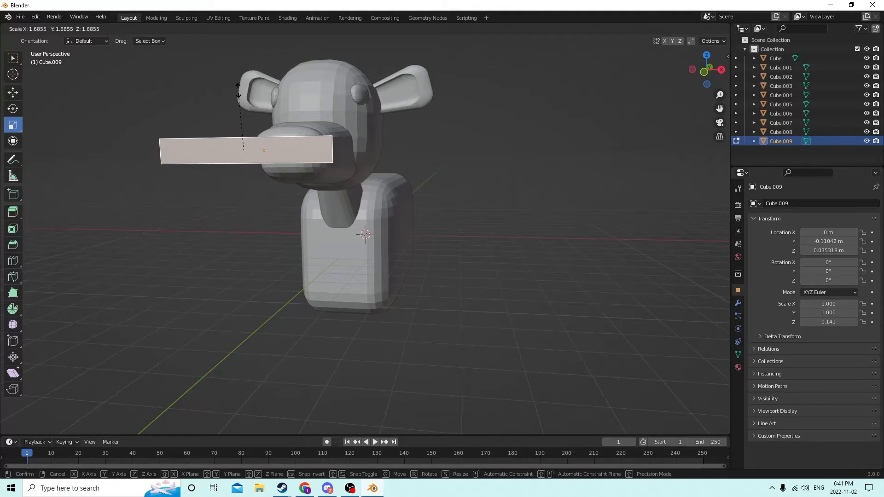
{"action": "left_click", "coordinate": [238, 92]}
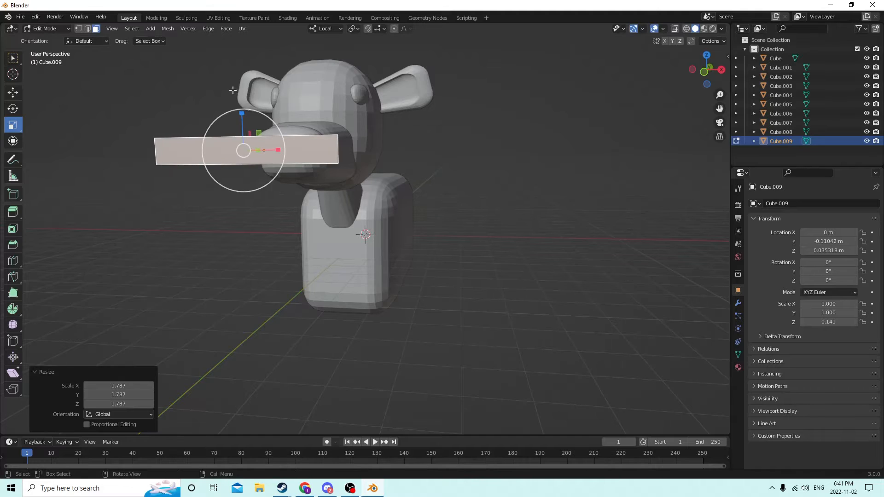
Leave Edit Mode and shrink the whole slab uniformly by a factor of about 0.525
{"action": "middle_click_drag", "start_coordinate": [238, 92], "coordinate": [134, 102]}
{"action": "left_click", "coordinate": [13, 93]}
{"action": "middle_click_drag", "start_coordinate": [242, 164], "coordinate": [382, 181]}
{"action": "key", "text": "Tab"}
{"action": "key", "text": "s"}
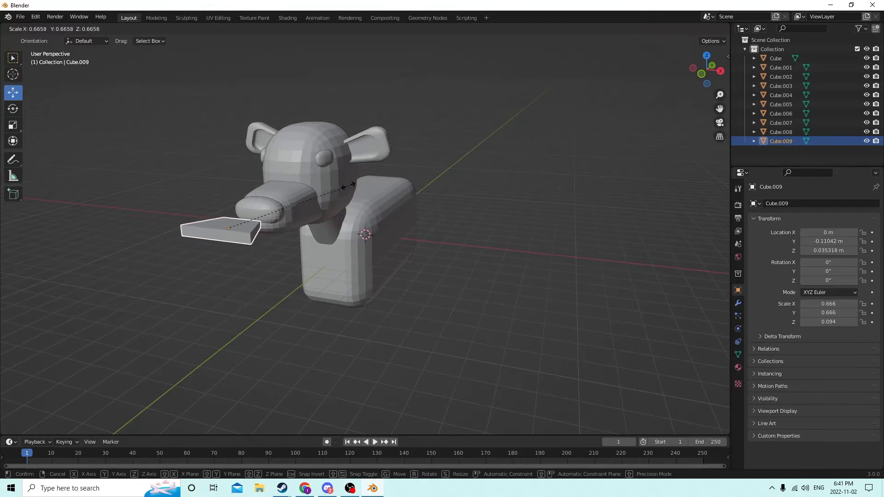
{"action": "left_click", "coordinate": [321, 188]}
{"action": "middle_click_drag", "start_coordinate": [321, 188], "coordinate": [215, 163]}
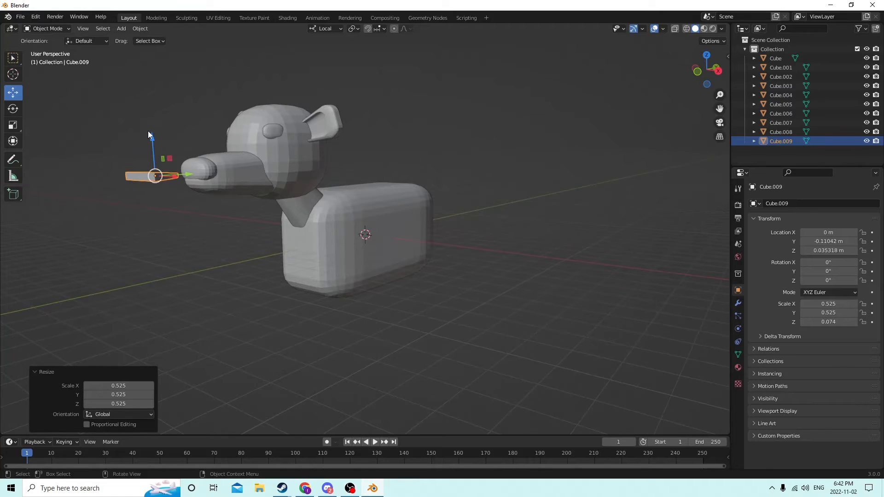
Move the slab back and down beneath the nose, to about Y -0.0920 m and Z 0.0306 m
{"action": "left_click_drag", "start_coordinate": [148, 131], "coordinate": [150, 145]}
{"action": "left_click_drag", "start_coordinate": [184, 188], "coordinate": [250, 162]}
{"action": "mouse_move", "coordinate": [250, 162]}
{"action": "middle_mouse_down"}
{"action": "mouse_move", "coordinate": [286, 151]}
{"action": "mouse_move", "coordinate": [294, 161]}
{"action": "mouse_move", "coordinate": [231, 172]}
{"action": "mouse_move", "coordinate": [305, 173]}
{"action": "mouse_move", "coordinate": [267, 165]}
{"action": "mouse_move", "coordinate": [272, 173]}
{"action": "mouse_move", "coordinate": [229, 173]}
{"action": "mouse_move", "coordinate": [241, 176]}
{"action": "middle_mouse_up"}
{"action": "scroll", "coordinate": [294, 161], "scroll_direction": "up", "scroll_amount": 4}
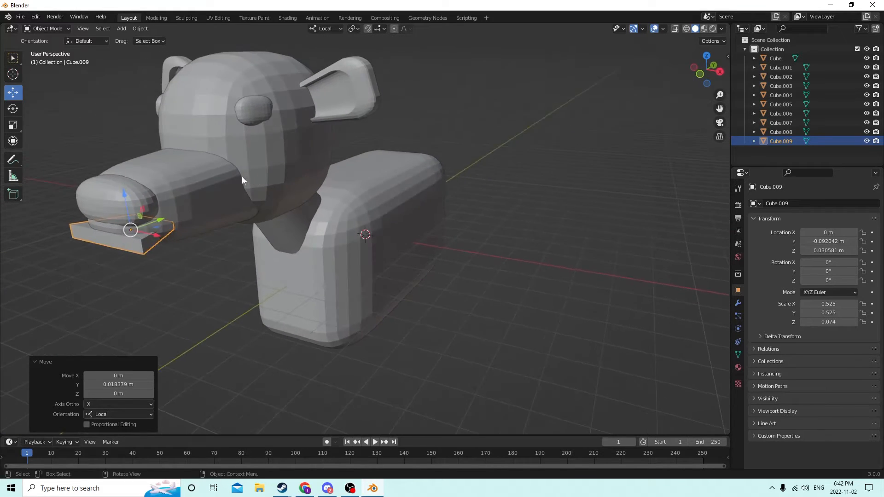
Widen the slab along local X to a scale of about 0.683 and thin it along local Z to about 0.019
{"action": "left_click", "coordinate": [17, 125]}
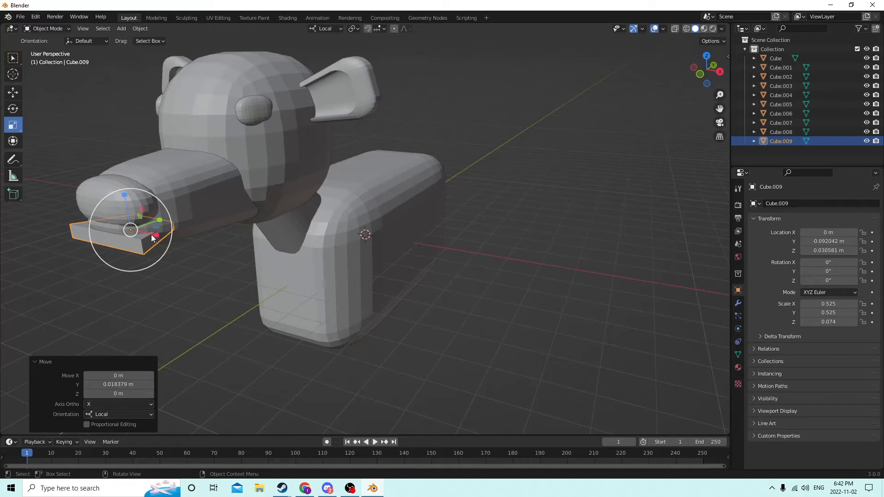
{"action": "left_click_drag", "start_coordinate": [152, 234], "coordinate": [162, 235]}
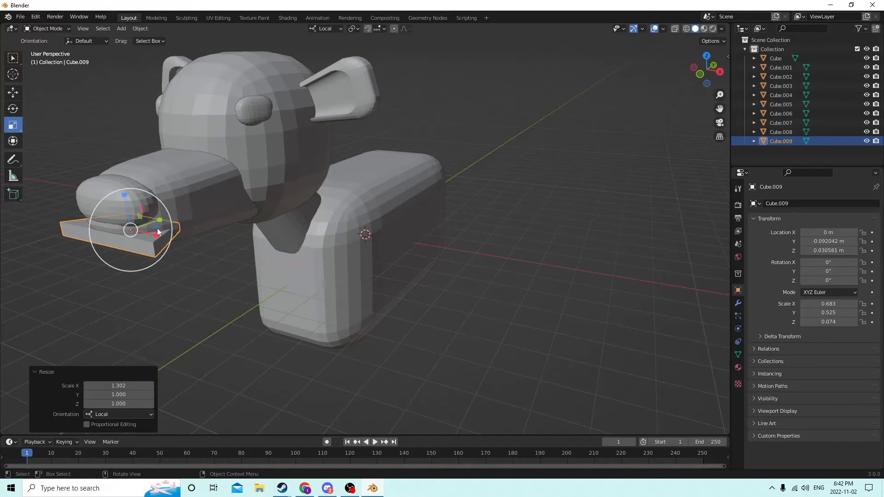
{"action": "middle_click_drag", "start_coordinate": [162, 235], "coordinate": [147, 201]}
{"action": "left_click_drag", "start_coordinate": [119, 96], "coordinate": [121, 124]}
{"action": "middle_click_drag", "start_coordinate": [121, 124], "coordinate": [126, 148]}
{"action": "middle_click_drag", "start_coordinate": [170, 165], "coordinate": [156, 157]}
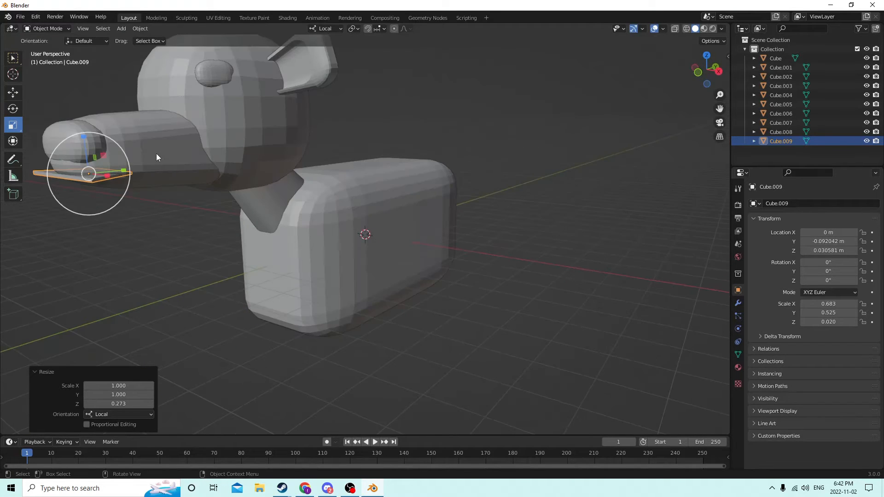
{"action": "left_click_drag", "start_coordinate": [84, 139], "coordinate": [84, 139]}
{"action": "middle_click_drag", "start_coordinate": [85, 139], "coordinate": [117, 178]}
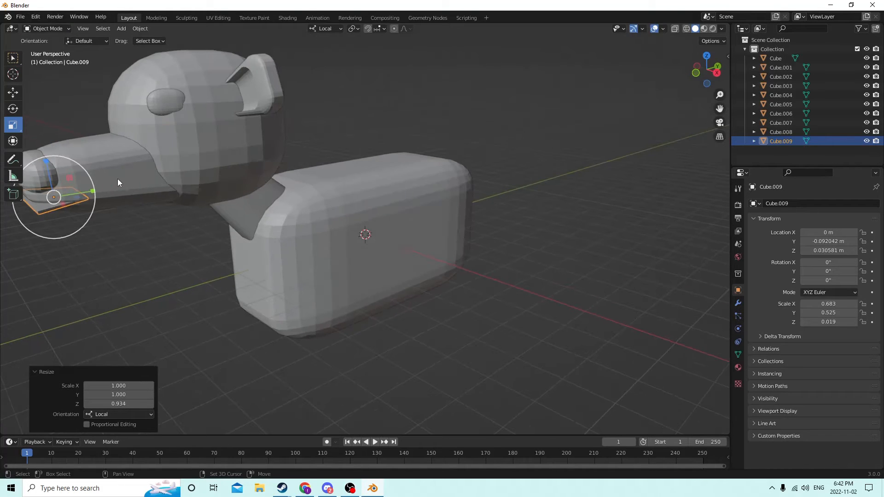
Cut a mouth slit into the snout by subtracting the thin slab from it with Bool Tool
{"action": "left_click", "coordinate": [118, 179]}
{"action": "left_click", "coordinate": [141, 30]}
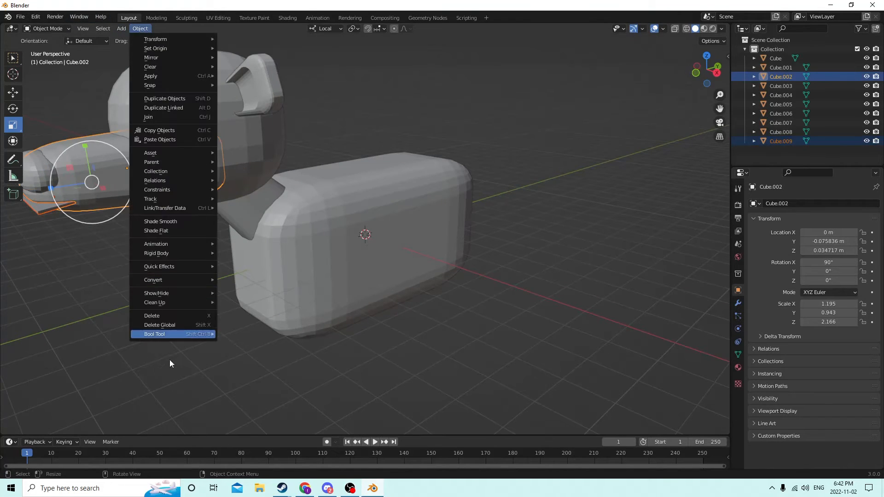
{"action": "mouse_move", "coordinate": [157, 333]}
{"action": "left_click", "coordinate": [243, 343]}
{"action": "middle_click_drag", "start_coordinate": [222, 312], "coordinate": [231, 272]}
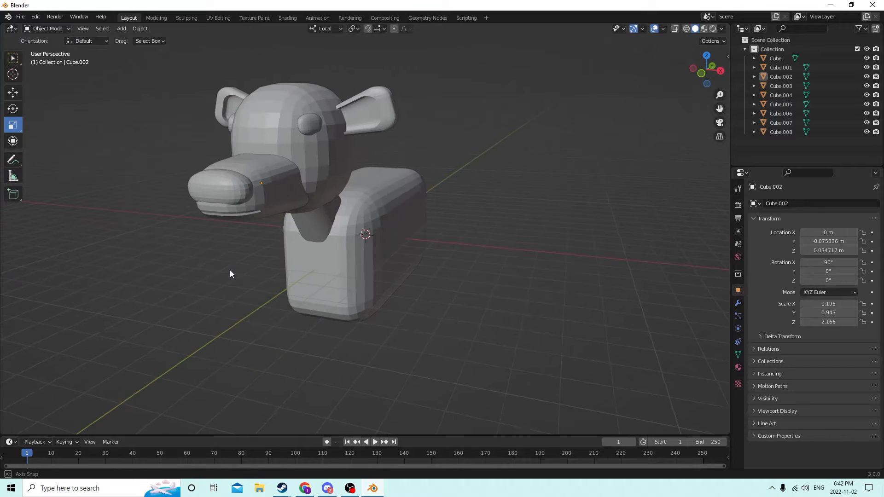
Enlarge the body to a scale of about 2.338 along local X and 5.773 along local Y
{"action": "left_click", "coordinate": [380, 236]}
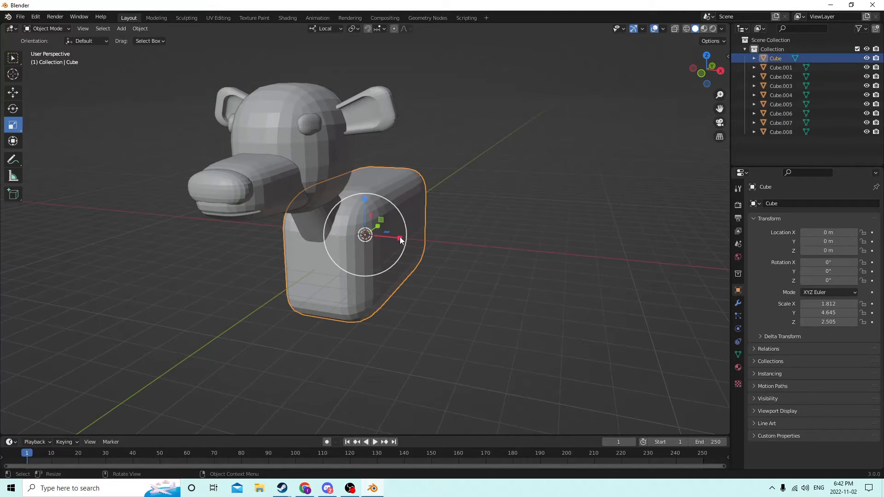
{"action": "left_click_drag", "start_coordinate": [400, 240], "coordinate": [405, 239]}
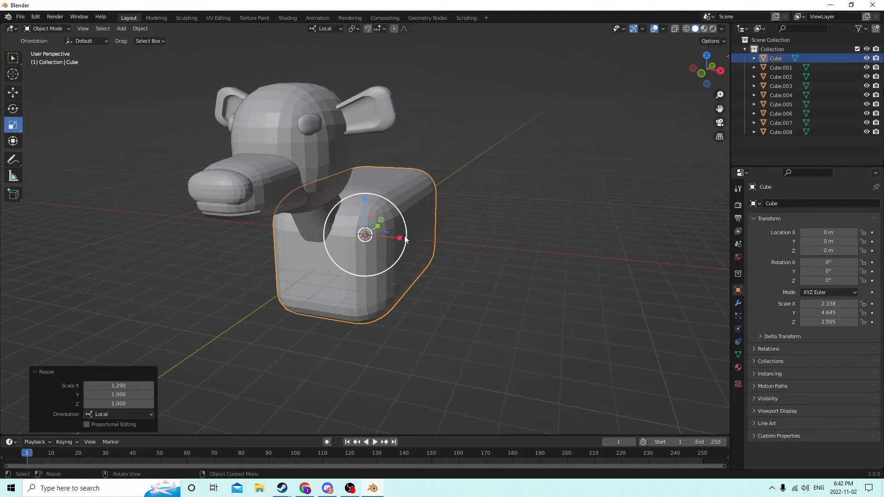
{"action": "middle_click_drag", "start_coordinate": [405, 239], "coordinate": [221, 261]}
{"action": "left_click", "coordinate": [131, 284]}
{"action": "middle_click_drag", "start_coordinate": [130, 283], "coordinate": [328, 264]}
{"action": "left_click", "coordinate": [334, 245]}
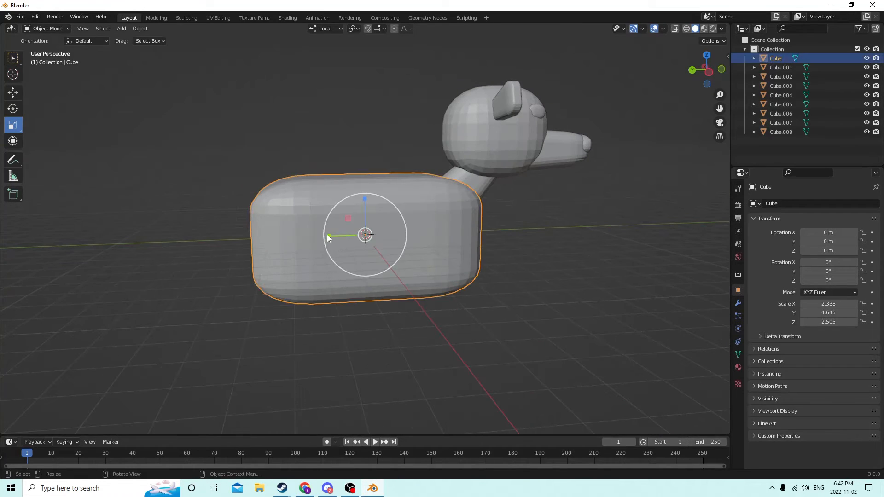
{"action": "left_click_drag", "start_coordinate": [328, 237], "coordinate": [321, 240]}
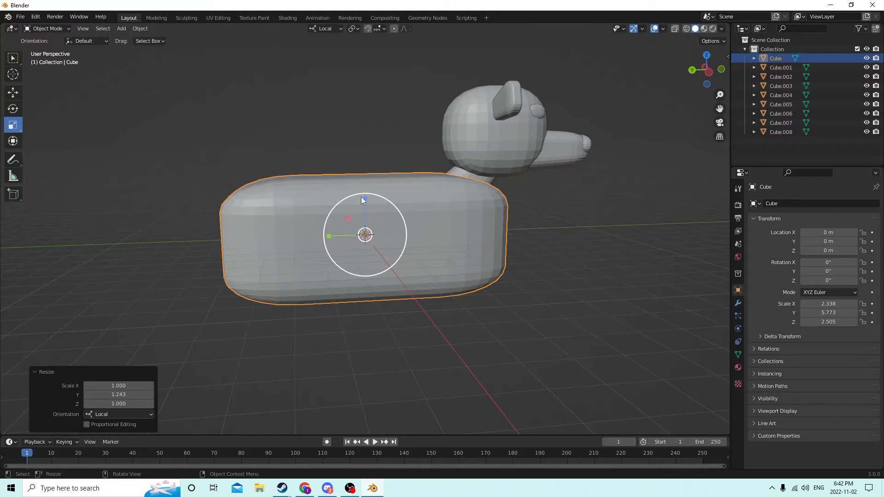
Heighten the body to a Z scale of about 2.793 and move it to about Y 0.0034 m and Z -0.0046 m
{"action": "mouse_move", "coordinate": [364, 199]}
{"action": "left_mouse_down"}
{"action": "mouse_move", "coordinate": [362, 189]}
{"action": "mouse_move", "coordinate": [332, 182]}
{"action": "mouse_move", "coordinate": [368, 210]}
{"action": "left_mouse_up"}
{"action": "left_click_drag", "start_coordinate": [331, 250], "coordinate": [335, 229]}
{"action": "middle_click_drag", "start_coordinate": [335, 229], "coordinate": [278, 222]}
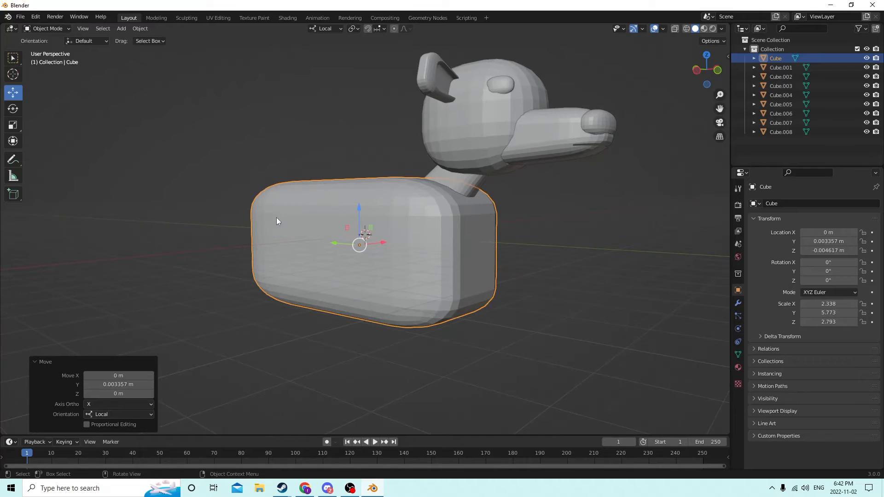
{"action": "middle_click_drag", "start_coordinate": [345, 200], "coordinate": [378, 210]}
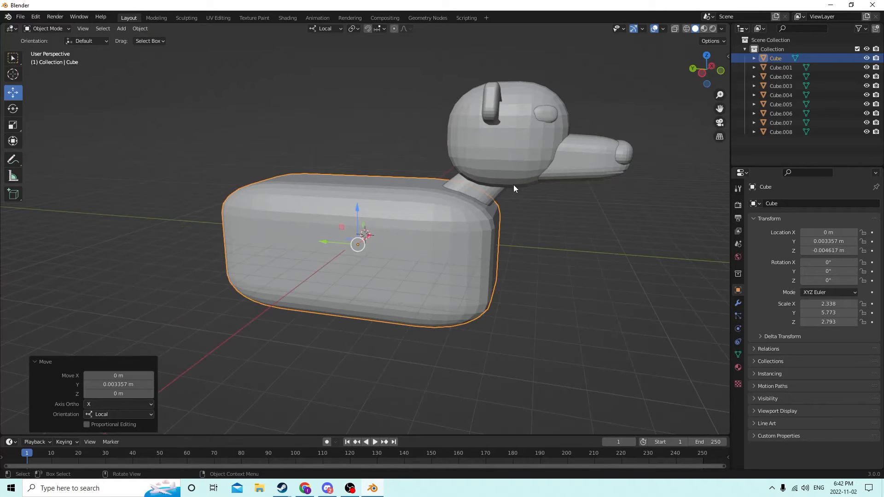
{"action": "middle_click_drag", "start_coordinate": [512, 183], "coordinate": [404, 220]}
{"action": "middle_click_drag", "start_coordinate": [407, 218], "coordinate": [235, 204]}
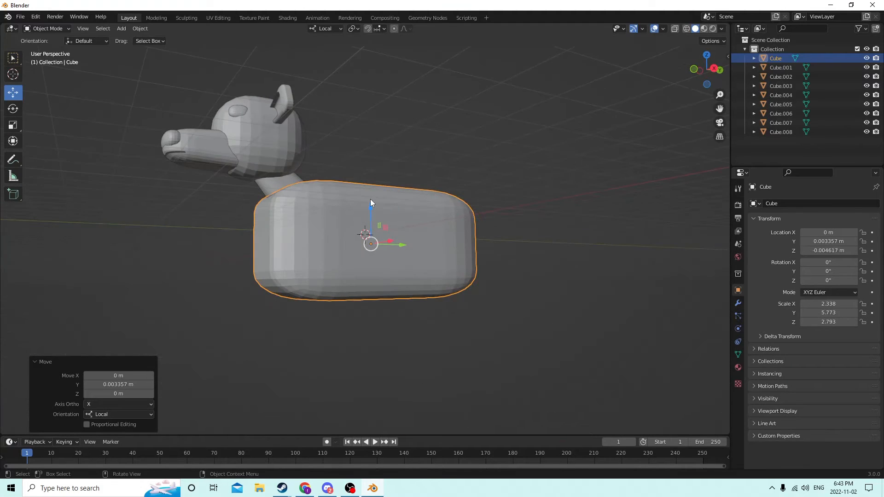
{"action": "middle_click_drag", "start_coordinate": [416, 254], "coordinate": [352, 286]}
Add a cube mesh for a leg and lower it to the body's underside at about Z -0.0313 m
{"action": "key", "text": "shift+a"}
{"action": "key", "text": "Escape"}
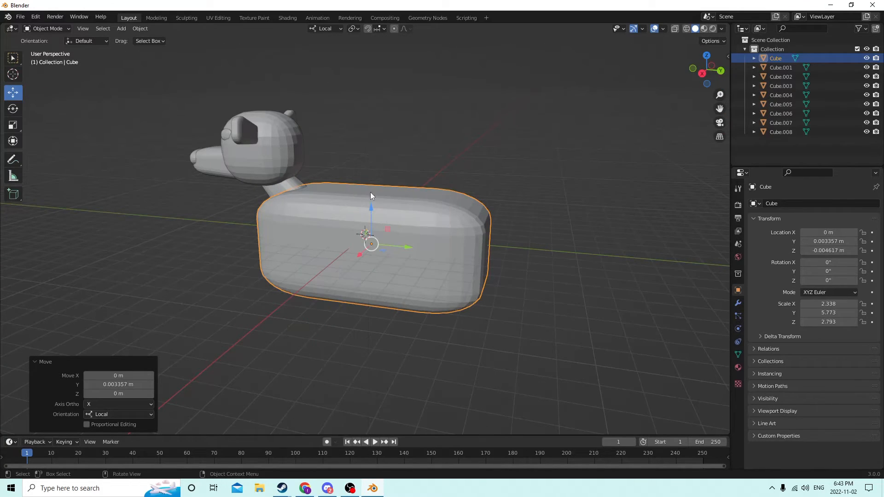
{"action": "key", "text": "shift+a"}
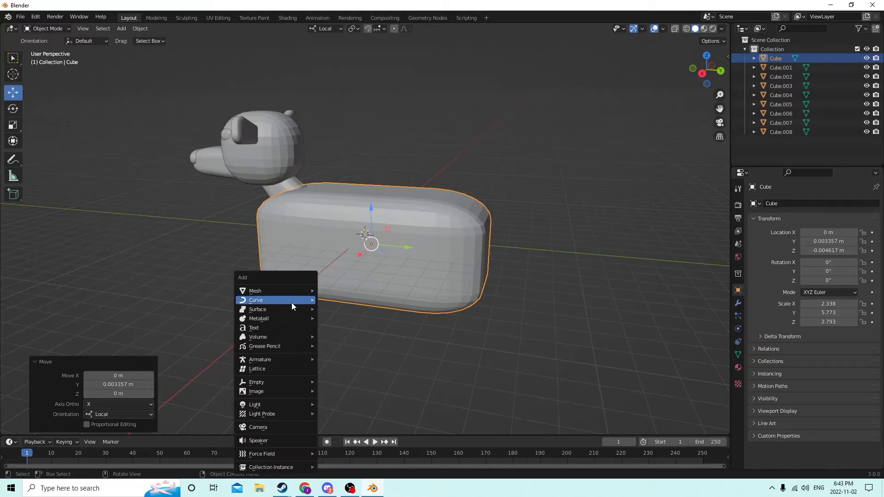
{"action": "mouse_move", "coordinate": [299, 291]}
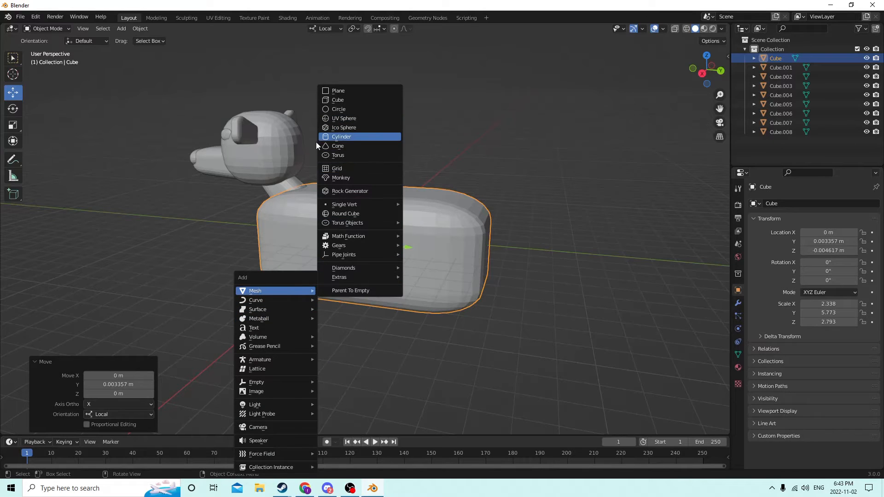
{"action": "left_click", "coordinate": [328, 100]}
{"action": "middle_click_drag", "start_coordinate": [339, 189], "coordinate": [423, 149]}
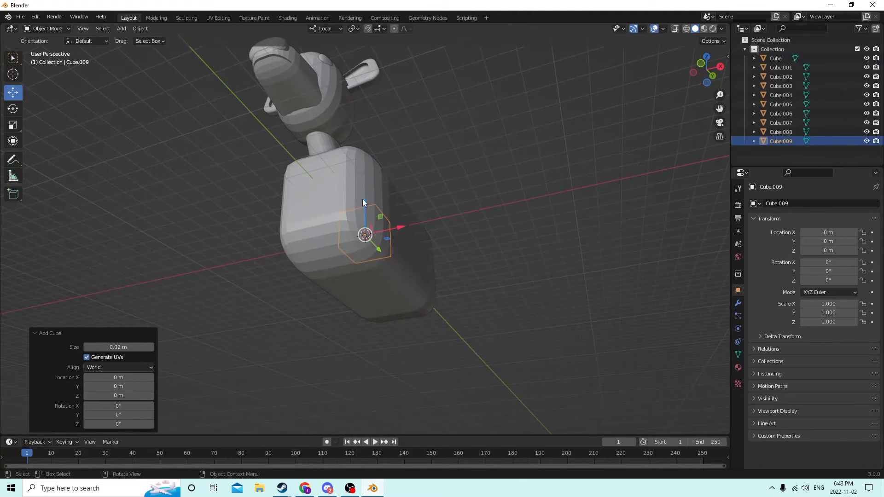
{"action": "left_click_drag", "start_coordinate": [363, 199], "coordinate": [362, 269]}
{"action": "middle_click_drag", "start_coordinate": [363, 269], "coordinate": [380, 317]}
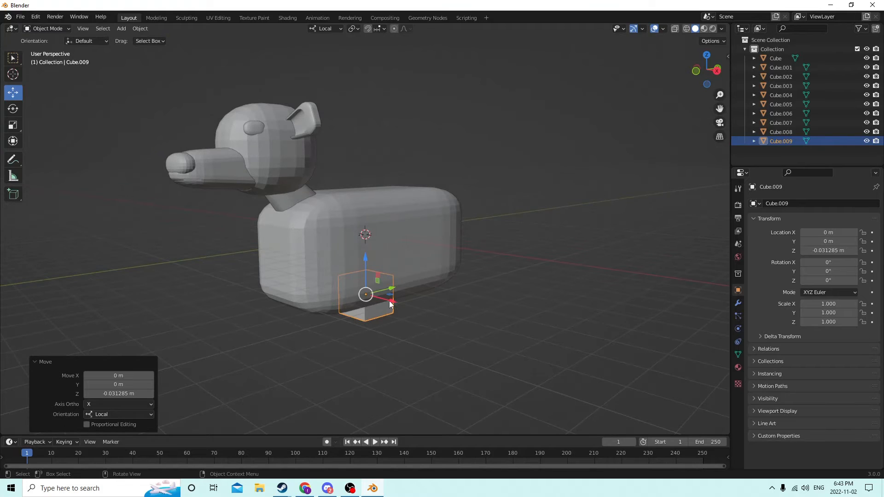
Move the leg cube under the body's front corner, to about X 0.0110 m and Y -0.0366 m
{"action": "left_click_drag", "start_coordinate": [390, 303], "coordinate": [405, 307]}
{"action": "middle_click_drag", "start_coordinate": [405, 307], "coordinate": [296, 324]}
{"action": "left_click_drag", "start_coordinate": [384, 304], "coordinate": [326, 282]}
{"action": "middle_click_drag", "start_coordinate": [325, 282], "coordinate": [374, 253]}
{"action": "middle_click_drag", "start_coordinate": [320, 251], "coordinate": [373, 308]}
Bevel the leg cube's vertical edges in Edit Mode with a width of about 0.00821 m and 6 segments
{"action": "key", "text": "Tab"}
{"action": "left_click", "coordinate": [337, 307]}
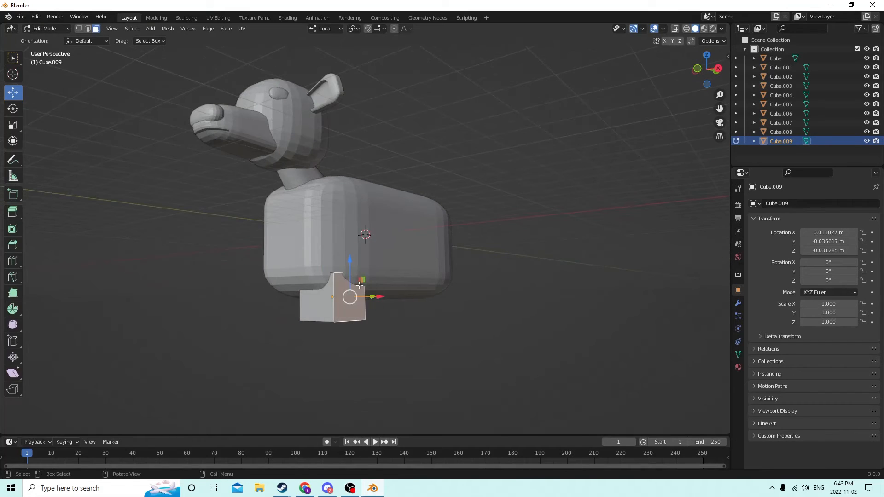
{"action": "left_click", "coordinate": [88, 30]}
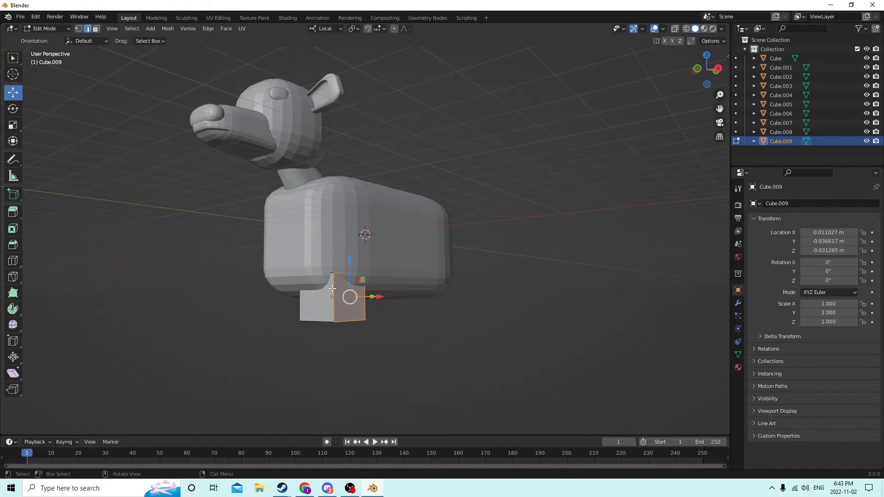
{"action": "left_click", "coordinate": [367, 305]}
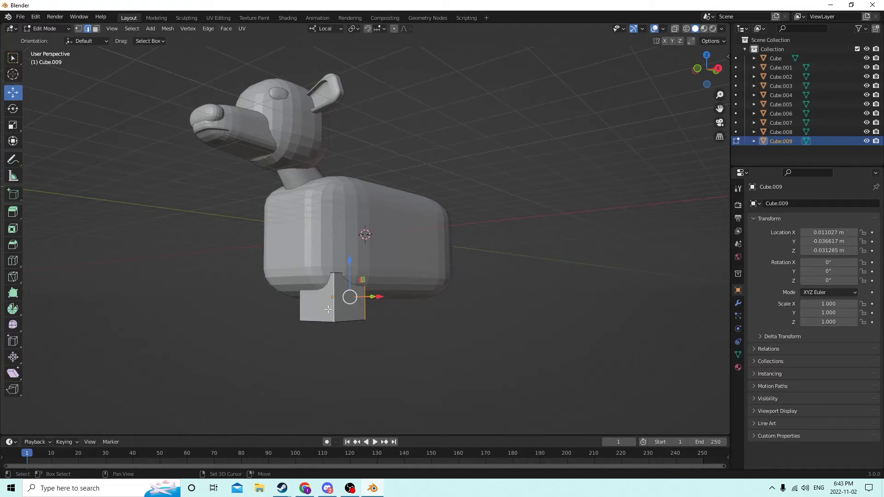
{"action": "middle_click_drag", "start_coordinate": [298, 310], "coordinate": [336, 306]}
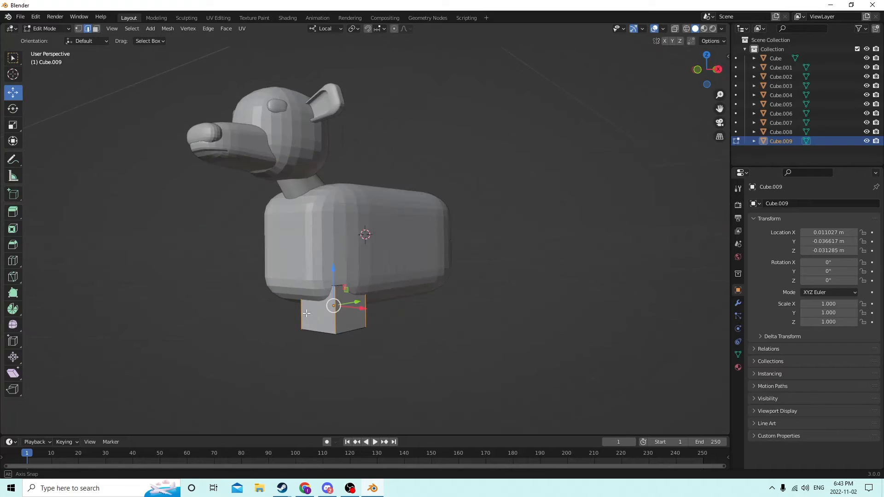
{"action": "key", "text": "ctrl+b"}
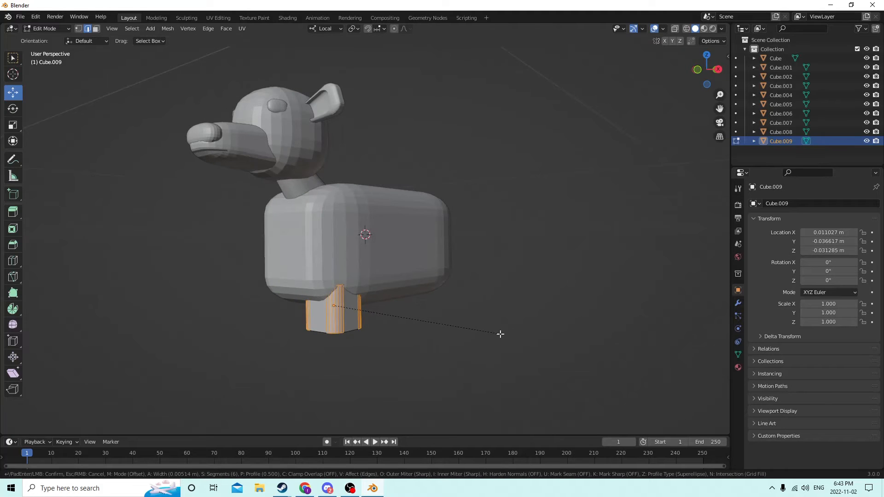
{"action": "left_click", "coordinate": [508, 332]}
{"action": "middle_click_drag", "start_coordinate": [512, 328], "coordinate": [573, 325]}
Return to Object Mode and narrow the rounded leg along local X to a scale of about 0.702
{"action": "left_click", "coordinate": [12, 125]}
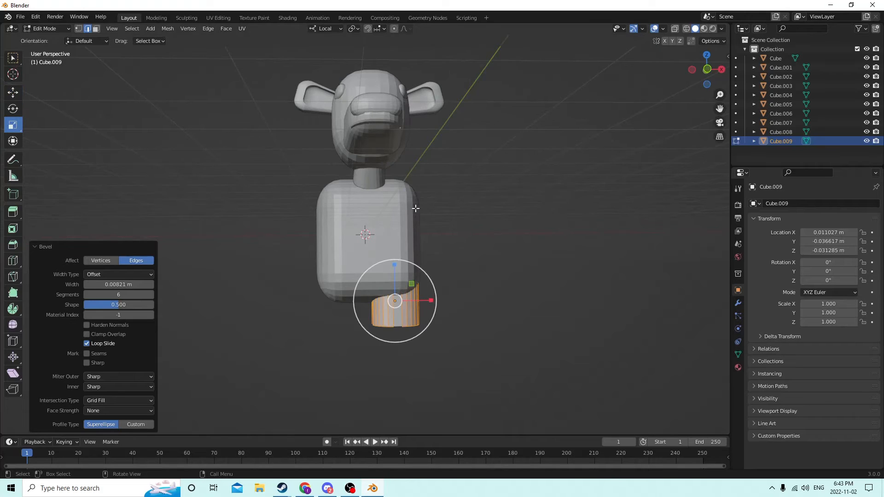
{"action": "middle_click_drag", "start_coordinate": [415, 208], "coordinate": [438, 206]}
{"action": "key", "text": "Tab"}
{"action": "left_click", "coordinate": [11, 127]}
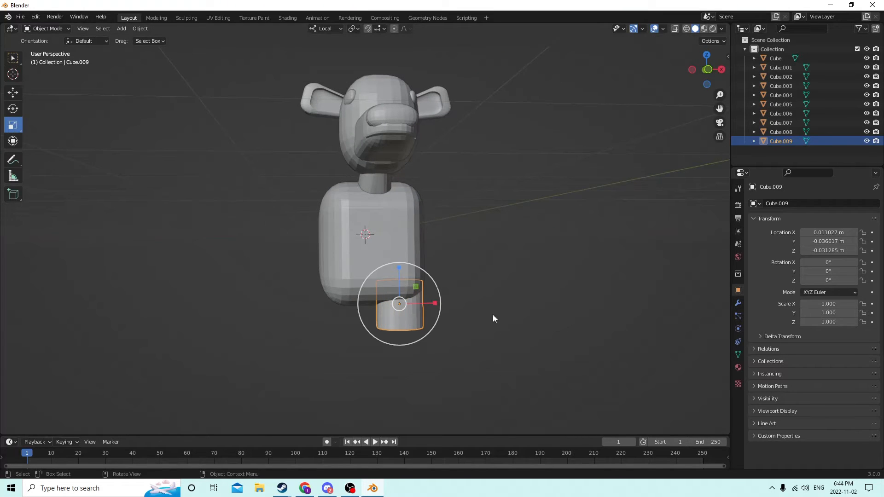
{"action": "left_click_drag", "start_coordinate": [432, 303], "coordinate": [420, 301]}
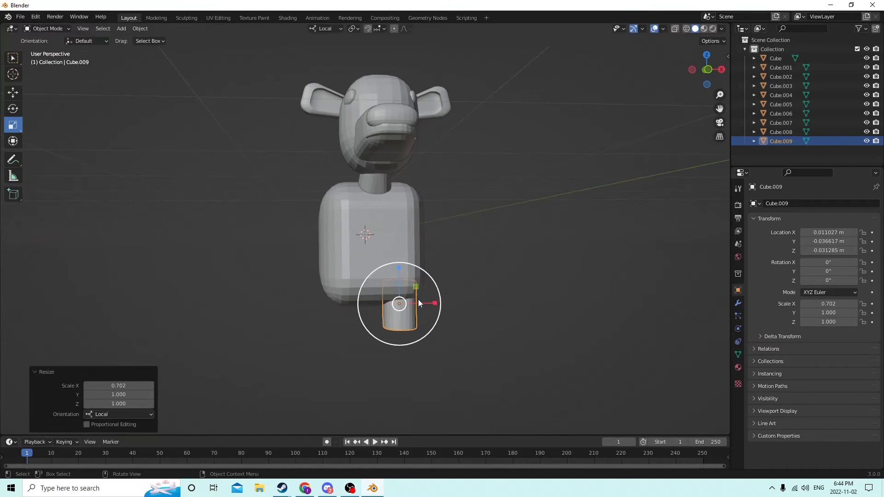
{"action": "middle_click_drag", "start_coordinate": [419, 300], "coordinate": [322, 297]}
Lengthen the leg along local Z to a scale of about 1.932
{"action": "middle_click_drag", "start_coordinate": [303, 264], "coordinate": [291, 236]}
{"action": "left_click_drag", "start_coordinate": [288, 243], "coordinate": [287, 217]}
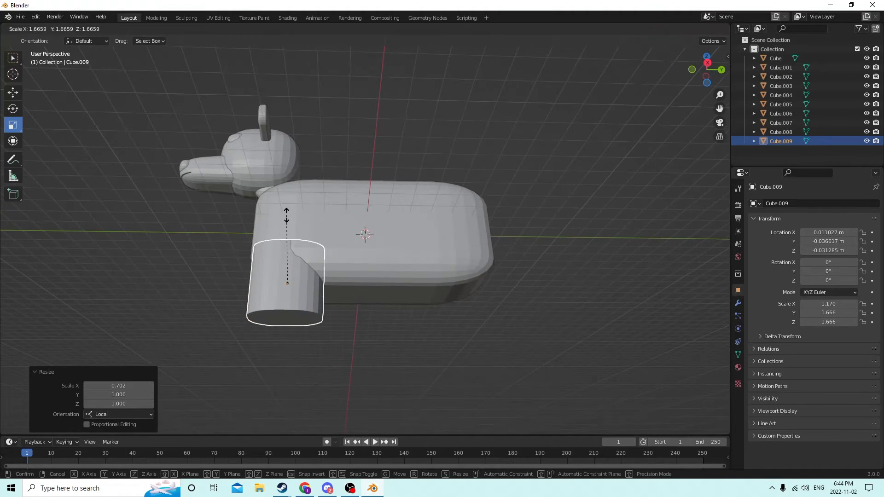
{"action": "right_click", "coordinate": [288, 218]}
{"action": "left_click_drag", "start_coordinate": [289, 254], "coordinate": [286, 225]}
{"action": "middle_click_drag", "start_coordinate": [286, 224], "coordinate": [290, 254]}
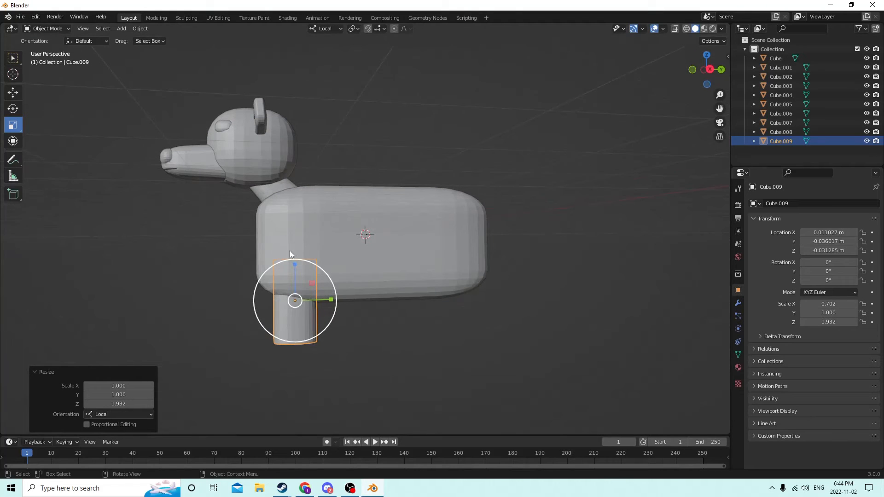
Lower the leg to about Z -0.0440 m and shift it outward to about X 0.0128 m
{"action": "left_click", "coordinate": [13, 94]}
{"action": "left_click_drag", "start_coordinate": [294, 269], "coordinate": [301, 294]}
{"action": "middle_click_drag", "start_coordinate": [300, 294], "coordinate": [385, 288]}
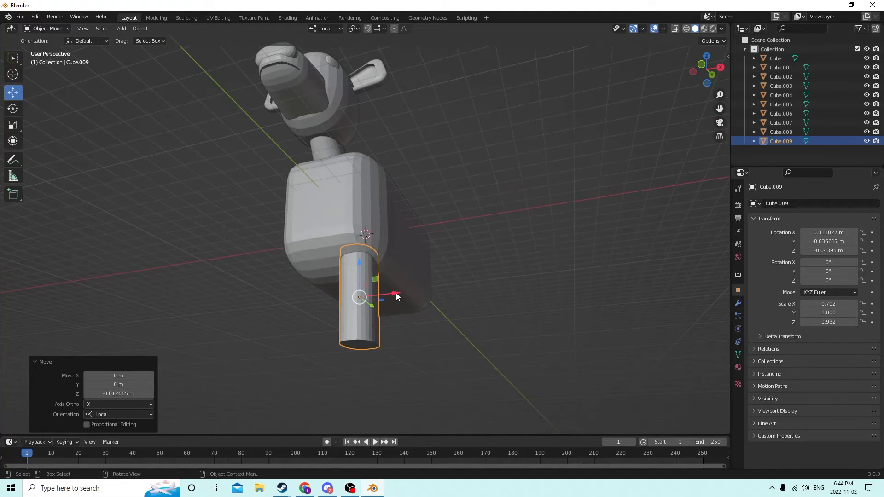
{"action": "left_click_drag", "start_coordinate": [396, 293], "coordinate": [405, 294]}
{"action": "middle_click_drag", "start_coordinate": [405, 294], "coordinate": [278, 293]}
Extrude the leg's bottom face downward by about 0.0381 m in Edit Mode
{"action": "key", "text": "Tab"}
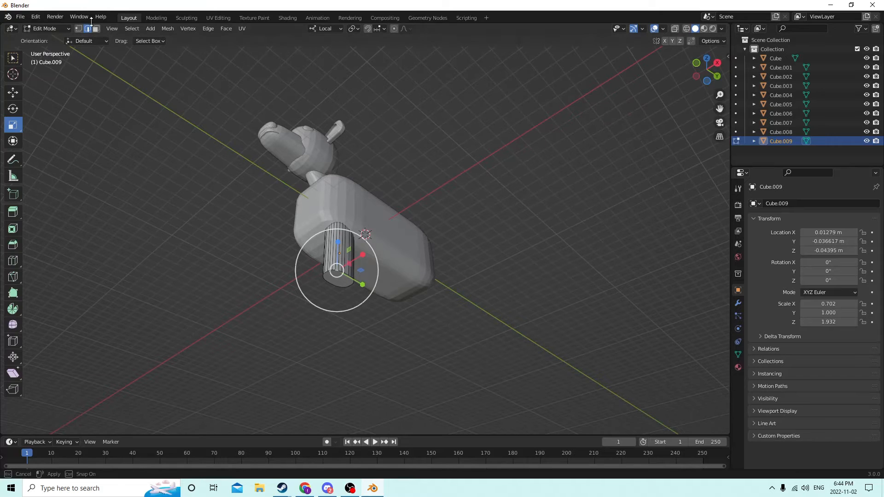
{"action": "left_click", "coordinate": [96, 29]}
{"action": "middle_click_drag", "start_coordinate": [416, 178], "coordinate": [308, 271]}
{"action": "left_click", "coordinate": [277, 300]}
{"action": "middle_click_drag", "start_coordinate": [277, 300], "coordinate": [317, 334]}
{"action": "key", "text": "e"}
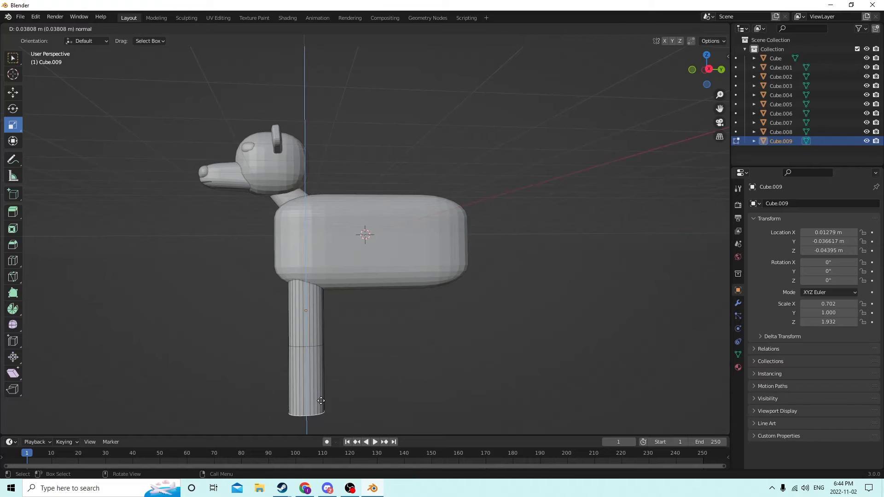
{"action": "left_click", "coordinate": [321, 401]}
Scale the leg's bottom face down to about 0.718 to taper the lower leg
{"action": "middle_click_drag", "start_coordinate": [347, 334], "coordinate": [351, 283]}
{"action": "key", "text": "s"}
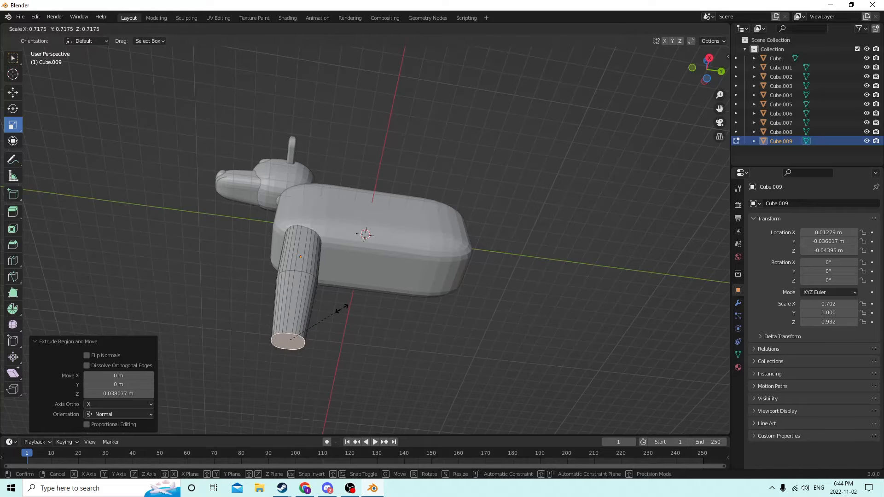
{"action": "left_click", "coordinate": [342, 309]}
Extrude the leg's bottom face by about 0.0030 m and flare it outward by scaling it to about 1.442
{"action": "middle_click_drag", "start_coordinate": [337, 306], "coordinate": [311, 372]}
{"action": "key", "text": "e"}
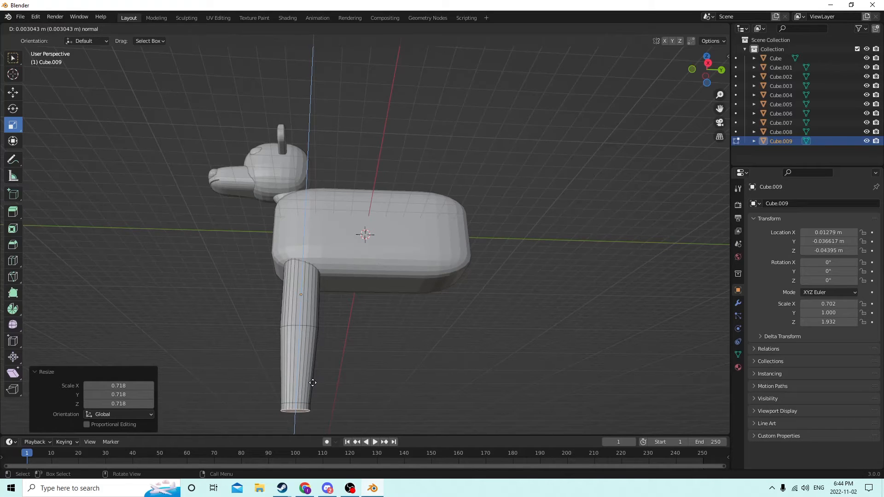
{"action": "left_click", "coordinate": [312, 383]}
{"action": "key", "text": "s"}
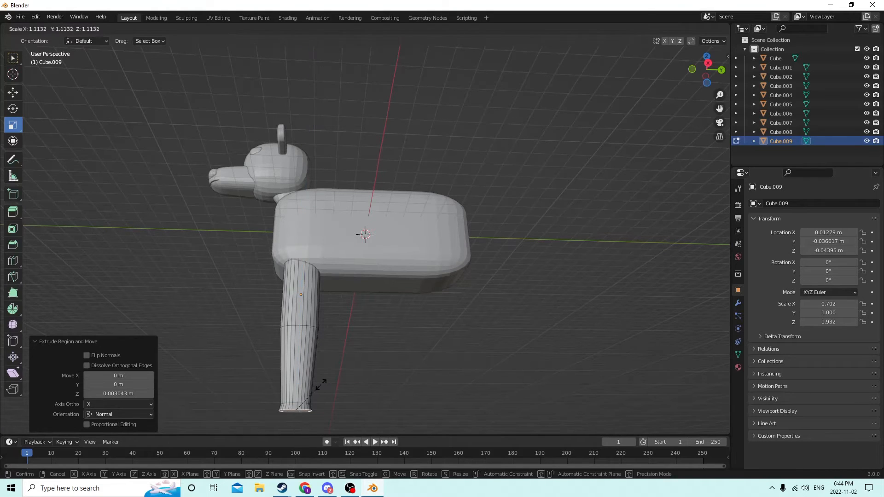
{"action": "left_click", "coordinate": [333, 382]}
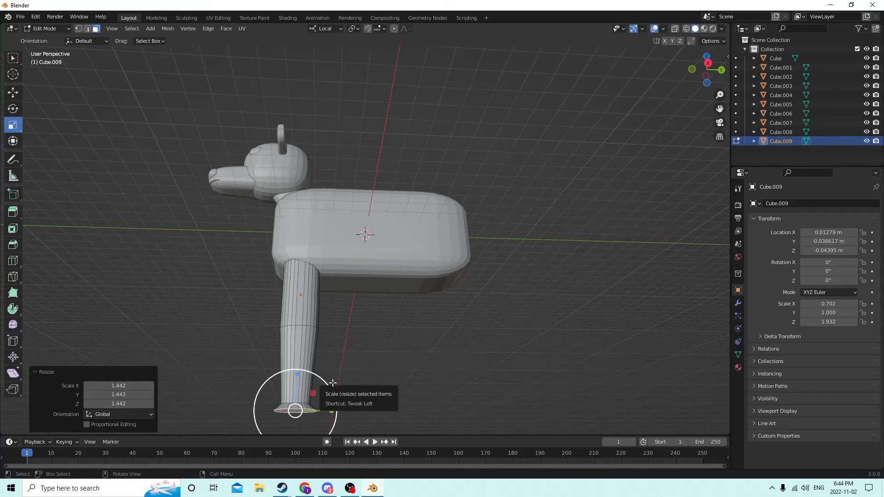
Extrude the flared bottom face downward by about 0.0075 m to form the foot
{"action": "key", "text": "e"}
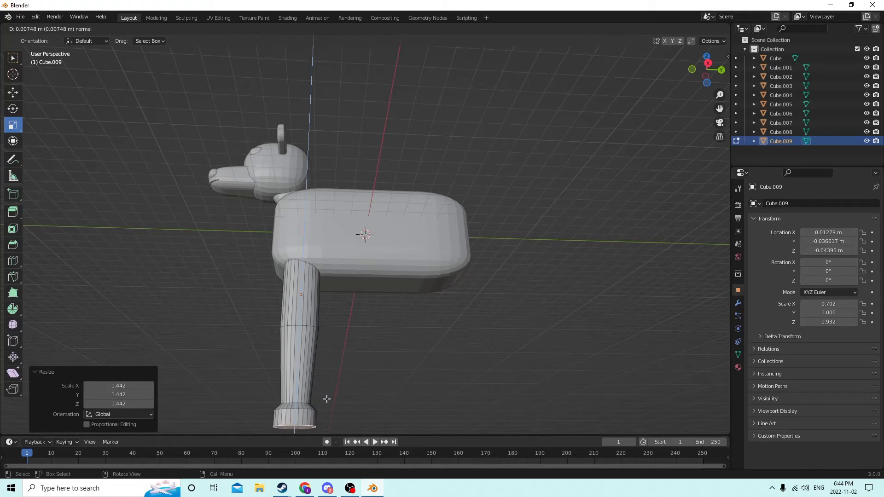
{"action": "left_click", "coordinate": [327, 399]}
{"action": "middle_click_drag", "start_coordinate": [327, 399], "coordinate": [321, 345]}
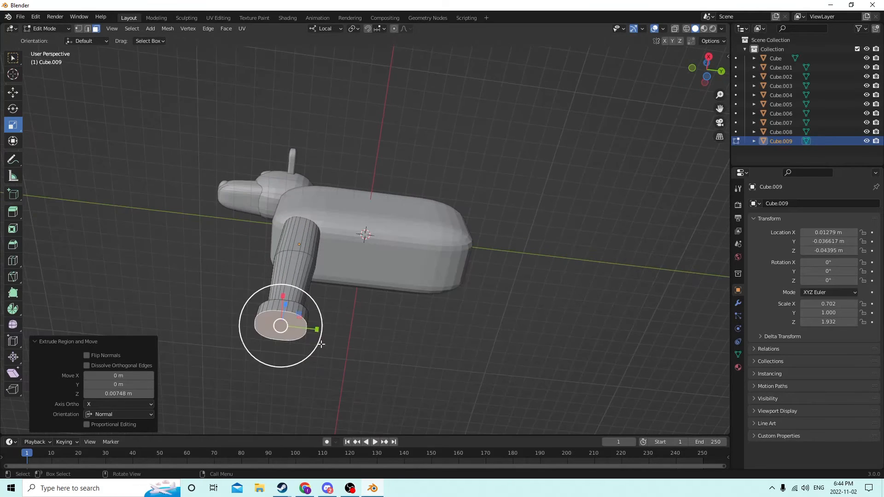
{"action": "left_click", "coordinate": [18, 94]}
{"action": "left_click_drag", "start_coordinate": [317, 329], "coordinate": [302, 329]}
{"action": "right_click", "coordinate": [303, 329]}
{"action": "middle_click_drag", "start_coordinate": [302, 330], "coordinate": [366, 408]}
{"action": "scroll", "coordinate": [284, 391], "scroll_direction": "down", "scroll_amount": 3}
{"action": "key", "text": "Tab"}
{"action": "key", "text": "Tab"}
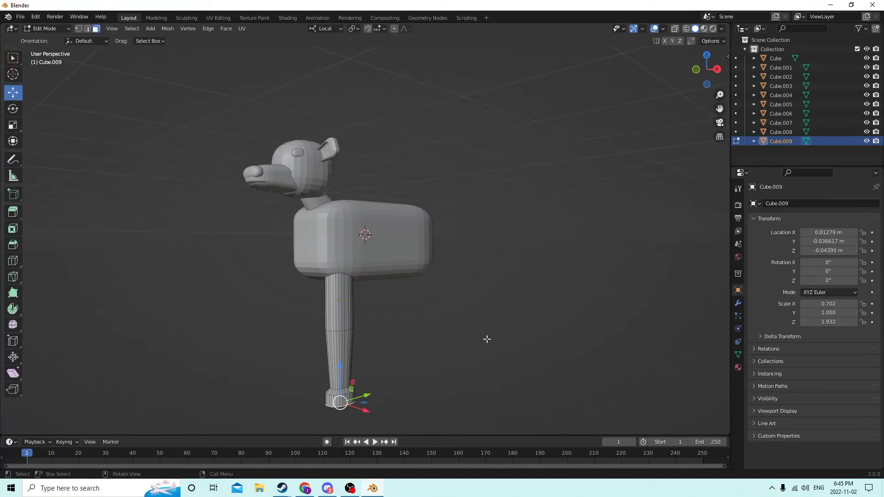
In Object Mode, shorten the leg along local Z to a scale of about 1.392 and narrow it along local Y to about 0.811
{"action": "key", "text": "Tab"}
{"action": "left_click", "coordinate": [416, 203]}
{"action": "left_click", "coordinate": [588, 193]}
{"action": "middle_click_drag", "start_coordinate": [589, 194], "coordinate": [364, 289]}
{"action": "left_click", "coordinate": [331, 314]}
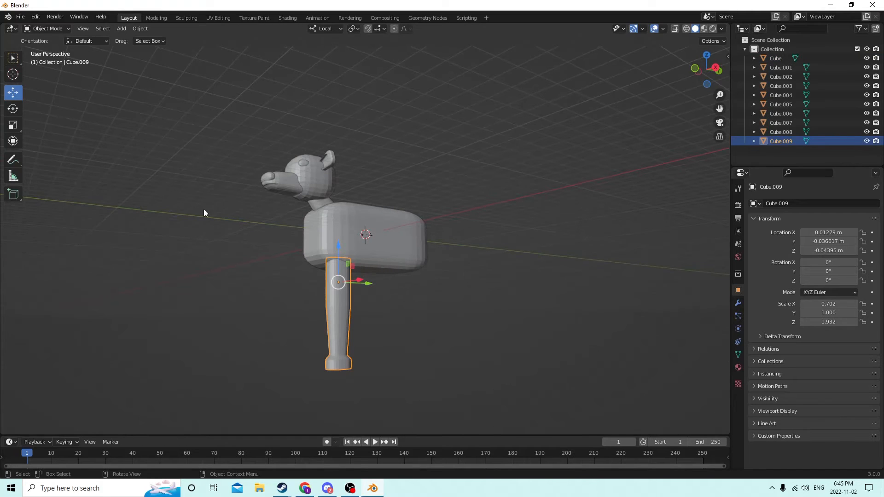
{"action": "left_click", "coordinate": [13, 125]}
{"action": "left_click_drag", "start_coordinate": [333, 245], "coordinate": [338, 258]}
{"action": "middle_click_drag", "start_coordinate": [349, 262], "coordinate": [355, 292]}
{"action": "left_click_drag", "start_coordinate": [369, 289], "coordinate": [361, 287]}
{"action": "middle_click_drag", "start_coordinate": [361, 287], "coordinate": [368, 283]}
Raise the leg to about Z -0.0348 m so that it meets the body
{"action": "left_click", "coordinate": [13, 92]}
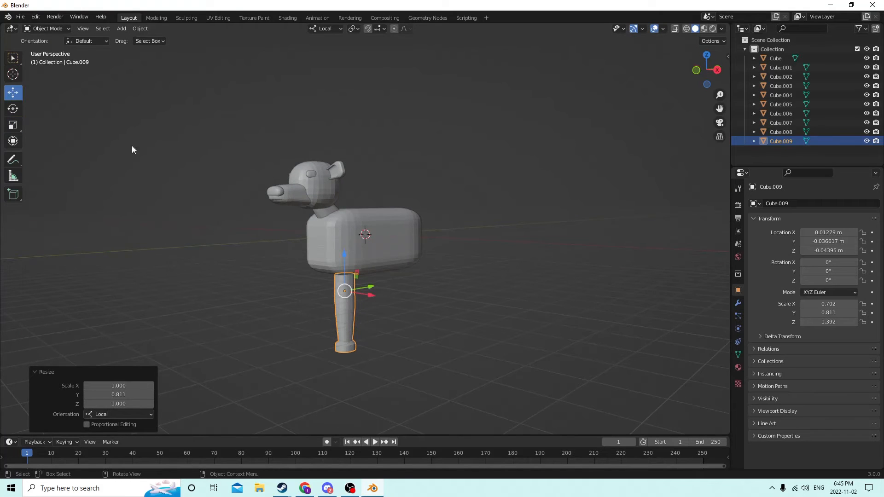
{"action": "left_click_drag", "start_coordinate": [342, 256], "coordinate": [341, 251]}
{"action": "middle_click_drag", "start_coordinate": [341, 251], "coordinate": [320, 229]}
{"action": "middle_click_drag", "start_coordinate": [457, 329], "coordinate": [454, 226]}
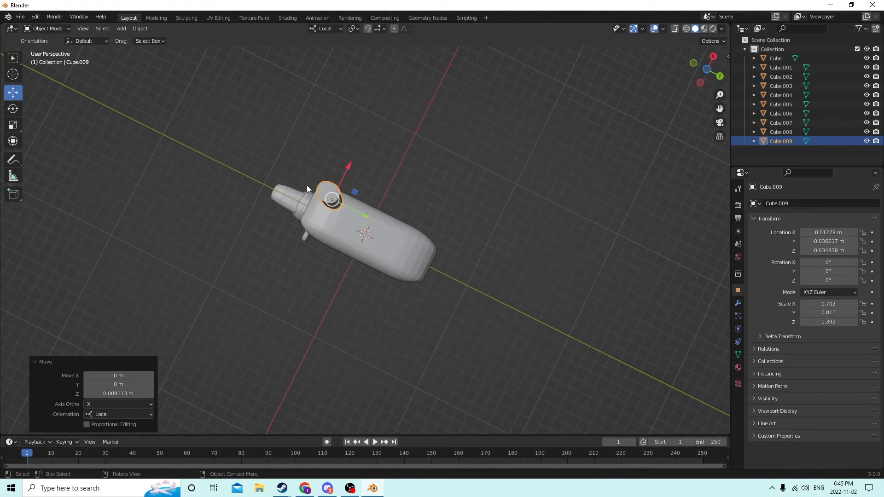
Select the front side faces of the foot's lower band in Edit Mode and pull them forward along local Y to form a toe
{"action": "left_click", "coordinate": [328, 192]}
{"action": "middle_click_drag", "start_coordinate": [328, 192], "coordinate": [294, 349]}
{"action": "left_click", "coordinate": [337, 285]}
{"action": "key", "text": "Tab"}
{"action": "middle_click_drag", "start_coordinate": [523, 220], "coordinate": [431, 295]}
{"action": "scroll", "coordinate": [375, 292], "scroll_direction": "up", "scroll_amount": 3}
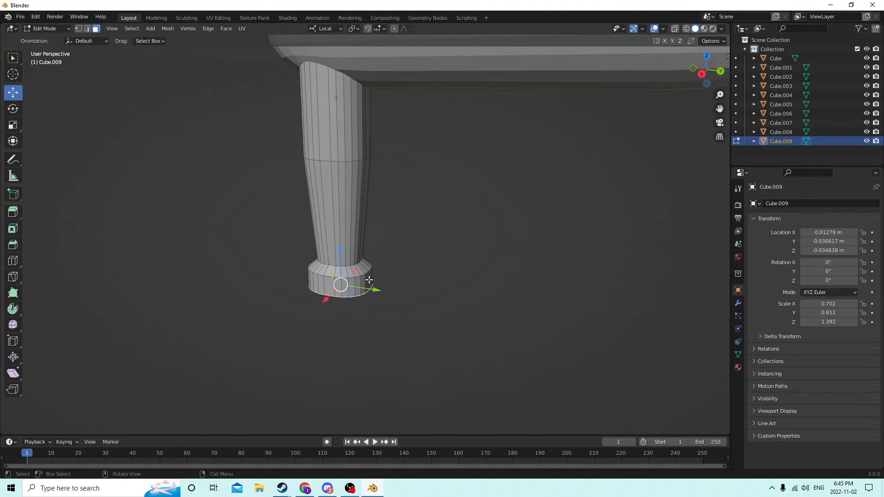
{"action": "middle_click_drag", "start_coordinate": [369, 280], "coordinate": [439, 280]}
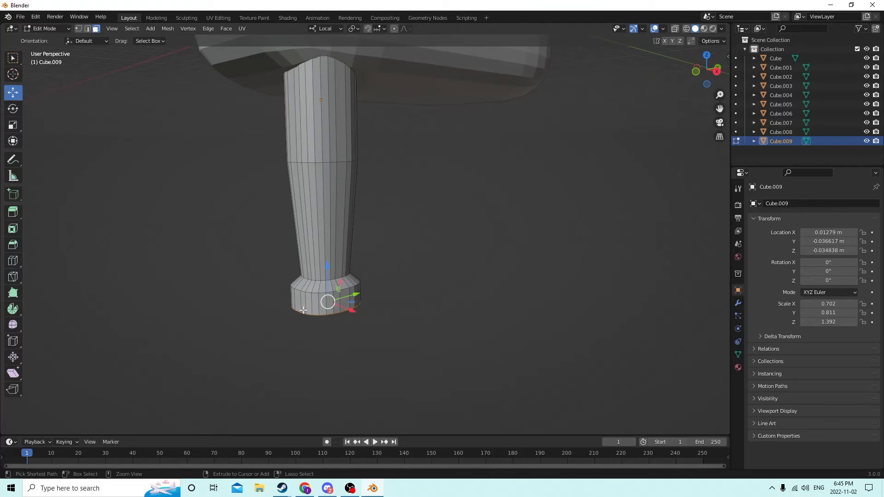
{"action": "left_click", "coordinate": [303, 305], "text": "ctrl"}
{"action": "middle_click_drag", "start_coordinate": [302, 305], "coordinate": [313, 287]}
{"action": "left_click", "coordinate": [333, 310], "text": "ctrl"}
{"action": "left_click", "coordinate": [326, 297], "text": "ctrl"}
{"action": "left_click", "coordinate": [433, 300], "text": "ctrl"}
{"action": "middle_click_drag", "start_coordinate": [433, 300], "coordinate": [502, 350]}
{"action": "left_click", "coordinate": [392, 314], "text": "ctrl"}
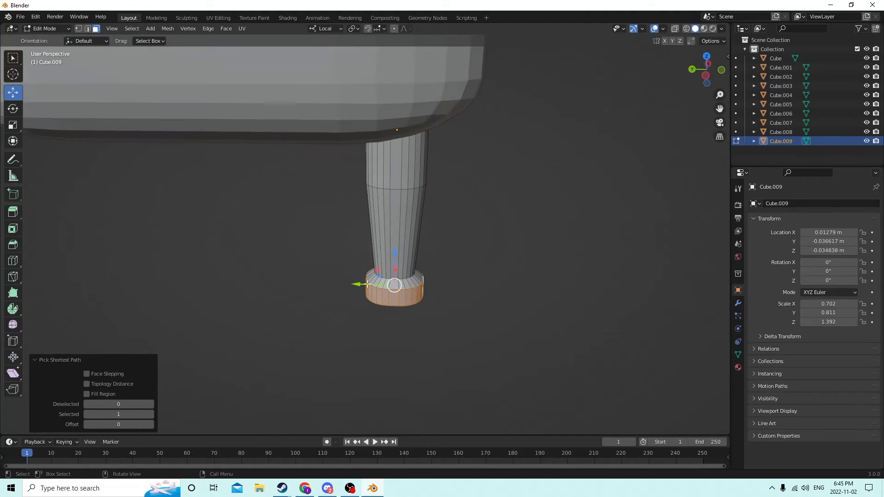
{"action": "left_click_drag", "start_coordinate": [352, 282], "coordinate": [363, 287]}
{"action": "left_click", "coordinate": [509, 247]}
{"action": "middle_click_drag", "start_coordinate": [509, 246], "coordinate": [276, 272]}
{"action": "scroll", "coordinate": [276, 272], "scroll_direction": "down", "scroll_amount": 2}
{"action": "middle_click_drag", "start_coordinate": [328, 238], "coordinate": [365, 206]}
{"action": "scroll", "coordinate": [366, 206], "scroll_direction": "down", "scroll_amount": 1}
Duplicate the finished leg in Object Mode and set the copy's Location X to -0.01279 m
{"action": "key", "text": "Tab"}
{"action": "middle_click_drag", "start_coordinate": [397, 236], "coordinate": [323, 232]}
{"action": "key", "text": "shift+d"}
{"action": "right_click", "coordinate": [479, 180]}
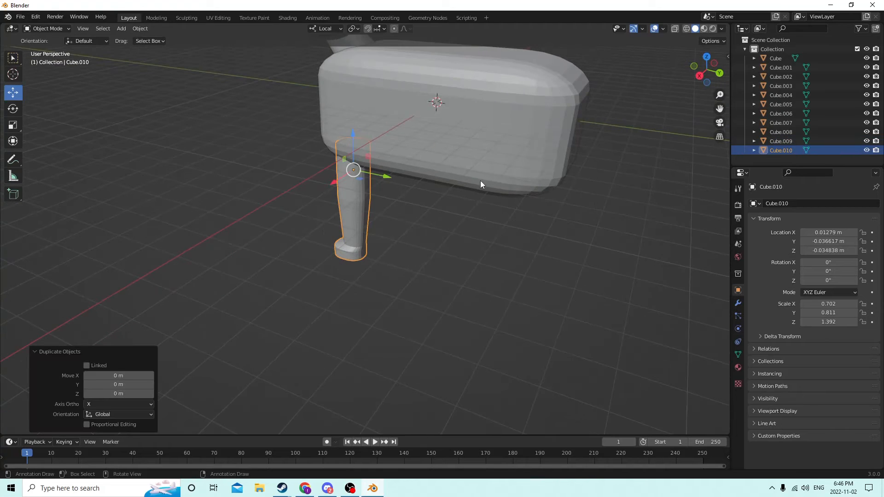
{"action": "middle_click_drag", "start_coordinate": [481, 181], "coordinate": [564, 204]}
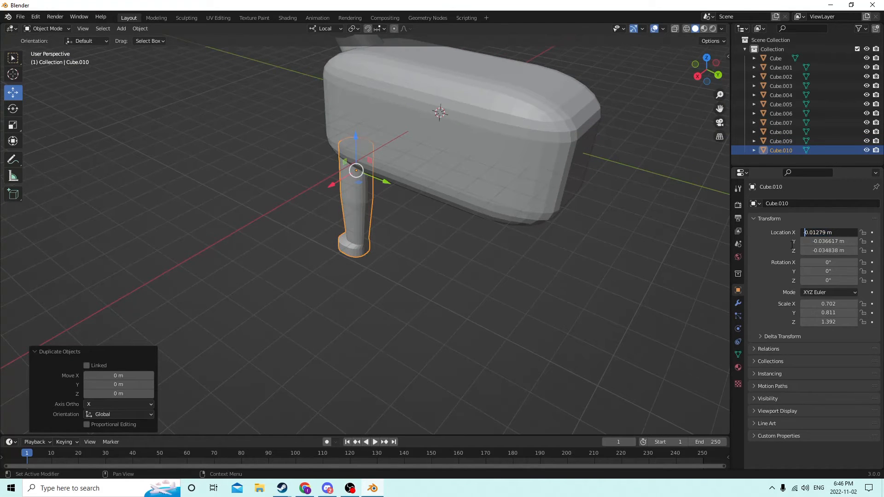
{"action": "type", "text": "-"}
{"action": "key", "text": "Return"}
Duplicate both front legs and move the copies along local Y to about 0.0485 m as hind legs
{"action": "middle_click_drag", "start_coordinate": [673, 221], "coordinate": [322, 212]}
{"action": "left_click", "coordinate": [388, 221], "text": "shift"}
{"action": "key", "text": "shift+d"}
{"action": "right_click", "coordinate": [369, 234]}
{"action": "key", "text": "g"}
{"action": "key", "text": "y"}
{"action": "key", "text": "y"}
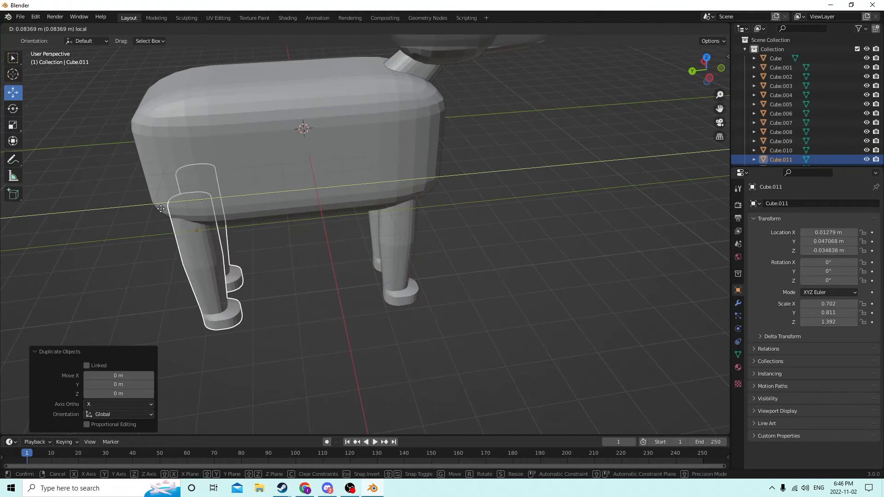
{"action": "left_click_drag", "start_coordinate": [152, 211], "coordinate": [159, 211]}
{"action": "middle_click_drag", "start_coordinate": [164, 212], "coordinate": [221, 199]}
{"action": "scroll", "coordinate": [240, 203], "scroll_direction": "down", "scroll_amount": 4}
{"action": "left_click", "coordinate": [521, 214]}
Add a cylinder inside the hind leg's mesh in Edit Mode and move it along local Y to behind the body
{"action": "middle_click_drag", "start_coordinate": [521, 214], "coordinate": [695, 220]}
{"action": "middle_click_drag", "start_coordinate": [695, 215], "coordinate": [504, 203]}
{"action": "scroll", "coordinate": [589, 195], "scroll_direction": "up", "scroll_amount": 4}
{"action": "scroll", "coordinate": [504, 203], "scroll_direction": "down", "scroll_amount": 4}
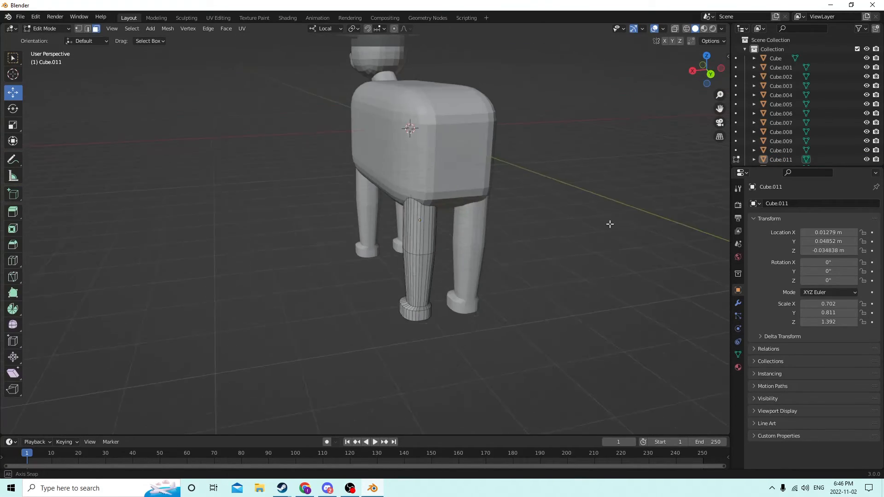
{"action": "key", "text": "shift+a"}
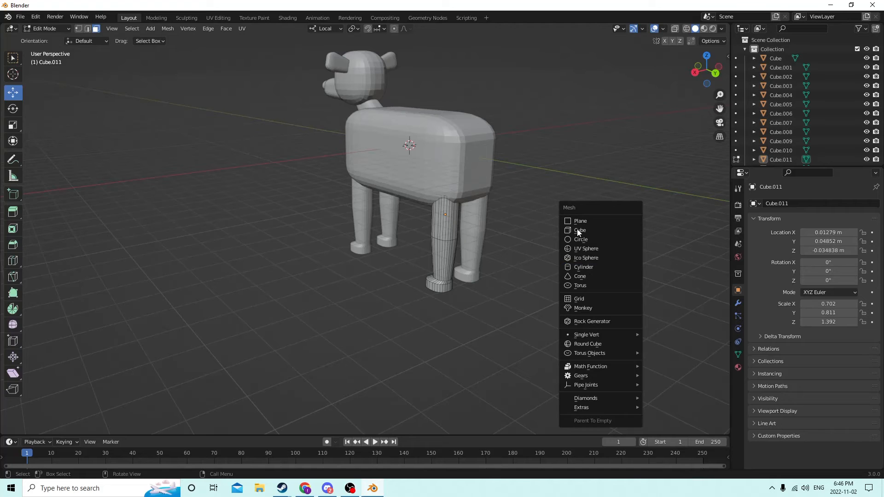
{"action": "left_click", "coordinate": [583, 268]}
{"action": "middle_click_drag", "start_coordinate": [568, 262], "coordinate": [469, 170]}
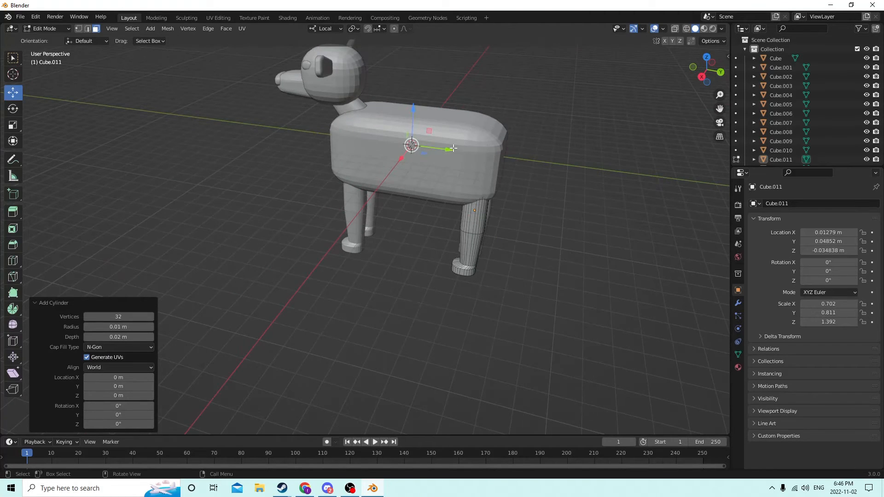
{"action": "left_click_drag", "start_coordinate": [454, 148], "coordinate": [560, 162]}
{"action": "middle_click_drag", "start_coordinate": [559, 162], "coordinate": [526, 150]}
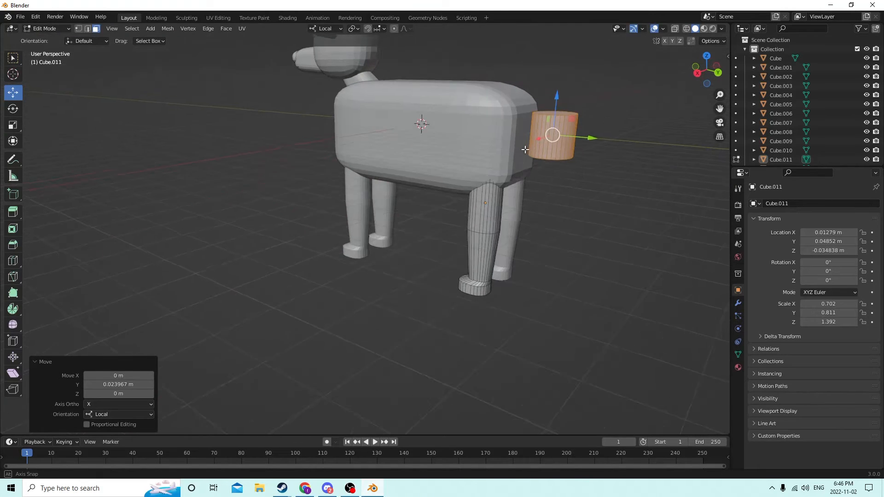
Lower the new cylinder along local Z by about 0.0486 m and return to Object Mode
{"action": "left_click_drag", "start_coordinate": [557, 99], "coordinate": [554, 196]}
{"action": "scroll", "coordinate": [553, 196], "scroll_direction": "up", "scroll_amount": 2}
{"action": "scroll", "coordinate": [552, 196], "scroll_direction": "up", "scroll_amount": 1}
{"action": "key", "text": "s"}
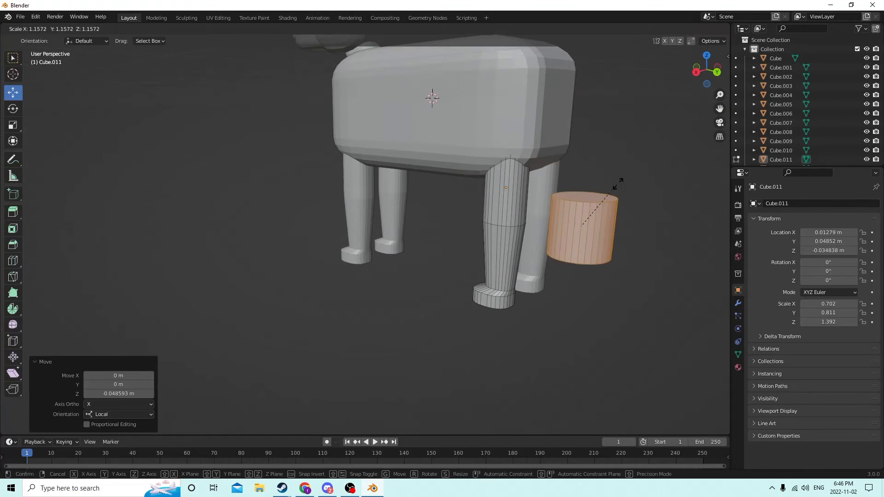
{"action": "right_click", "coordinate": [616, 185]}
{"action": "left_click", "coordinate": [616, 185]}
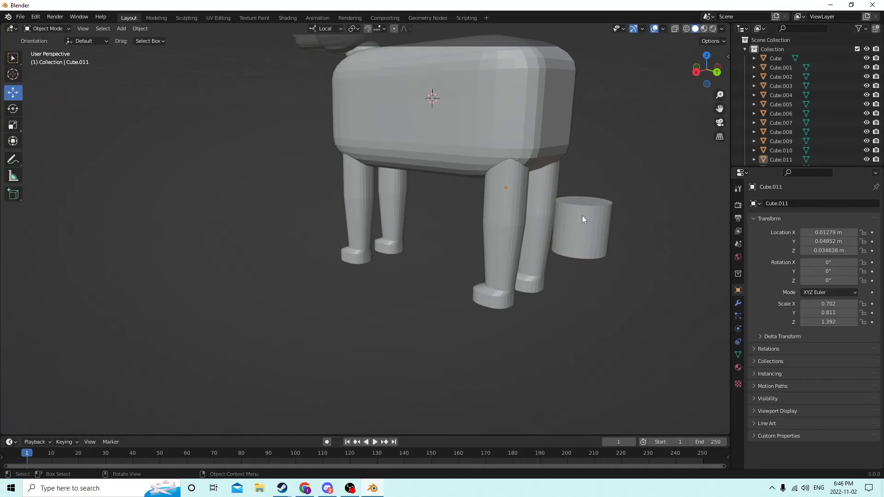
Undo the moves and the addition of the cylinder in the hind leg's mesh
{"action": "key", "text": "ctrl+z"}
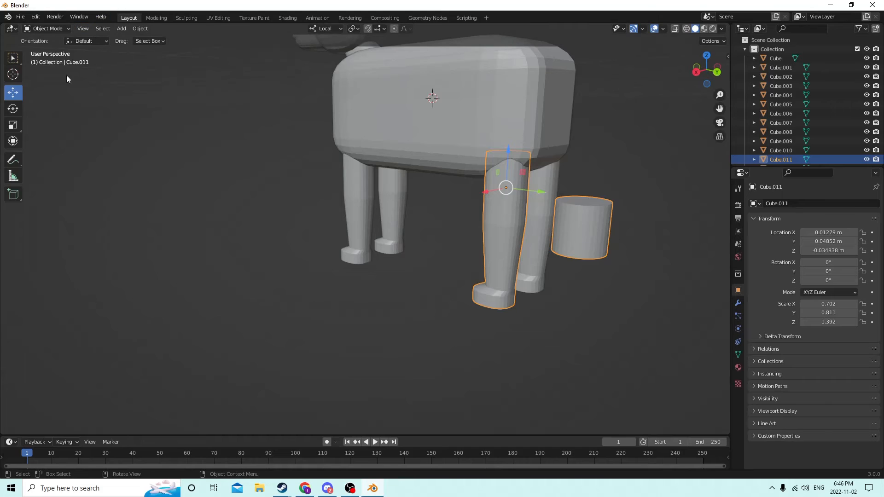
{"action": "left_click", "coordinate": [37, 17]}
{"action": "left_click", "coordinate": [45, 27]}
{"action": "left_click", "coordinate": [41, 20]}
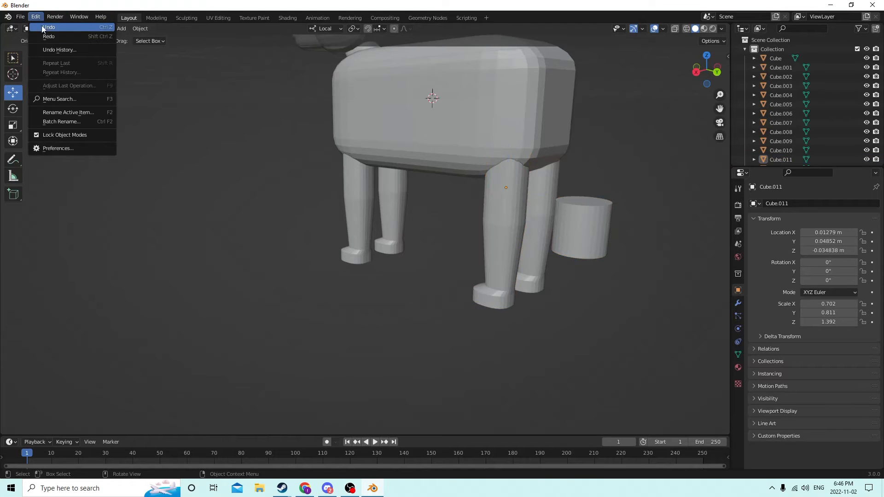
{"action": "left_click", "coordinate": [42, 27]}
{"action": "left_click", "coordinate": [35, 17]}
{"action": "left_click", "coordinate": [41, 27]}
{"action": "left_click", "coordinate": [36, 17]}
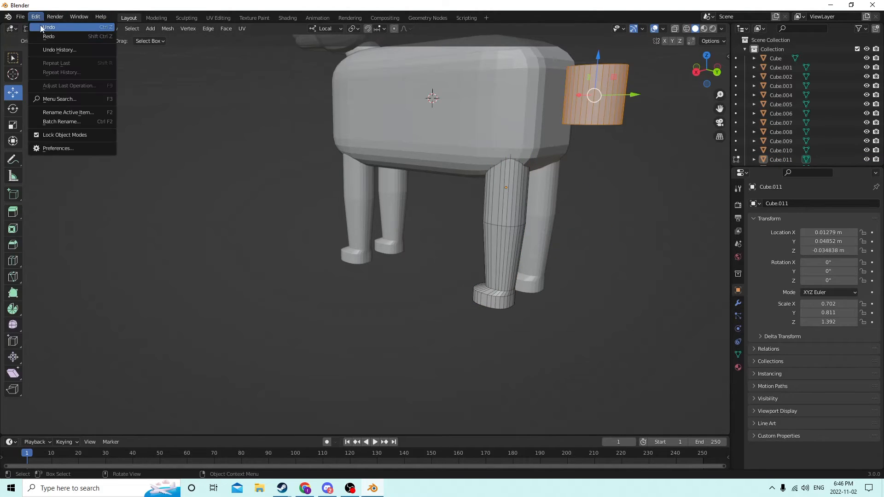
{"action": "left_click", "coordinate": [41, 26]}
Return to Object Mode and add a cylinder as a separate object
{"action": "middle_click_drag", "start_coordinate": [584, 174], "coordinate": [603, 178]}
{"action": "key", "text": "Tab"}
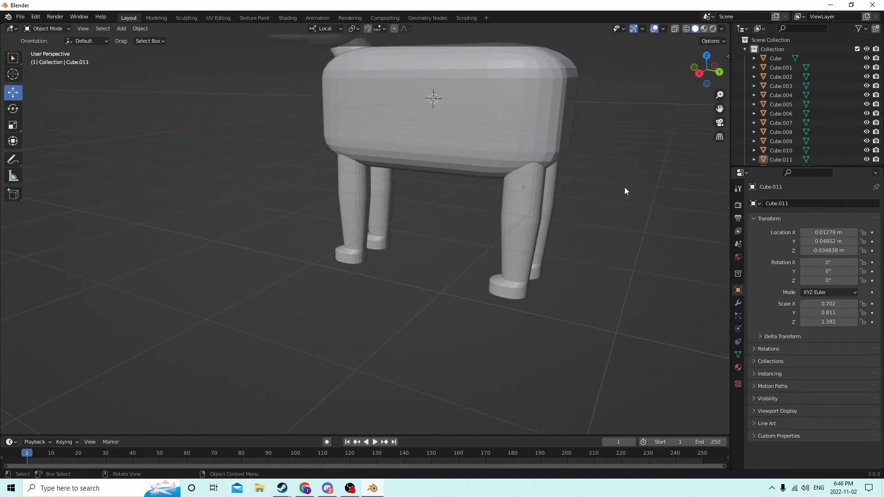
{"action": "key", "text": "shift+a"}
{"action": "mouse_move", "coordinate": [618, 187]}
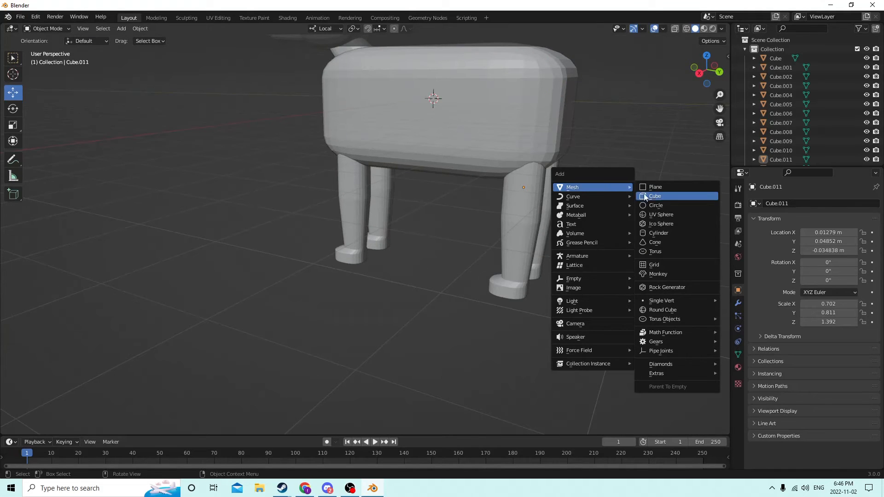
{"action": "left_click", "coordinate": [656, 233]}
{"action": "scroll", "coordinate": [563, 202], "scroll_direction": "up", "scroll_amount": 2}
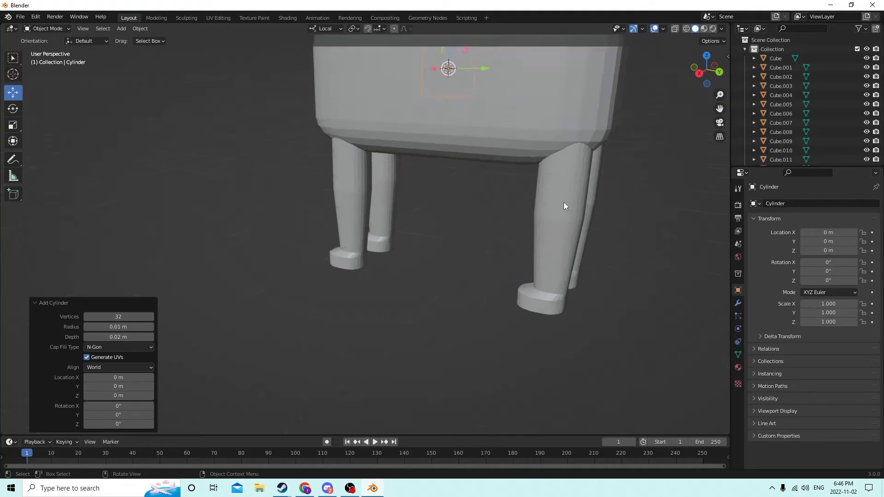
Move the cylinder along local Y to about 0.0933 m, clear of the body's rear
{"action": "middle_click_drag", "start_coordinate": [564, 203], "coordinate": [408, 80]}
{"action": "scroll", "coordinate": [408, 81], "scroll_direction": "down", "scroll_amount": 4}
{"action": "left_click_drag", "start_coordinate": [455, 128], "coordinate": [565, 132]}
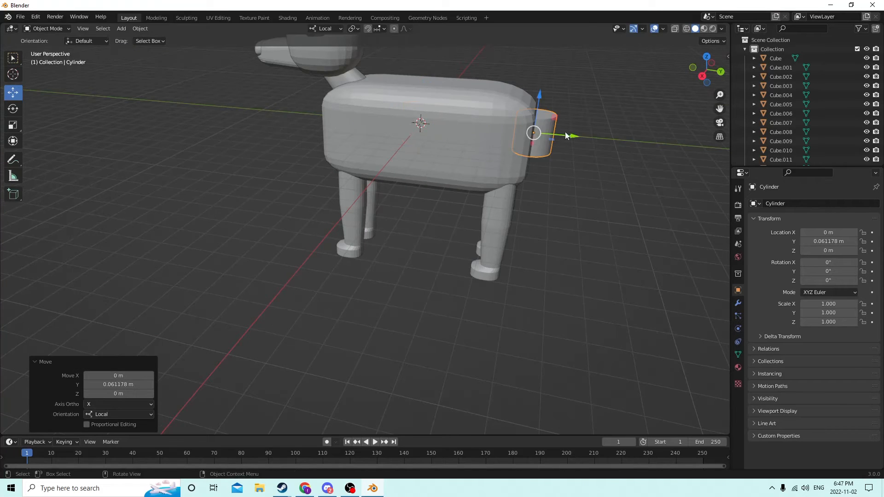
{"action": "middle_click_drag", "start_coordinate": [565, 132], "coordinate": [548, 129]}
{"action": "left_click_drag", "start_coordinate": [548, 130], "coordinate": [631, 151]}
{"action": "middle_click_drag", "start_coordinate": [631, 151], "coordinate": [7, 127]}
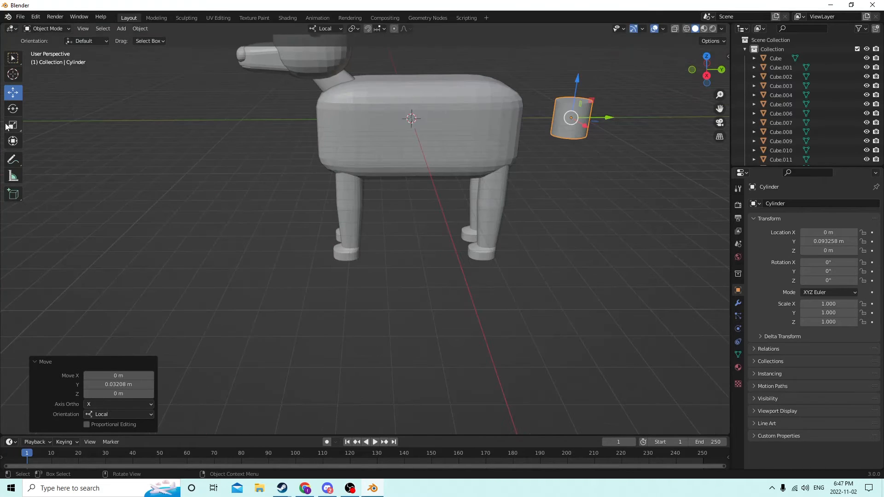
Scale the cylinder into a thin rod of about 0.169 in X and Y and about 2.733 in local Z
{"action": "left_click", "coordinate": [17, 124]}
{"action": "middle_click_drag", "start_coordinate": [570, 145], "coordinate": [553, 144]}
{"action": "key", "text": "s"}
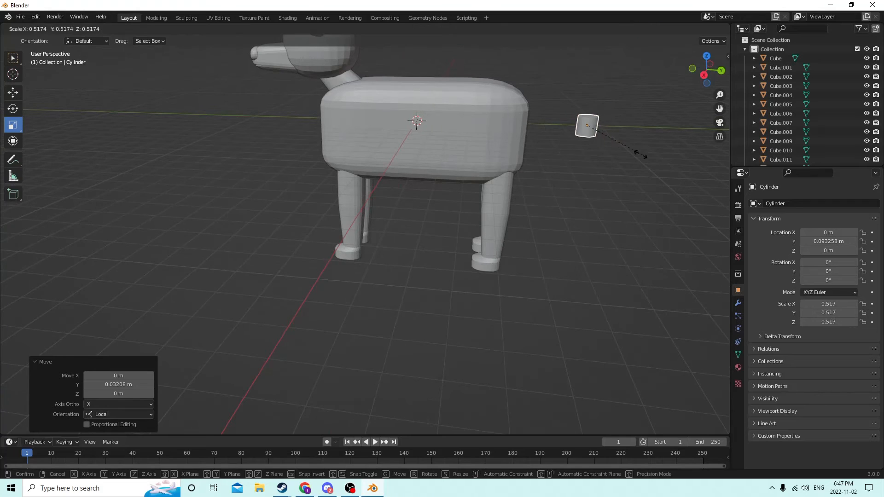
{"action": "left_click", "coordinate": [613, 143]}
{"action": "left_click_drag", "start_coordinate": [599, 88], "coordinate": [601, 304]}
{"action": "key", "text": "s"}
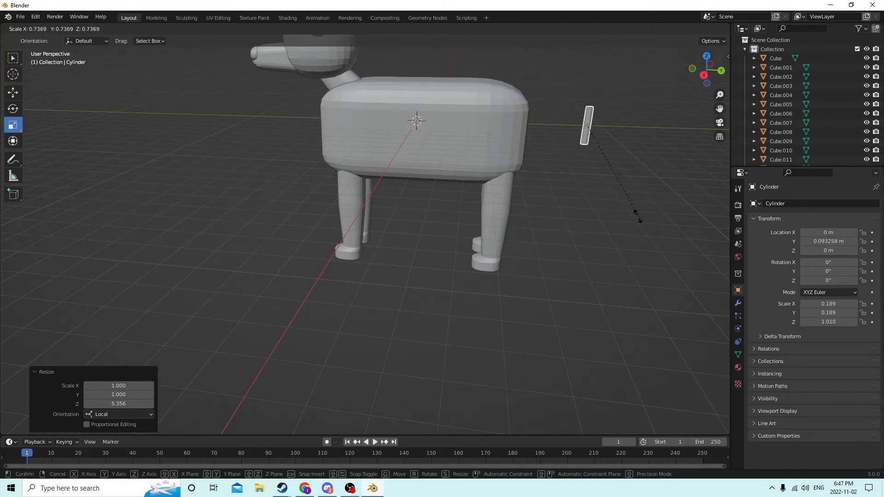
{"action": "left_click", "coordinate": [635, 213]}
{"action": "left_click_drag", "start_coordinate": [595, 87], "coordinate": [592, 242]}
{"action": "middle_click_drag", "start_coordinate": [510, 183], "coordinate": [494, 110]}
Move the rod against the body's rear as a tail, at about Y 0.0614 m and Z -0.0227 m
{"action": "left_click", "coordinate": [13, 93]}
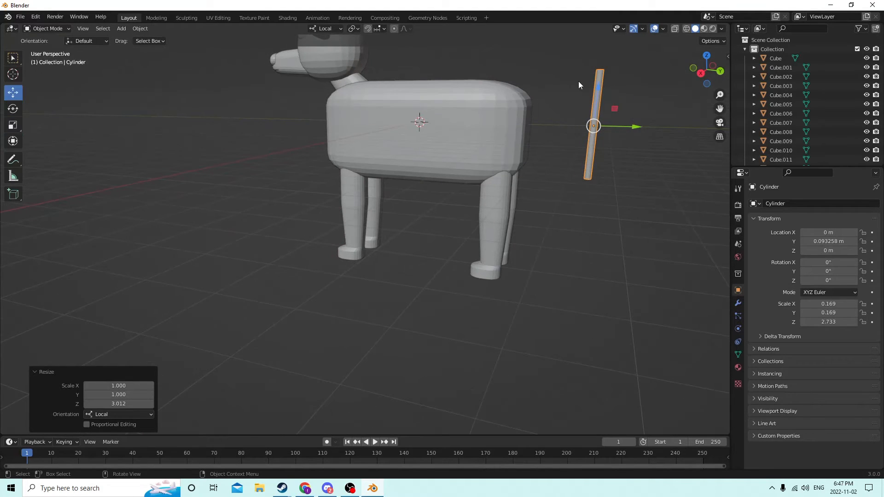
{"action": "left_click_drag", "start_coordinate": [600, 85], "coordinate": [598, 162]}
{"action": "left_click_drag", "start_coordinate": [616, 206], "coordinate": [565, 193]}
{"action": "left_click_drag", "start_coordinate": [523, 170], "coordinate": [512, 120]}
{"action": "middle_click_drag", "start_coordinate": [514, 124], "coordinate": [541, 183]}
Extrude the tail rod's top face upward by about 0.0029 m in Edit Mode and shift it slightly along local Y toward the body
{"action": "key", "text": "Tab"}
{"action": "left_click", "coordinate": [476, 277]}
{"action": "middle_click_drag", "start_coordinate": [476, 276], "coordinate": [545, 229]}
{"action": "key", "text": "e"}
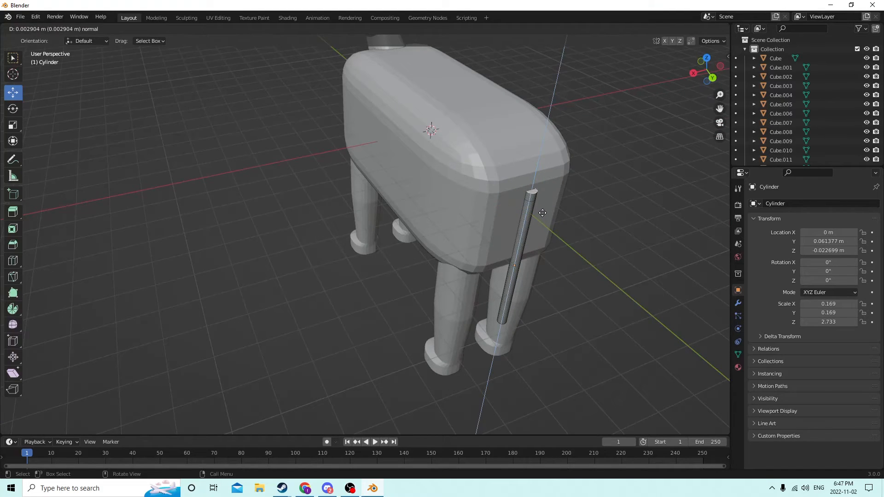
{"action": "left_click", "coordinate": [543, 213]}
{"action": "left_click_drag", "start_coordinate": [555, 210], "coordinate": [548, 207]}
Extrude the tail rod's bottom face downward by about 0.0019 m and scale it up by about 1.586 to flare the end
{"action": "middle_click_drag", "start_coordinate": [549, 207], "coordinate": [613, 122]}
{"action": "middle_click_drag", "start_coordinate": [601, 186], "coordinate": [496, 148]}
{"action": "left_click", "coordinate": [496, 106]}
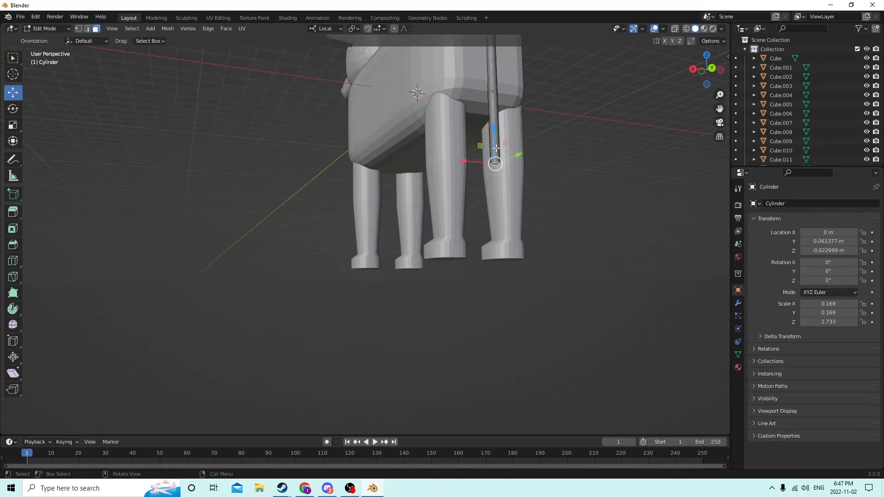
{"action": "key", "text": "e"}
{"action": "left_click", "coordinate": [499, 159]}
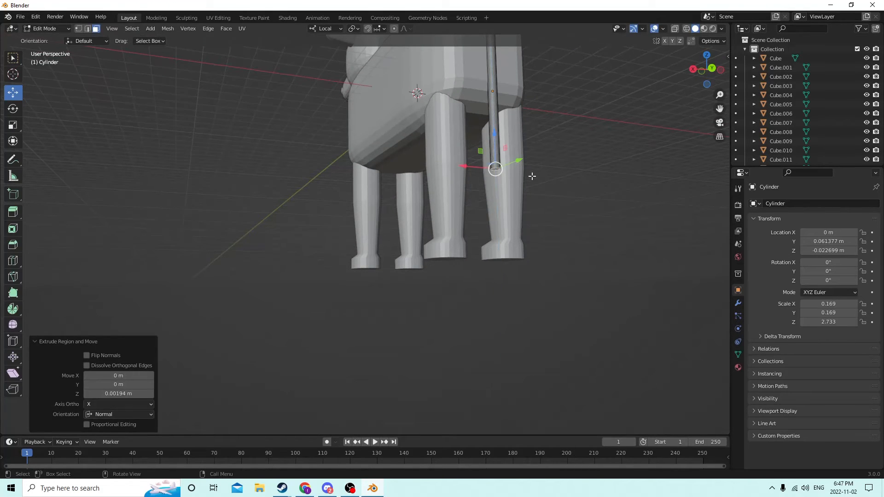
{"action": "key", "text": "s"}
{"action": "left_click", "coordinate": [554, 175]}
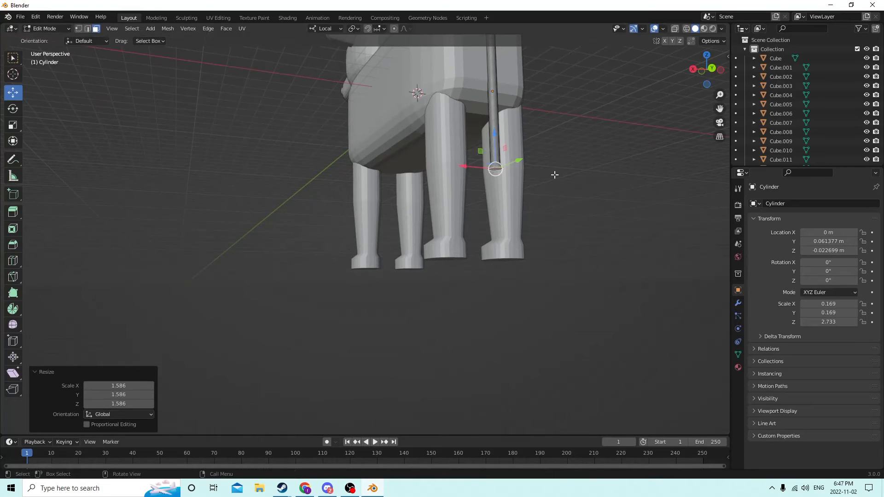
Try to extend the flared tail end by about 0.0059 m with a taper of about 0.64, and undo the extension
{"action": "key", "text": "e"}
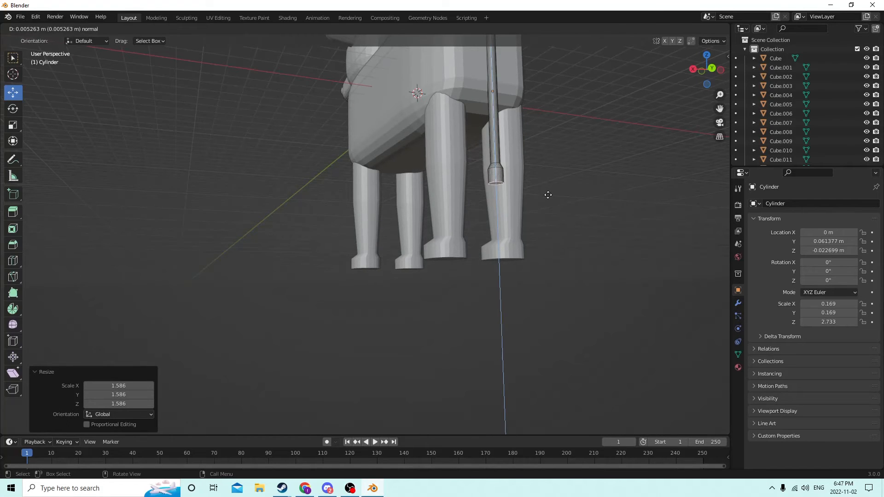
{"action": "left_click", "coordinate": [549, 197]}
{"action": "key", "text": "s"}
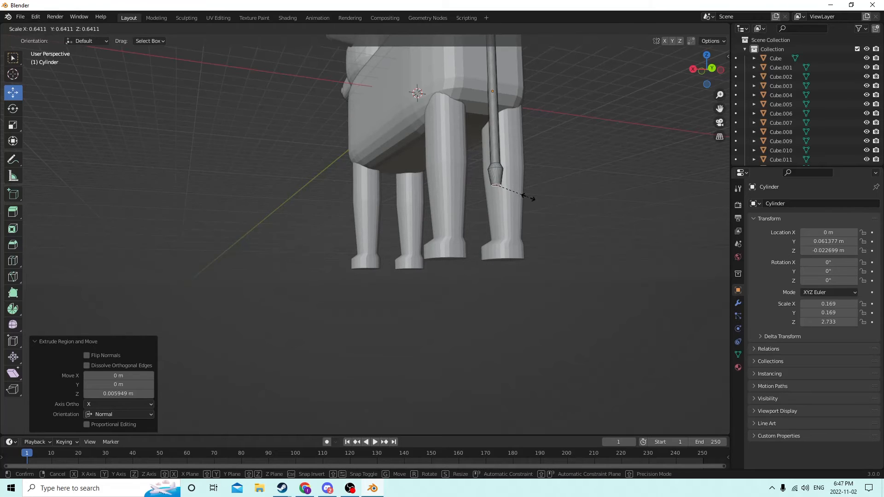
{"action": "left_click", "coordinate": [534, 199]}
{"action": "middle_click_drag", "start_coordinate": [533, 200], "coordinate": [518, 216]}
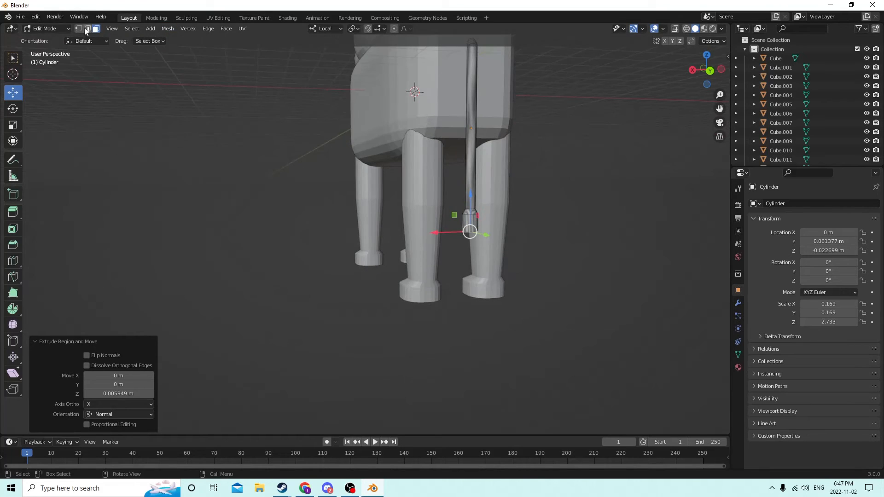
{"action": "left_click", "coordinate": [36, 18]}
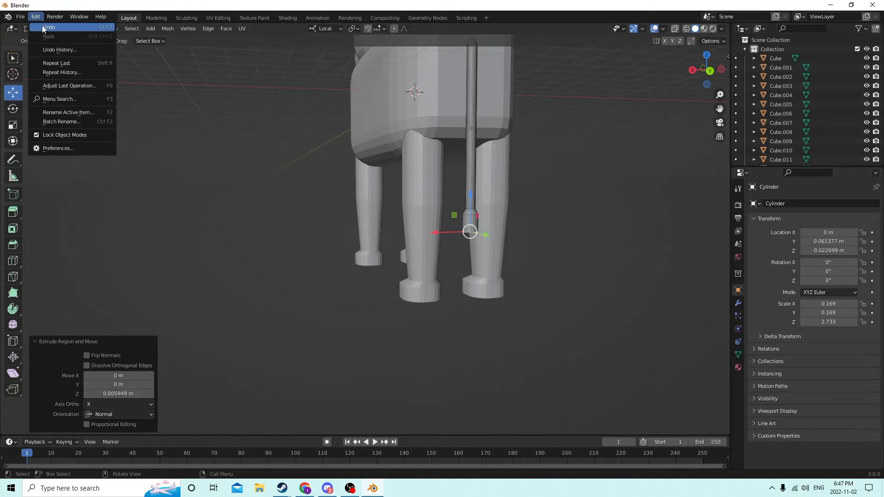
{"action": "left_click", "coordinate": [44, 28]}
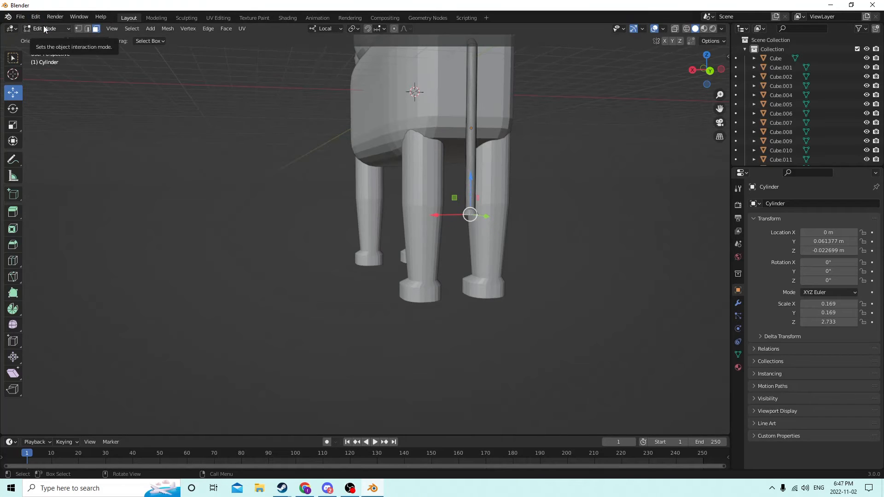
Extrude the flared tail end by about 0.0013 m scaled to 0.951, and extrude another short section scaled to 0.938
{"action": "middle_click_drag", "start_coordinate": [325, 160], "coordinate": [428, 201]}
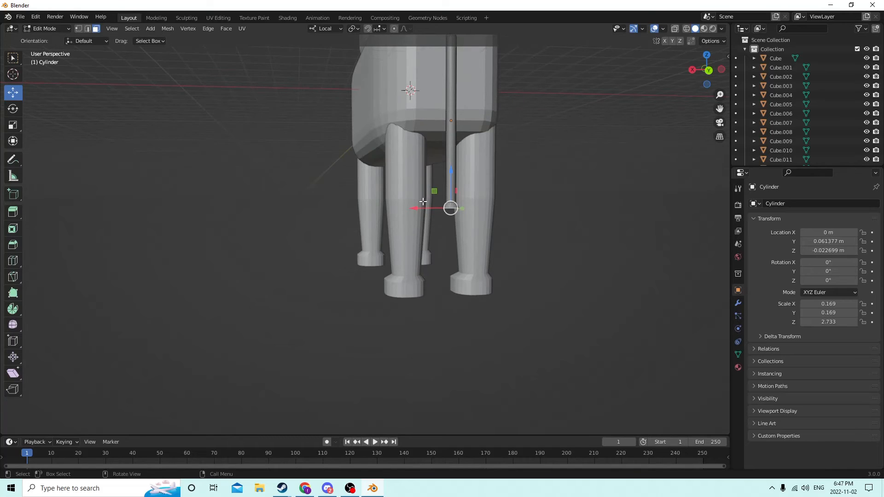
{"action": "key", "text": "e"}
{"action": "left_click", "coordinate": [450, 213]}
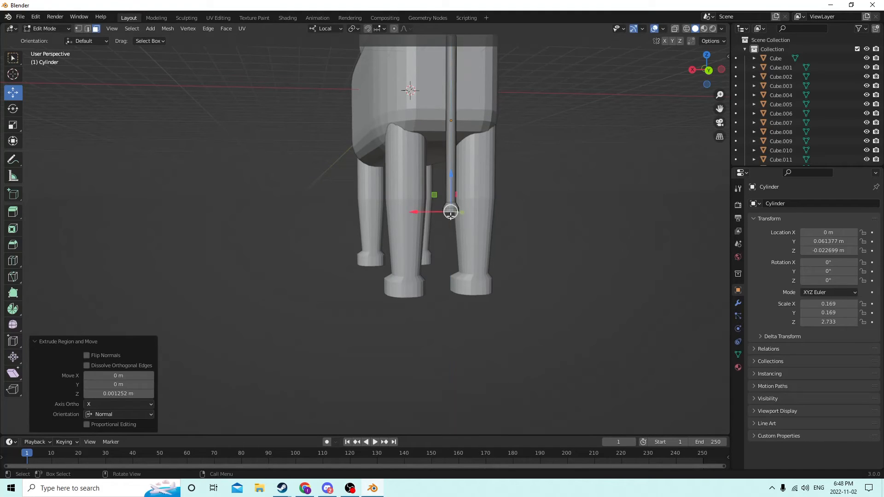
{"action": "key", "text": "s"}
{"action": "left_click", "coordinate": [538, 227]}
{"action": "key", "text": "e"}
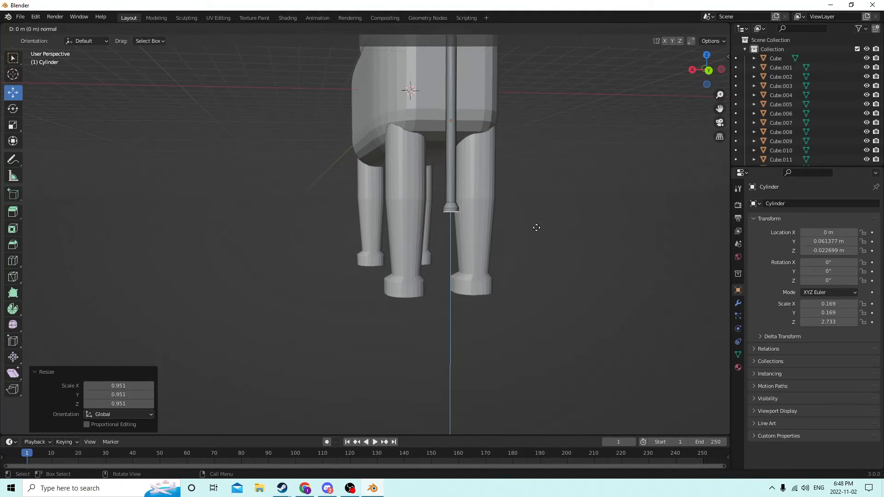
{"action": "left_click", "coordinate": [537, 233]}
{"action": "key", "text": "s"}
{"action": "left_click", "coordinate": [531, 234]}
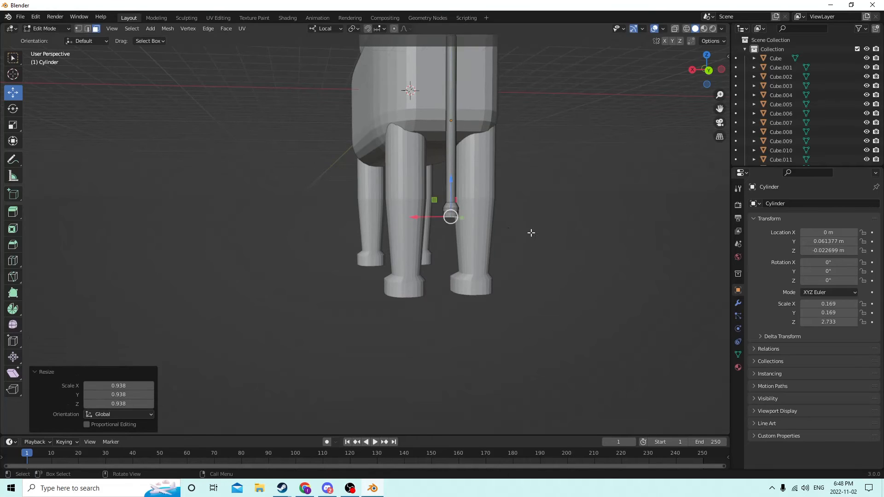
Extrude the tail end by about 0.0024 m scaled to 0.698 and about 0.002 m scaled to about 0.52, finishing in Object Mode
{"action": "key", "text": "e"}
{"action": "left_click", "coordinate": [532, 240]}
{"action": "key", "text": "s"}
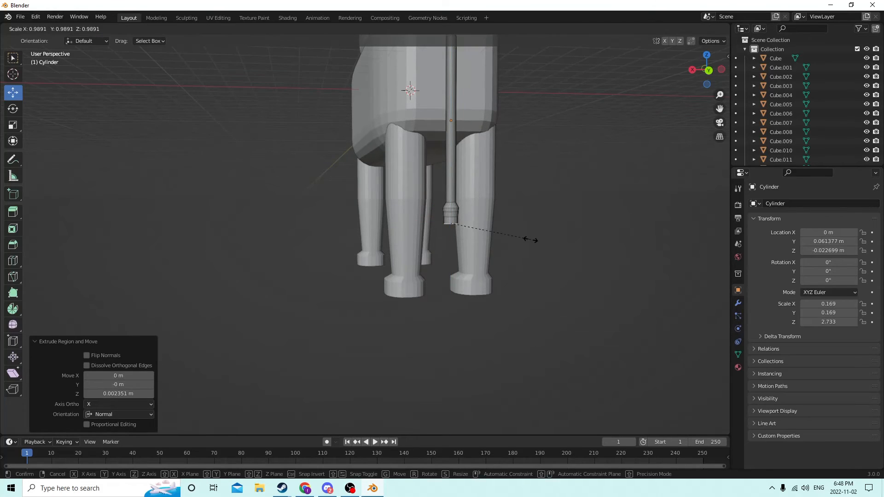
{"action": "left_click", "coordinate": [510, 239]}
{"action": "key", "text": "e"}
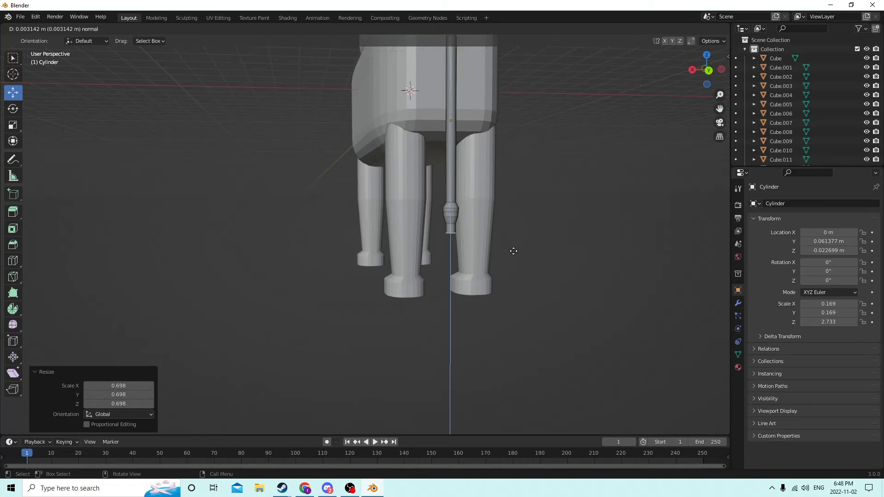
{"action": "left_click", "coordinate": [512, 248]}
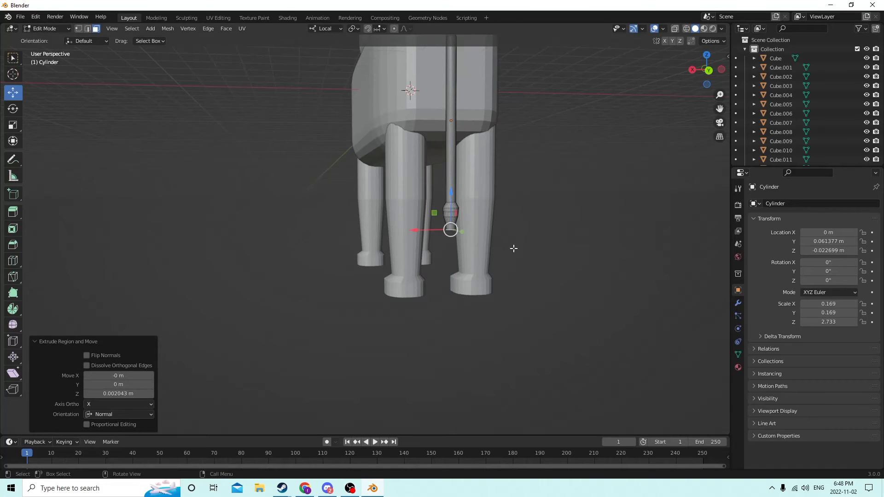
{"action": "key", "text": "s"}
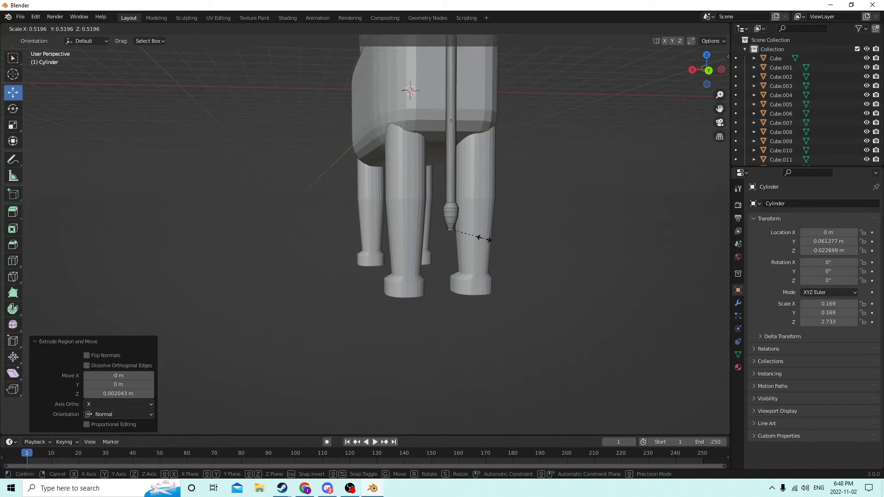
{"action": "left_click", "coordinate": [489, 239]}
{"action": "key", "text": "Tab"}
Select both rear legs and examine their outlines for stray geometry inside the body's rear
{"action": "middle_click_drag", "start_coordinate": [557, 209], "coordinate": [467, 192]}
{"action": "left_click", "coordinate": [467, 192]}
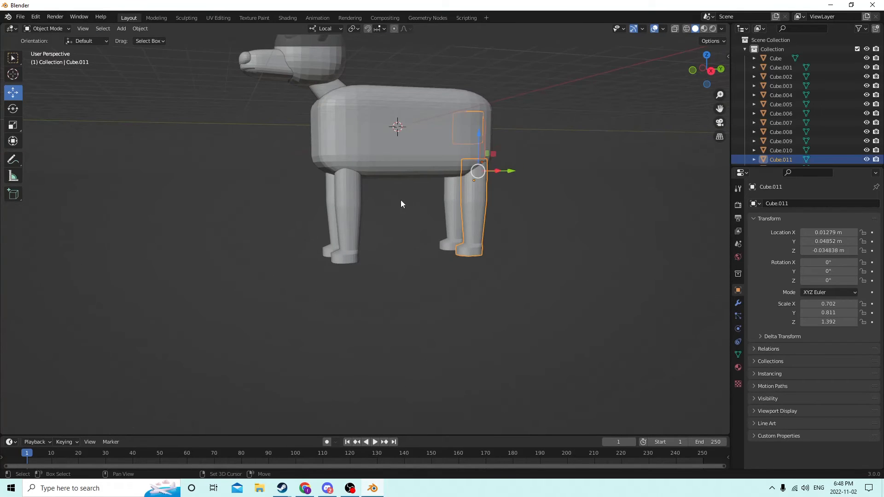
{"action": "left_click", "coordinate": [453, 191], "text": "shift"}
{"action": "middle_click_drag", "start_coordinate": [336, 199], "coordinate": [300, 215]}
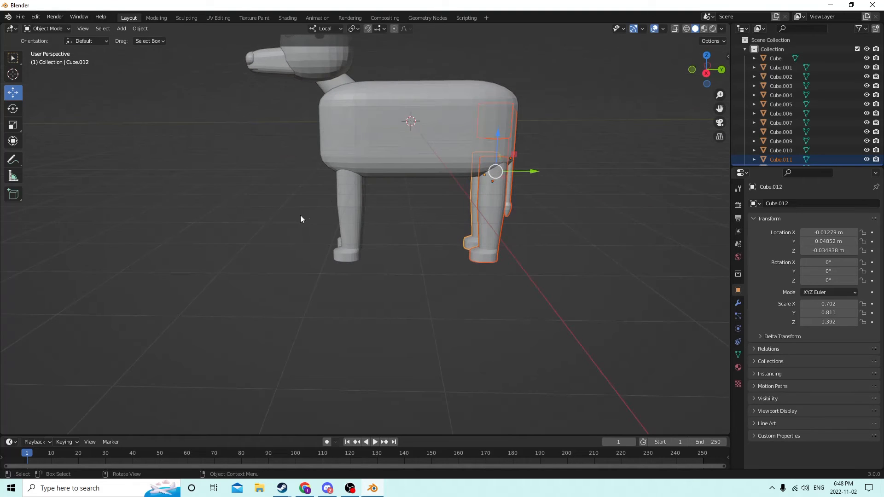
{"action": "left_click", "coordinate": [493, 115]}
{"action": "middle_click_drag", "start_coordinate": [487, 120], "coordinate": [499, 134]}
Select the linked faces of the rear leg's stray block inside the body and separate them into their own object
{"action": "left_click", "coordinate": [502, 138]}
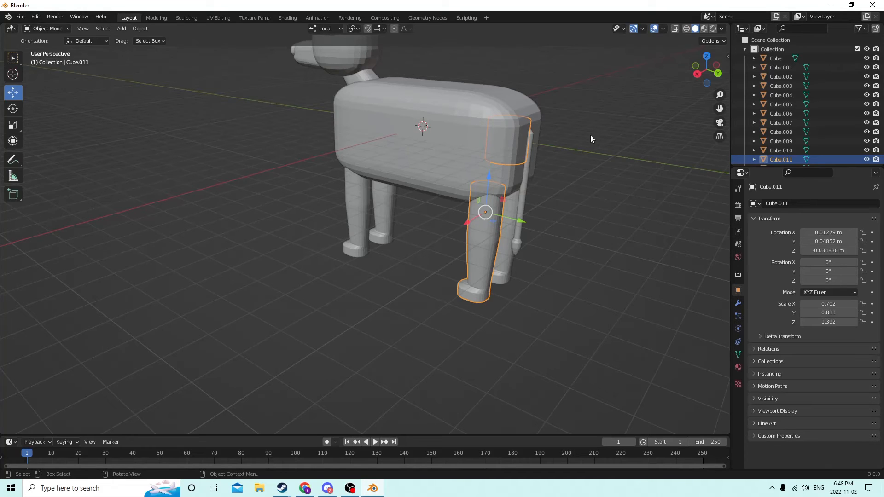
{"action": "key", "text": "Tab"}
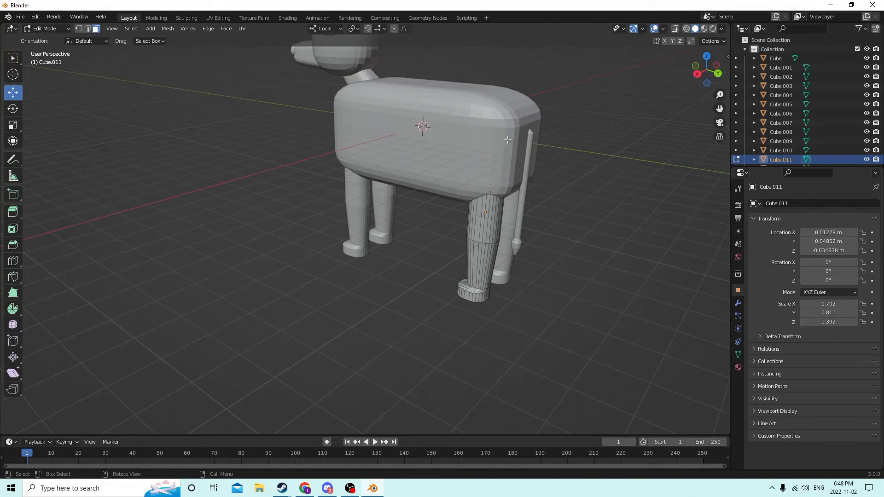
{"action": "key", "text": "l"}
{"action": "middle_click_drag", "start_coordinate": [507, 140], "coordinate": [430, 167]}
{"action": "scroll", "coordinate": [456, 159], "scroll_direction": "up", "scroll_amount": 6}
{"action": "scroll", "coordinate": [435, 166], "scroll_direction": "down", "scroll_amount": 3}
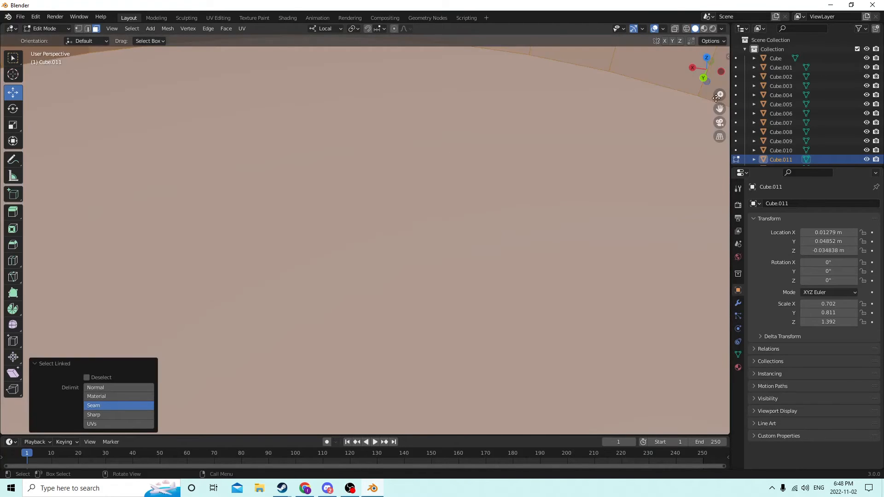
{"action": "scroll", "coordinate": [646, 124], "scroll_direction": "down", "scroll_amount": 4}
{"action": "scroll", "coordinate": [631, 131], "scroll_direction": "down", "scroll_amount": 3}
{"action": "middle_click_drag", "start_coordinate": [645, 132], "coordinate": [701, 101]}
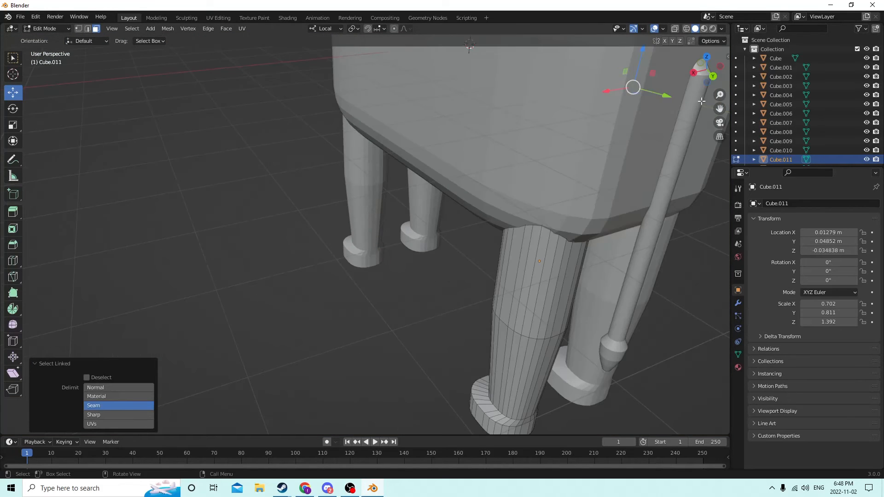
{"action": "scroll", "coordinate": [702, 101], "scroll_direction": "down", "scroll_amount": 5}
{"action": "key", "text": "p"}
{"action": "left_click", "coordinate": [558, 239]}
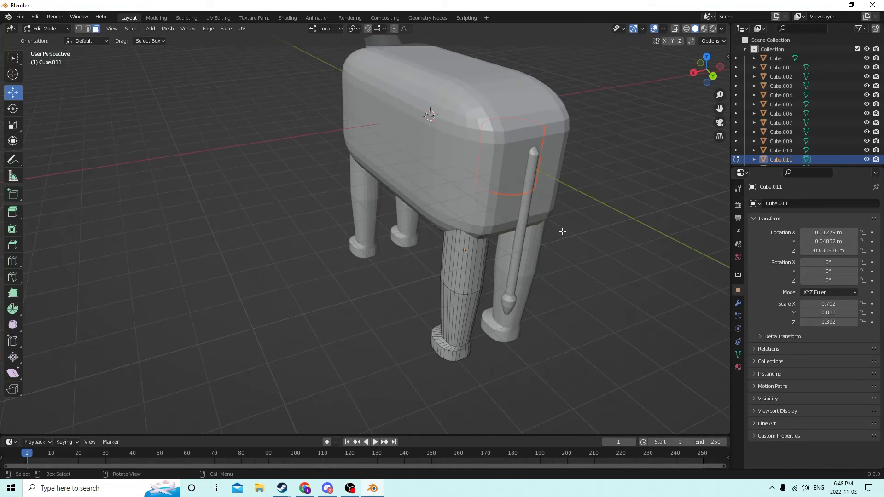
{"action": "key", "text": "Tab"}
Delete the separated stray block inside the body's rear
{"action": "left_click", "coordinate": [640, 187]}
{"action": "left_click", "coordinate": [527, 120]}
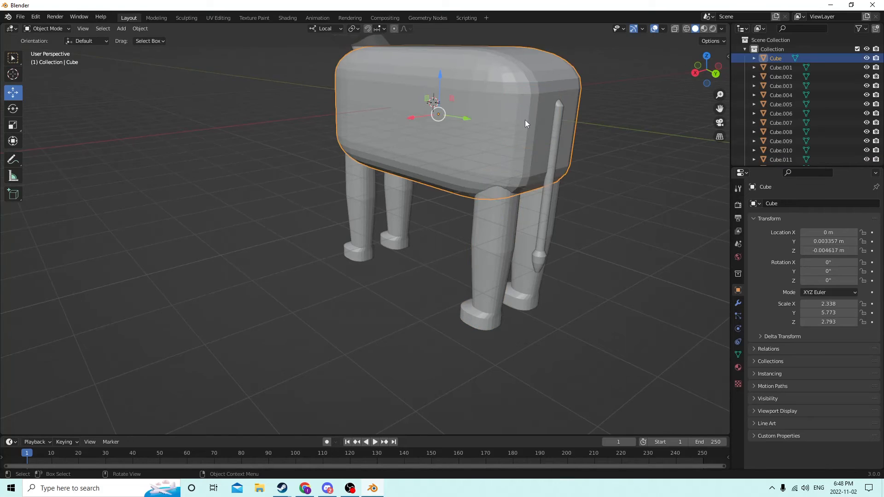
{"action": "left_click", "coordinate": [531, 122]}
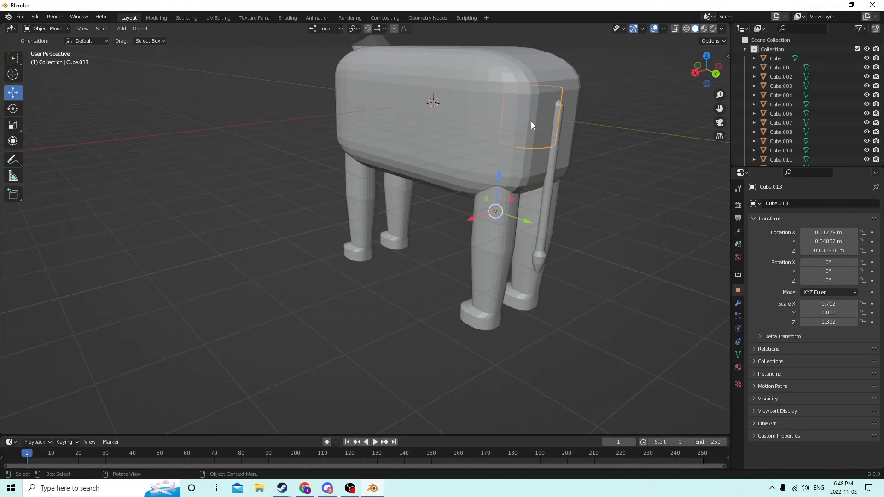
{"action": "key", "text": "Delete"}
{"action": "middle_click_drag", "start_coordinate": [532, 123], "coordinate": [604, 154]}
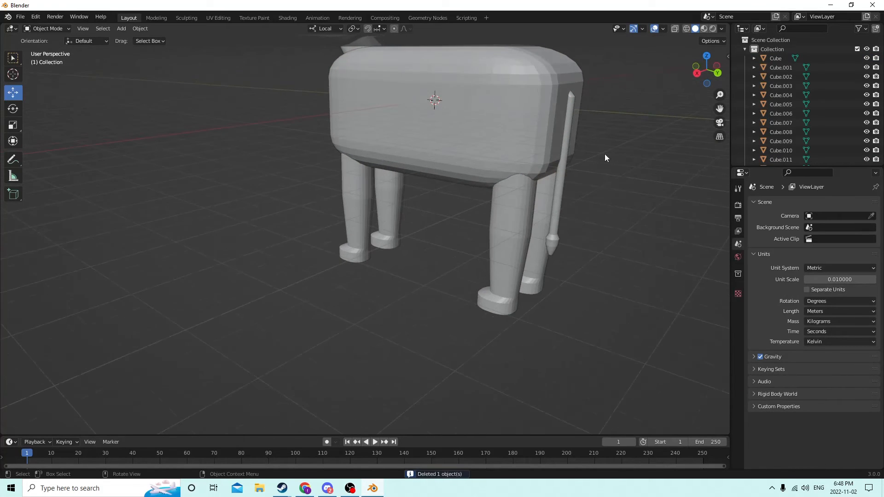
{"action": "left_click", "coordinate": [530, 203]}
{"action": "left_click", "coordinate": [443, 169], "text": "shift"}
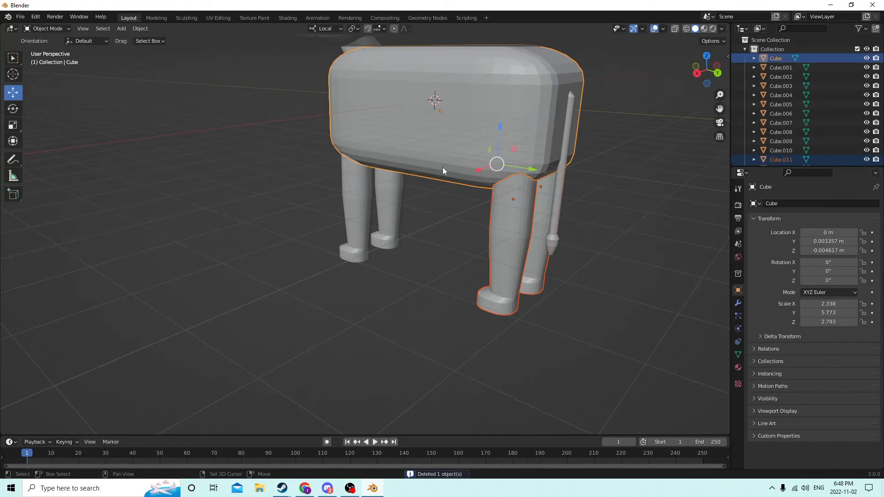
{"action": "middle_click_drag", "start_coordinate": [534, 170], "coordinate": [544, 172]}
Join the four legs and the tail into the body as one object
{"action": "left_click", "coordinate": [548, 199]}
{"action": "left_click", "coordinate": [522, 198], "text": "shift"}
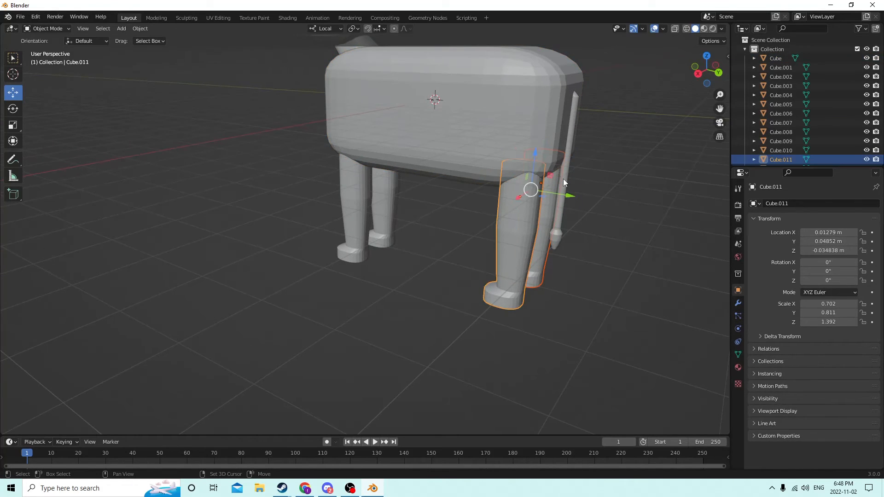
{"action": "left_click", "coordinate": [565, 181], "text": "shift"}
{"action": "left_click", "coordinate": [391, 199], "text": "shift"}
{"action": "left_click", "coordinate": [355, 201], "text": "shift"}
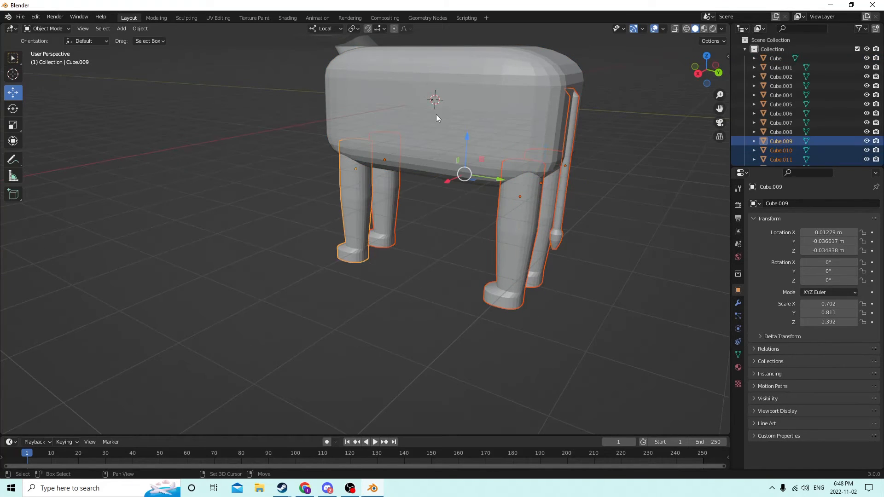
{"action": "left_click", "coordinate": [436, 114], "text": "shift"}
{"action": "middle_click_drag", "start_coordinate": [430, 118], "coordinate": [531, 102]}
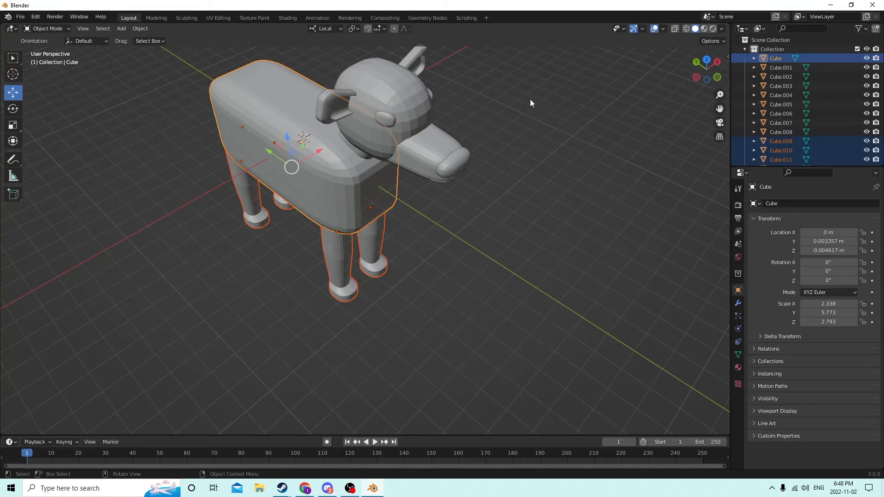
{"action": "scroll", "coordinate": [428, 109], "scroll_direction": "up", "scroll_amount": 3}
{"action": "middle_click_drag", "start_coordinate": [346, 68], "coordinate": [311, 65]}
{"action": "scroll", "coordinate": [339, 117], "scroll_direction": "up", "scroll_amount": 1}
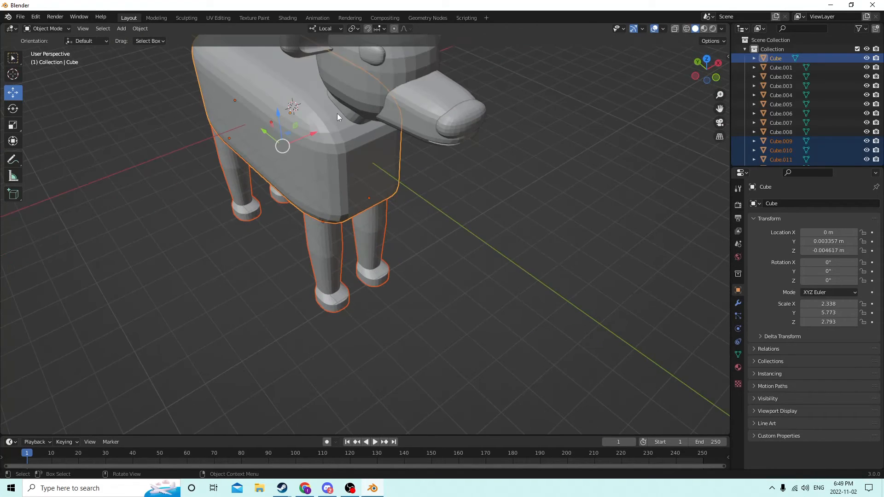
{"action": "scroll", "coordinate": [338, 114], "scroll_direction": "down", "scroll_amount": 1}
{"action": "middle_click_drag", "start_coordinate": [349, 122], "coordinate": [351, 122]}
{"action": "key", "text": "ctrl+j"}
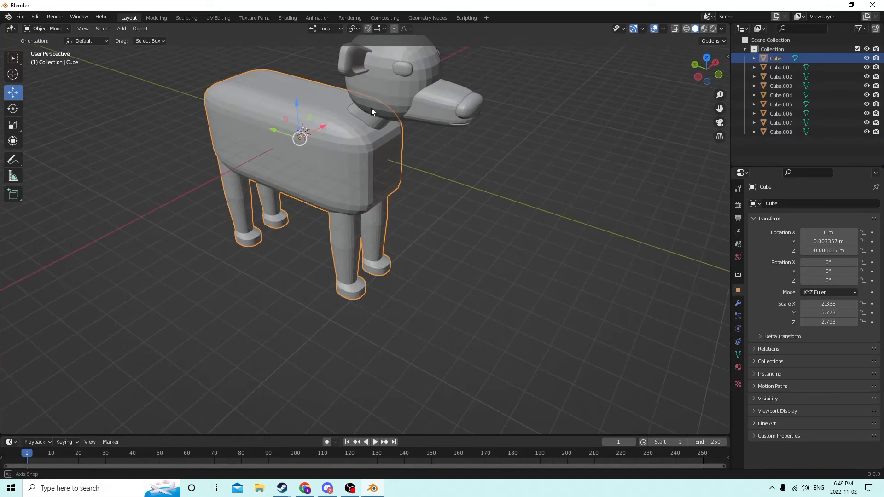
Select the nose, snout, head and eye in turn to examine which head parts are separate objects
{"action": "left_click", "coordinate": [507, 219]}
{"action": "middle_click_drag", "start_coordinate": [508, 219], "coordinate": [476, 193]}
{"action": "left_click", "coordinate": [491, 139]}
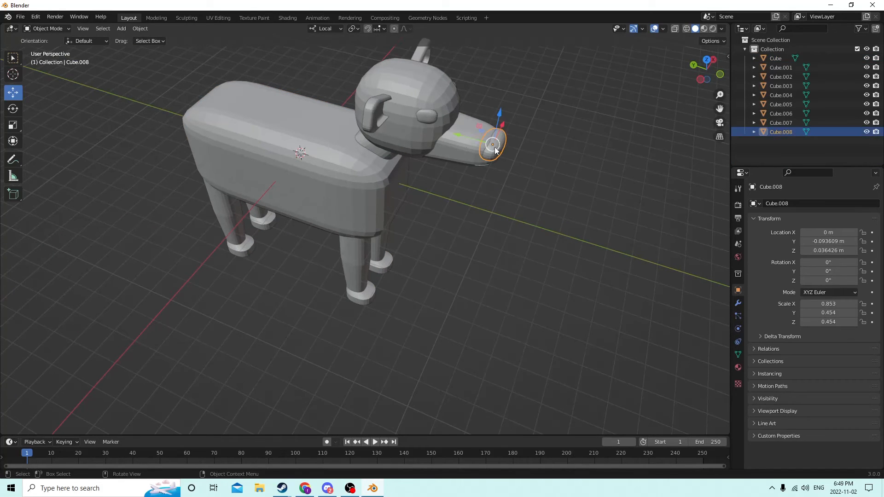
{"action": "left_click", "coordinate": [458, 139]}
{"action": "left_click", "coordinate": [410, 135]}
{"action": "left_click", "coordinate": [423, 117]}
{"action": "middle_click_drag", "start_coordinate": [423, 116], "coordinate": [342, 111]}
{"action": "left_click", "coordinate": [361, 110]}
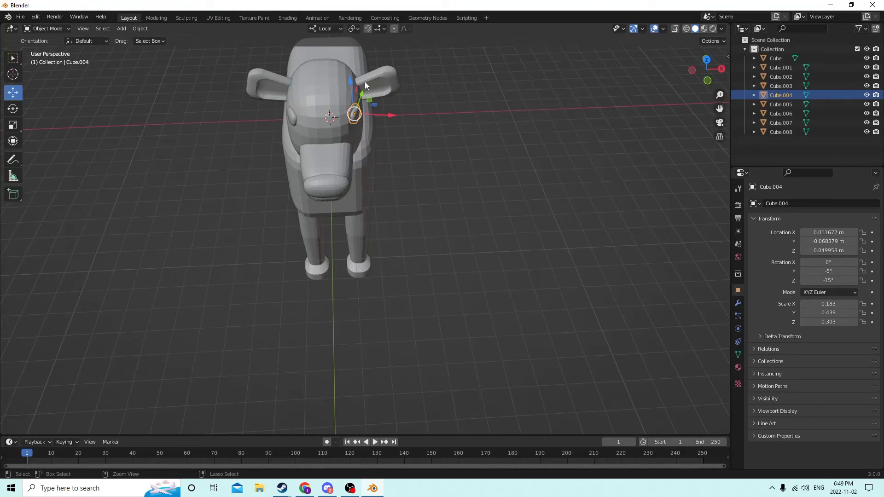
{"action": "scroll", "coordinate": [403, 180], "scroll_direction": "up", "scroll_amount": 1}
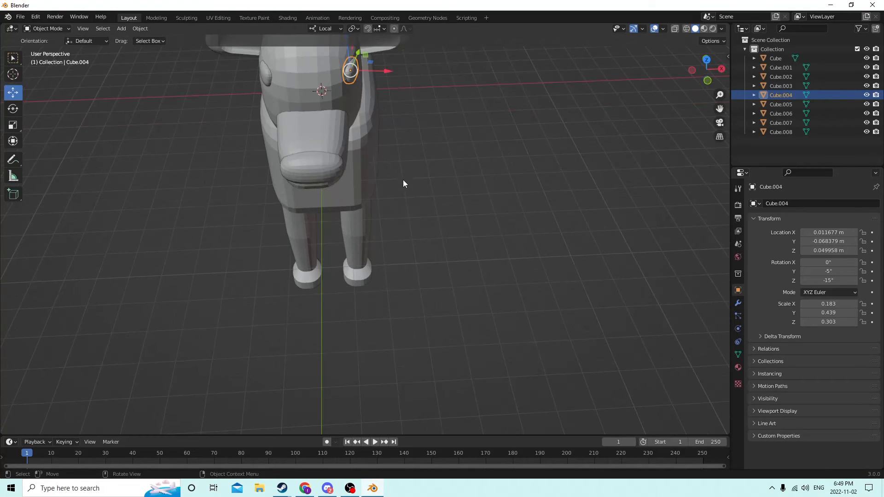
Join the nose, snout, head, both eyes and both ears into one object
{"action": "left_click", "coordinate": [315, 162], "text": "shift"}
{"action": "left_click", "coordinate": [288, 90], "text": "shift"}
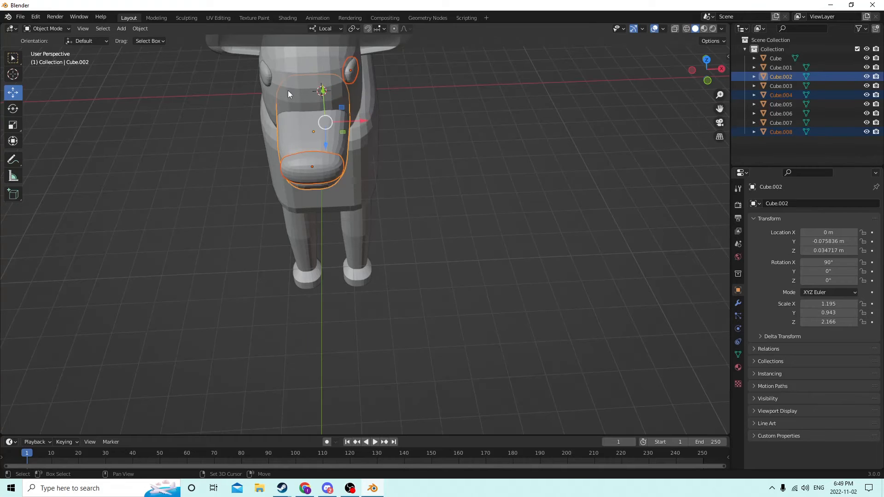
{"action": "left_click", "coordinate": [289, 81], "text": "shift"}
{"action": "middle_click_drag", "start_coordinate": [289, 82], "coordinate": [316, 99]}
{"action": "left_click", "coordinate": [297, 162], "text": "shift"}
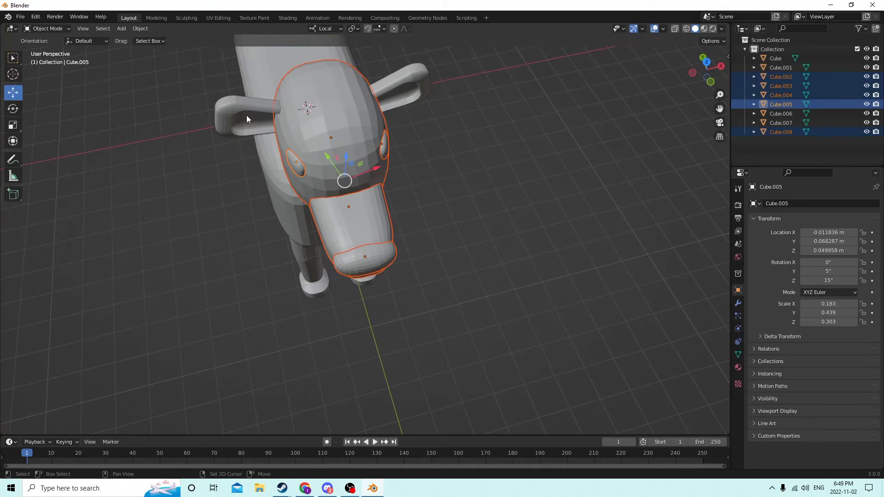
{"action": "left_click", "coordinate": [247, 115], "text": "shift"}
{"action": "left_click", "coordinate": [426, 83], "text": "shift"}
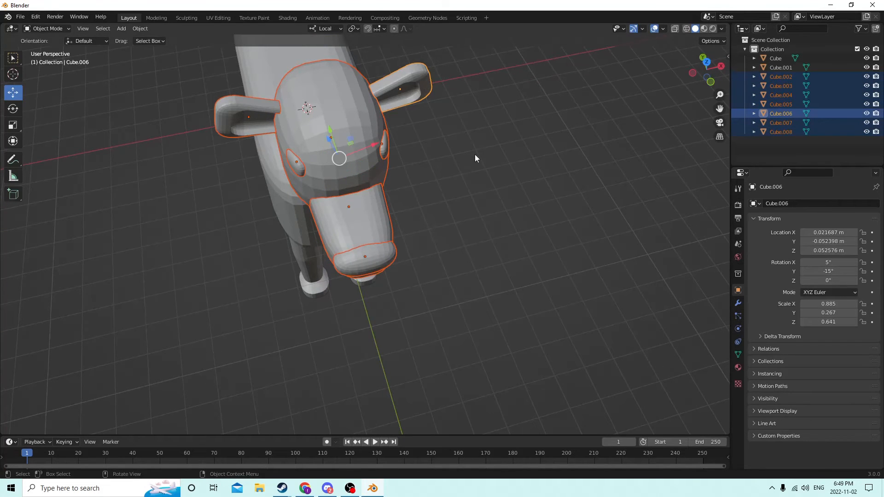
{"action": "middle_click_drag", "start_coordinate": [476, 158], "coordinate": [482, 220]}
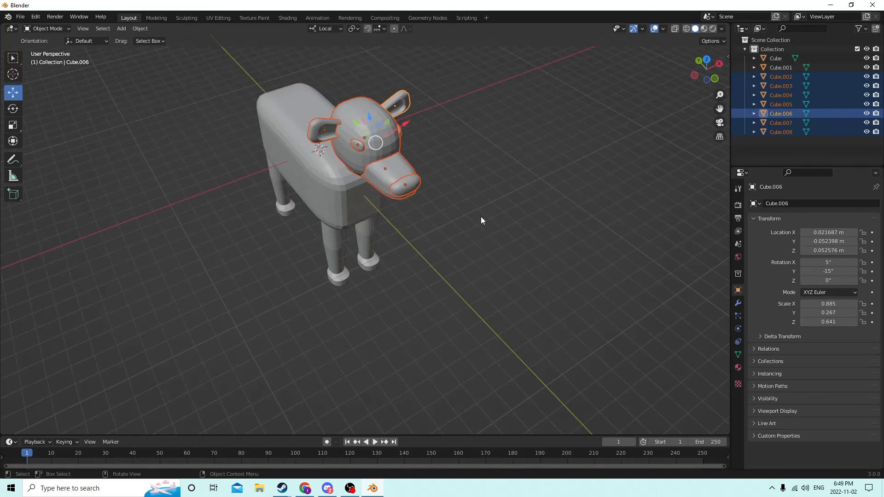
{"action": "scroll", "coordinate": [481, 217], "scroll_direction": "up", "scroll_amount": 2}
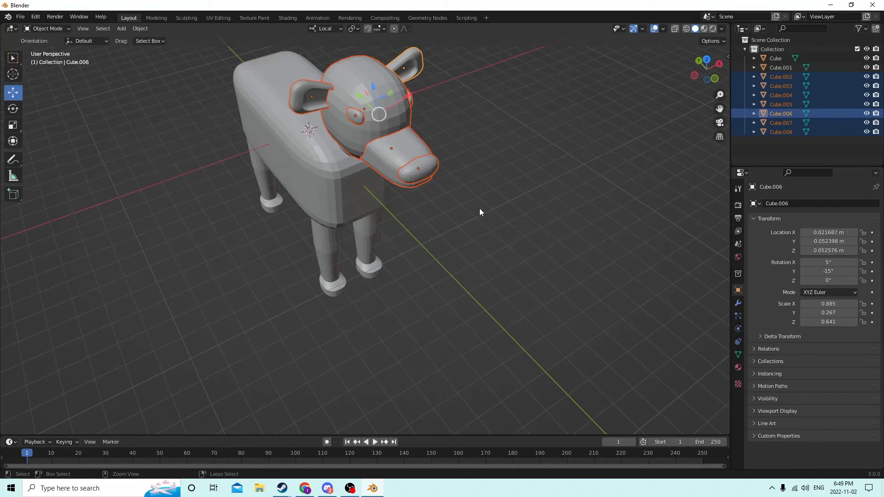
{"action": "key", "text": "ctrl+j"}
Join the neck with the combined head into one object
{"action": "middle_click_drag", "start_coordinate": [487, 194], "coordinate": [485, 157]}
{"action": "left_click", "coordinate": [359, 131]}
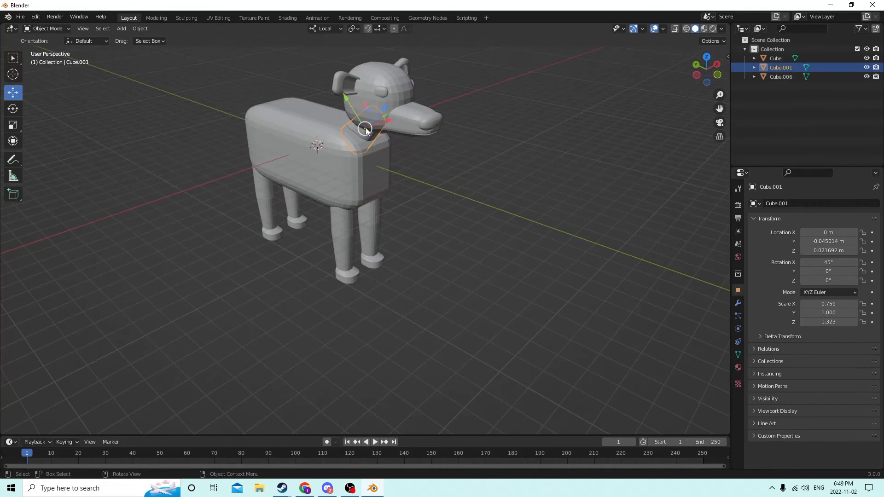
{"action": "left_click", "coordinate": [372, 101], "text": "shift"}
{"action": "key", "text": "ctrl+j"}
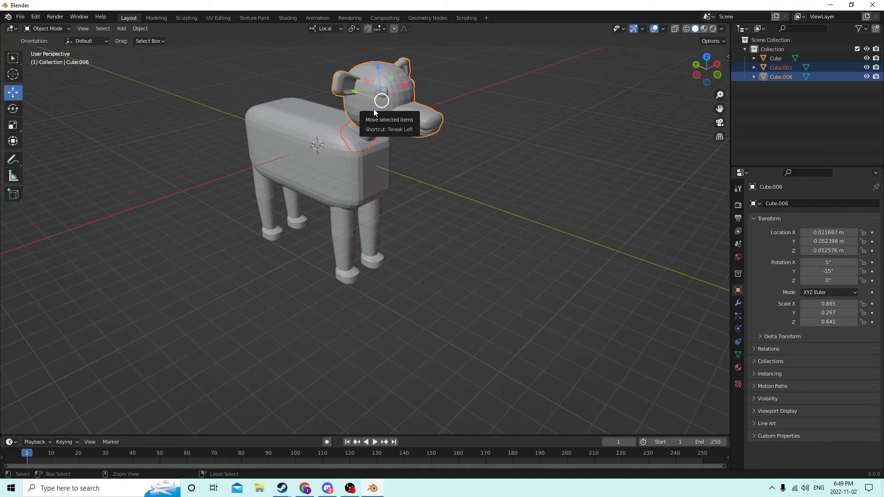
Select the combined head and neck on its own, without the body
{"action": "left_click", "coordinate": [313, 137], "text": "shift"}
{"action": "key", "text": "ctrl+j"}
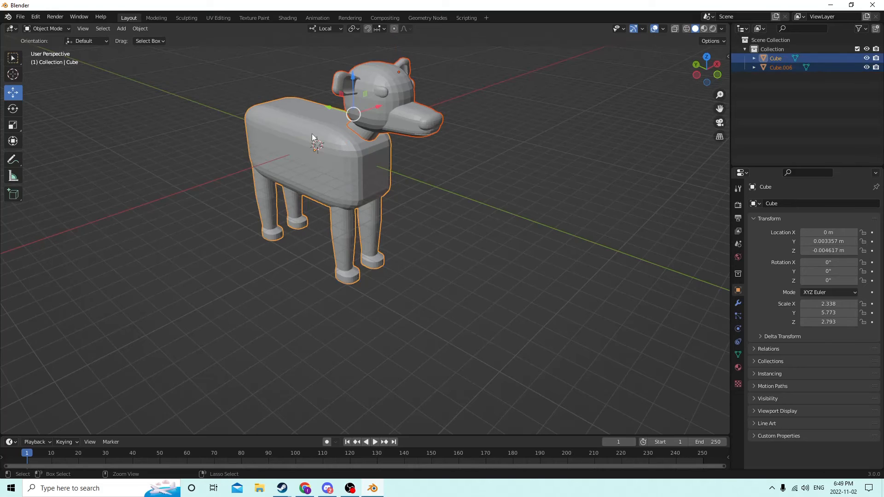
{"action": "middle_click_drag", "start_coordinate": [313, 136], "coordinate": [148, 92]}
{"action": "left_click", "coordinate": [37, 19]}
{"action": "left_click", "coordinate": [39, 28]}
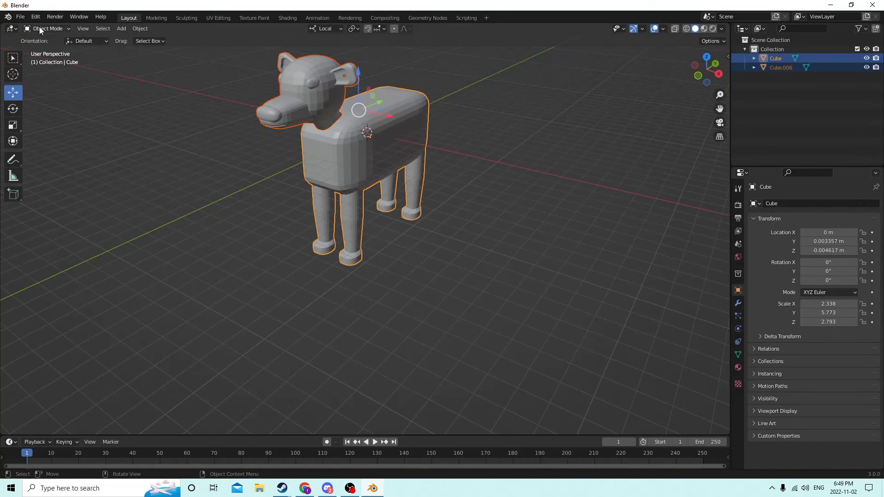
{"action": "left_click", "coordinate": [322, 95]}
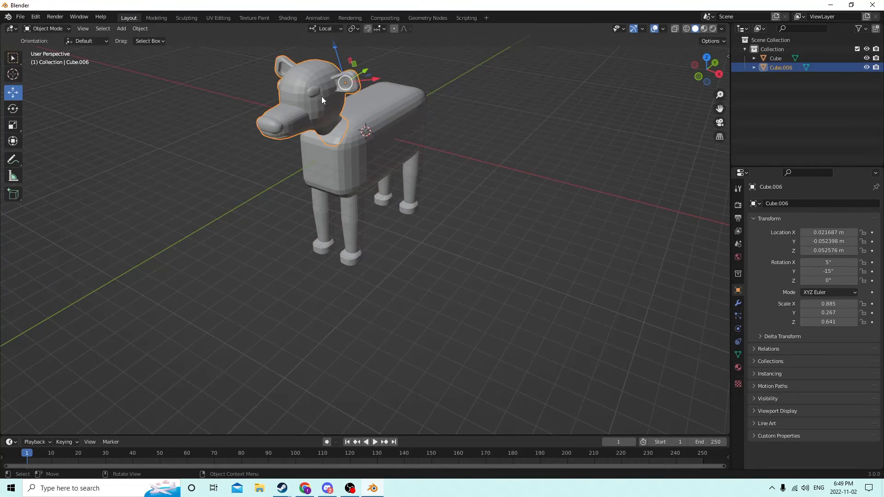
{"action": "middle_click_drag", "start_coordinate": [364, 116], "coordinate": [319, 107]}
{"action": "key", "text": "s"}
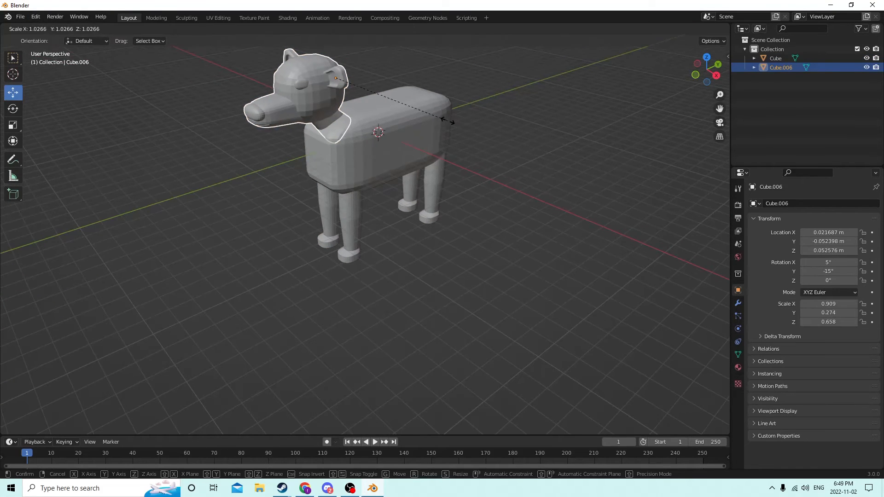
{"action": "key", "text": "z"}
{"action": "key", "text": "z"}
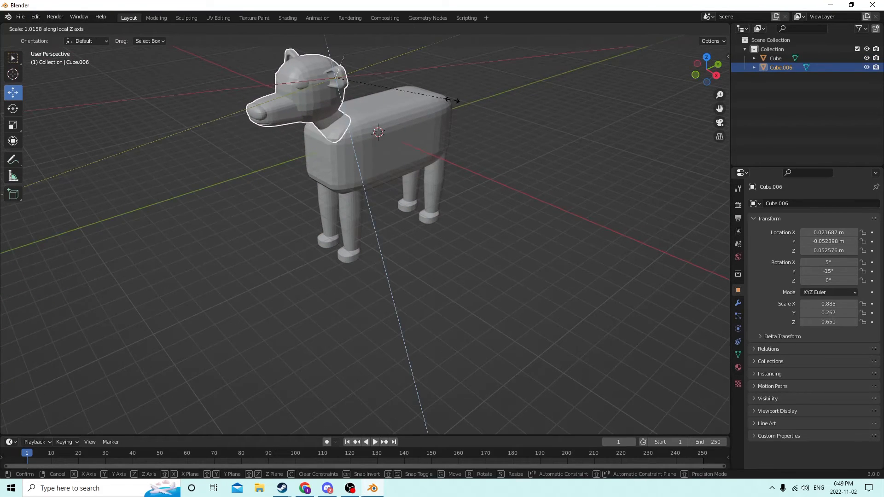
{"action": "right_click", "coordinate": [454, 97]}
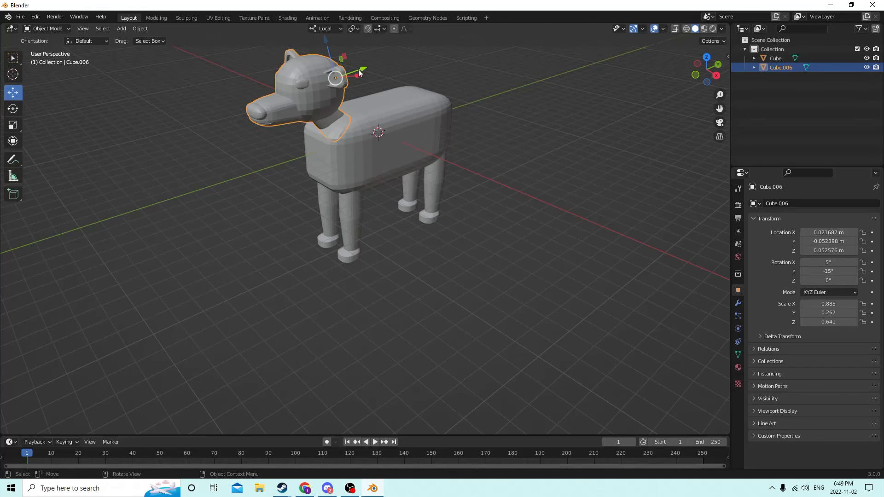
Scale the head and neck up by about 1.146 and move it about -0.0068 m along its local Y axis
{"action": "middle_click_drag", "start_coordinate": [359, 69], "coordinate": [340, 71]}
{"action": "key", "text": "s"}
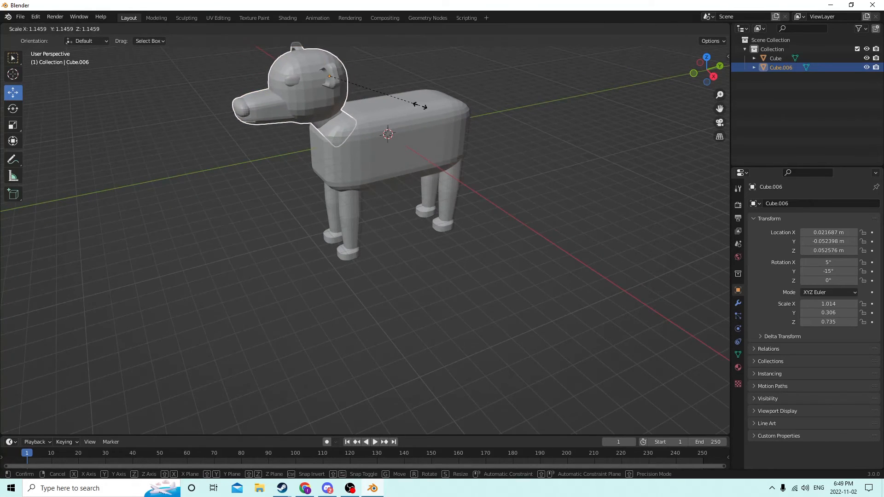
{"action": "left_click", "coordinate": [420, 105]}
{"action": "left_click", "coordinate": [352, 66]}
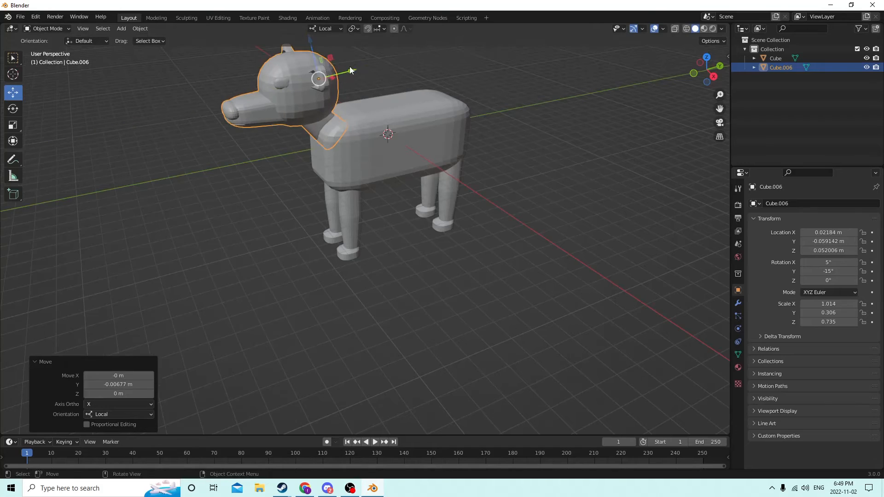
Scale the head and neck down by 0.860 and lower it about 0.0048 m along its local Z axis
{"action": "middle_click_drag", "start_coordinate": [349, 66], "coordinate": [363, 84]}
{"action": "key", "text": "s"}
{"action": "left_click", "coordinate": [429, 112]}
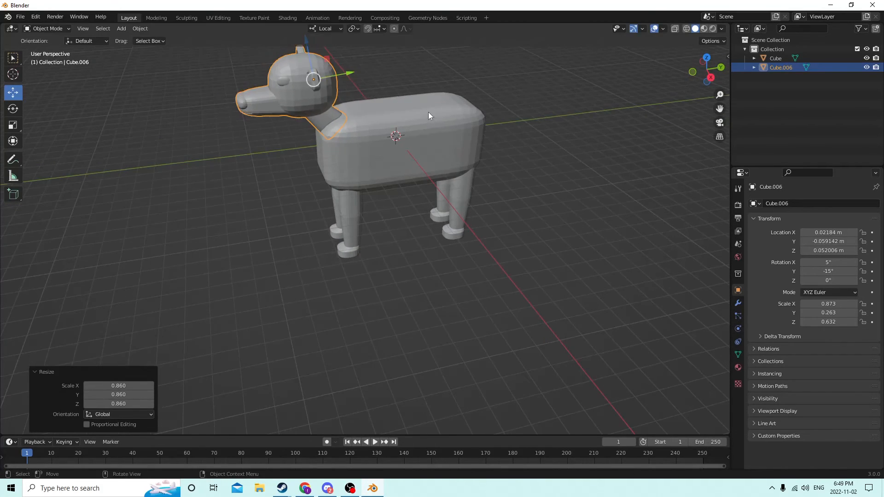
{"action": "middle_click_drag", "start_coordinate": [428, 112], "coordinate": [286, 56]}
{"action": "left_click_drag", "start_coordinate": [324, 81], "coordinate": [326, 87]}
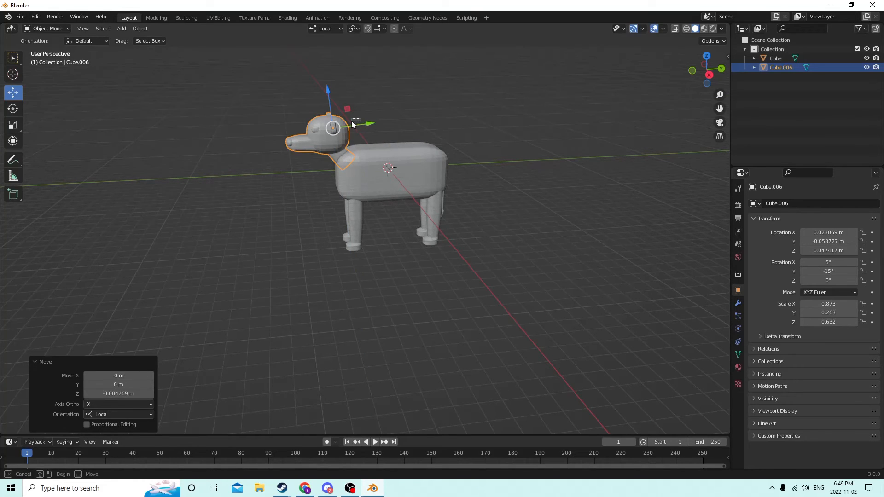
Move the head about 0.006 m forward along its local Y axis, nudge it slightly back and deselect it
{"action": "left_click", "coordinate": [352, 121]}
{"action": "left_click", "coordinate": [325, 134]}
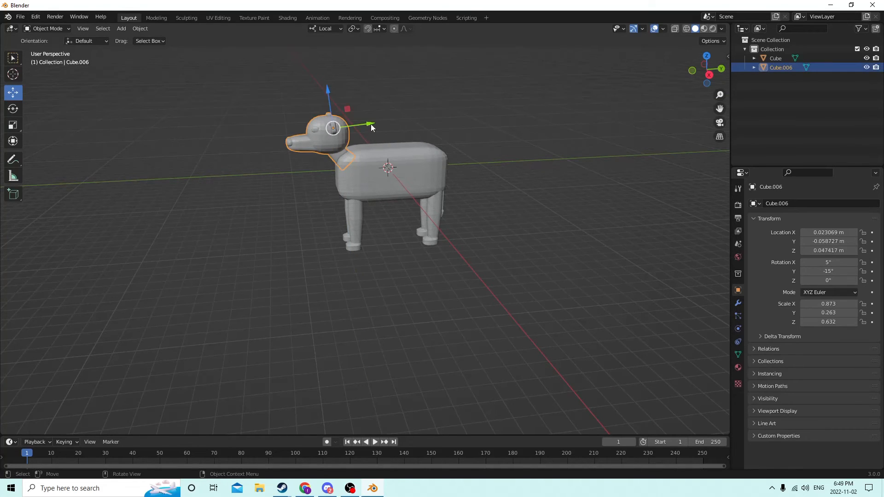
{"action": "left_click_drag", "start_coordinate": [371, 124], "coordinate": [363, 126]}
{"action": "scroll", "coordinate": [368, 126], "scroll_direction": "up", "scroll_amount": 2}
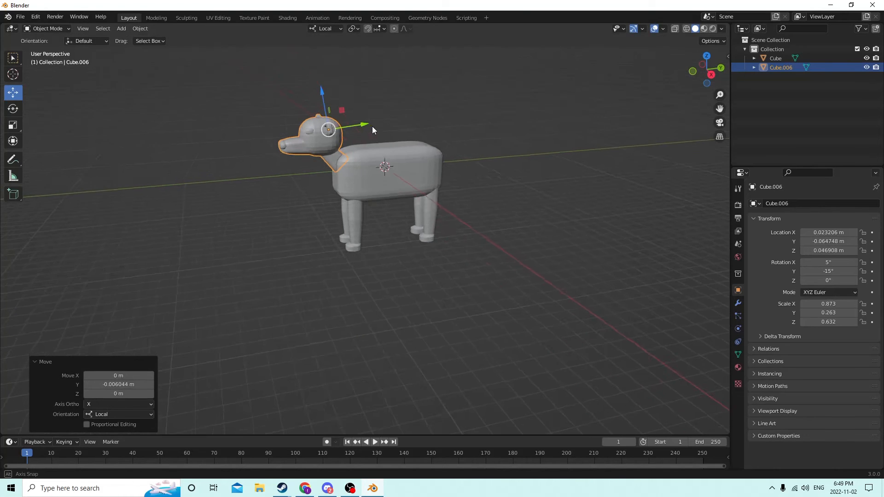
{"action": "middle_click_drag", "start_coordinate": [357, 121], "coordinate": [335, 84]}
{"action": "left_click_drag", "start_coordinate": [342, 79], "coordinate": [347, 79]}
{"action": "left_click", "coordinate": [521, 79]}
Join the head and neck into the body as one object
{"action": "scroll", "coordinate": [521, 76], "scroll_direction": "down", "scroll_amount": 3}
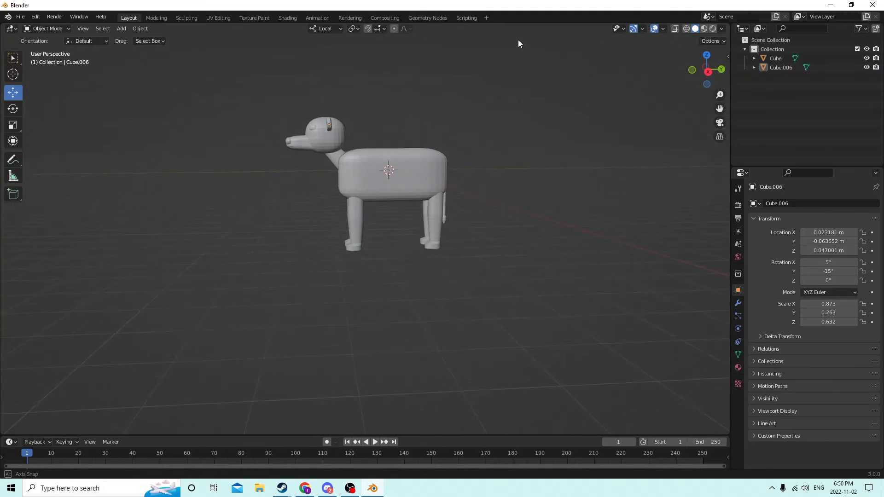
{"action": "middle_click_drag", "start_coordinate": [519, 40], "coordinate": [427, 73]}
{"action": "key", "text": "Tab"}
{"action": "key", "text": "Tab"}
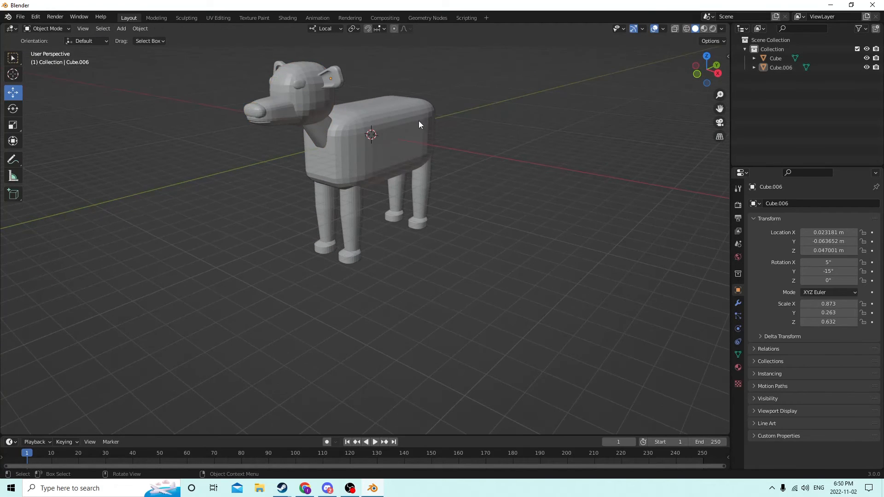
{"action": "left_click", "coordinate": [316, 90]}
{"action": "left_click", "coordinate": [352, 123], "text": "shift"}
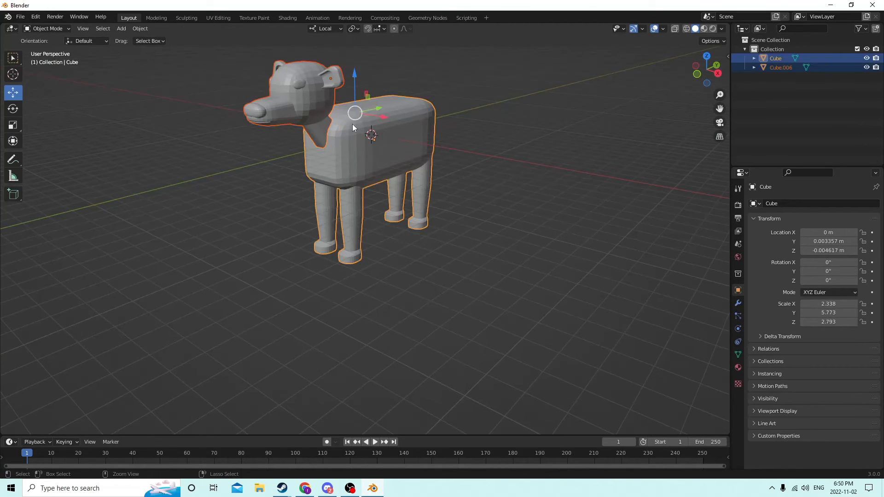
{"action": "key", "text": "ctrl+j"}
Enter Edit Mode on the joined animal with Material Preview shading and its material slots shown, clearing the face selection
{"action": "middle_click_drag", "start_coordinate": [352, 124], "coordinate": [394, 100]}
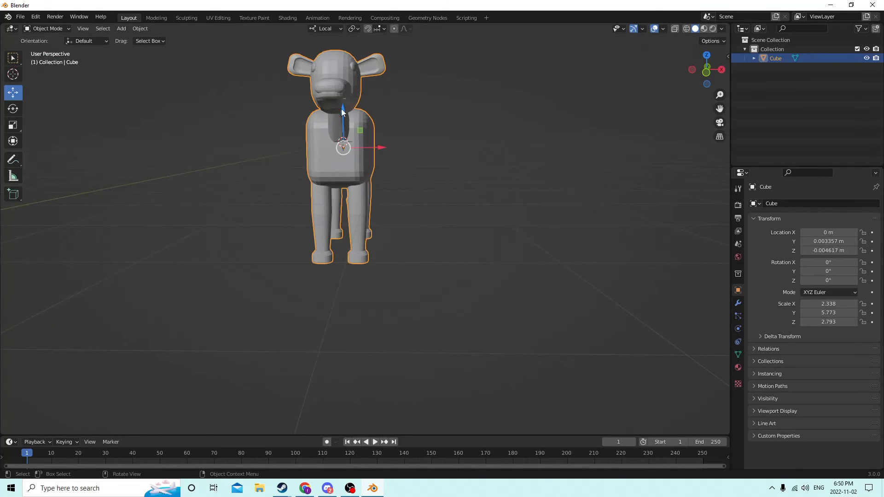
{"action": "middle_click_drag", "start_coordinate": [341, 109], "coordinate": [567, 113]}
{"action": "key", "text": "Tab"}
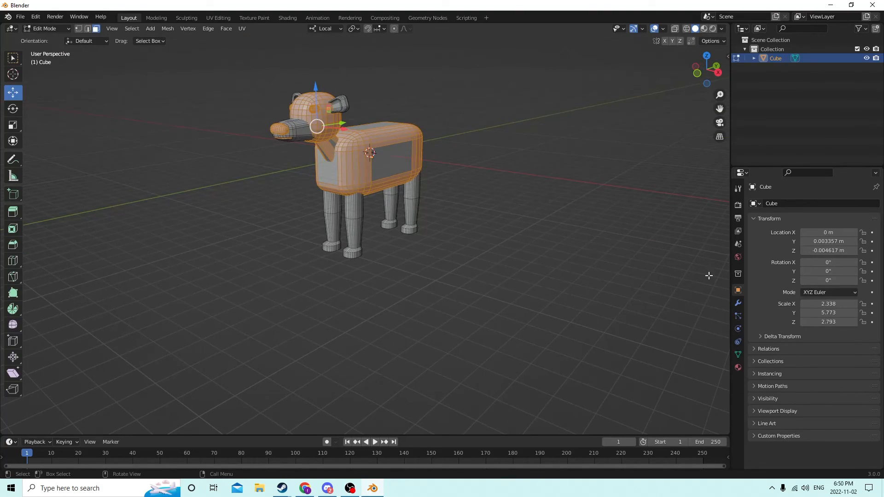
{"action": "left_click", "coordinate": [712, 30]}
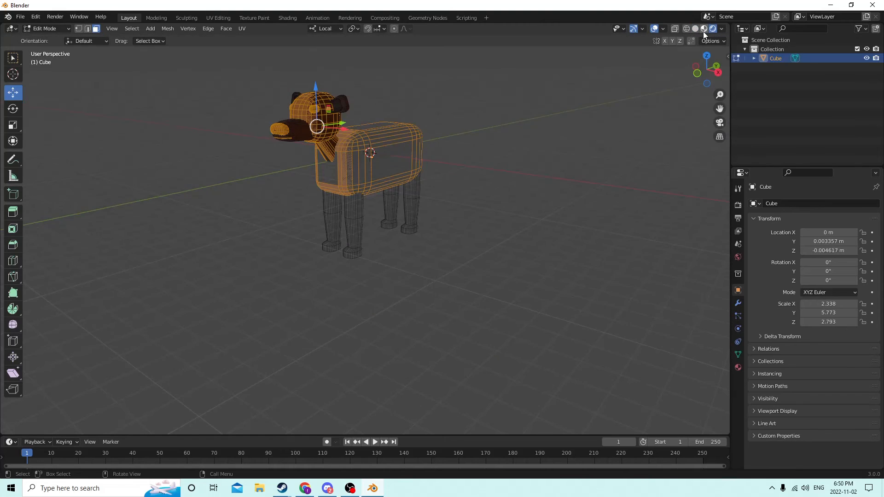
{"action": "left_click", "coordinate": [704, 31]}
{"action": "left_click", "coordinate": [739, 368]}
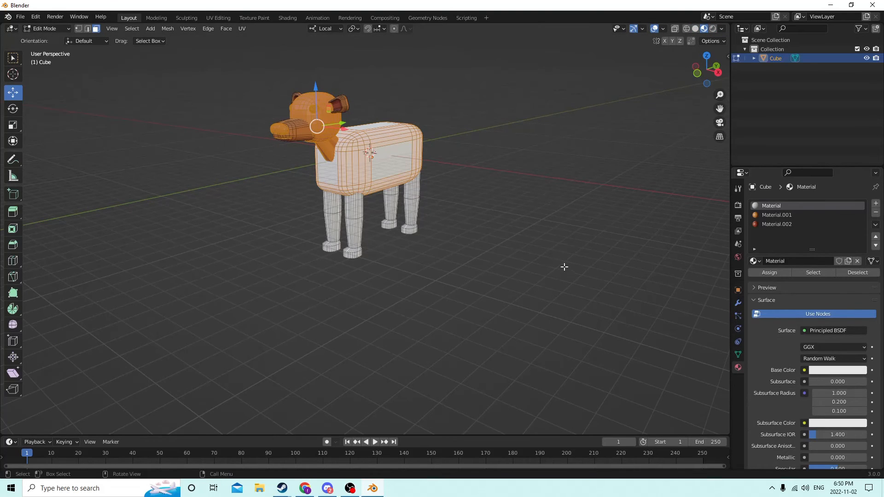
{"action": "middle_click_drag", "start_coordinate": [474, 241], "coordinate": [489, 244]}
{"action": "left_click", "coordinate": [489, 242]}
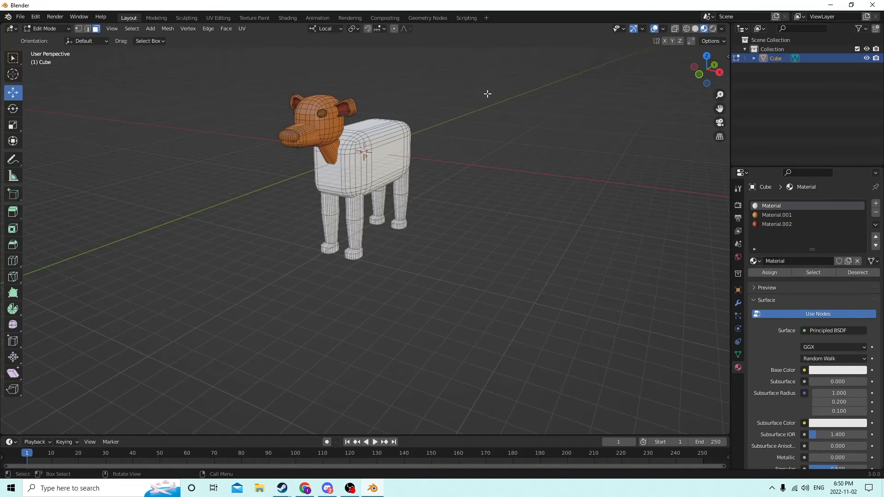
{"action": "middle_click_drag", "start_coordinate": [488, 94], "coordinate": [391, 147]}
{"action": "scroll", "coordinate": [478, 137], "scroll_direction": "up", "scroll_amount": 1}
{"action": "key", "text": "Tab"}
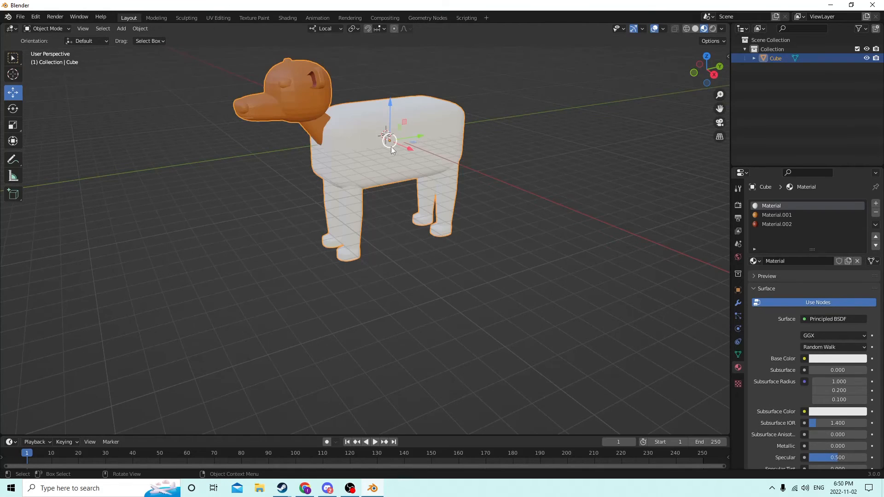
{"action": "left_click", "coordinate": [300, 109], "text": "shift"}
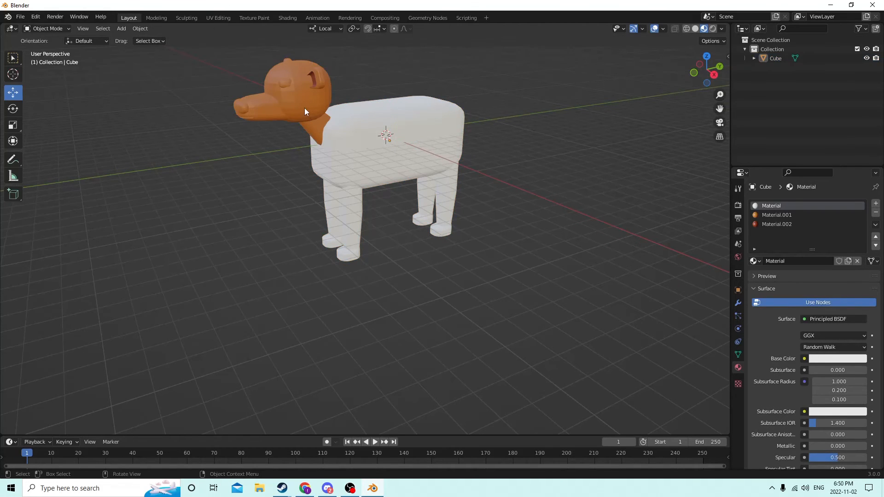
{"action": "left_click", "coordinate": [305, 108]}
{"action": "left_click", "coordinate": [364, 130], "text": "shift"}
{"action": "left_click", "coordinate": [275, 96]}
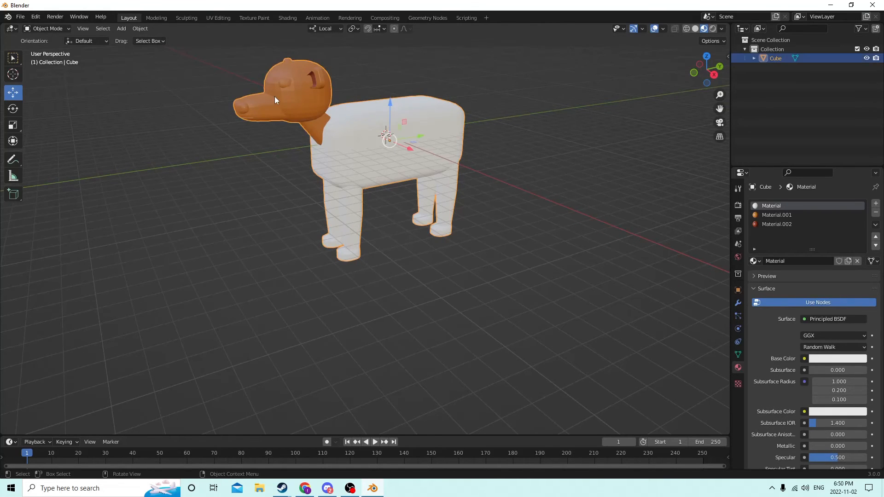
{"action": "middle_click_drag", "start_coordinate": [275, 96], "coordinate": [332, 101]}
{"action": "key", "text": "Tab"}
{"action": "middle_click_drag", "start_coordinate": [518, 106], "coordinate": [437, 54]}
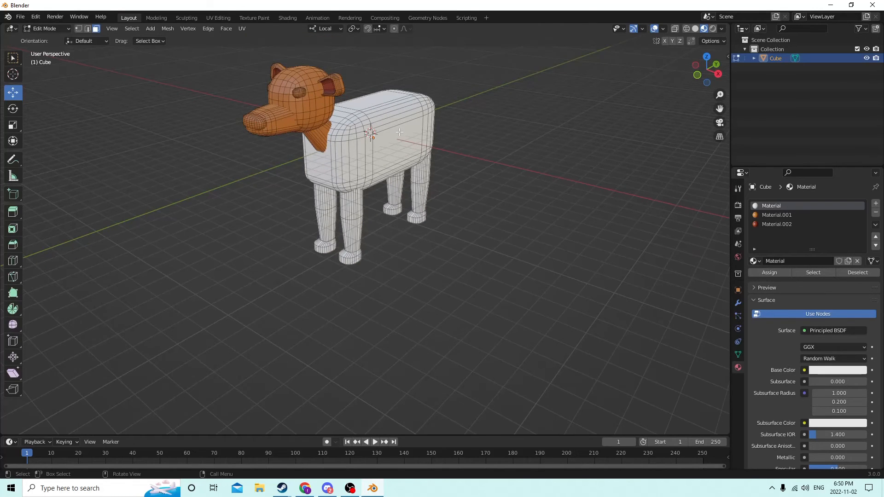
Assign the orange Material.001 to the linked faces of the body and all four legs
{"action": "middle_click_drag", "start_coordinate": [468, 123], "coordinate": [596, 118]}
{"action": "key", "text": "a"}
{"action": "key", "text": "alt+a"}
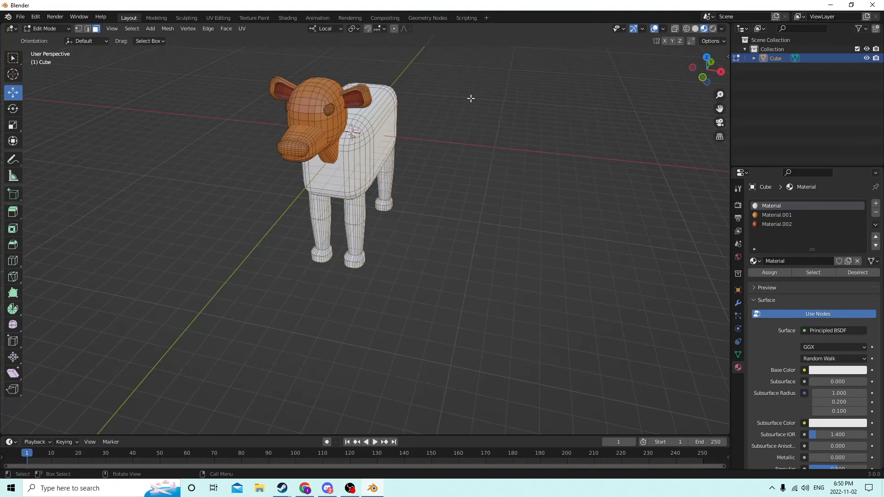
{"action": "middle_click_drag", "start_coordinate": [470, 97], "coordinate": [382, 81]}
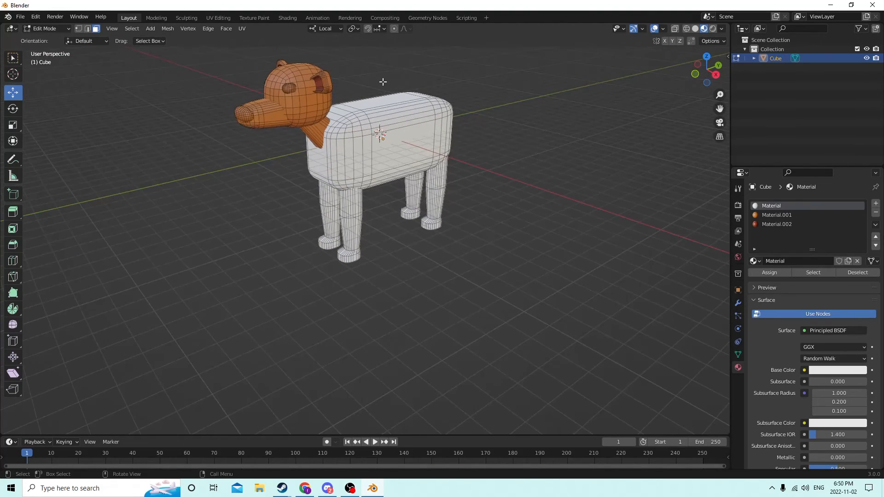
{"action": "key", "text": "l"}
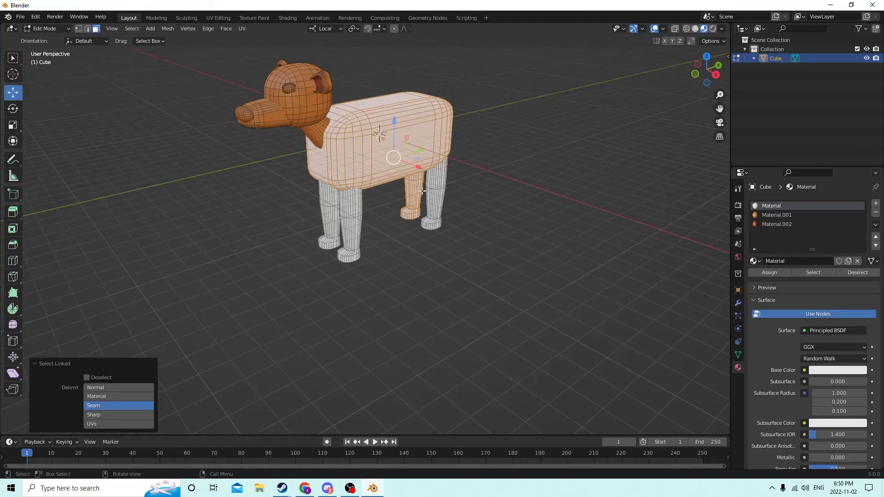
{"action": "key", "text": "l"}
{"action": "key", "text": "l"}
{"action": "key", "text": "l"}
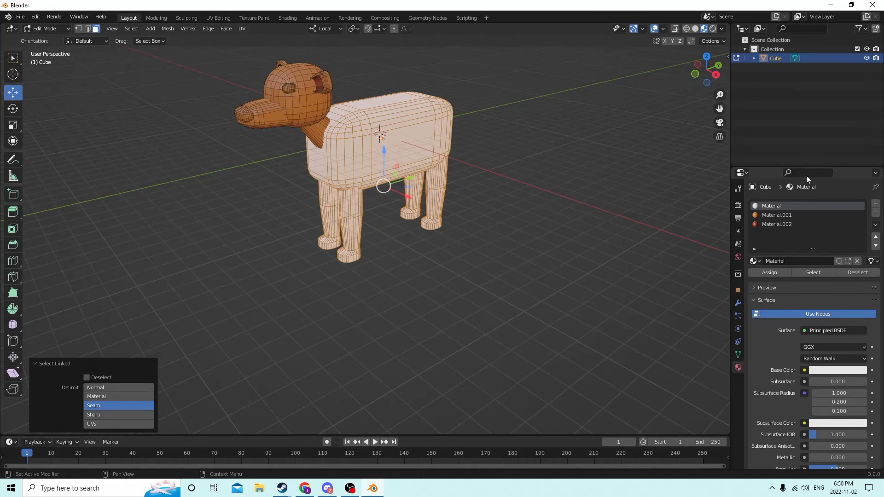
{"action": "left_click", "coordinate": [777, 215]}
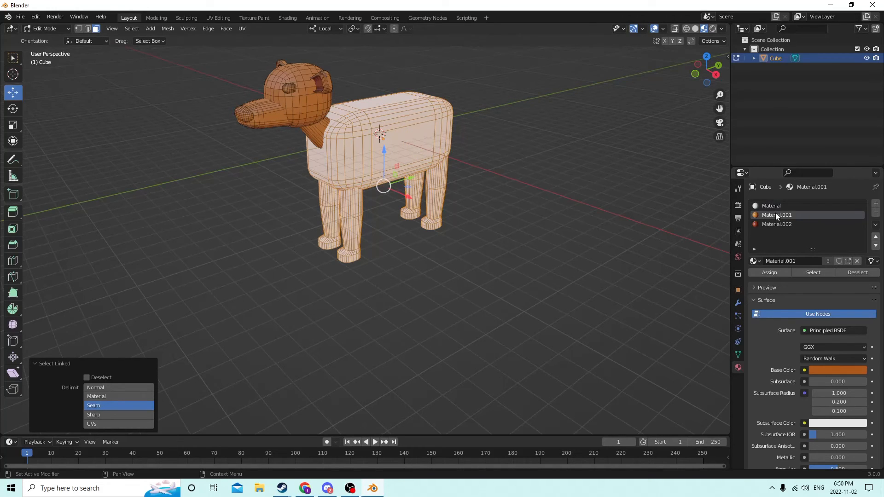
{"action": "left_click", "coordinate": [766, 272]}
{"action": "middle_click_drag", "start_coordinate": [462, 126], "coordinate": [445, 120]}
{"action": "scroll", "coordinate": [502, 95], "scroll_direction": "up", "scroll_amount": 3}
{"action": "middle_click_drag", "start_coordinate": [406, 94], "coordinate": [318, 105]}
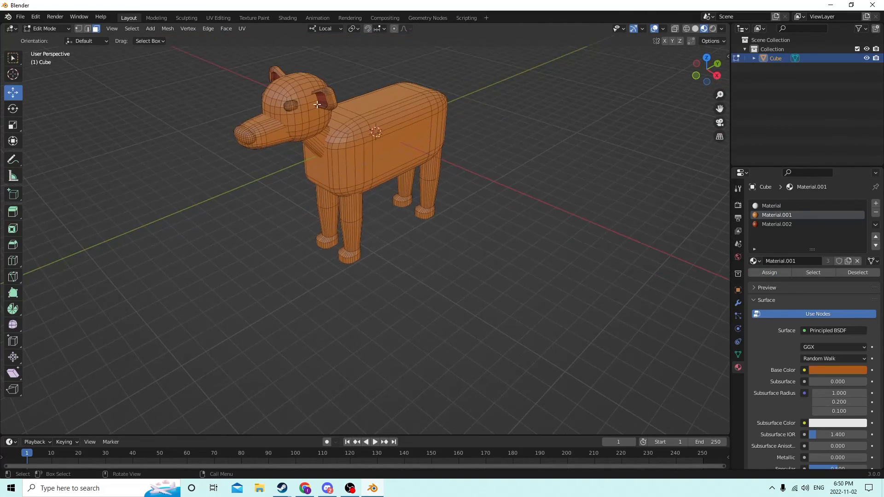
Assign the white Material to both eyes and view the animal in Object Mode
{"action": "left_click", "coordinate": [774, 206]}
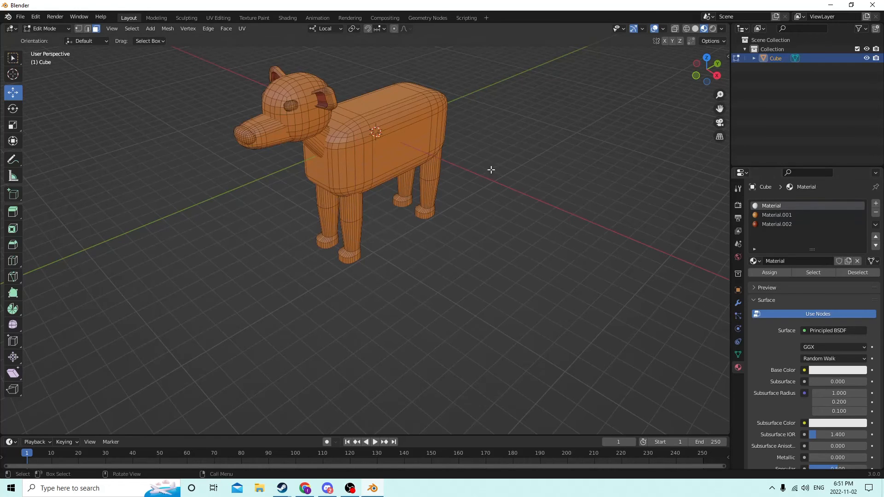
{"action": "middle_click_drag", "start_coordinate": [491, 170], "coordinate": [333, 148]}
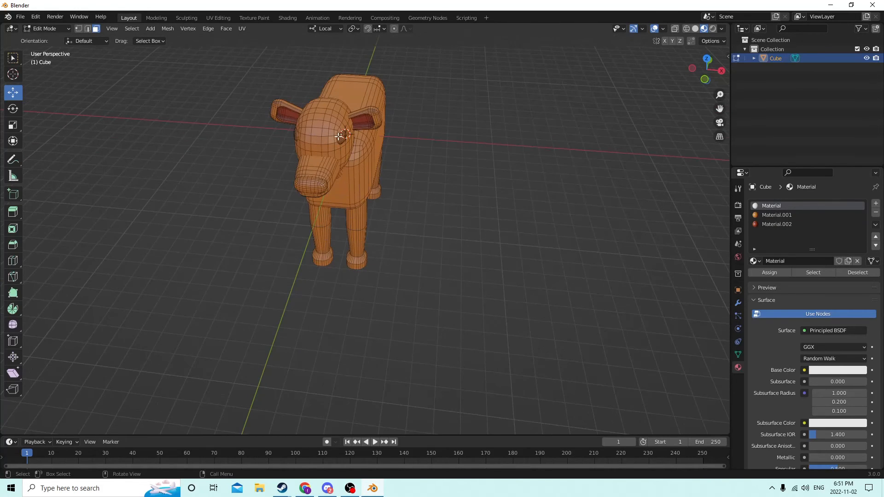
{"action": "key", "text": "l"}
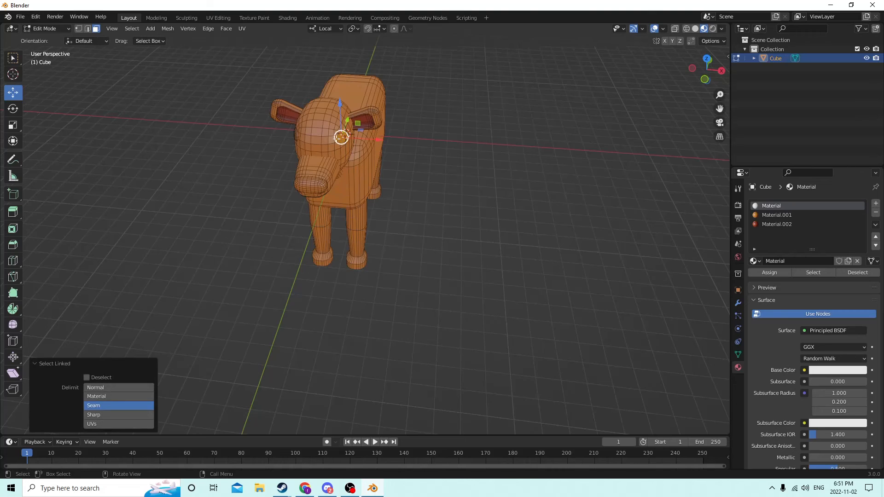
{"action": "middle_click_drag", "start_coordinate": [314, 134], "coordinate": [395, 128]}
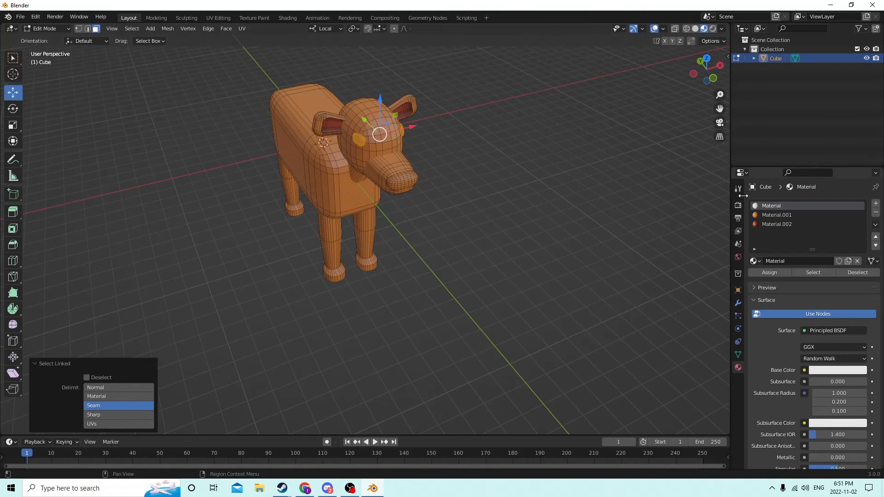
{"action": "left_click", "coordinate": [770, 273]}
{"action": "left_click", "coordinate": [558, 187]}
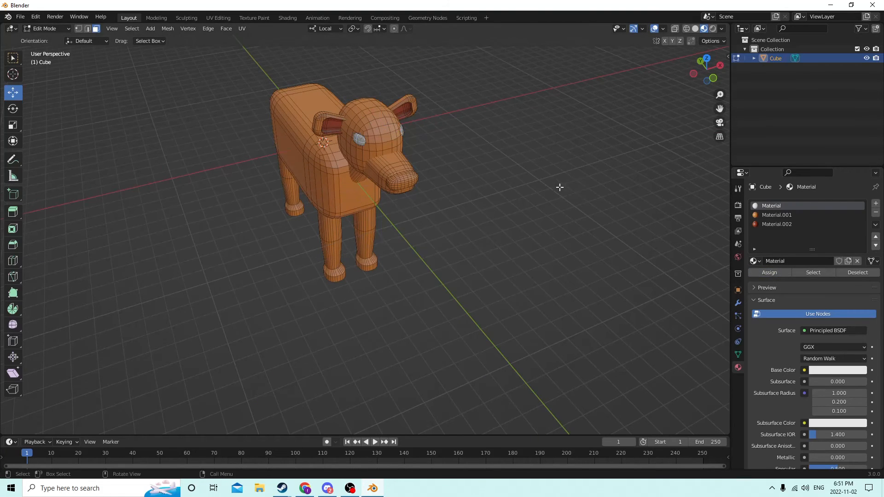
{"action": "middle_click_drag", "start_coordinate": [558, 188], "coordinate": [489, 116]}
{"action": "key", "text": "Tab"}
{"action": "scroll", "coordinate": [528, 152], "scroll_direction": "down", "scroll_amount": 3}
{"action": "scroll", "coordinate": [472, 120], "scroll_direction": "up", "scroll_amount": 3}
{"action": "left_click_drag", "start_coordinate": [720, 109], "coordinate": [720, 204]}
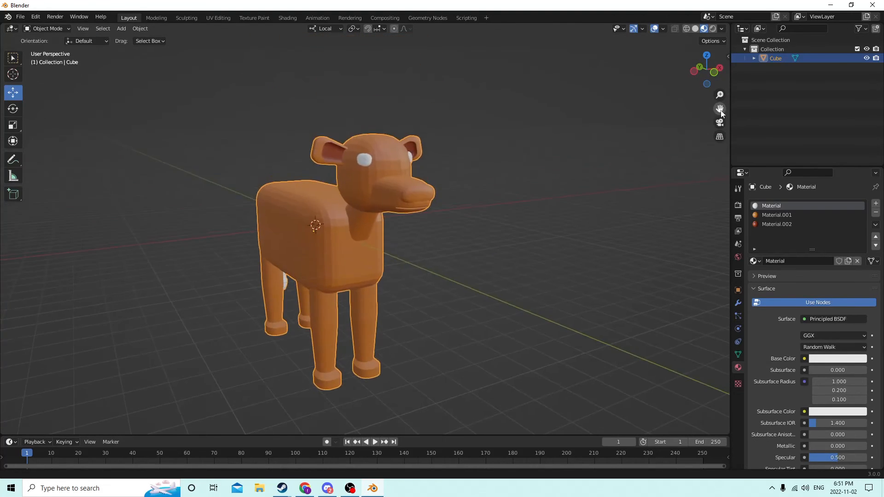
Select the thin mouth-line face loop under the snout and assign it a new material with a fully saturated red base color
{"action": "scroll", "coordinate": [531, 78], "scroll_direction": "up", "scroll_amount": 3}
{"action": "middle_click_drag", "start_coordinate": [531, 79], "coordinate": [326, 59]}
{"action": "key", "text": "Tab"}
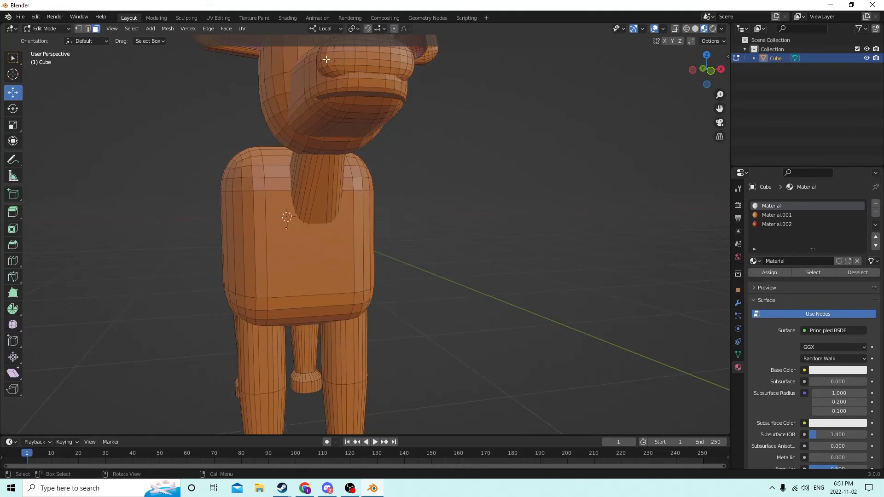
{"action": "left_click", "coordinate": [339, 95], "text": "alt"}
{"action": "middle_click_drag", "start_coordinate": [339, 95], "coordinate": [333, 119]}
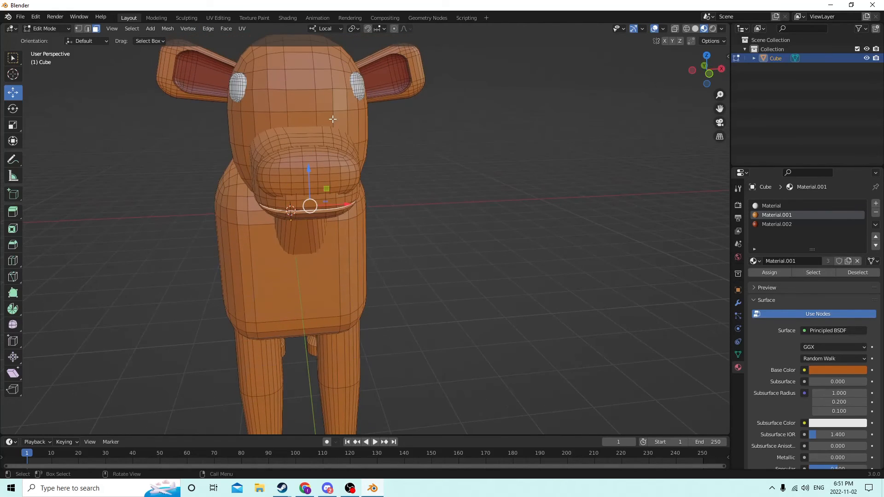
{"action": "left_click", "coordinate": [302, 211], "text": "alt"}
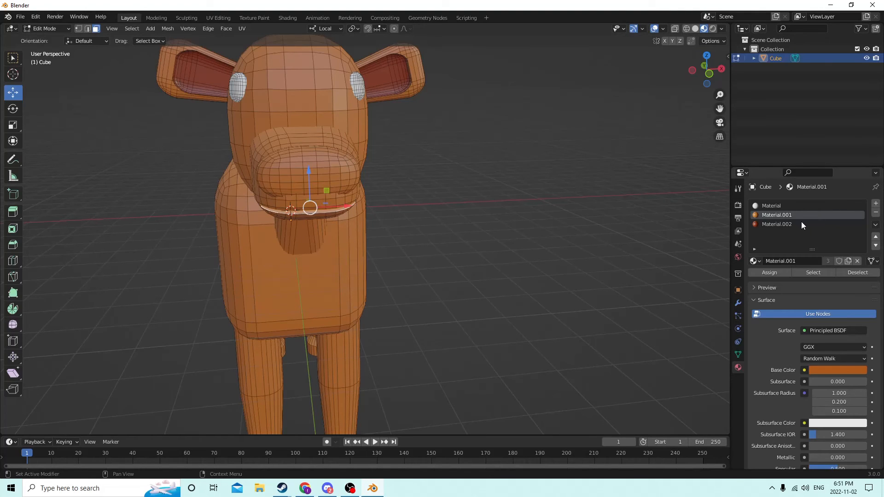
{"action": "left_click", "coordinate": [876, 203]}
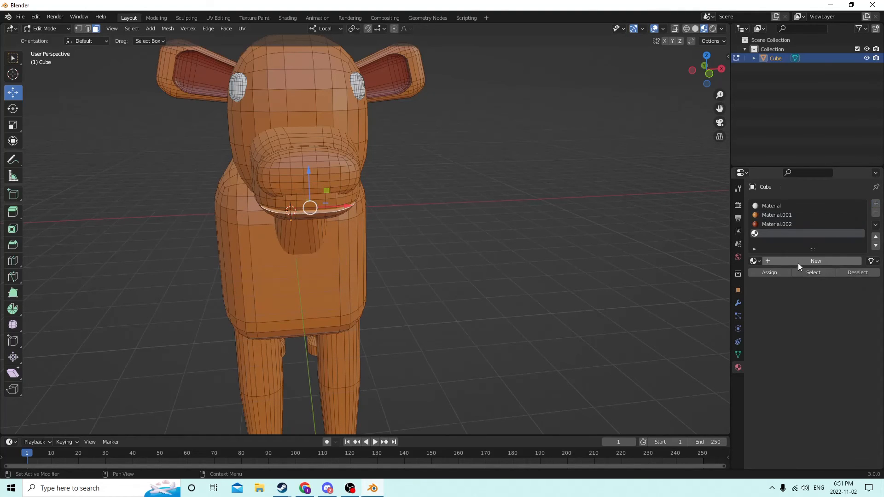
{"action": "left_click", "coordinate": [798, 263]}
{"action": "left_click", "coordinate": [824, 371]}
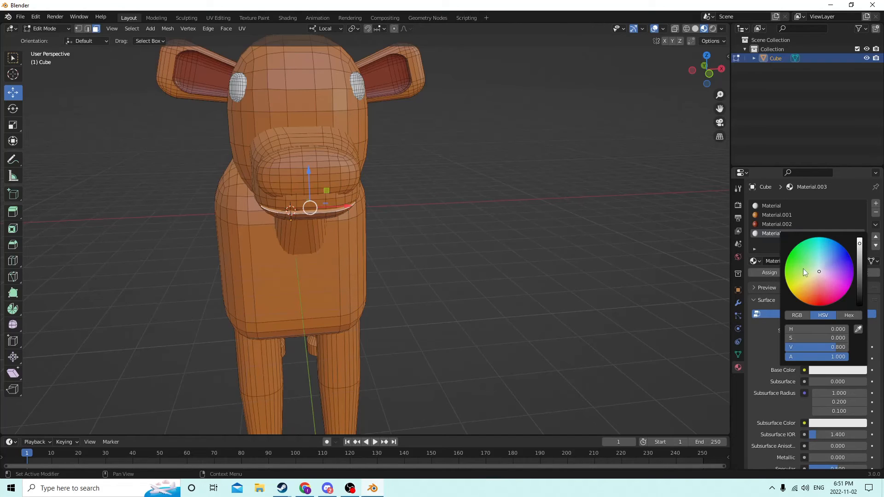
{"action": "left_click_drag", "start_coordinate": [820, 274], "coordinate": [820, 308]}
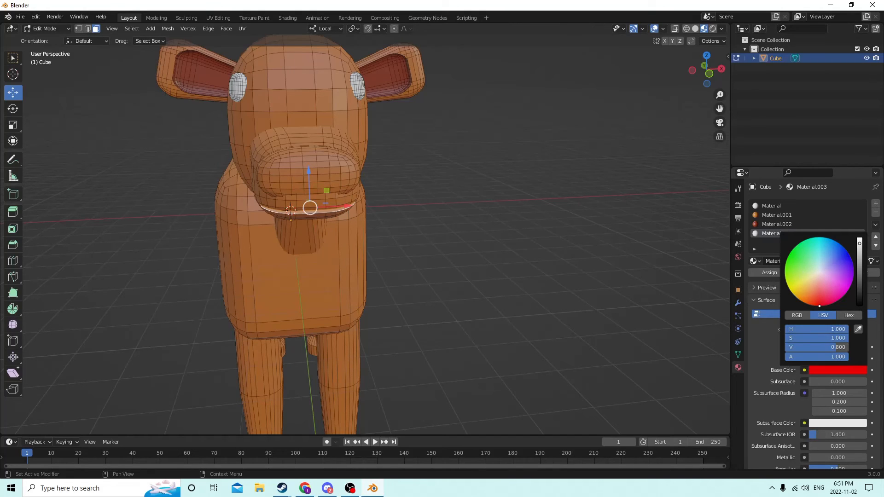
{"action": "left_click", "coordinate": [756, 274]}
{"action": "left_click", "coordinate": [570, 193]}
Select pupil faces in the middle of both eyes and assign them a new material with a near-black base color
{"action": "scroll", "coordinate": [445, 118], "scroll_direction": "down", "scroll_amount": 2}
{"action": "key", "text": "Tab"}
{"action": "middle_click_drag", "start_coordinate": [436, 113], "coordinate": [362, 116]}
{"action": "key", "text": "Tab"}
{"action": "scroll", "coordinate": [345, 118], "scroll_direction": "up", "scroll_amount": 3}
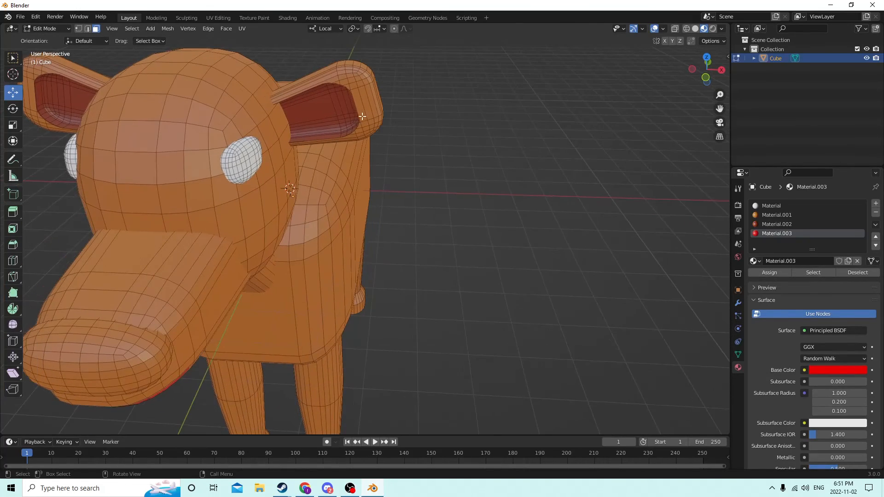
{"action": "left_click", "coordinate": [252, 158]}
{"action": "middle_click_drag", "start_coordinate": [202, 157], "coordinate": [498, 81]}
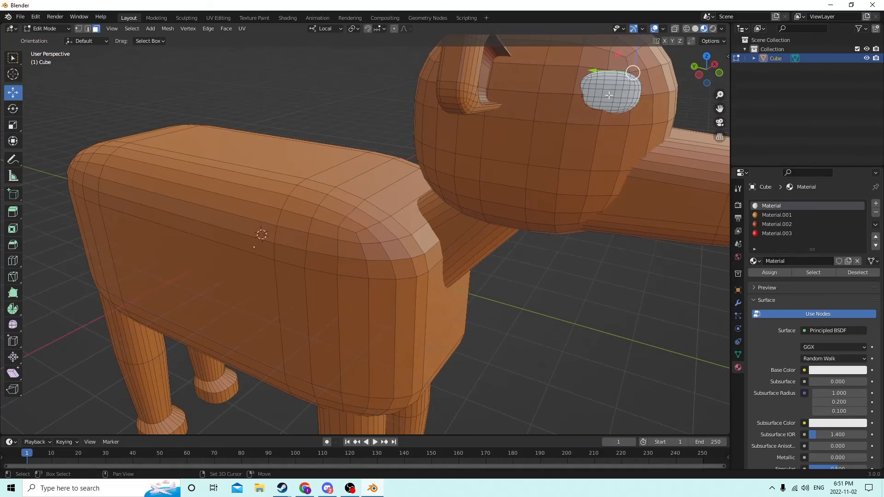
{"action": "middle_click_drag", "start_coordinate": [609, 95], "coordinate": [649, 96]}
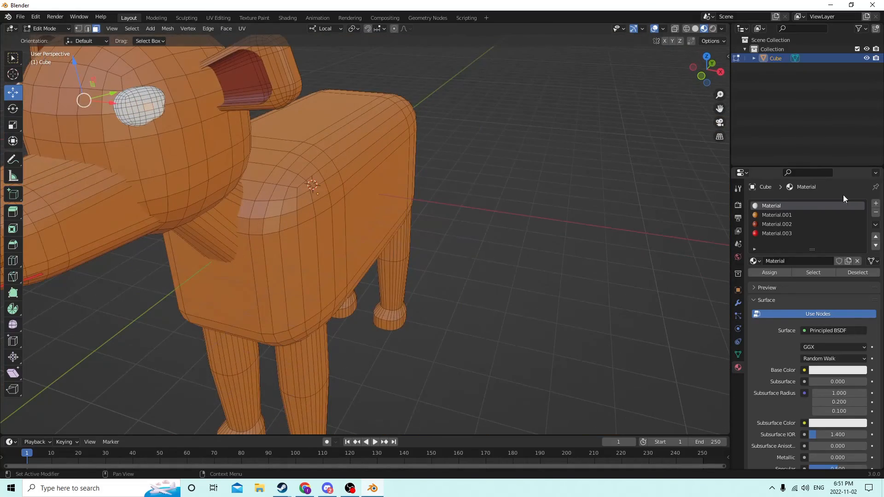
{"action": "left_click", "coordinate": [876, 206]}
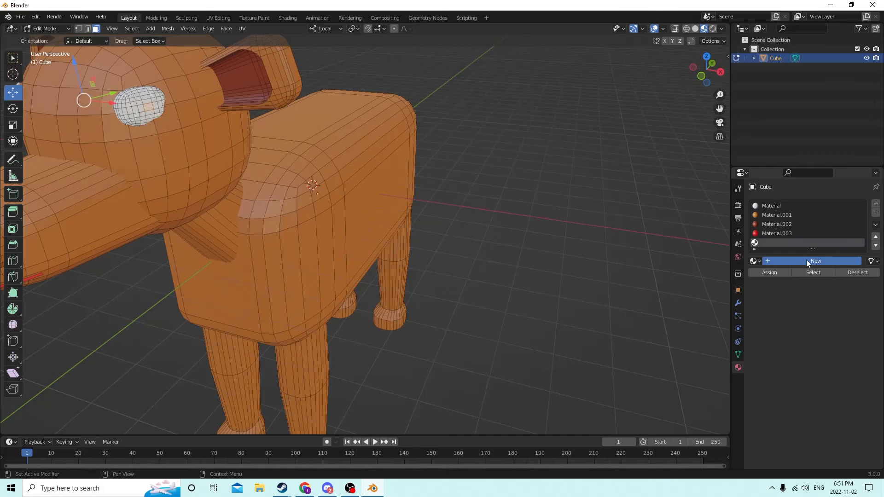
{"action": "left_click", "coordinate": [806, 261]}
{"action": "left_click", "coordinate": [839, 370]}
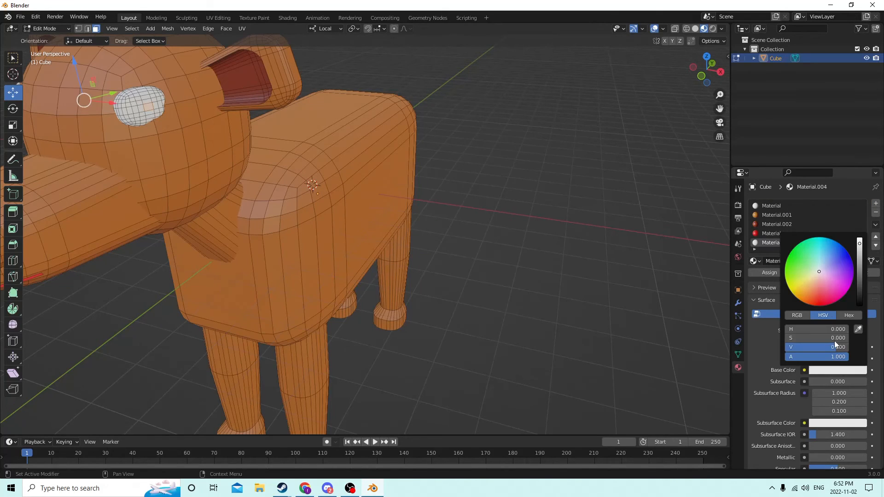
{"action": "left_click_drag", "start_coordinate": [859, 248], "coordinate": [860, 299]}
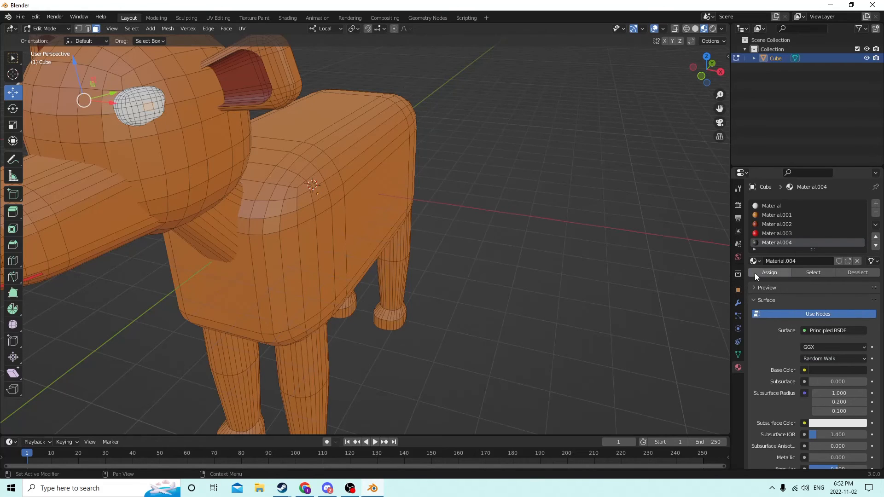
{"action": "scroll", "coordinate": [585, 207], "scroll_direction": "down", "scroll_amount": 3}
Assign the orange Material.001 to all linked faces of the tail
{"action": "middle_click_drag", "start_coordinate": [596, 198], "coordinate": [30, 191]}
{"action": "middle_click_drag", "start_coordinate": [313, 134], "coordinate": [357, 139]}
{"action": "key", "text": "Tab"}
{"action": "scroll", "coordinate": [260, 212], "scroll_direction": "down", "scroll_amount": 2}
{"action": "middle_click_drag", "start_coordinate": [260, 212], "coordinate": [256, 199]}
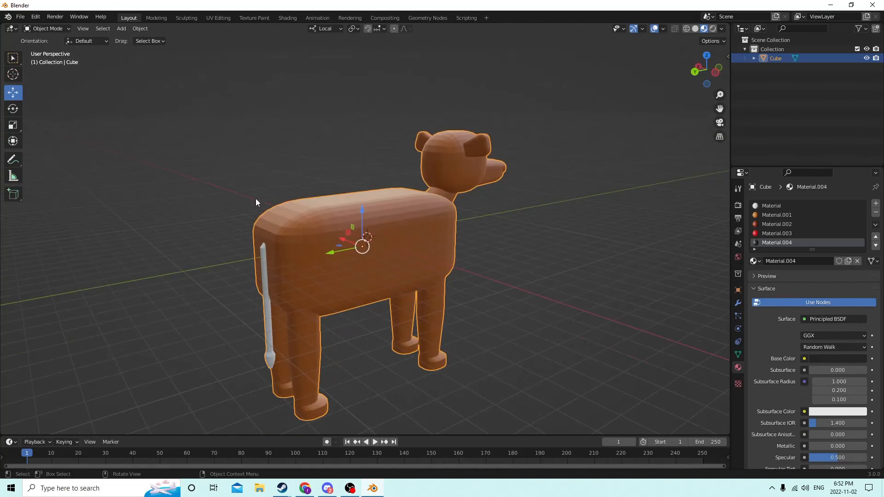
{"action": "middle_click_drag", "start_coordinate": [266, 294], "coordinate": [289, 283]}
{"action": "key", "text": "Tab"}
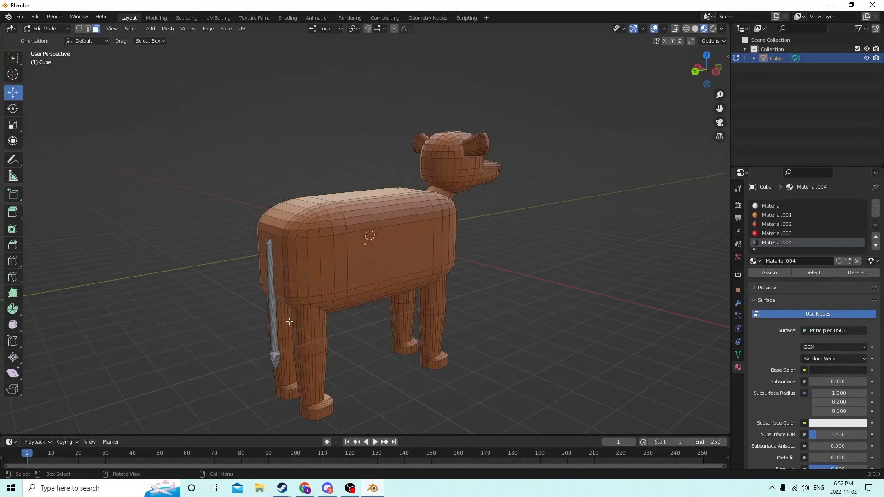
{"action": "key", "text": "l"}
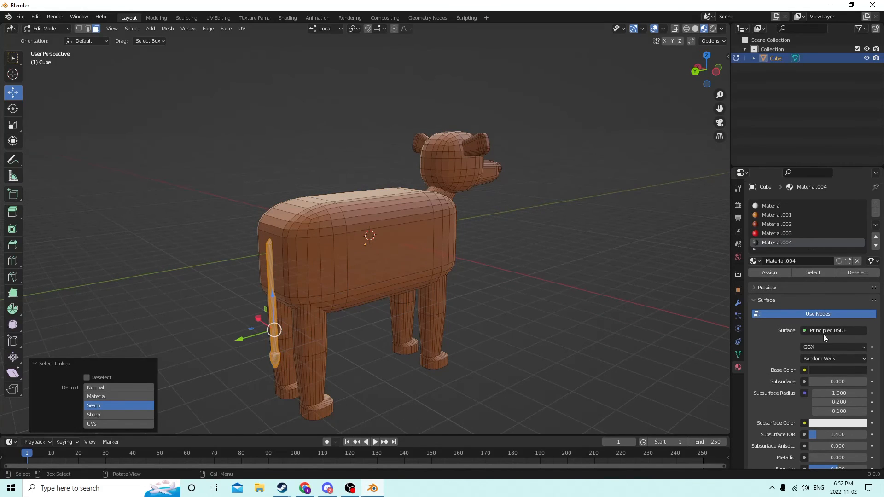
{"action": "left_click", "coordinate": [770, 214]}
{"action": "left_click", "coordinate": [779, 272]}
{"action": "middle_click_drag", "start_coordinate": [489, 240], "coordinate": [511, 227]}
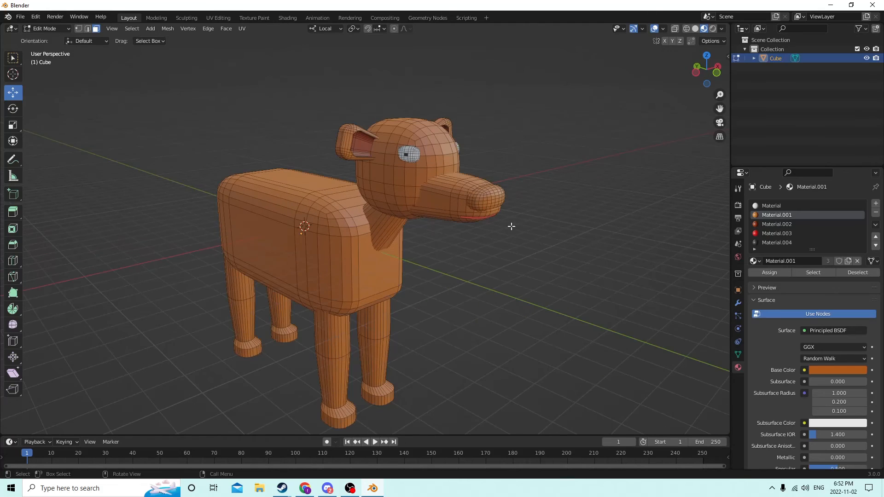
Assign the dark red-brown Material.002 to the linked faces of the snout, leaving out the nose
{"action": "key", "text": "l"}
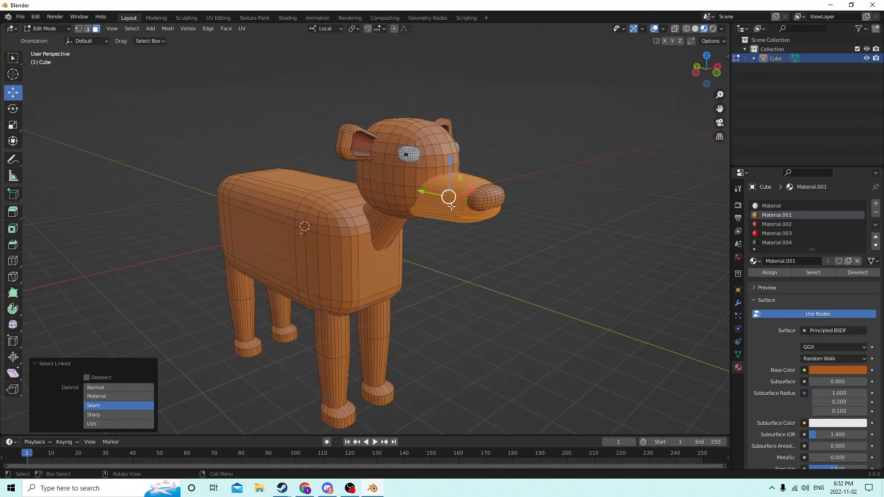
{"action": "left_click", "coordinate": [764, 224]}
{"action": "left_click", "coordinate": [763, 271]}
{"action": "middle_click_drag", "start_coordinate": [668, 244], "coordinate": [554, 228]}
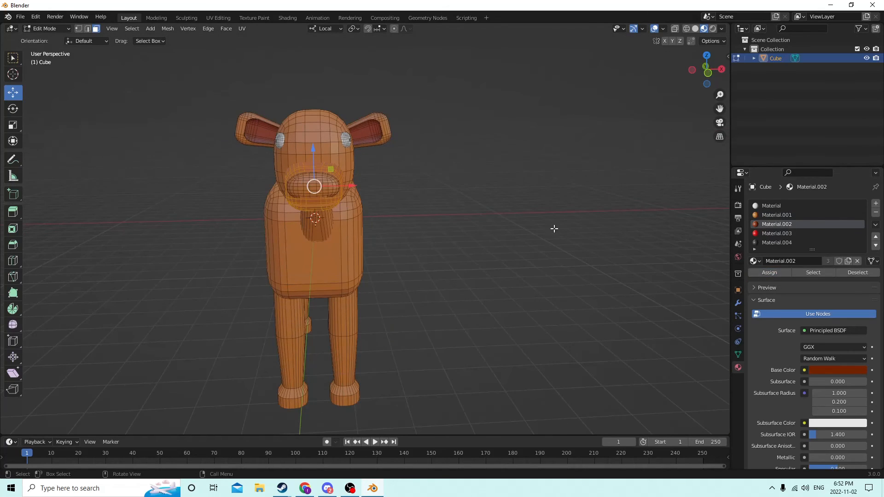
Reselect the mouth-line face loops on the snout and assign the red Material.003 to them
{"action": "scroll", "coordinate": [471, 209], "scroll_direction": "up", "scroll_amount": 1}
{"action": "left_click", "coordinate": [461, 178]}
{"action": "middle_click_drag", "start_coordinate": [461, 176], "coordinate": [358, 112]}
{"action": "scroll", "coordinate": [474, 165], "scroll_direction": "up", "scroll_amount": 2}
{"action": "scroll", "coordinate": [472, 179], "scroll_direction": "up", "scroll_amount": 1}
{"action": "left_click", "coordinate": [432, 178], "text": "alt"}
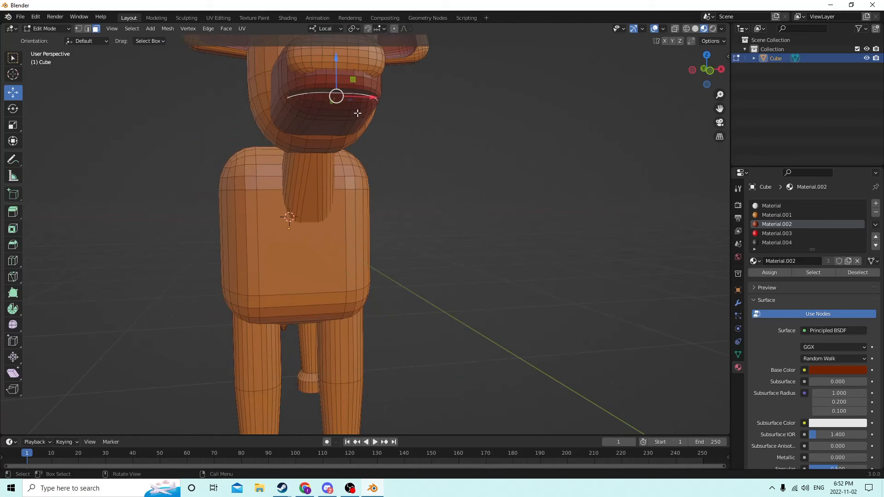
{"action": "left_click", "coordinate": [314, 91], "text": "alt+shift"}
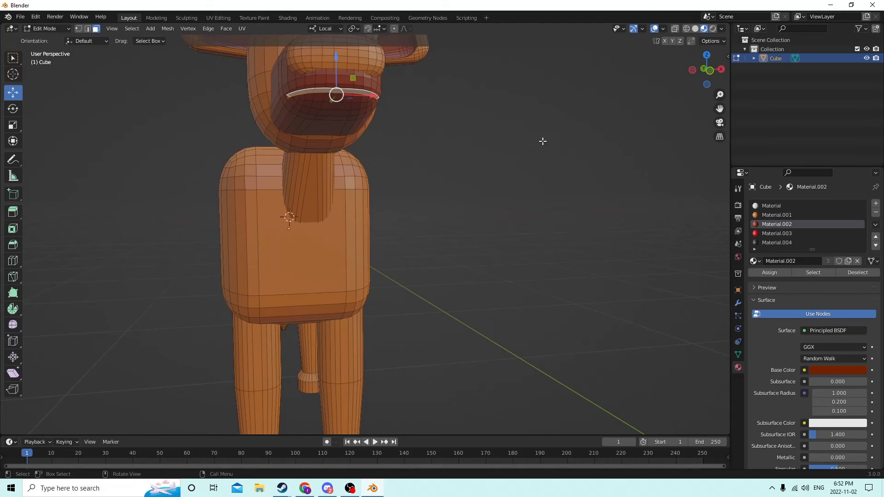
{"action": "left_click", "coordinate": [771, 233]}
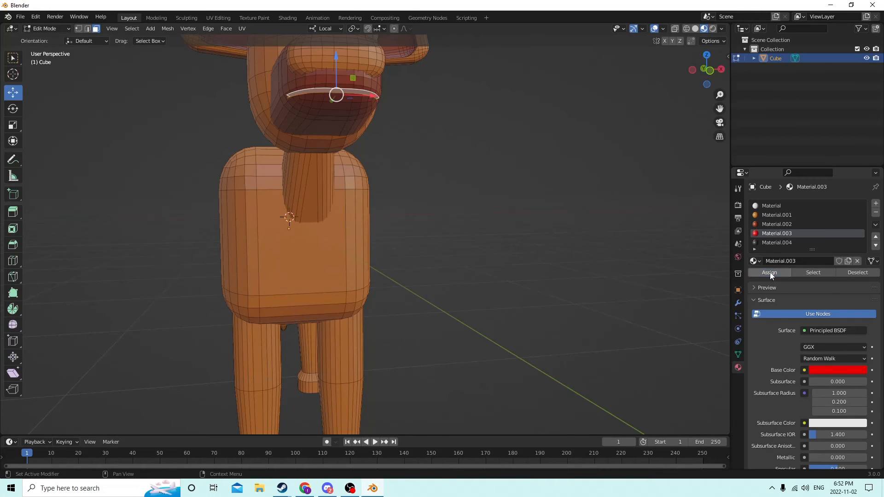
{"action": "left_click", "coordinate": [576, 188]}
Examine the recoloured head, neck and body from several sides in Object and Edit Mode
{"action": "scroll", "coordinate": [548, 182], "scroll_direction": "down", "scroll_amount": 1}
{"action": "middle_click_drag", "start_coordinate": [514, 177], "coordinate": [340, 148]}
{"action": "key", "text": "Tab"}
{"action": "scroll", "coordinate": [387, 160], "scroll_direction": "up", "scroll_amount": 2}
{"action": "key", "text": "Tab"}
{"action": "middle_click_drag", "start_coordinate": [334, 210], "coordinate": [358, 172]}
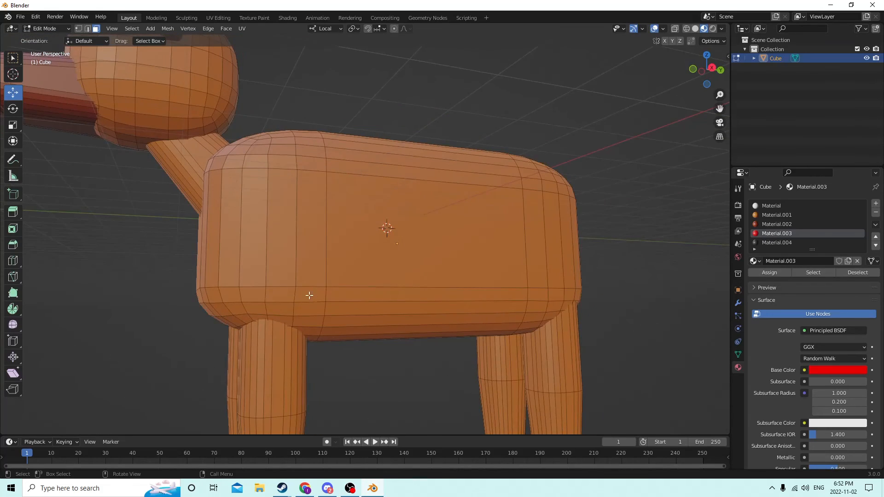
{"action": "middle_click_drag", "start_coordinate": [309, 296], "coordinate": [258, 216]}
{"action": "middle_click_drag", "start_coordinate": [240, 160], "coordinate": [221, 141]}
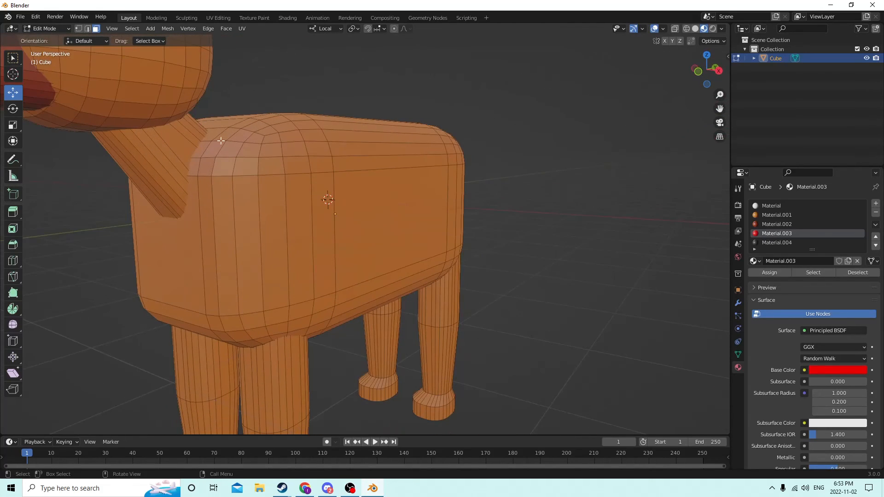
Add a new material with a pale yellow base colour and assign it to all linked faces of the nose
{"action": "scroll", "coordinate": [252, 329], "scroll_direction": "up", "scroll_amount": 1}
{"action": "middle_click_drag", "start_coordinate": [212, 314], "coordinate": [385, 135]}
{"action": "middle_click_drag", "start_coordinate": [249, 111], "coordinate": [196, 109]}
{"action": "scroll", "coordinate": [313, 103], "scroll_direction": "down", "scroll_amount": 3}
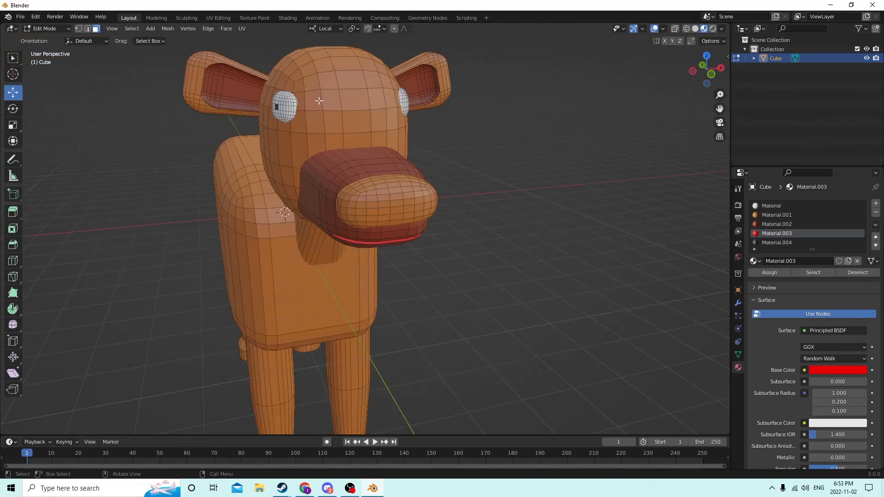
{"action": "middle_click_drag", "start_coordinate": [318, 101], "coordinate": [442, 120]}
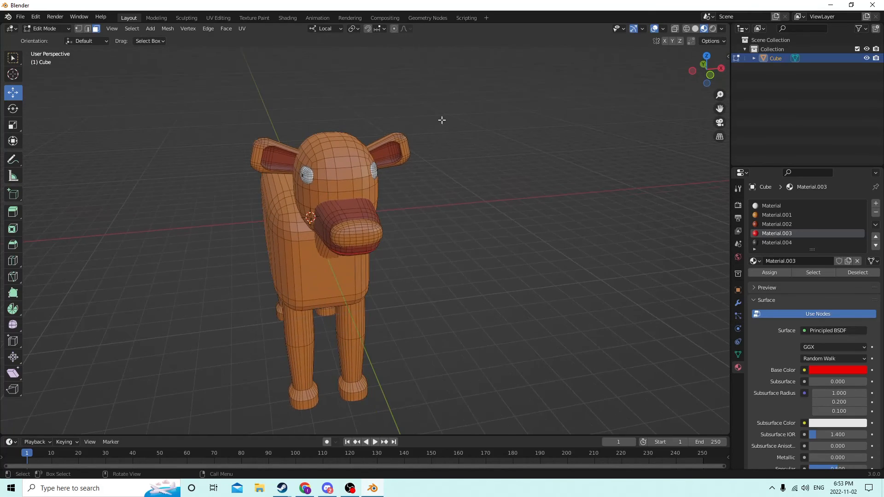
{"action": "key", "text": "l"}
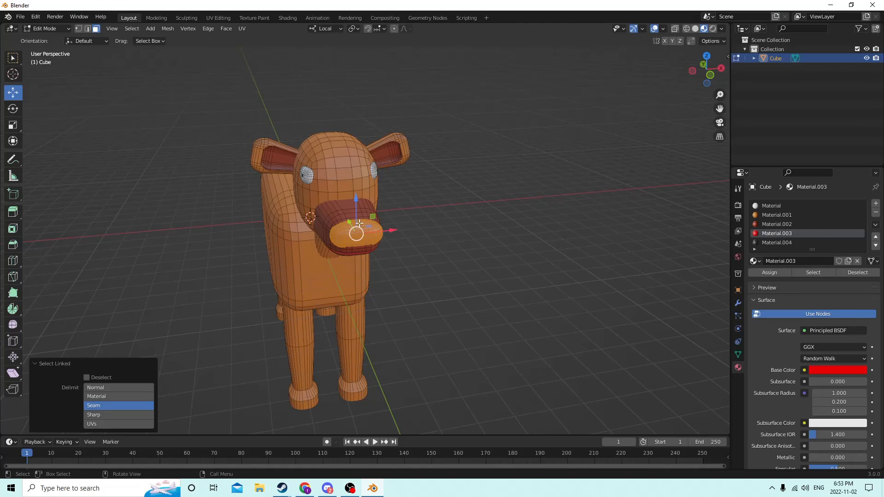
{"action": "left_click", "coordinate": [876, 203]}
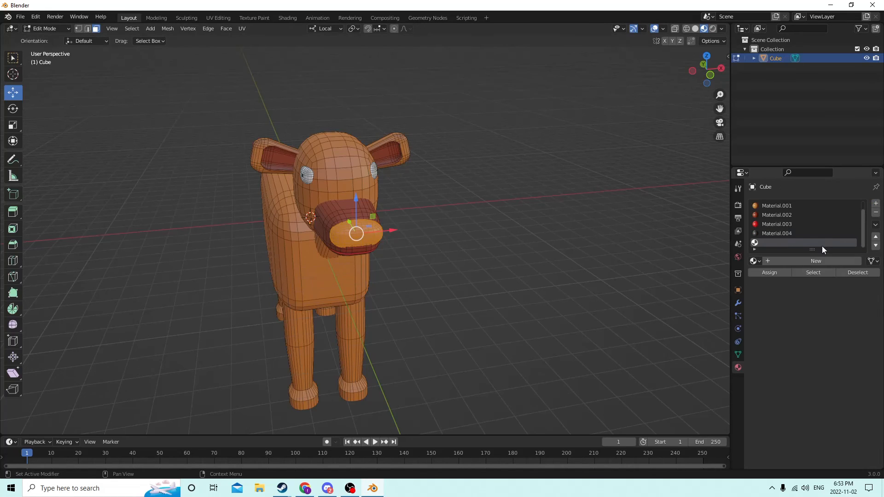
{"action": "left_click", "coordinate": [804, 260]}
{"action": "left_click", "coordinate": [817, 370]}
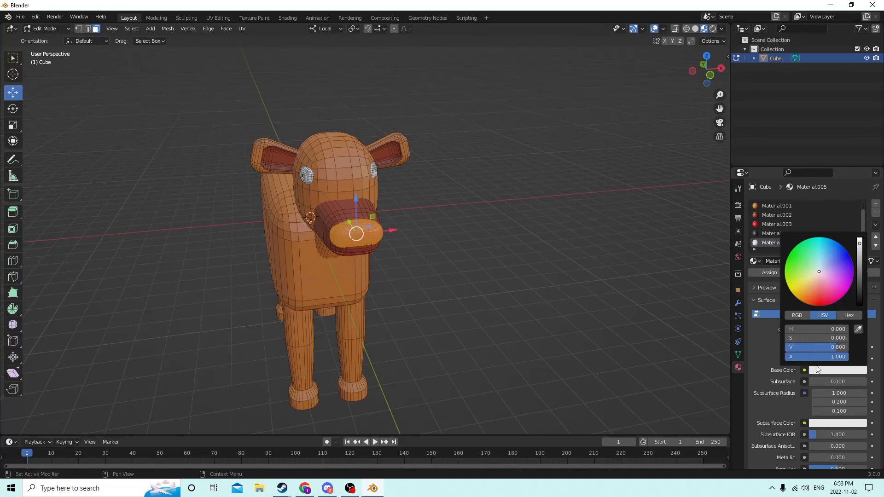
{"action": "left_click_drag", "start_coordinate": [820, 272], "coordinate": [806, 283]}
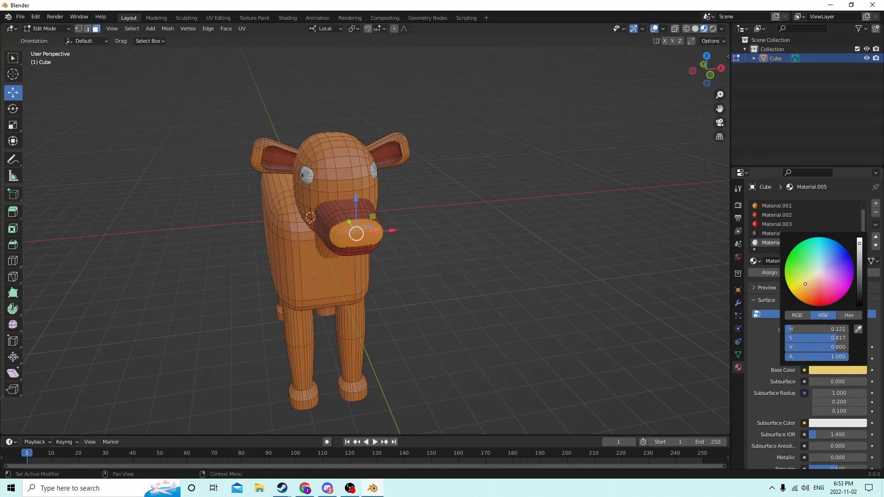
{"action": "left_click", "coordinate": [765, 273]}
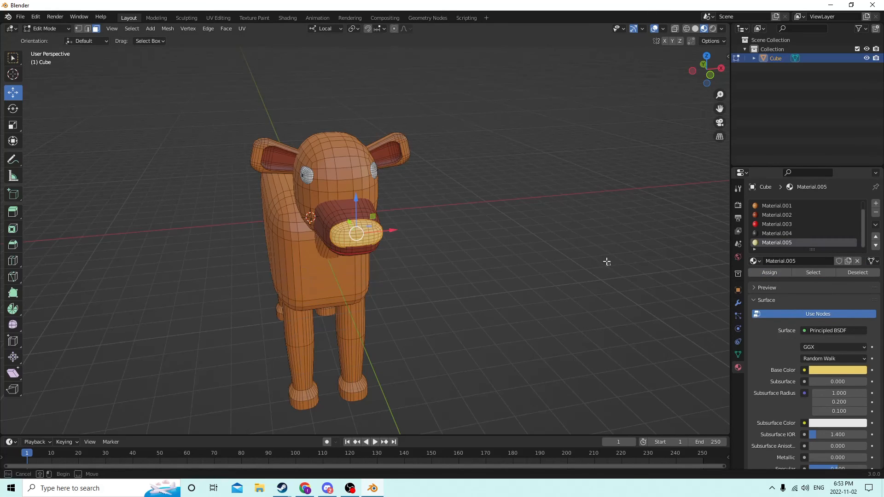
{"action": "middle_click_drag", "start_coordinate": [606, 262], "coordinate": [513, 228]}
{"action": "key", "text": "Tab"}
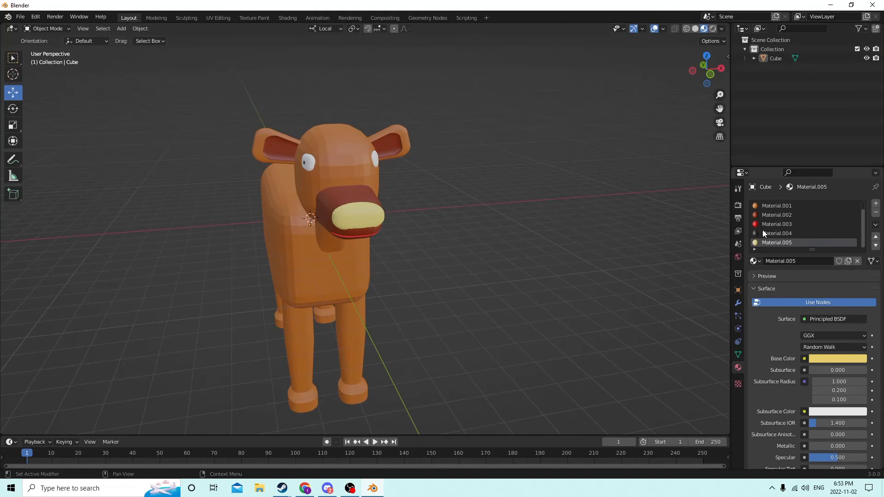
Assign the dark grey Material.004 to all linked faces of the nose and return to Object Mode
{"action": "left_click", "coordinate": [766, 233]}
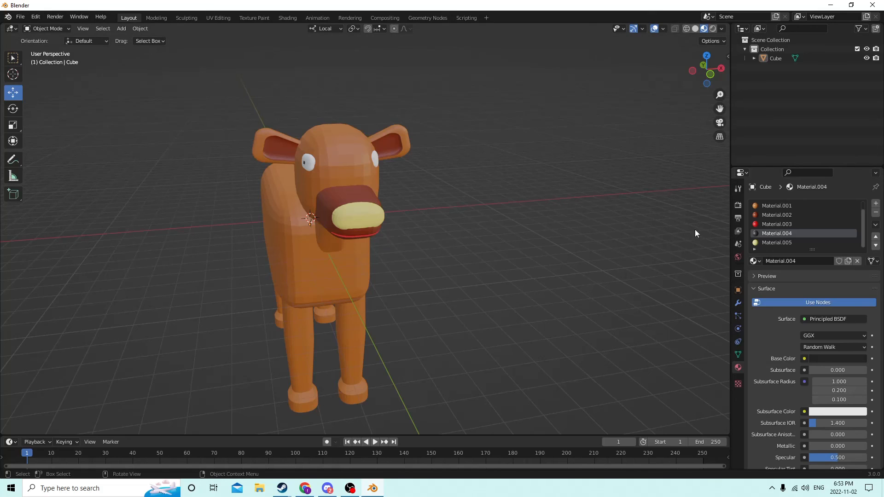
{"action": "key", "text": "Tab"}
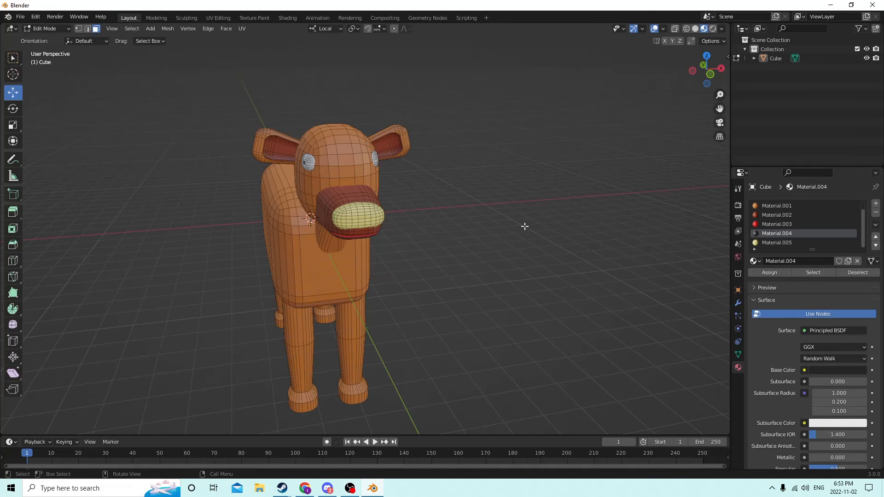
{"action": "key", "text": "l"}
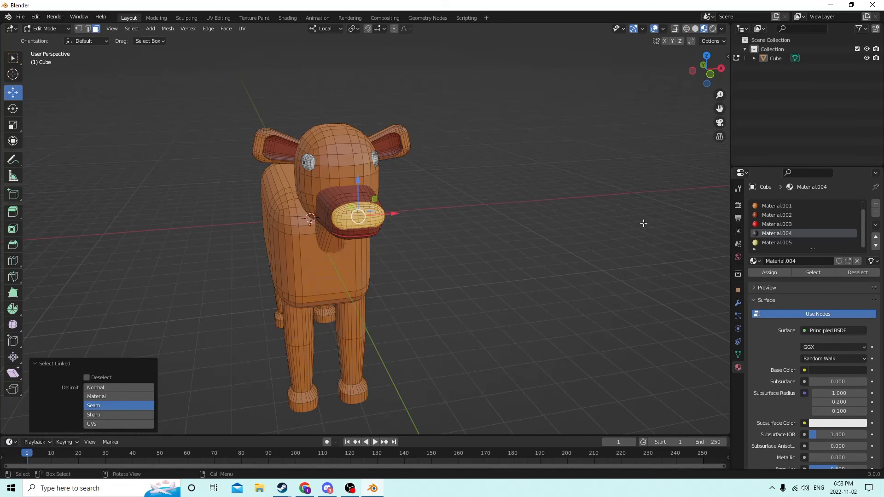
{"action": "left_click", "coordinate": [766, 271]}
{"action": "middle_click_drag", "start_coordinate": [535, 228], "coordinate": [454, 210]}
{"action": "key", "text": "Tab"}
{"action": "scroll", "coordinate": [443, 171], "scroll_direction": "down", "scroll_amount": 1}
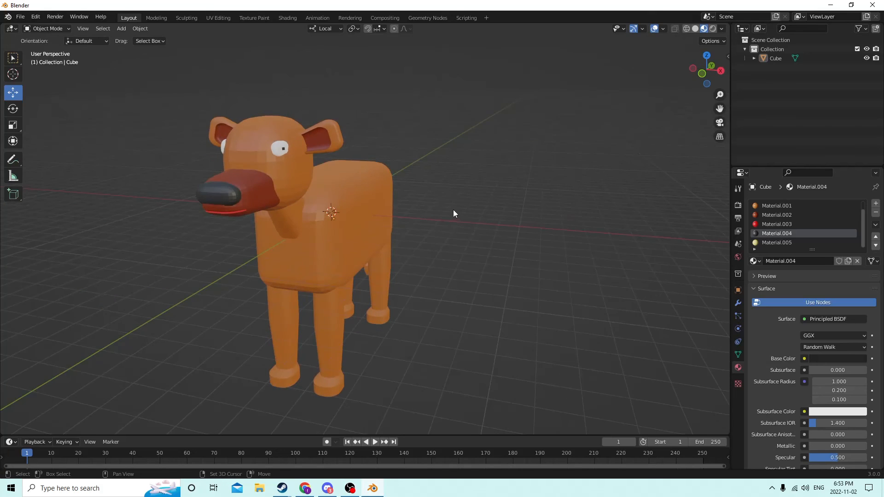
Add a cylinder in front of the snout at about Y -0.105 m, Z 0.030 m, and show its object properties
{"action": "key", "text": "shift+a"}
{"action": "mouse_move", "coordinate": [450, 206]}
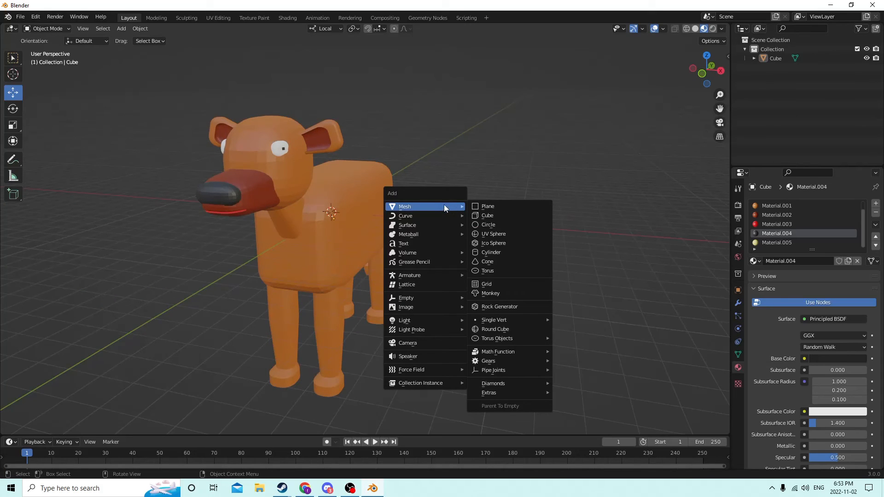
{"action": "left_click", "coordinate": [492, 253]}
{"action": "middle_click_drag", "start_coordinate": [491, 253], "coordinate": [416, 198]}
{"action": "left_click_drag", "start_coordinate": [416, 201], "coordinate": [222, 199]}
{"action": "middle_click_drag", "start_coordinate": [222, 198], "coordinate": [399, 183]}
{"action": "left_click_drag", "start_coordinate": [299, 225], "coordinate": [298, 141]}
{"action": "middle_click_drag", "start_coordinate": [299, 141], "coordinate": [231, 161]}
{"action": "left_click", "coordinate": [738, 290]}
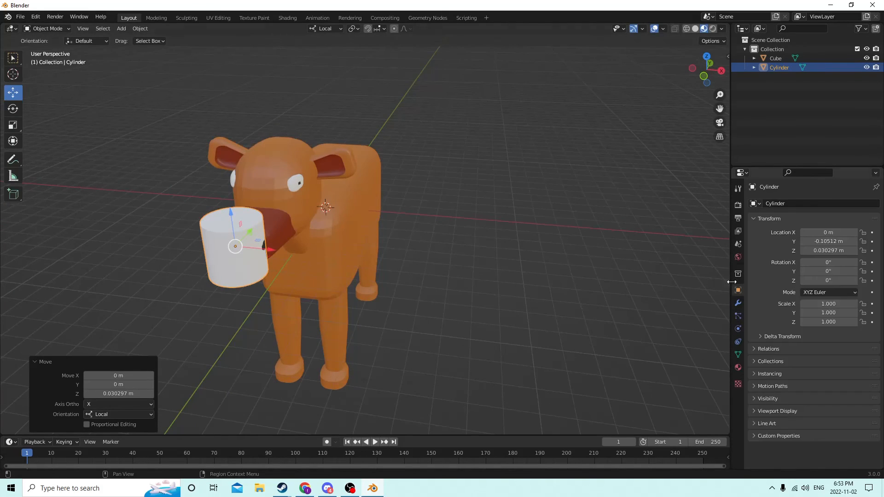
{"action": "middle_click_drag", "start_coordinate": [598, 251], "coordinate": [503, 250]}
{"action": "middle_click_drag", "start_coordinate": [424, 191], "coordinate": [521, 200]}
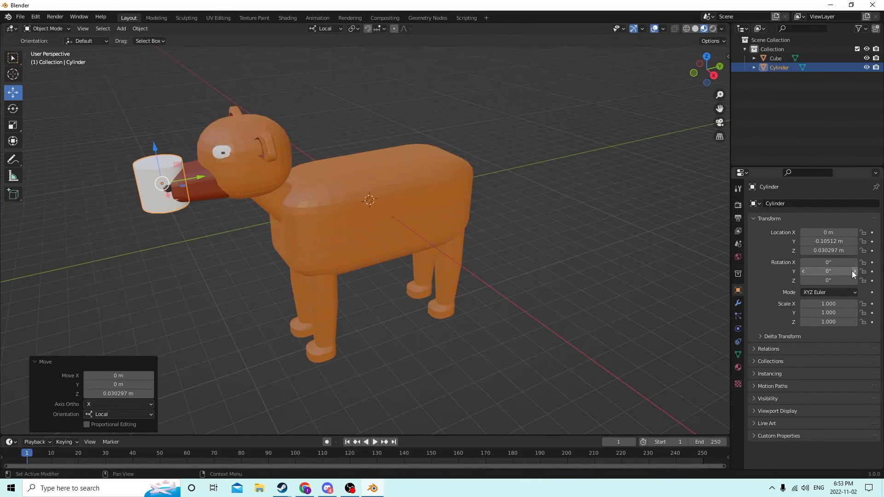
Try a 90° Y rotation on the cylinder and reset it to 0°
{"action": "left_click", "coordinate": [835, 272]}
{"action": "type", "text": "90"}
{"action": "key", "text": "Return"}
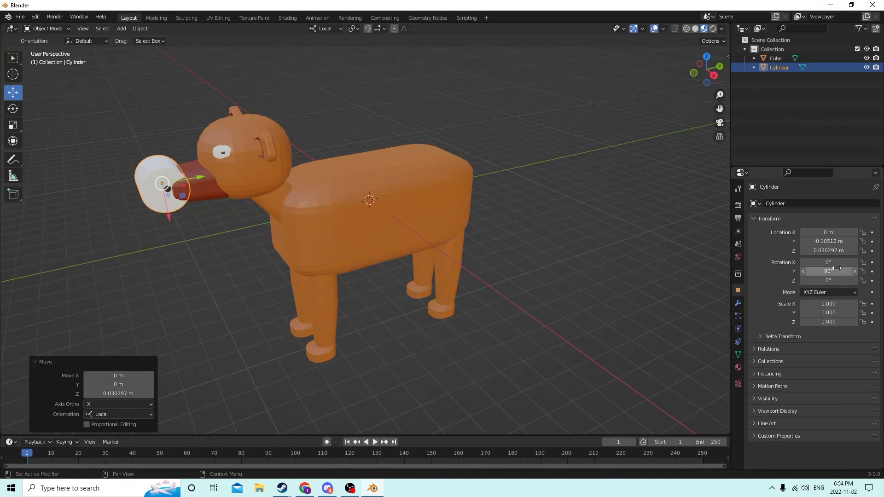
{"action": "left_click", "coordinate": [837, 271]}
{"action": "type", "text": "0"}
{"action": "key", "text": "Return"}
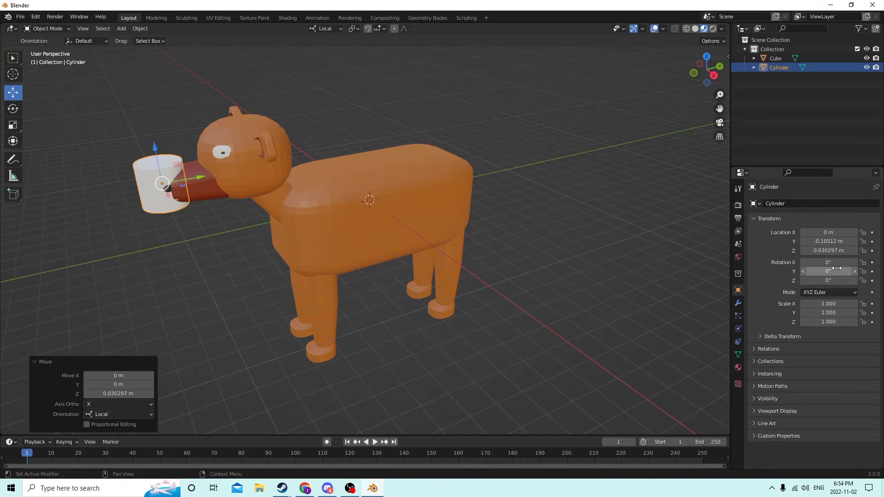
Set the cylinder's X rotation to 90° and scale it down uniformly to about 0.72
{"action": "left_click", "coordinate": [834, 262]}
{"action": "type", "text": "90"}
{"action": "key", "text": "Return"}
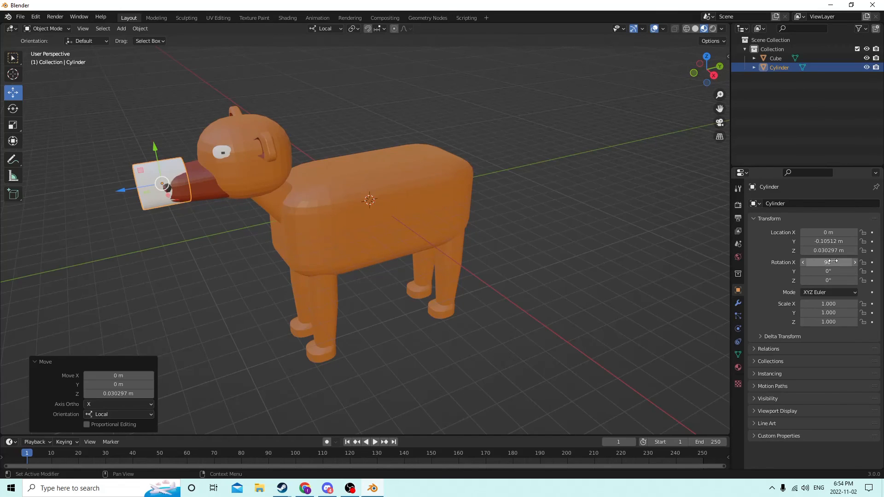
{"action": "middle_click_drag", "start_coordinate": [525, 73], "coordinate": [553, 64]}
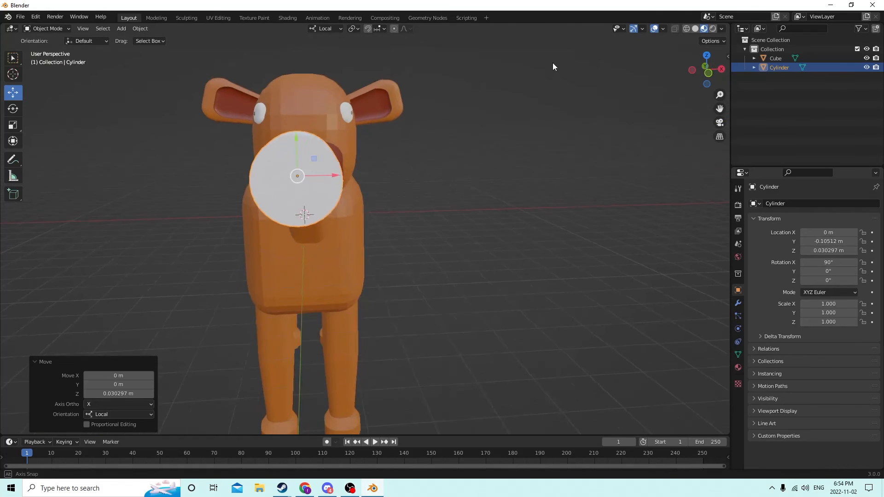
{"action": "key", "text": "s"}
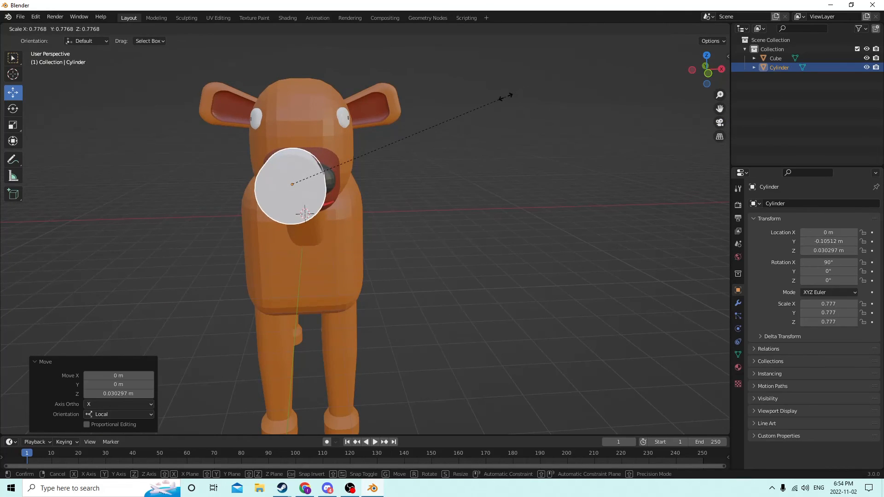
{"action": "left_click", "coordinate": [489, 99]}
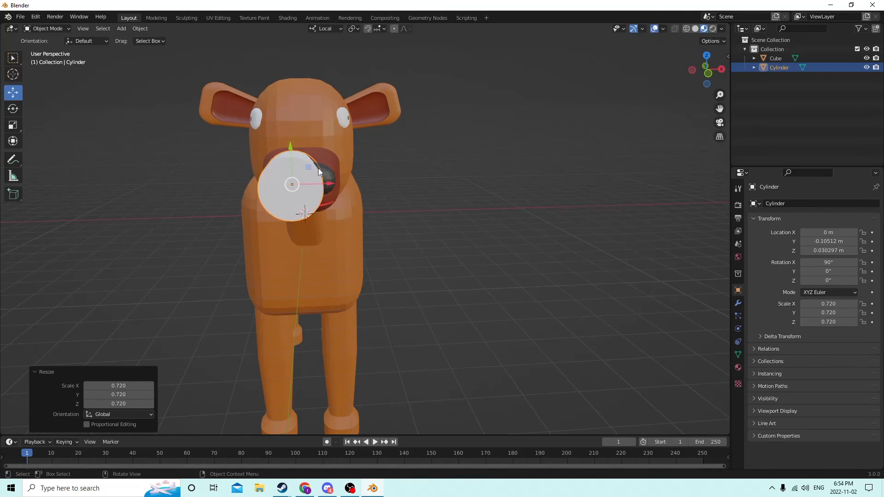
Try shifting the cylinder about 0.0019 m along X and reset its X location to 0
{"action": "left_click", "coordinate": [328, 180]}
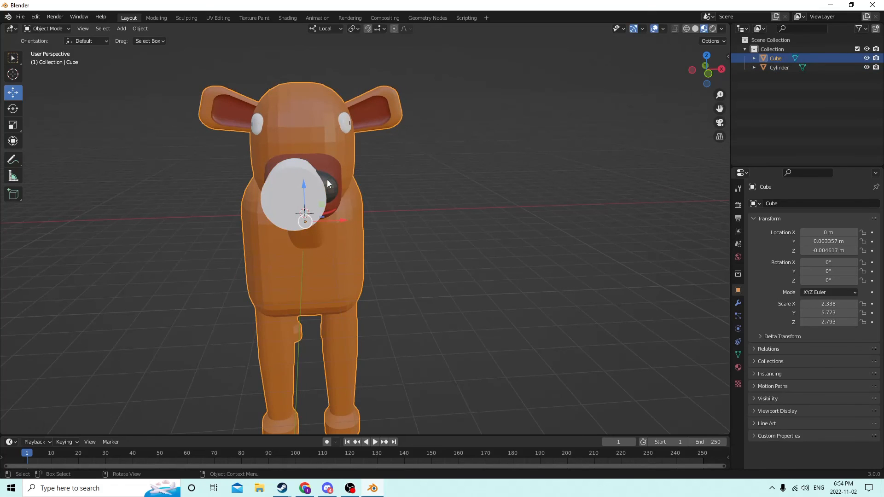
{"action": "mouse_move", "coordinate": [325, 178]}
{"action": "middle_mouse_down"}
{"action": "mouse_move", "coordinate": [328, 186]}
{"action": "mouse_move", "coordinate": [299, 179]}
{"action": "mouse_move", "coordinate": [364, 178]}
{"action": "mouse_move", "coordinate": [325, 192]}
{"action": "mouse_move", "coordinate": [309, 181]}
{"action": "middle_mouse_up"}
{"action": "left_click", "coordinate": [299, 181]}
{"action": "left_click", "coordinate": [314, 175]}
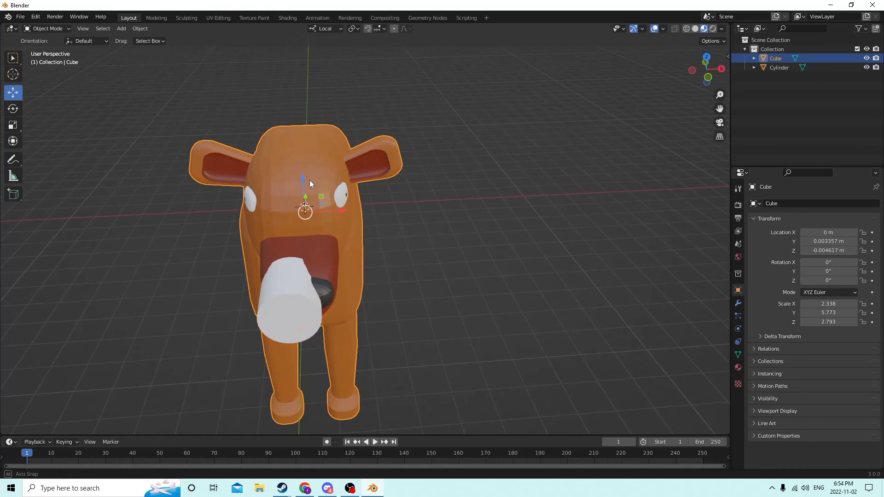
{"action": "left_click", "coordinate": [289, 316]}
{"action": "middle_click_drag", "start_coordinate": [289, 316], "coordinate": [295, 280]}
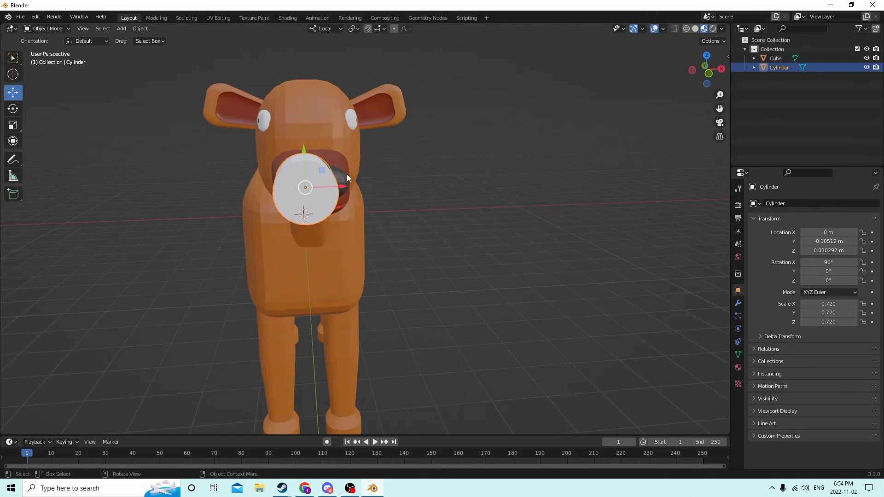
{"action": "mouse_move", "coordinate": [348, 178]}
{"action": "left_mouse_down"}
{"action": "mouse_move", "coordinate": [366, 182]}
{"action": "mouse_move", "coordinate": [353, 184]}
{"action": "left_mouse_up"}
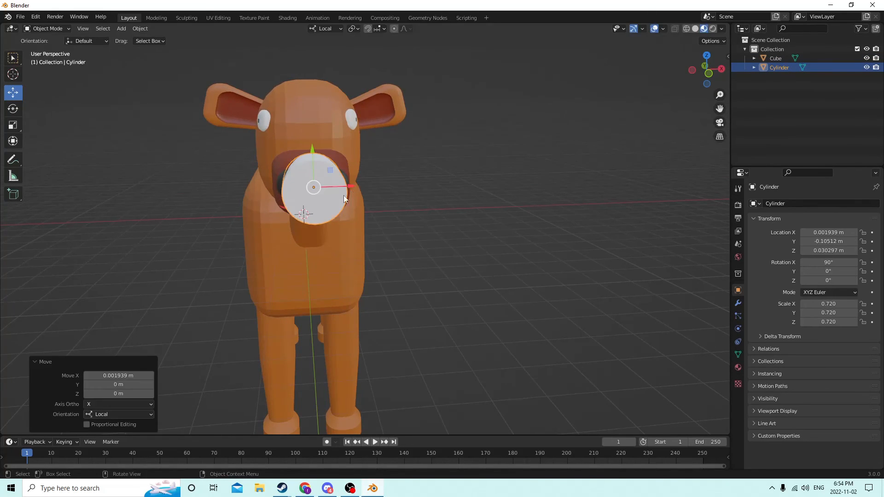
{"action": "middle_click_drag", "start_coordinate": [343, 195], "coordinate": [336, 212]}
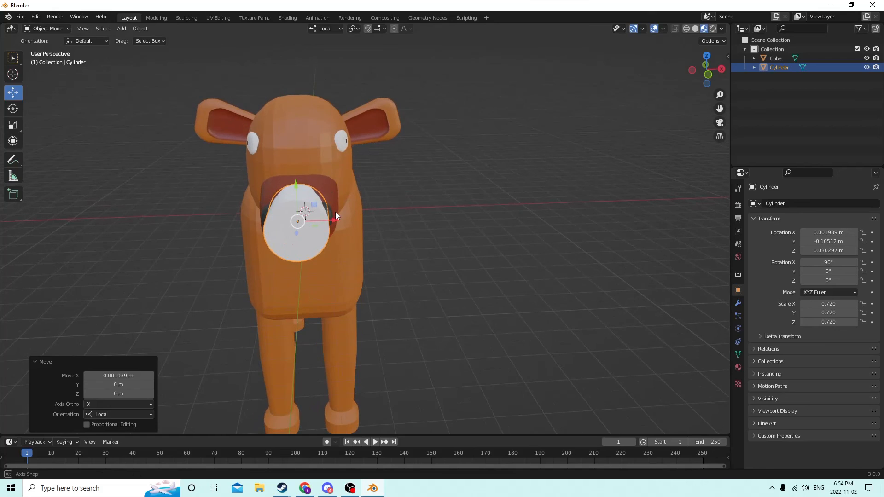
{"action": "left_click", "coordinate": [820, 232]}
{"action": "type", "text": "0"}
{"action": "key", "text": "Return"}
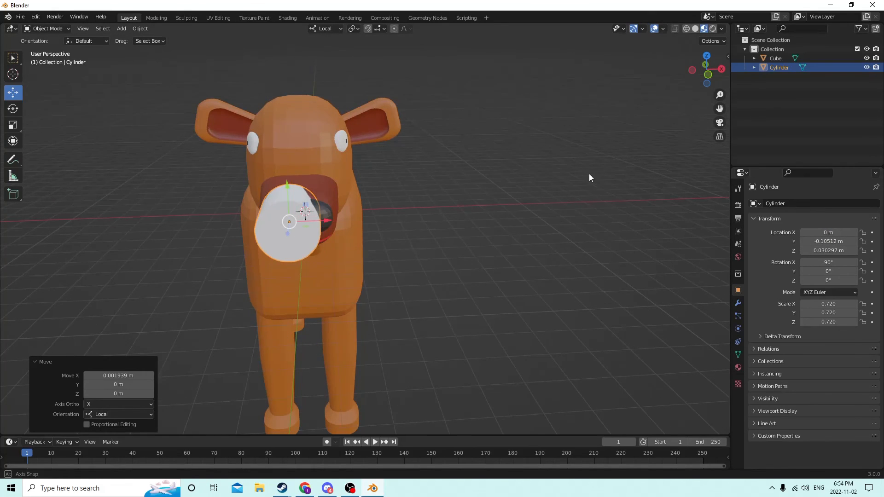
{"action": "middle_click_drag", "start_coordinate": [589, 173], "coordinate": [593, 173]}
Move the cylinder sideways to about X 0.002 m and lower it to about Z 0.0293 m
{"action": "middle_click_drag", "start_coordinate": [373, 173], "coordinate": [383, 296]}
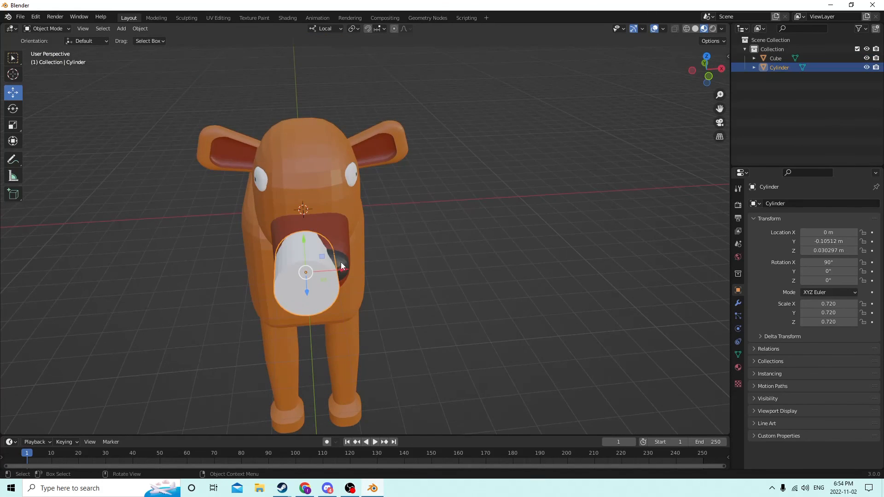
{"action": "key", "text": "g"}
{"action": "key", "text": "x"}
{"action": "left_click", "coordinate": [352, 267]}
{"action": "middle_click_drag", "start_coordinate": [352, 267], "coordinate": [343, 226]}
{"action": "left_click_drag", "start_coordinate": [343, 94], "coordinate": [342, 104]}
{"action": "middle_click_drag", "start_coordinate": [342, 104], "coordinate": [728, 209]}
Scale the cylinder down uniformly to about 0.222, to nostril size
{"action": "key", "text": "s"}
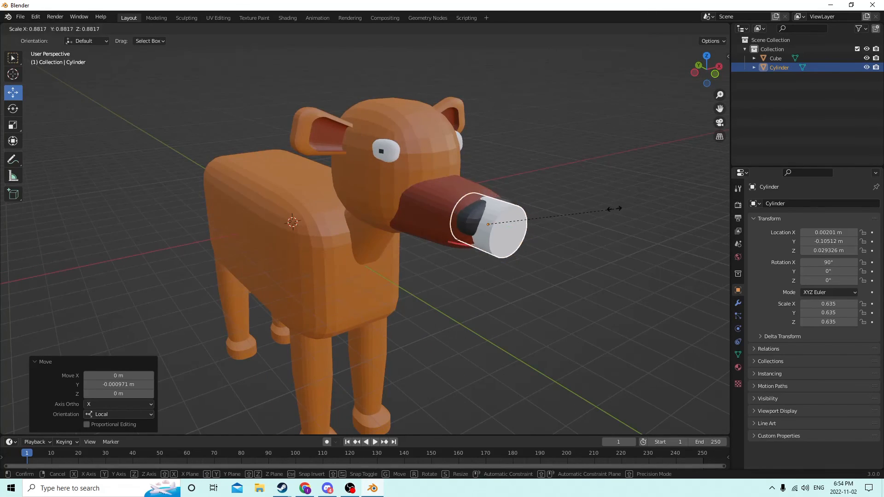
{"action": "left_click", "coordinate": [538, 201]}
{"action": "middle_click_drag", "start_coordinate": [538, 201], "coordinate": [480, 190]}
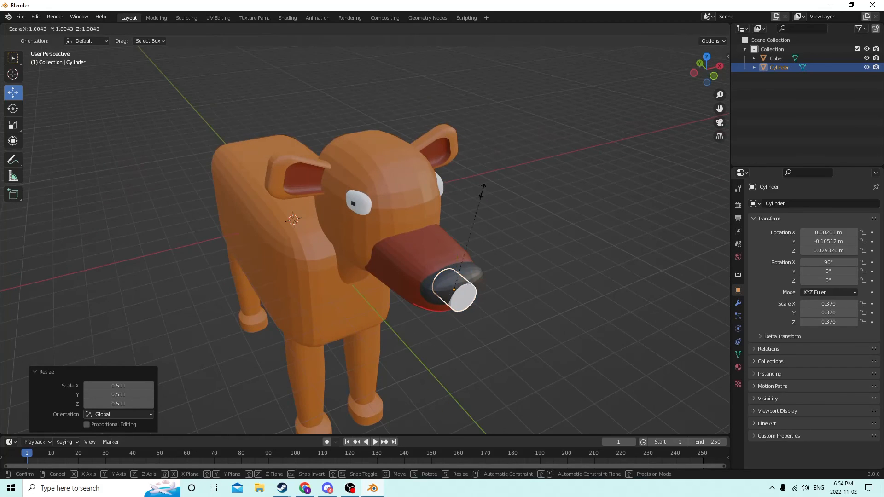
{"action": "key", "text": "s"}
{"action": "left_click", "coordinate": [467, 229]}
Position the small cylinder as a nostril on one side of the nose, at about X -0.00205 m, Y -0.10656 m, Z 0.03117 m
{"action": "middle_click_drag", "start_coordinate": [467, 229], "coordinate": [485, 216]}
{"action": "left_click_drag", "start_coordinate": [546, 234], "coordinate": [559, 236]}
{"action": "middle_click_drag", "start_coordinate": [550, 228], "coordinate": [530, 166]}
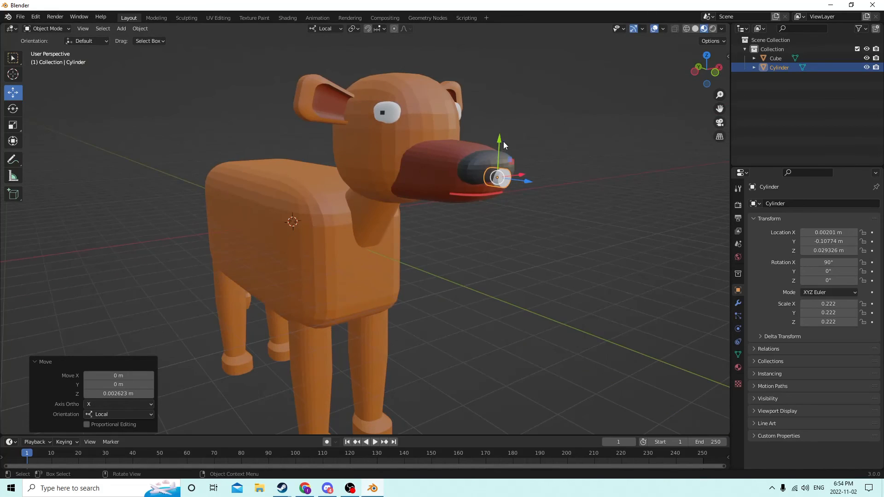
{"action": "left_click_drag", "start_coordinate": [503, 142], "coordinate": [494, 129]}
{"action": "middle_click_drag", "start_coordinate": [493, 131], "coordinate": [479, 204]}
{"action": "left_click_drag", "start_coordinate": [453, 202], "coordinate": [436, 206]}
{"action": "middle_click_drag", "start_coordinate": [435, 205], "coordinate": [574, 264]}
{"action": "scroll", "coordinate": [417, 195], "scroll_direction": "up", "scroll_amount": 2}
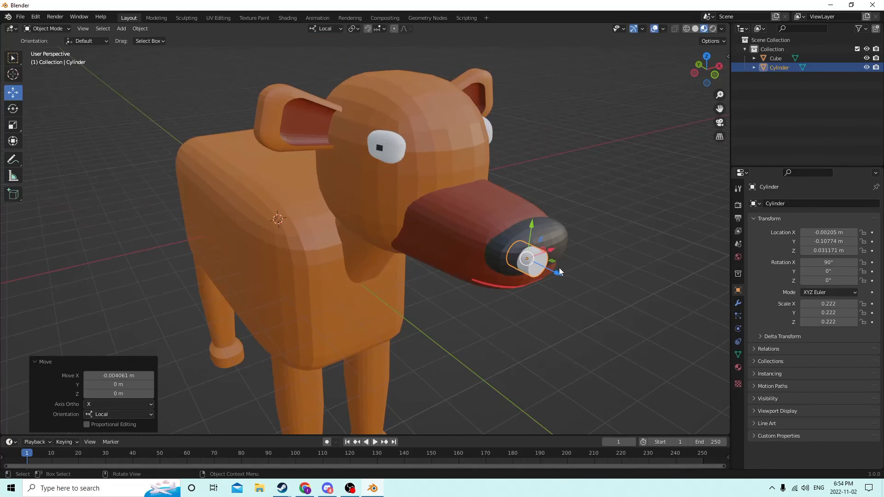
{"action": "left_click_drag", "start_coordinate": [559, 272], "coordinate": [555, 270]}
{"action": "middle_click_drag", "start_coordinate": [556, 270], "coordinate": [513, 253]}
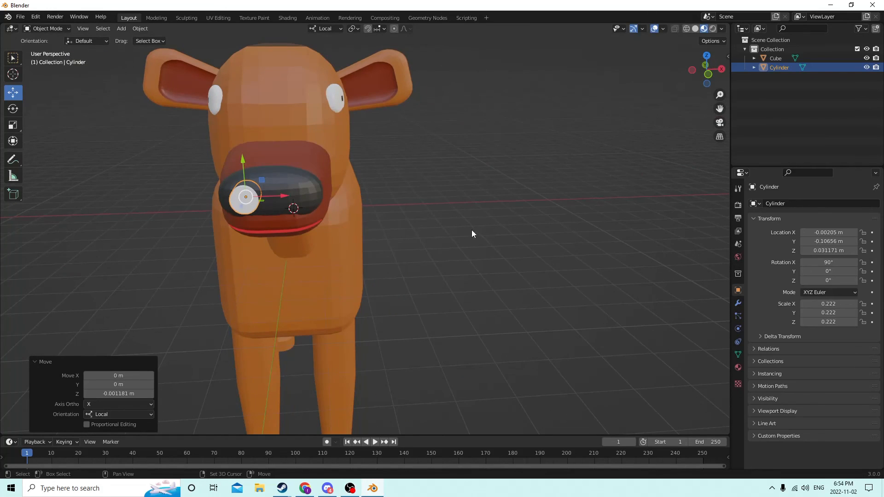
Duplicate the nostril cylinder and move the copy along X to the other side of the nose
{"action": "key", "text": "shift+d"}
{"action": "right_click", "coordinate": [487, 215]}
{"action": "left_click_drag", "start_coordinate": [276, 191], "coordinate": [330, 199]}
Try to cut the two nostril cylinders out of the animal's body with an Auto Boolean Difference
{"action": "middle_click_drag", "start_coordinate": [330, 199], "coordinate": [436, 179]}
{"action": "left_click", "coordinate": [561, 312], "text": "shift"}
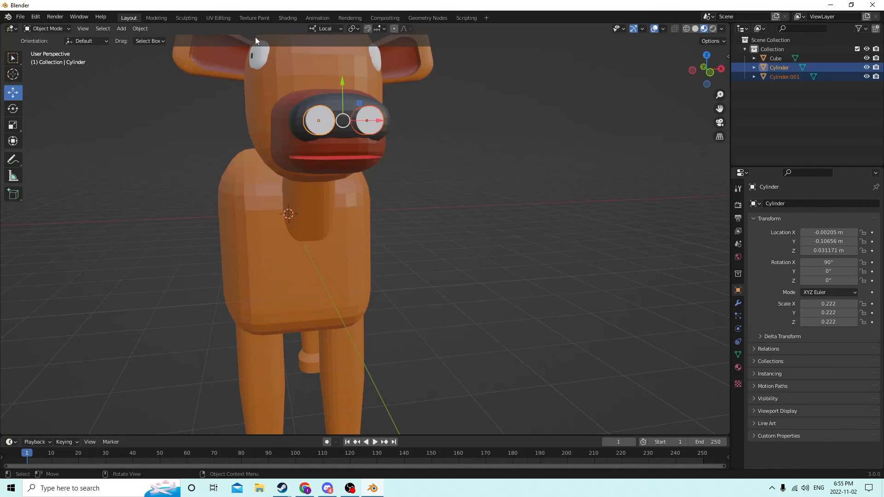
{"action": "left_click", "coordinate": [337, 102], "text": "shift"}
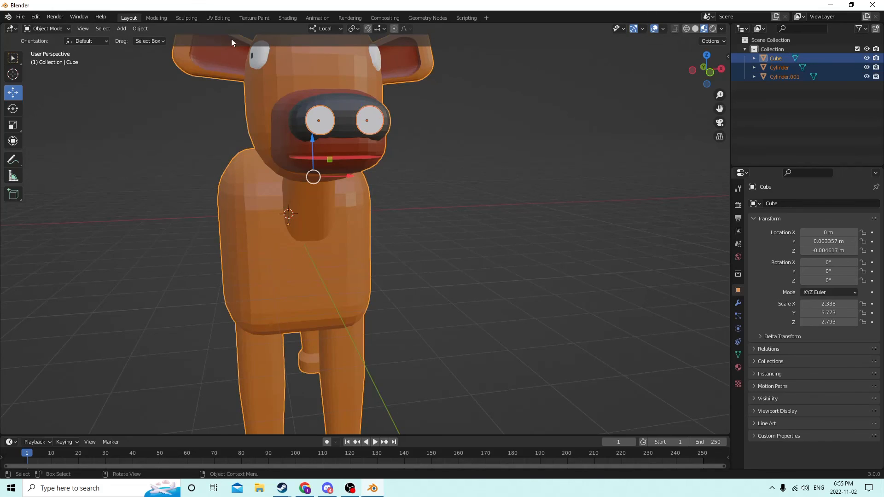
{"action": "middle_click_drag", "start_coordinate": [232, 42], "coordinate": [266, 70]}
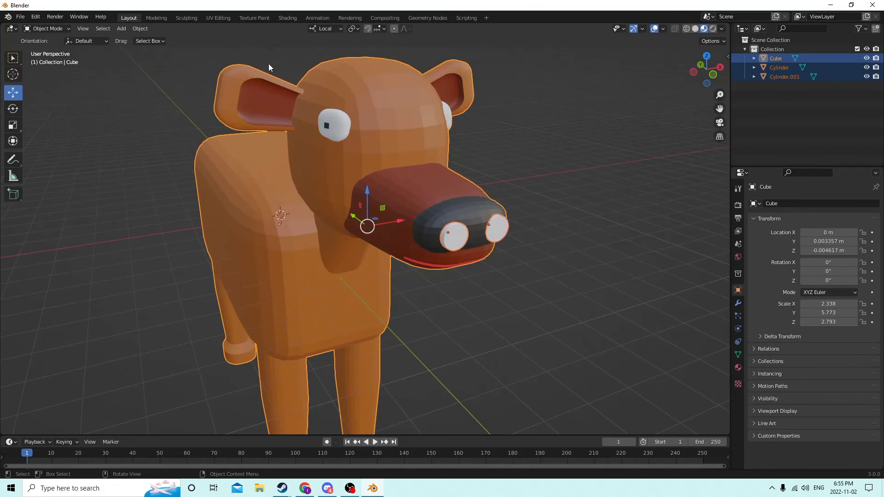
{"action": "left_click", "coordinate": [140, 28]}
{"action": "middle_click_drag", "start_coordinate": [197, 70], "coordinate": [498, 157]}
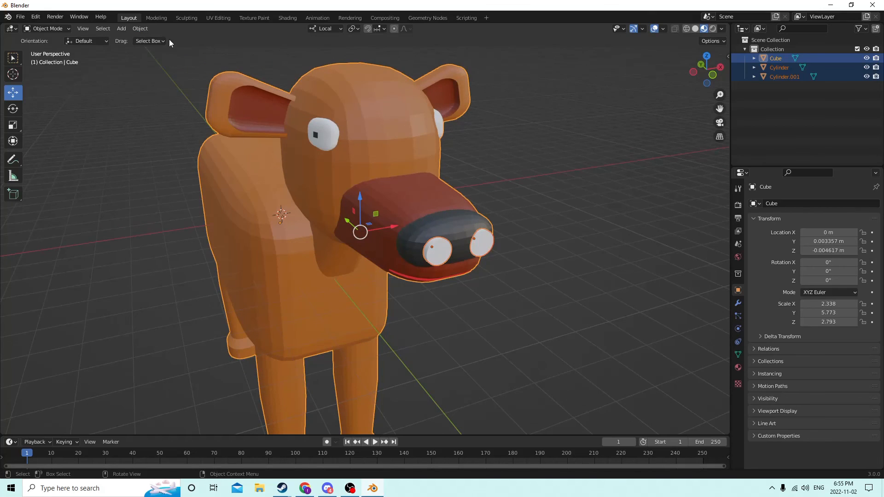
{"action": "middle_click_drag", "start_coordinate": [169, 39], "coordinate": [198, 46]}
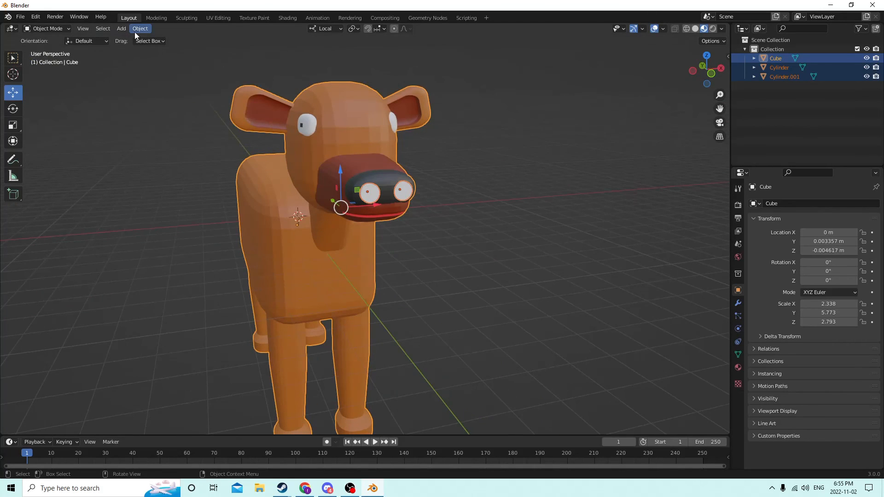
{"action": "left_click", "coordinate": [136, 30]}
{"action": "mouse_move", "coordinate": [157, 332]}
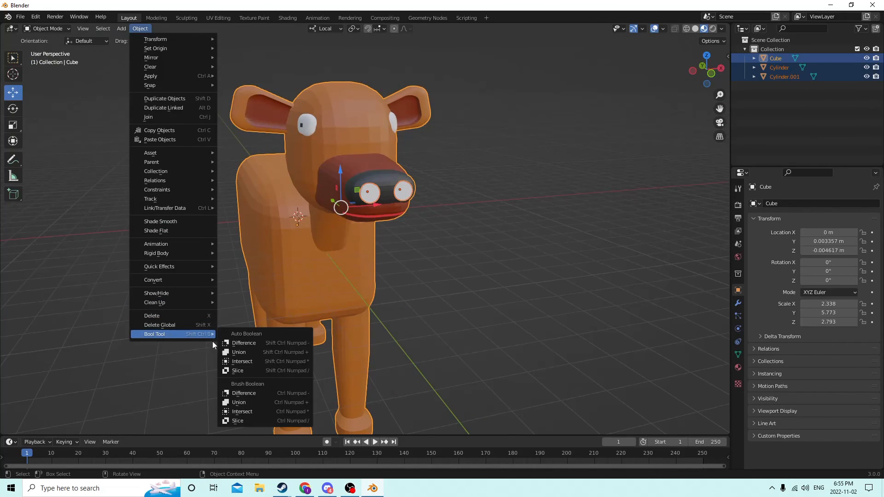
{"action": "left_click", "coordinate": [245, 350]}
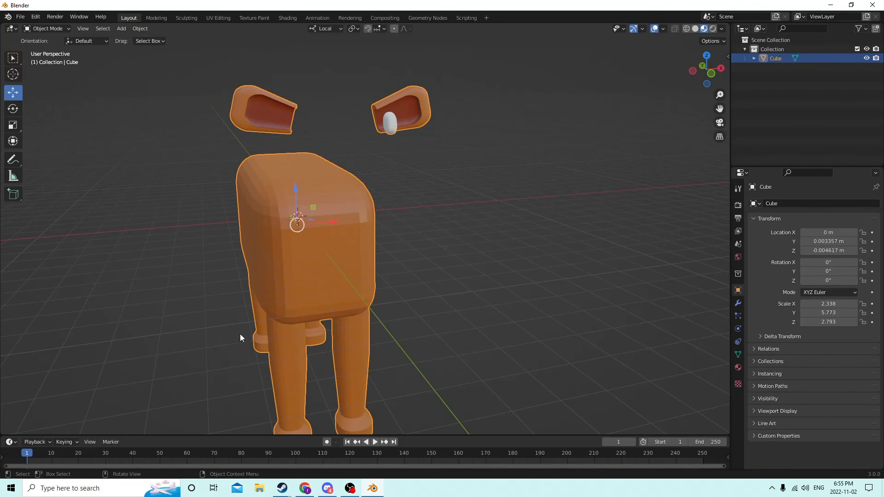
{"action": "left_click", "coordinate": [36, 17]}
{"action": "left_click", "coordinate": [46, 25]}
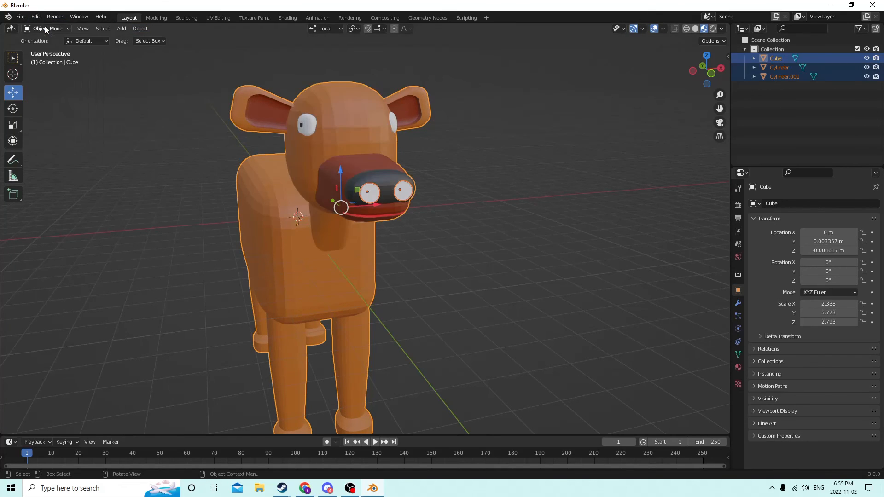
Subtract both nostril cylinders from the animal mesh with a Brush Boolean Difference
{"action": "middle_click_drag", "start_coordinate": [246, 119], "coordinate": [251, 114]}
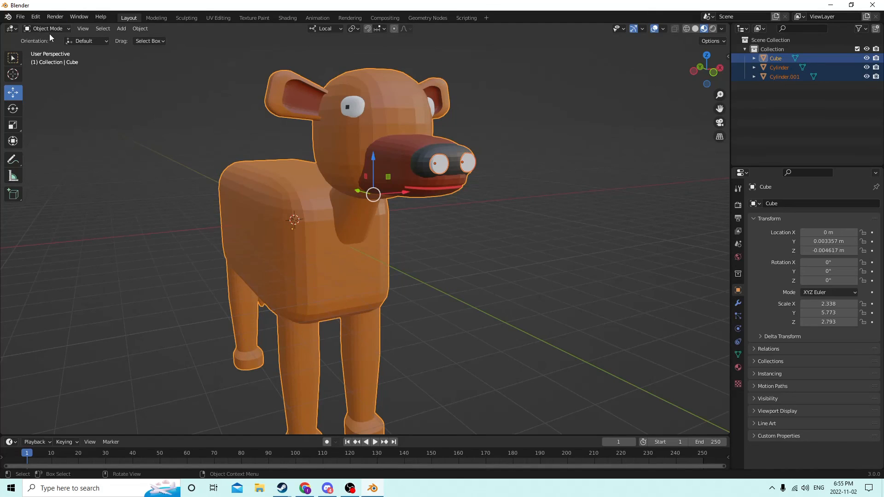
{"action": "key", "text": "alt+a"}
{"action": "left_click", "coordinate": [136, 29]}
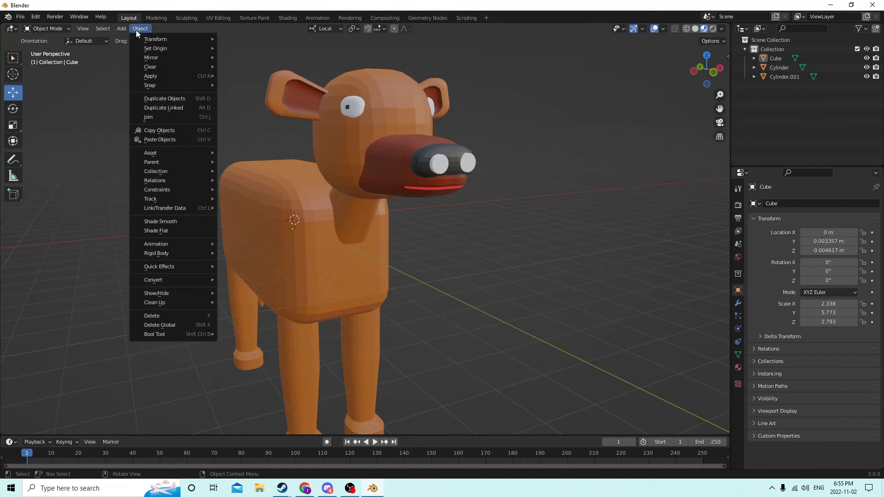
{"action": "mouse_move", "coordinate": [608, 212]}
{"action": "middle_mouse_down"}
{"action": "mouse_move", "coordinate": [592, 219]}
{"action": "mouse_move", "coordinate": [612, 226]}
{"action": "middle_mouse_up"}
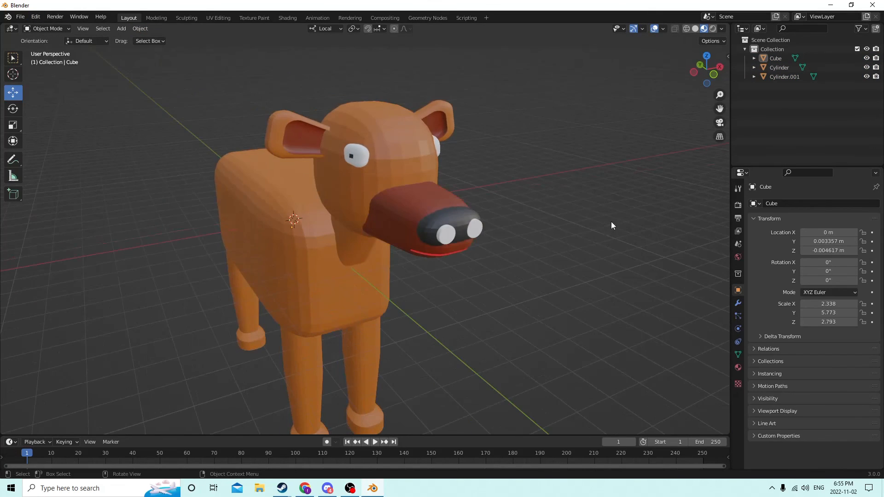
{"action": "left_click", "coordinate": [479, 228]}
{"action": "left_click", "coordinate": [446, 234], "text": "shift"}
{"action": "left_click", "coordinate": [329, 136], "text": "shift"}
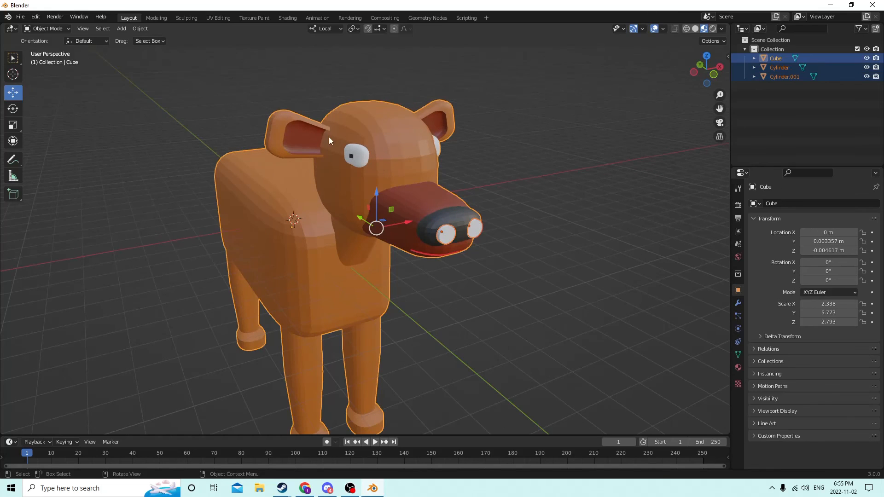
{"action": "left_click", "coordinate": [139, 28]}
{"action": "mouse_move", "coordinate": [170, 335]}
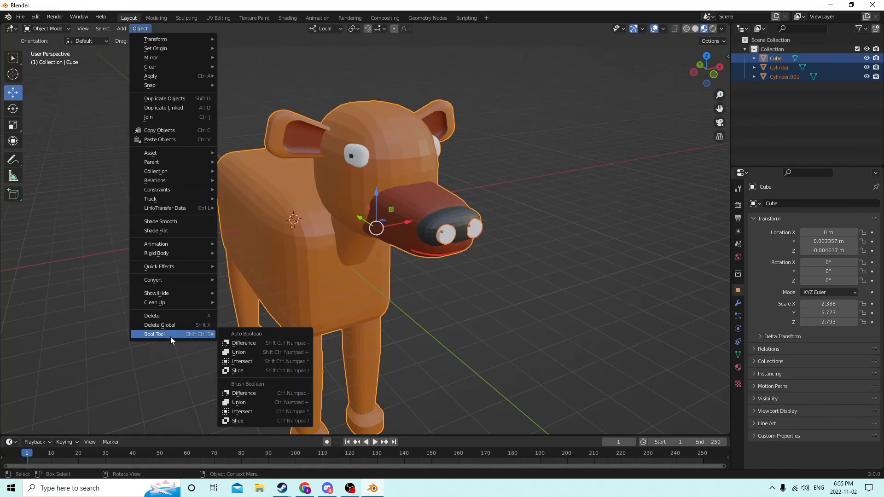
{"action": "left_click", "coordinate": [239, 393]}
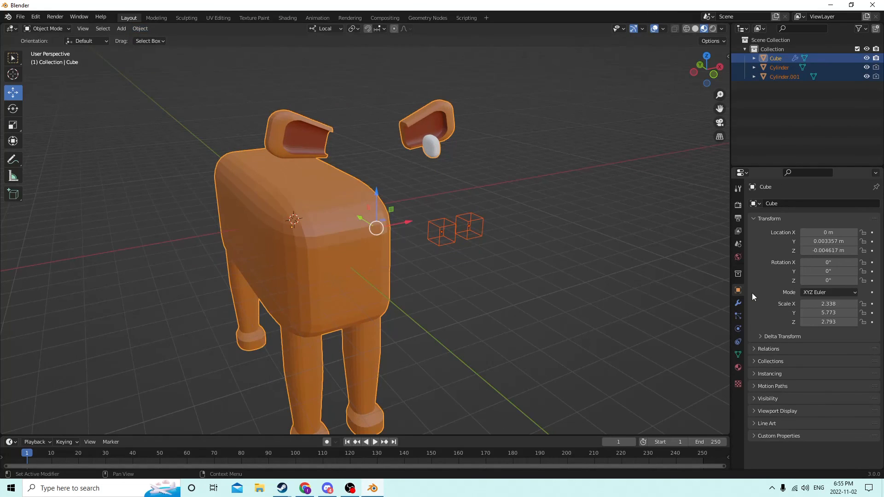
Enable Self Intersection and leave Hole Tolerant off in the solver options of the BTool_Cylinder modifier
{"action": "left_click", "coordinate": [739, 303]}
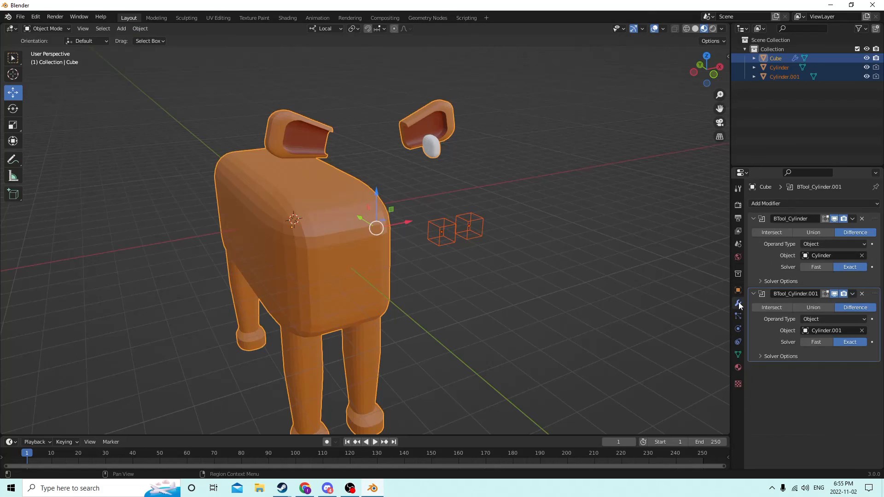
{"action": "left_click", "coordinate": [787, 281]}
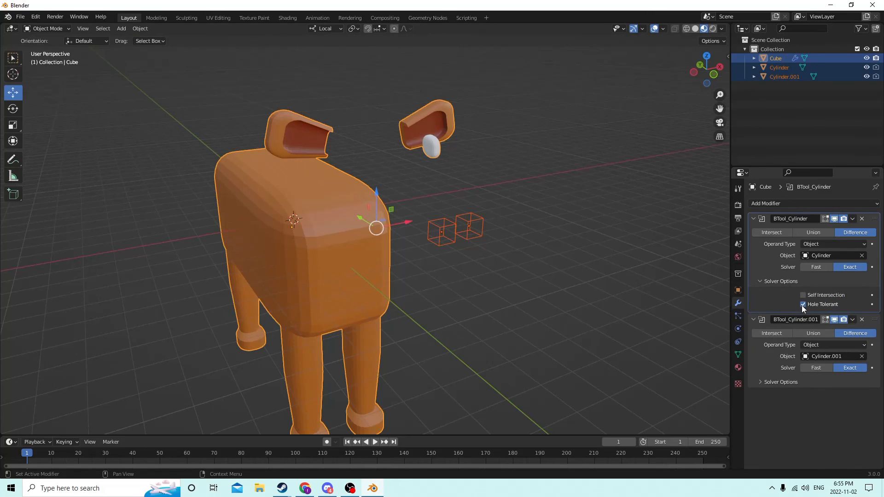
{"action": "left_click", "coordinate": [803, 295]}
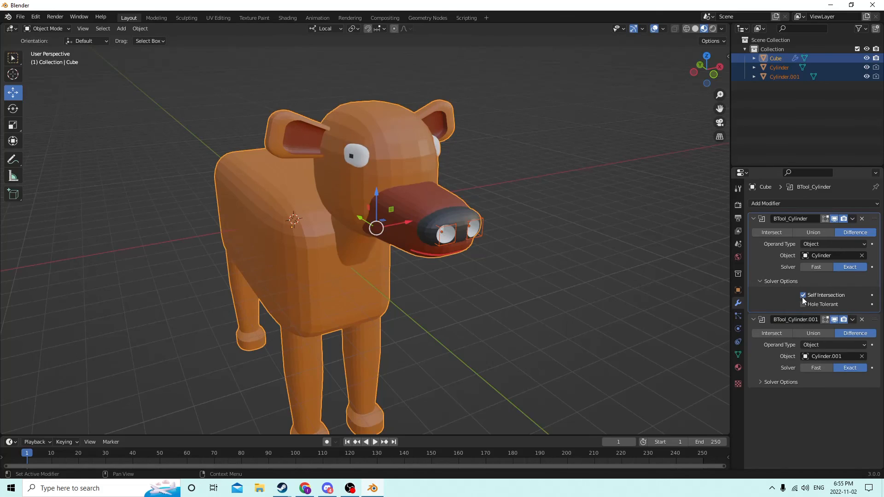
{"action": "middle_click_drag", "start_coordinate": [687, 251], "coordinate": [608, 229]}
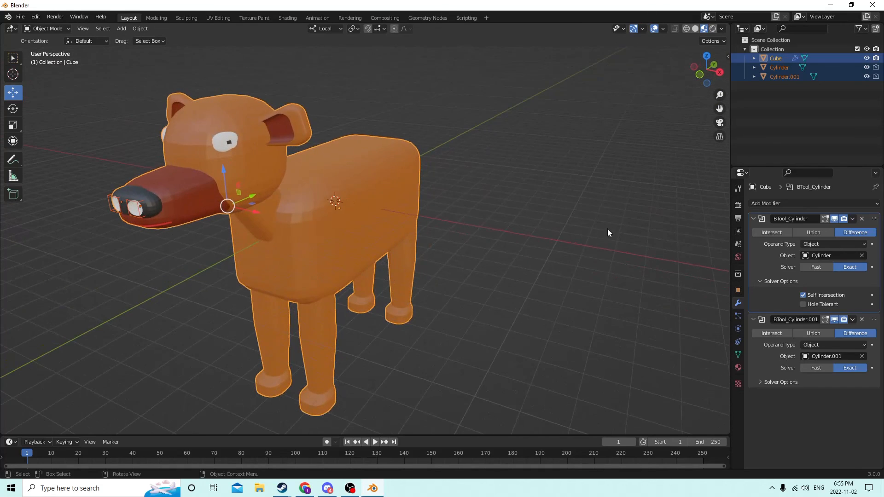
Apply both nostril boolean modifiers, BTool_Cylinder and BTool_Cylinder.001, to the animal mesh
{"action": "left_click", "coordinate": [852, 220]}
{"action": "left_click", "coordinate": [827, 230]}
{"action": "left_click", "coordinate": [852, 219]}
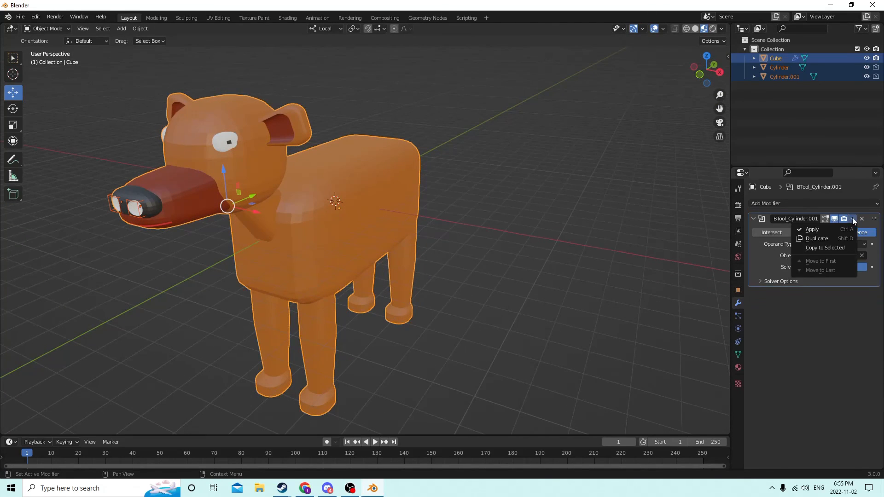
{"action": "left_click", "coordinate": [834, 229]}
{"action": "middle_click_drag", "start_coordinate": [468, 198], "coordinate": [418, 159]}
Delete the two nostril cutter cylinders from the scene
{"action": "left_click", "coordinate": [558, 203]}
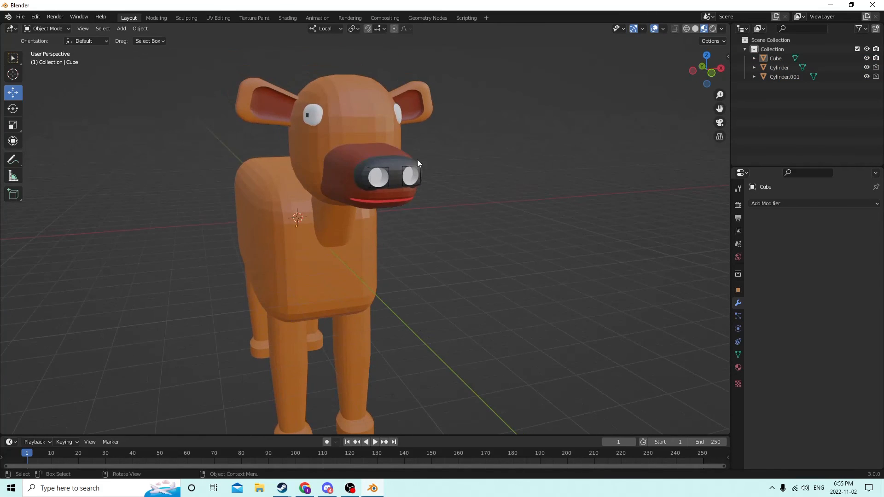
{"action": "left_click", "coordinate": [380, 171]}
{"action": "scroll", "coordinate": [391, 181], "scroll_direction": "up", "scroll_amount": 6}
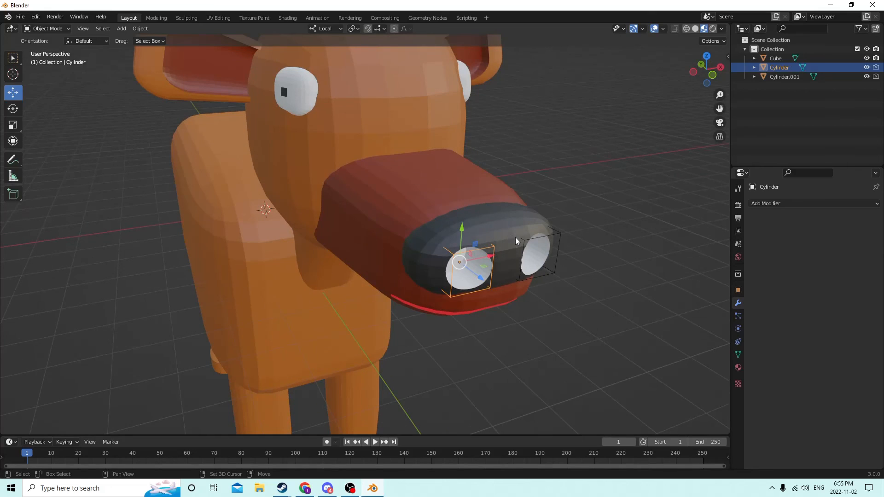
{"action": "left_click", "coordinate": [525, 243], "text": "shift"}
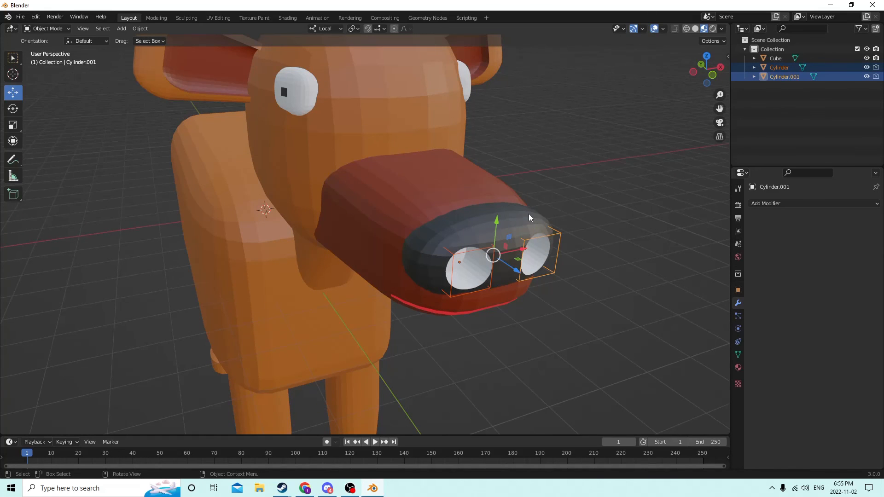
{"action": "key", "text": "Delete"}
In Edit Mode, assign the dark Material.004 to the nose faces including the nostril holes, and return to Object Mode with everything deselected
{"action": "middle_click_drag", "start_coordinate": [532, 207], "coordinate": [432, 198]}
{"action": "left_click", "coordinate": [363, 181]}
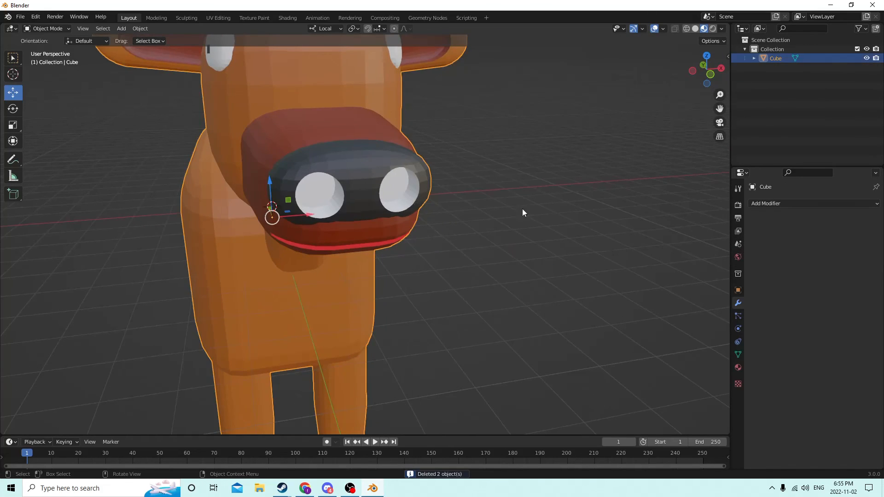
{"action": "key", "text": "Tab"}
{"action": "middle_click_drag", "start_coordinate": [523, 197], "coordinate": [505, 188]}
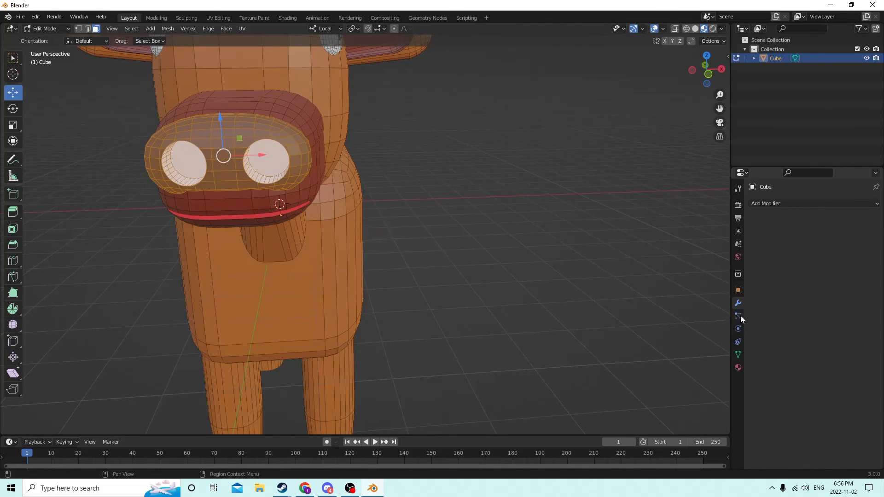
{"action": "scroll", "coordinate": [579, 242], "scroll_direction": "up", "scroll_amount": 1}
{"action": "middle_click_drag", "start_coordinate": [579, 243], "coordinate": [602, 237]}
{"action": "scroll", "coordinate": [579, 241], "scroll_direction": "down", "scroll_amount": 2}
{"action": "scroll", "coordinate": [617, 237], "scroll_direction": "up", "scroll_amount": 1}
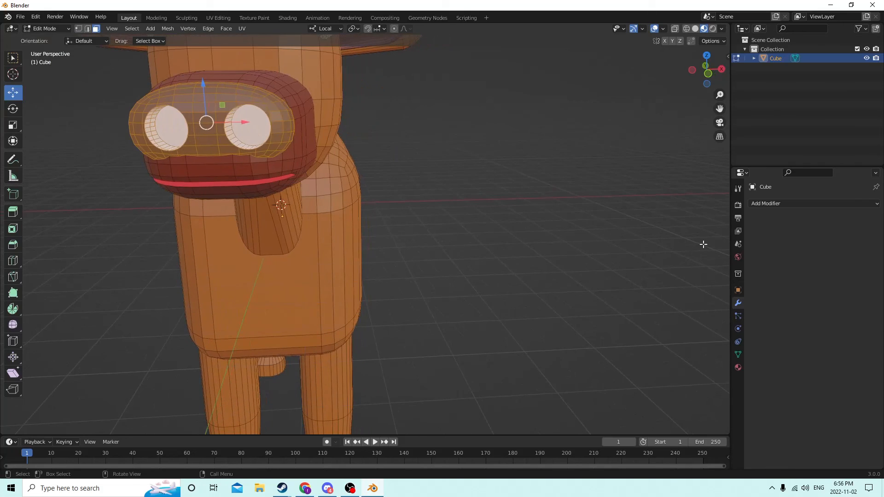
{"action": "left_click", "coordinate": [739, 290]}
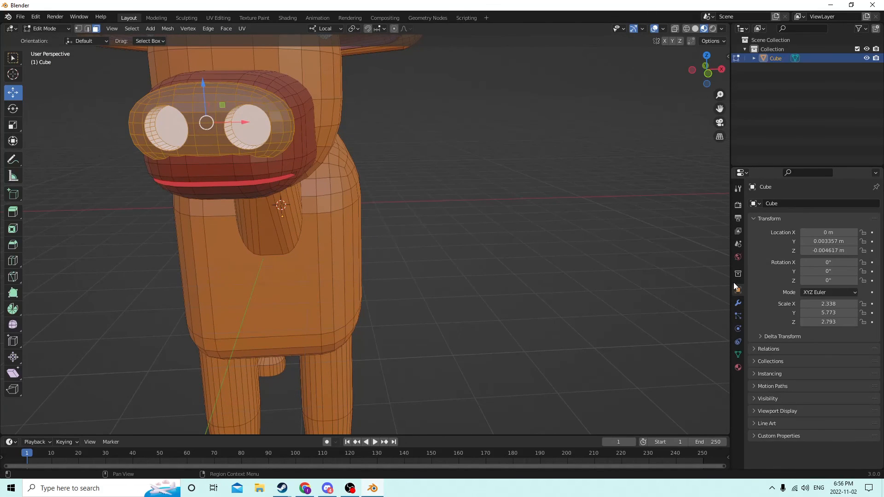
{"action": "left_click", "coordinate": [738, 367]}
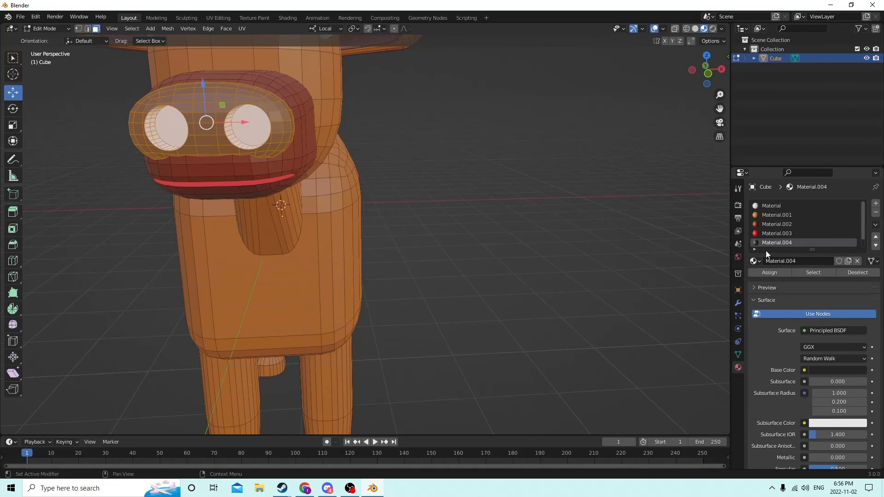
{"action": "left_click", "coordinate": [758, 273]}
{"action": "middle_click_drag", "start_coordinate": [565, 235], "coordinate": [494, 169]}
{"action": "key", "text": "Tab"}
{"action": "left_click", "coordinate": [554, 222]}
{"action": "middle_click_drag", "start_coordinate": [524, 165], "coordinate": [552, 155]}
{"action": "scroll", "coordinate": [521, 168], "scroll_direction": "up", "scroll_amount": 6}
{"action": "scroll", "coordinate": [377, 169], "scroll_direction": "down", "scroll_amount": 4}
{"action": "scroll", "coordinate": [472, 159], "scroll_direction": "down", "scroll_amount": 3}
{"action": "scroll", "coordinate": [417, 145], "scroll_direction": "up", "scroll_amount": 3}
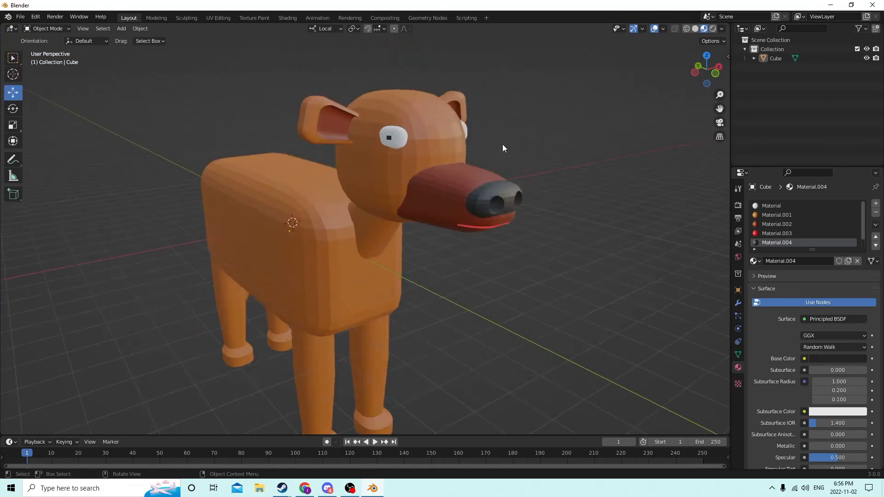